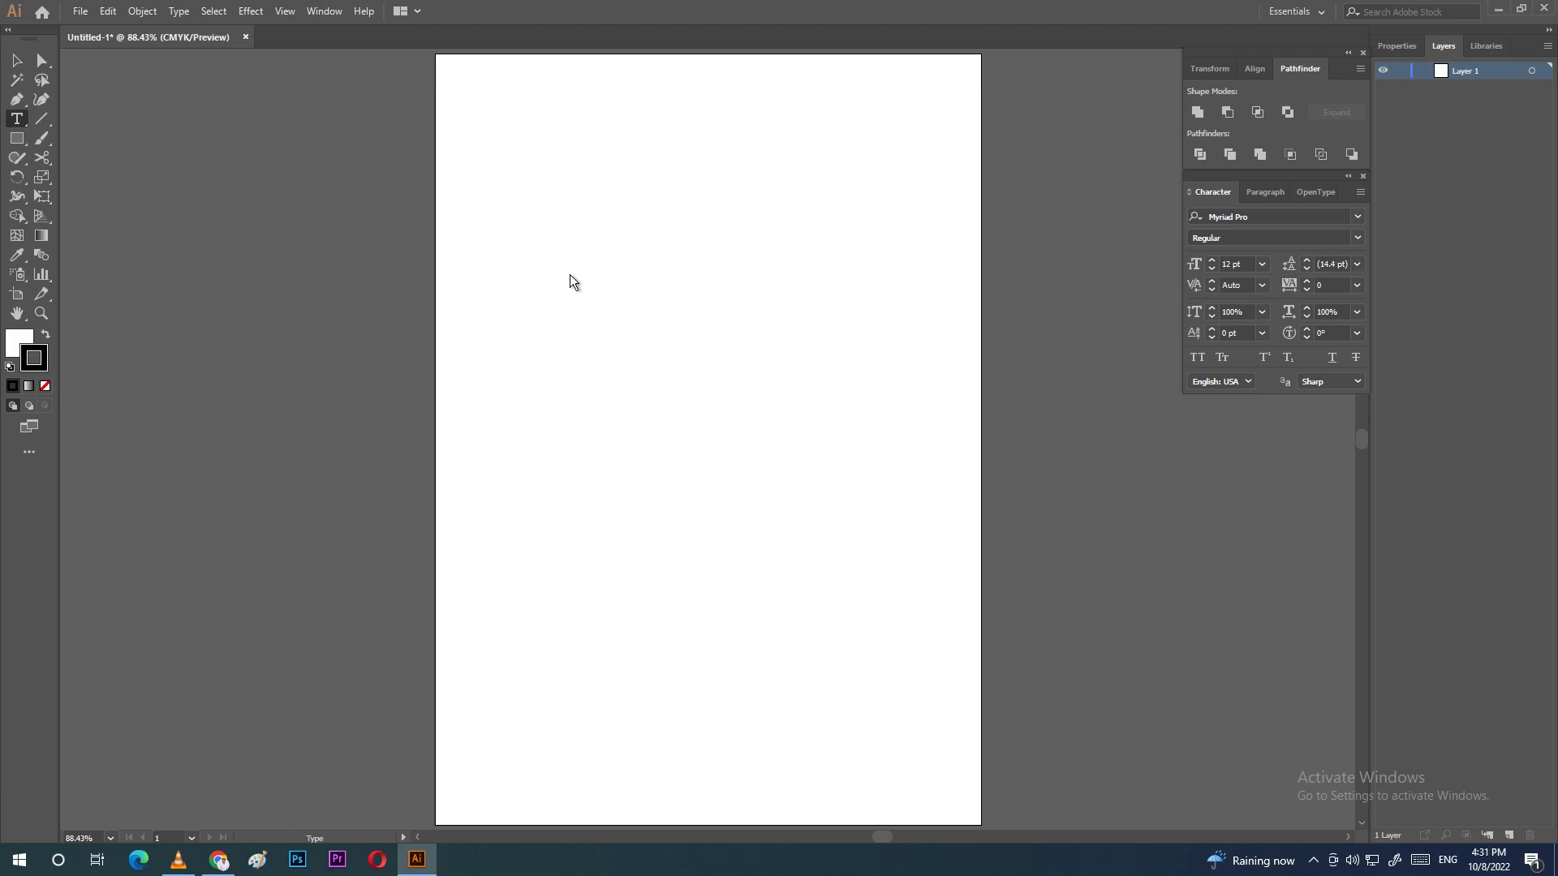
Step: Place a Lorem ipsum placeholder line near the top of the page and reopen the Character panel with Ctrl+T
left_click(570, 274)
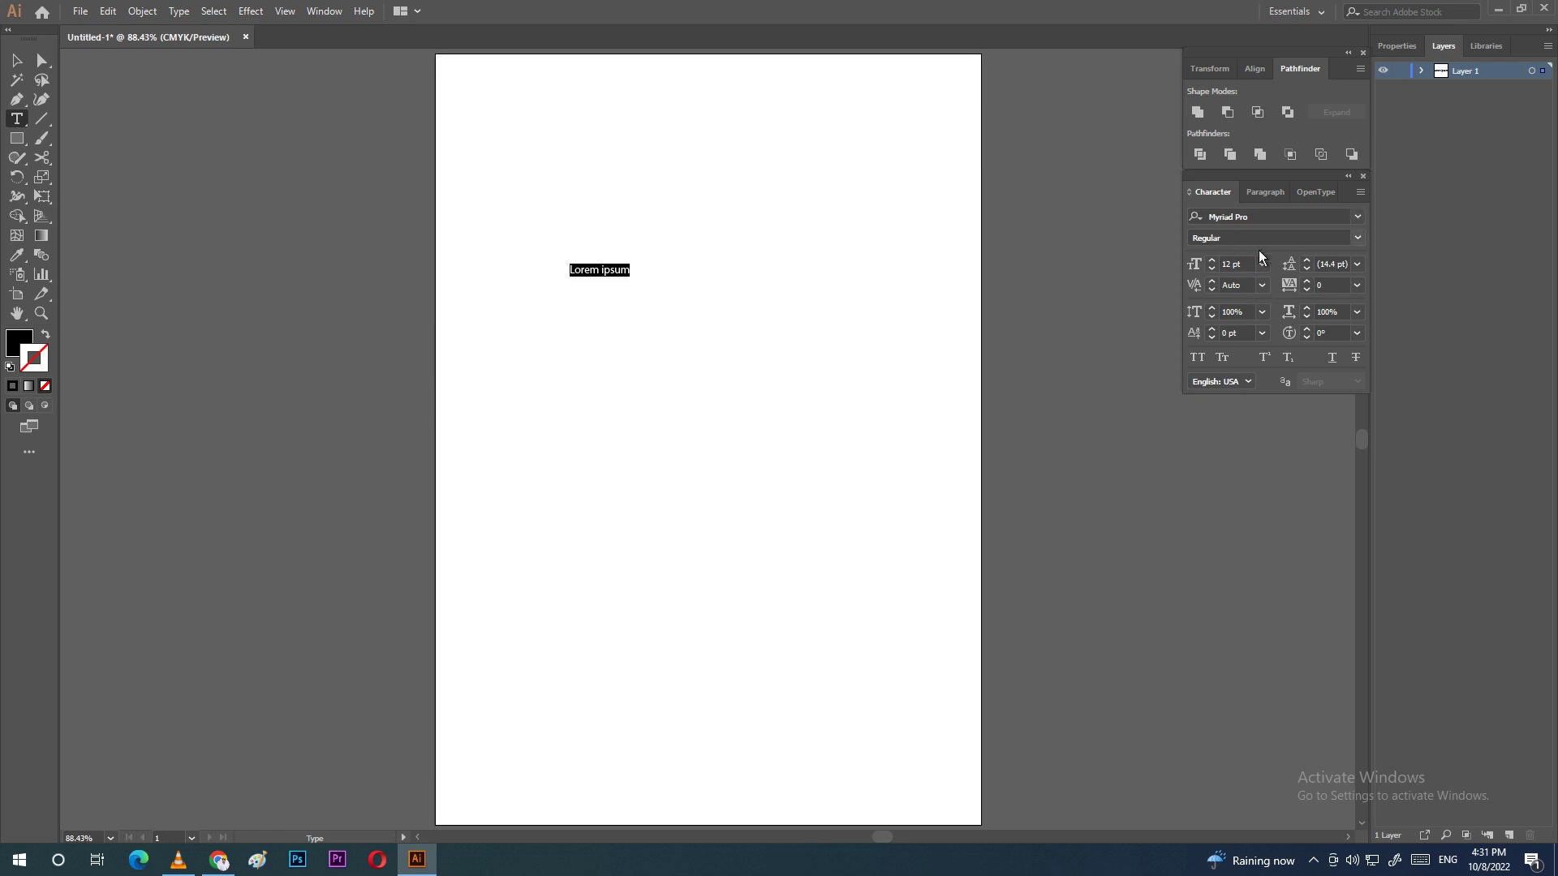
left_click(334, 12)
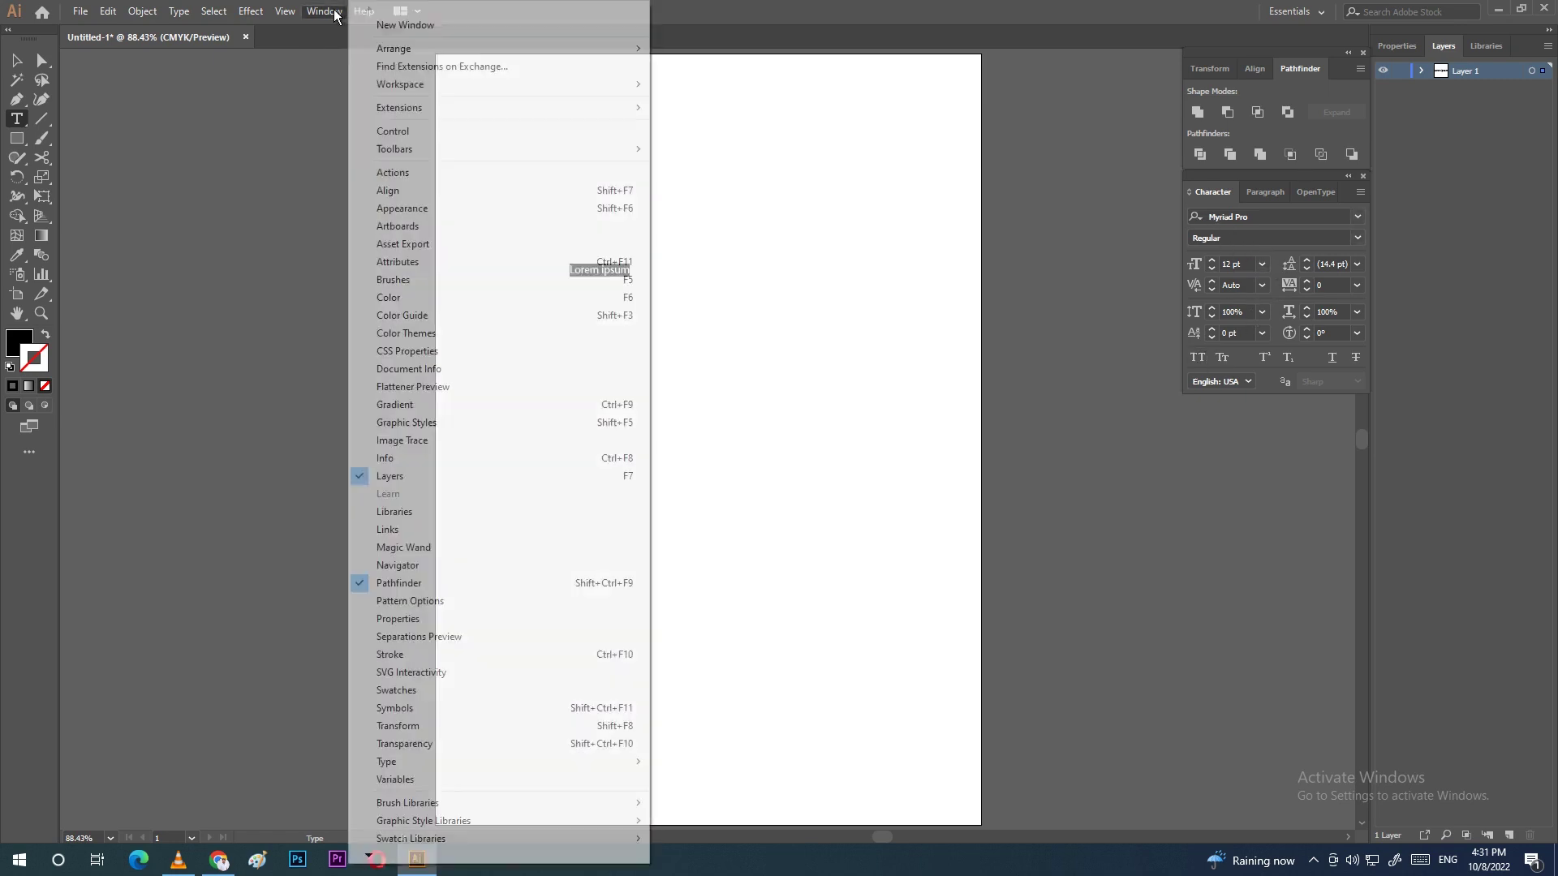
mouse_move(436, 766)
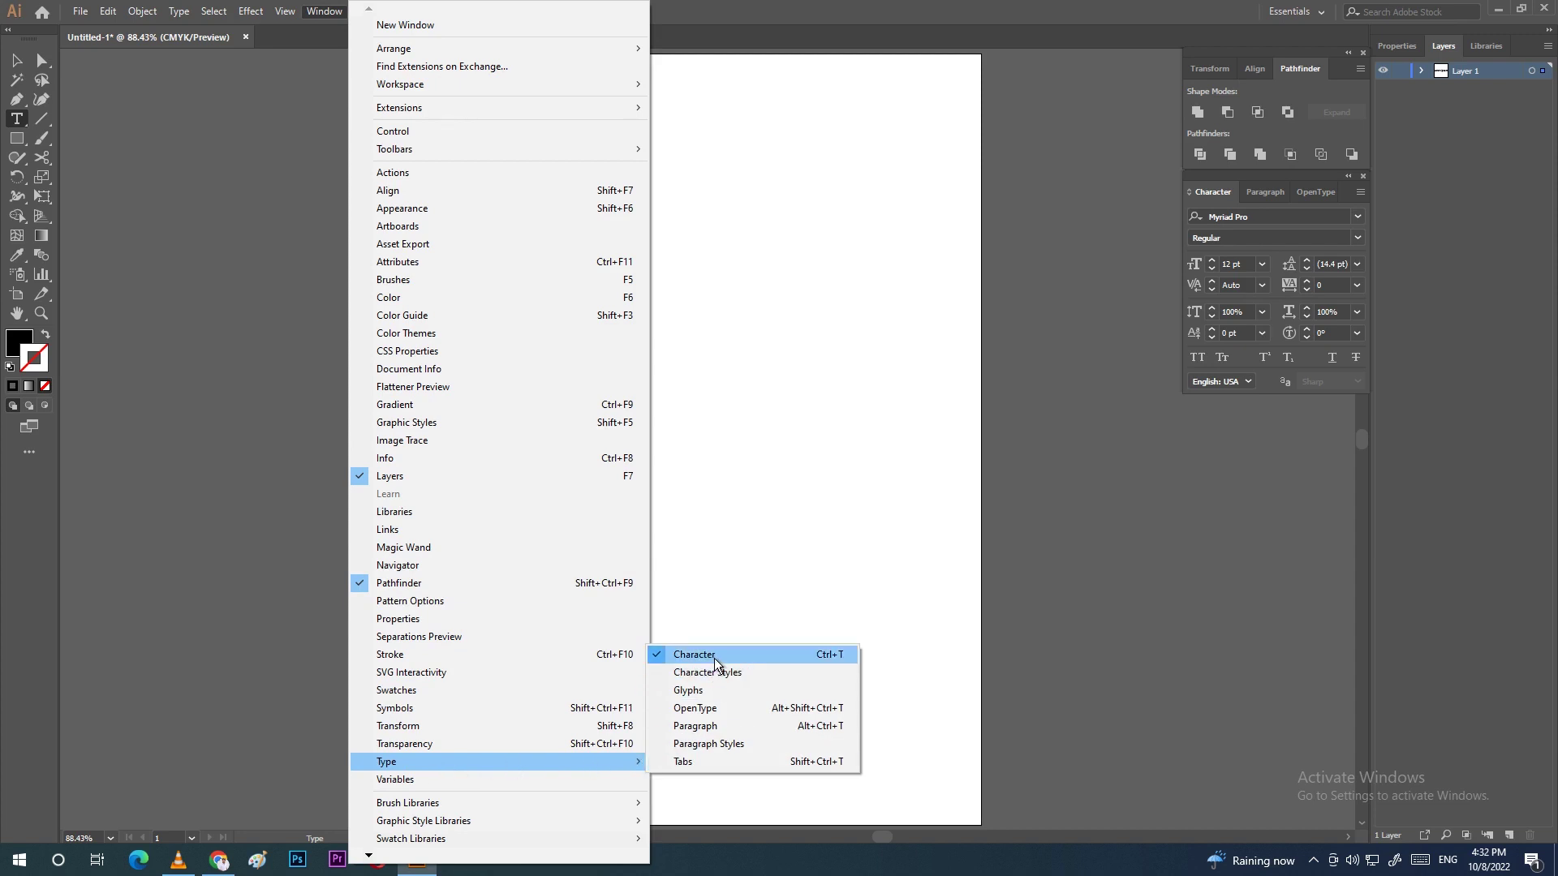
left_click(1237, 474)
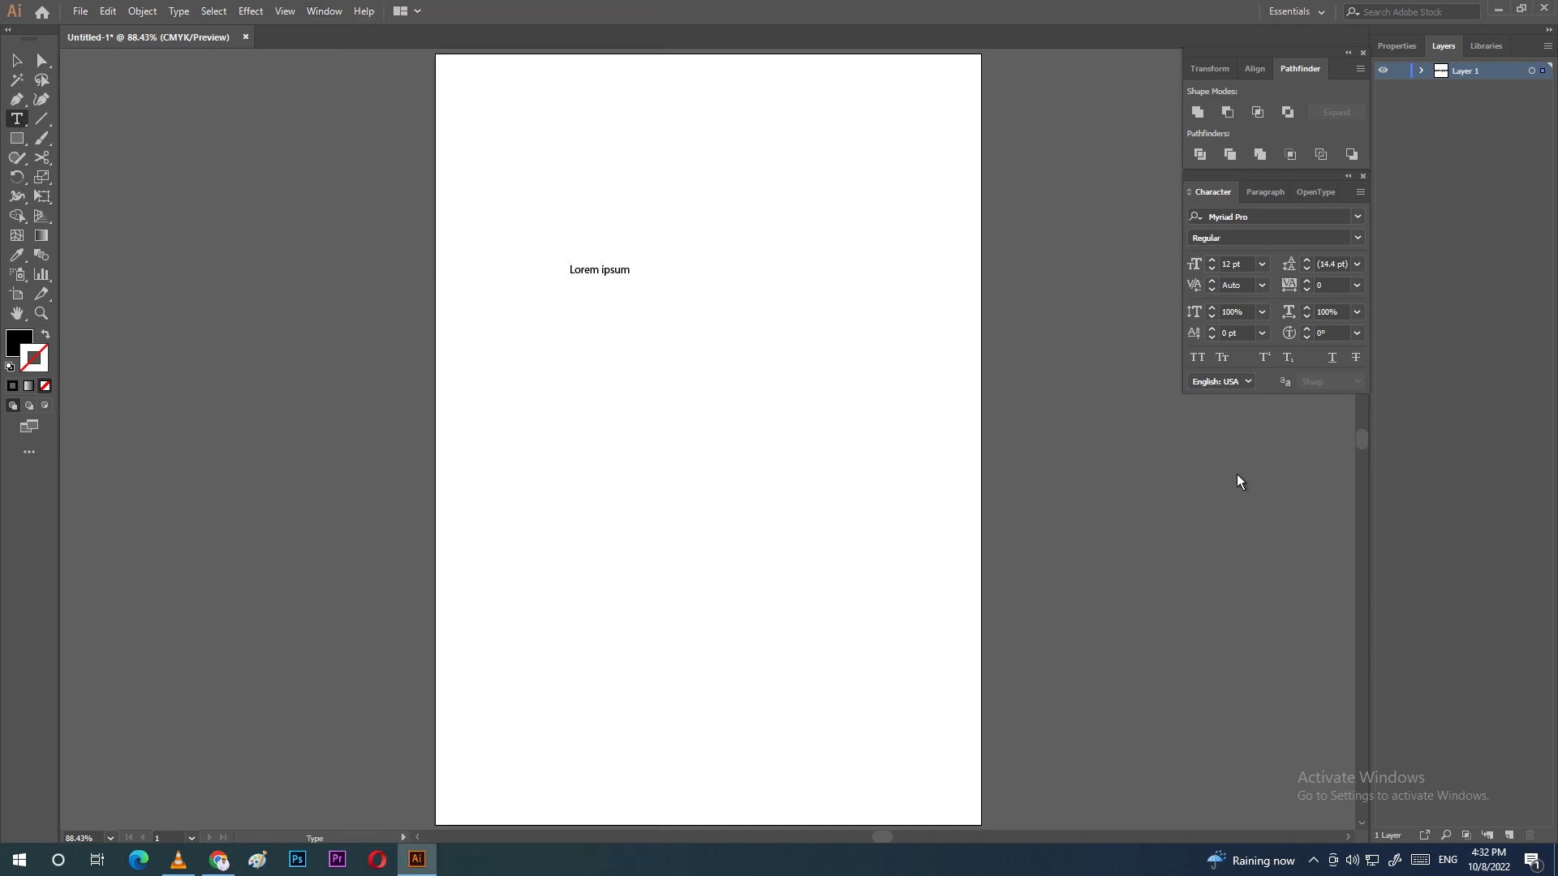
left_click(1363, 177)
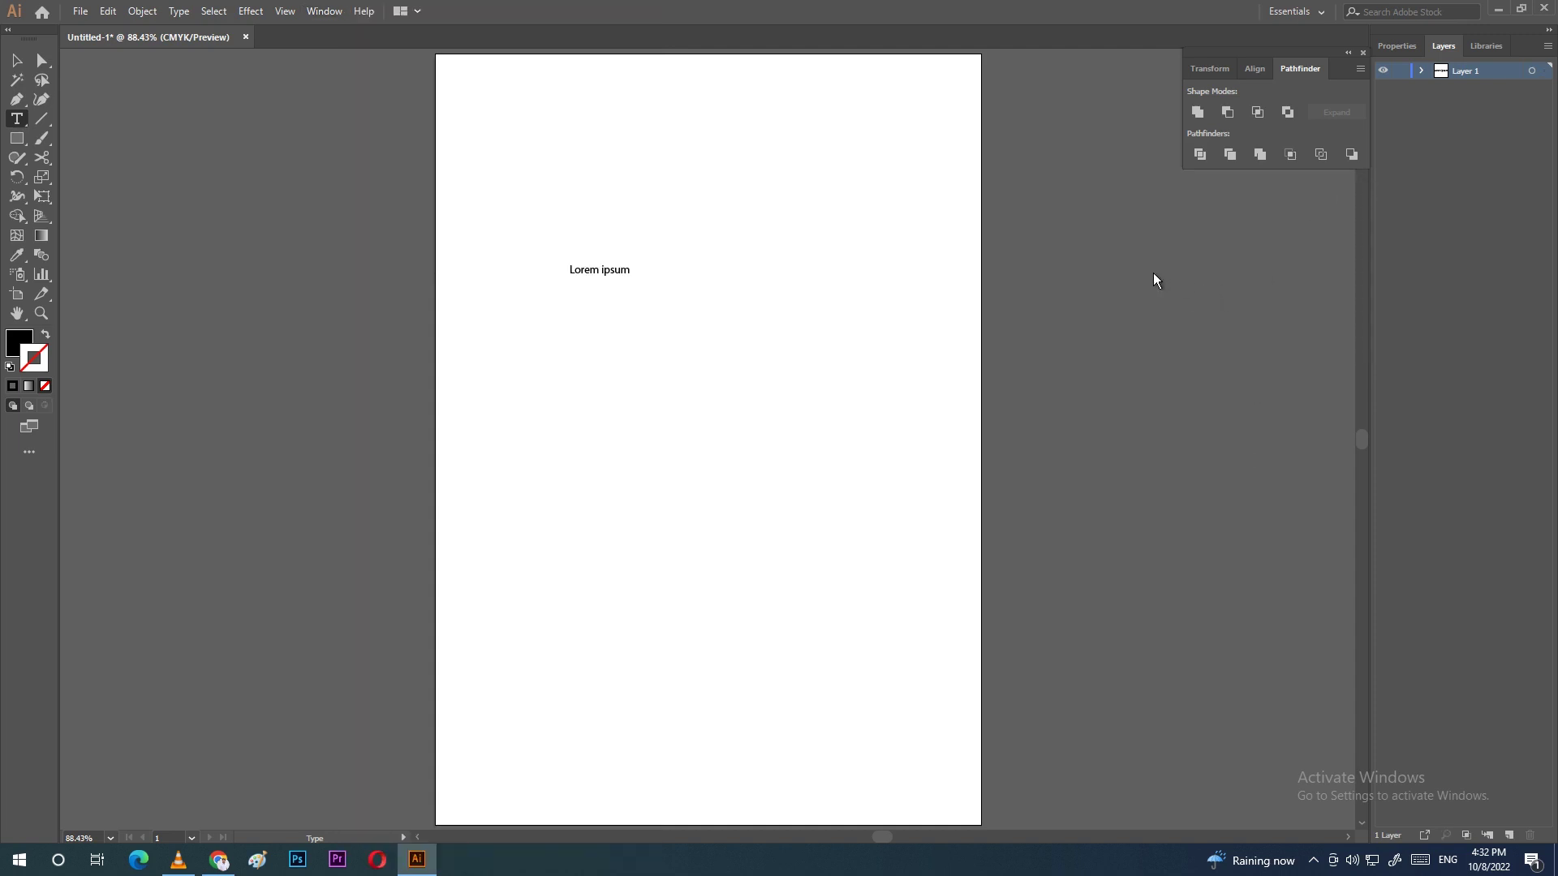
key("ctrl+t")
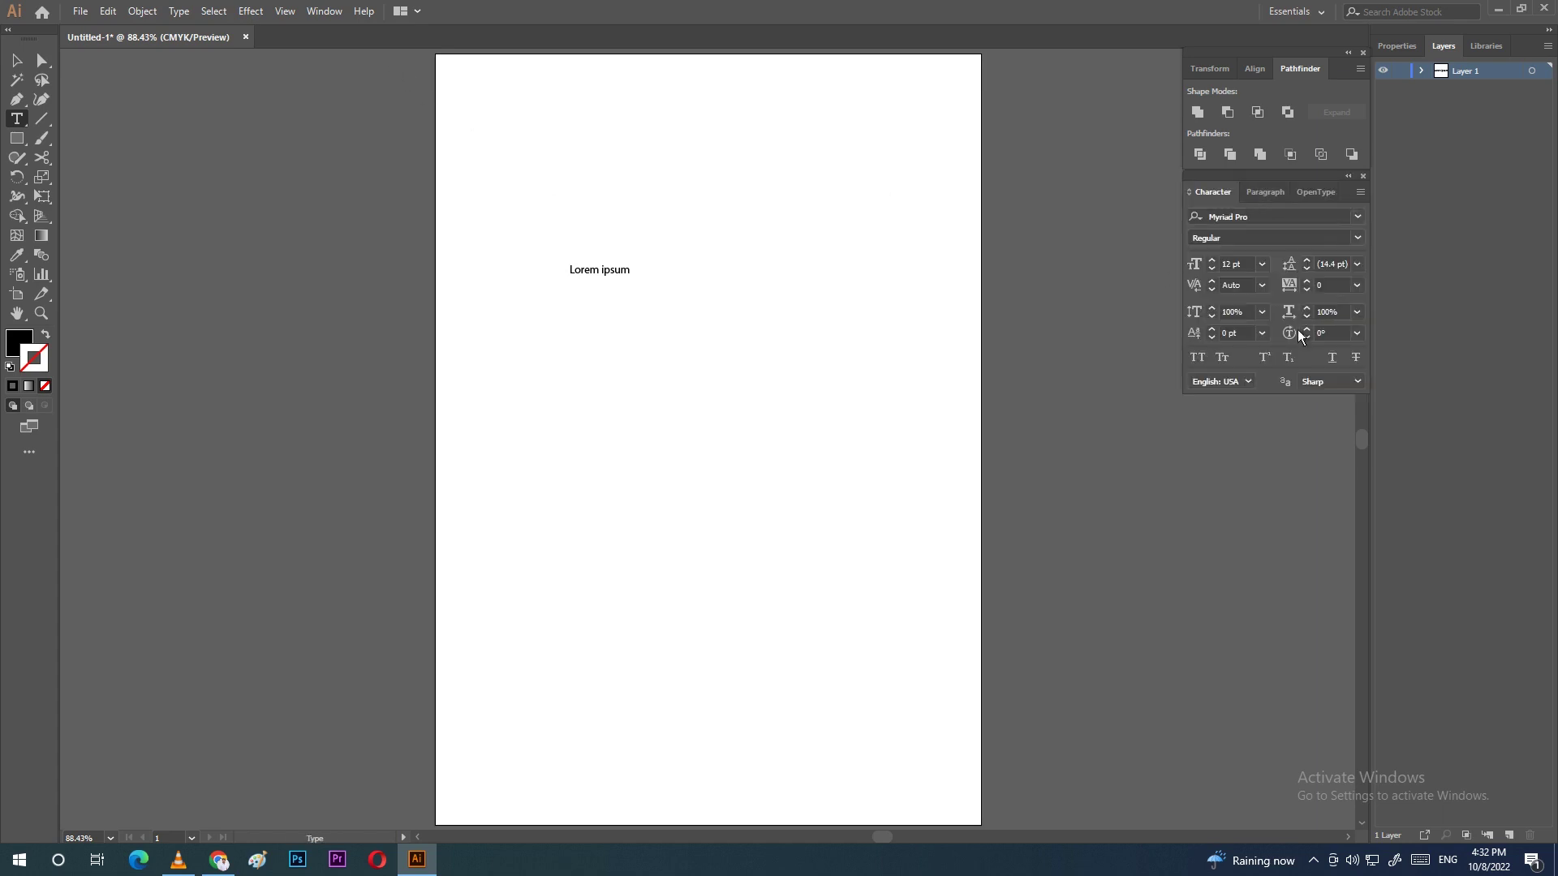
Step: Select all the Lorem ipsum text and change its font to Arial
left_click(610, 274)
key("ctrl+a")
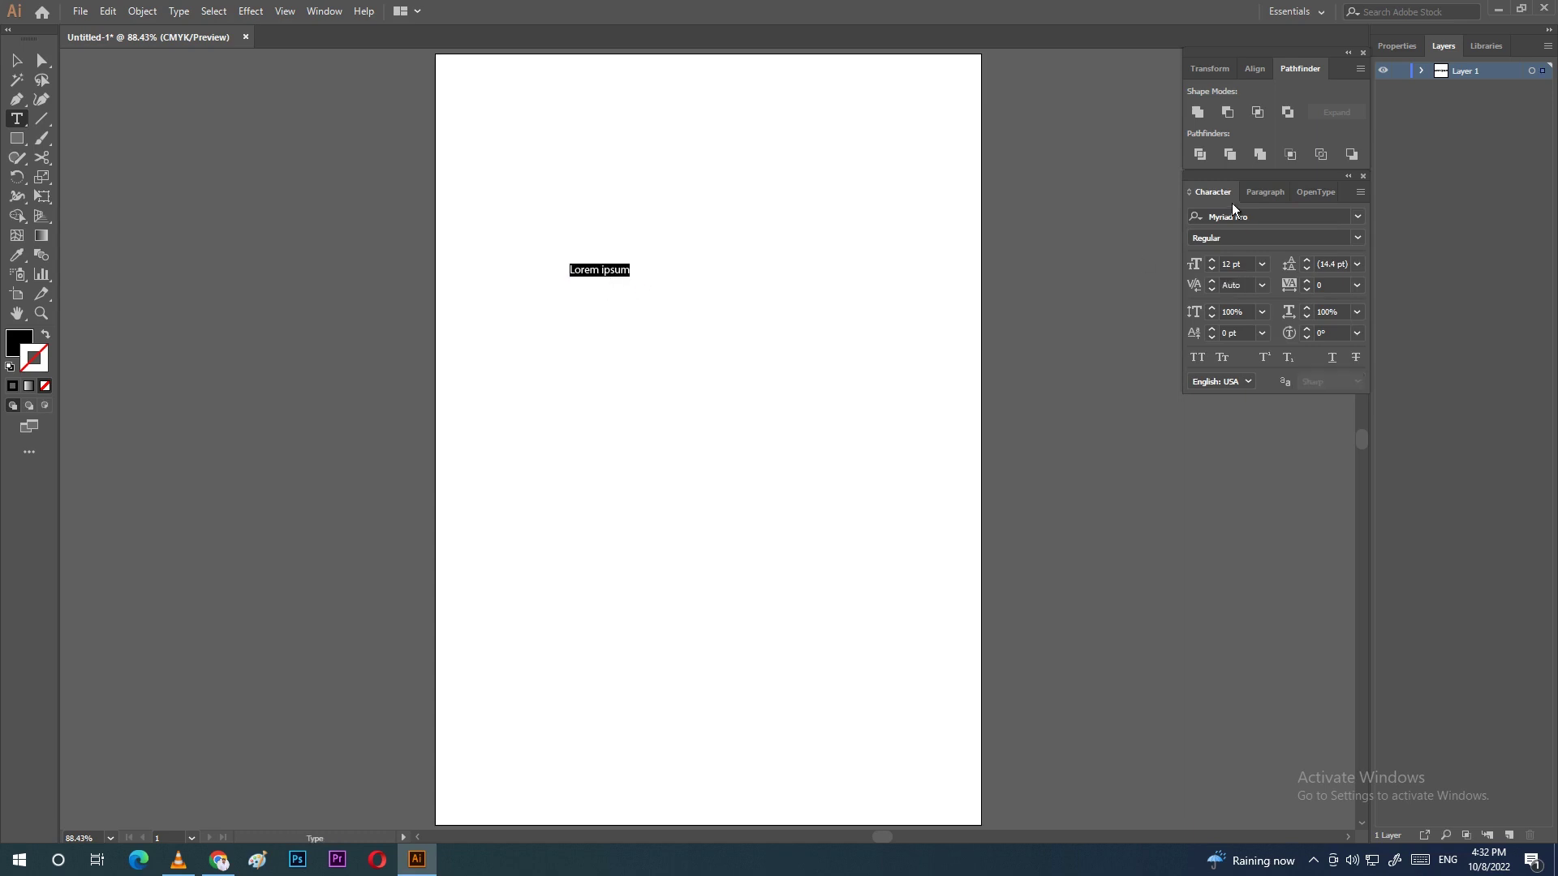
left_click(1298, 221)
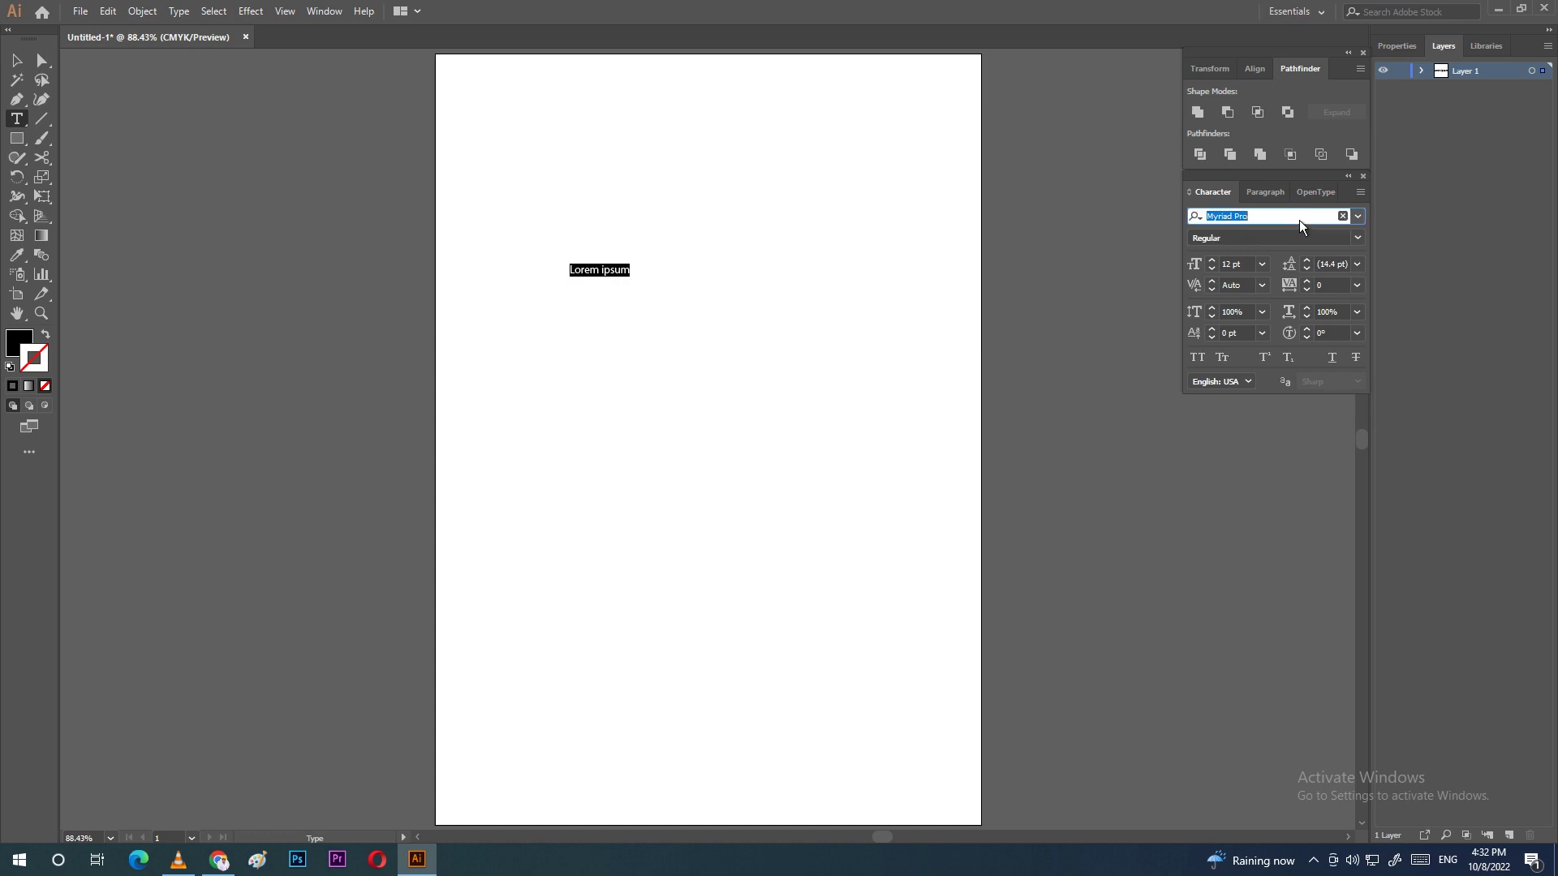
left_click(1358, 217)
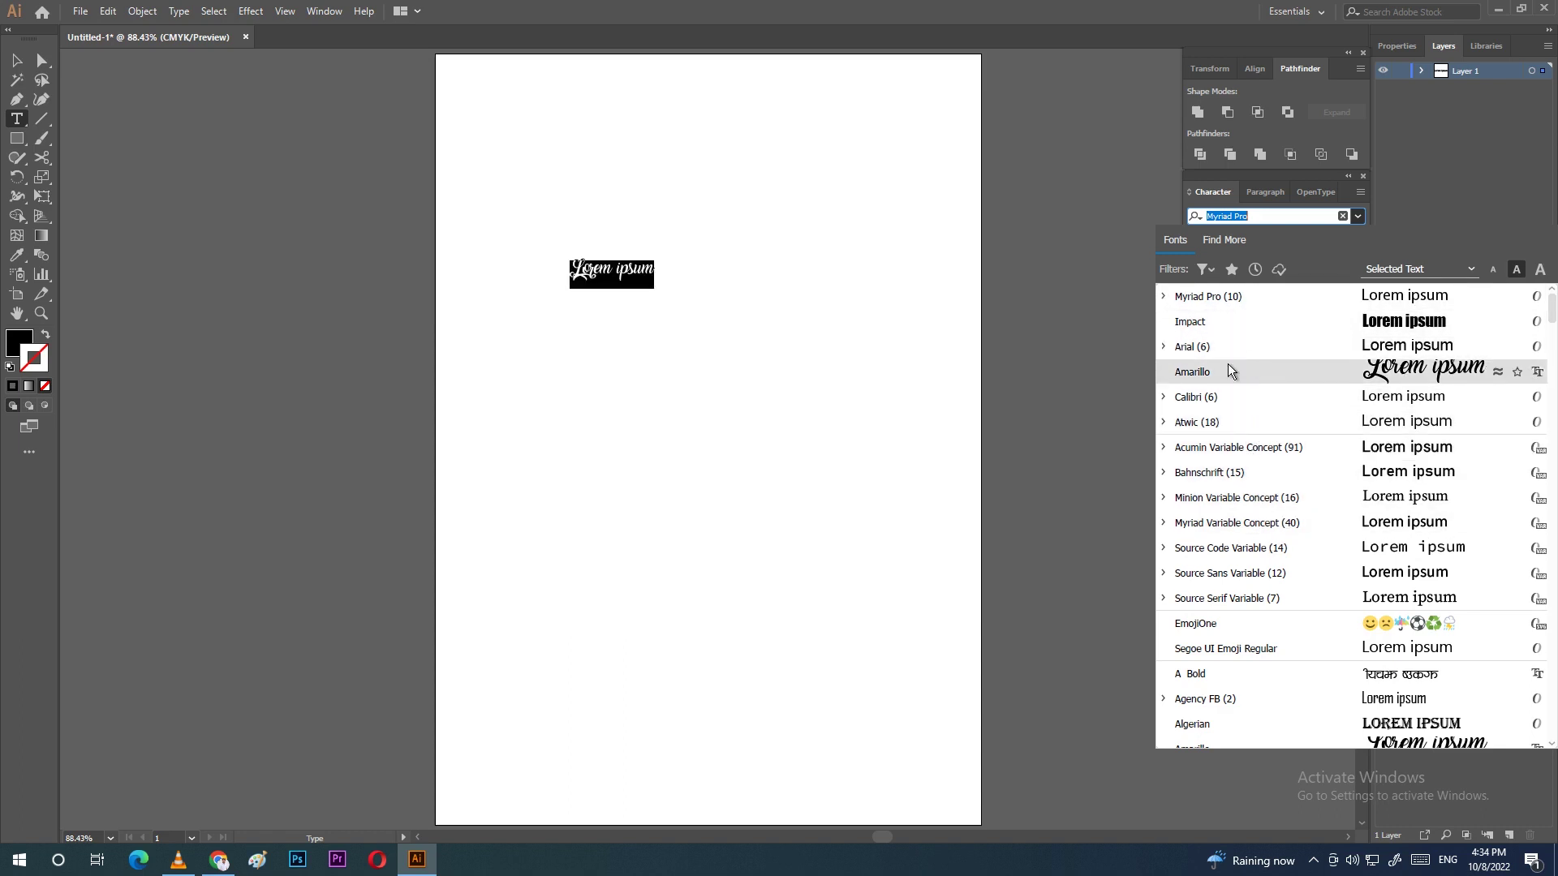
left_click(1203, 348)
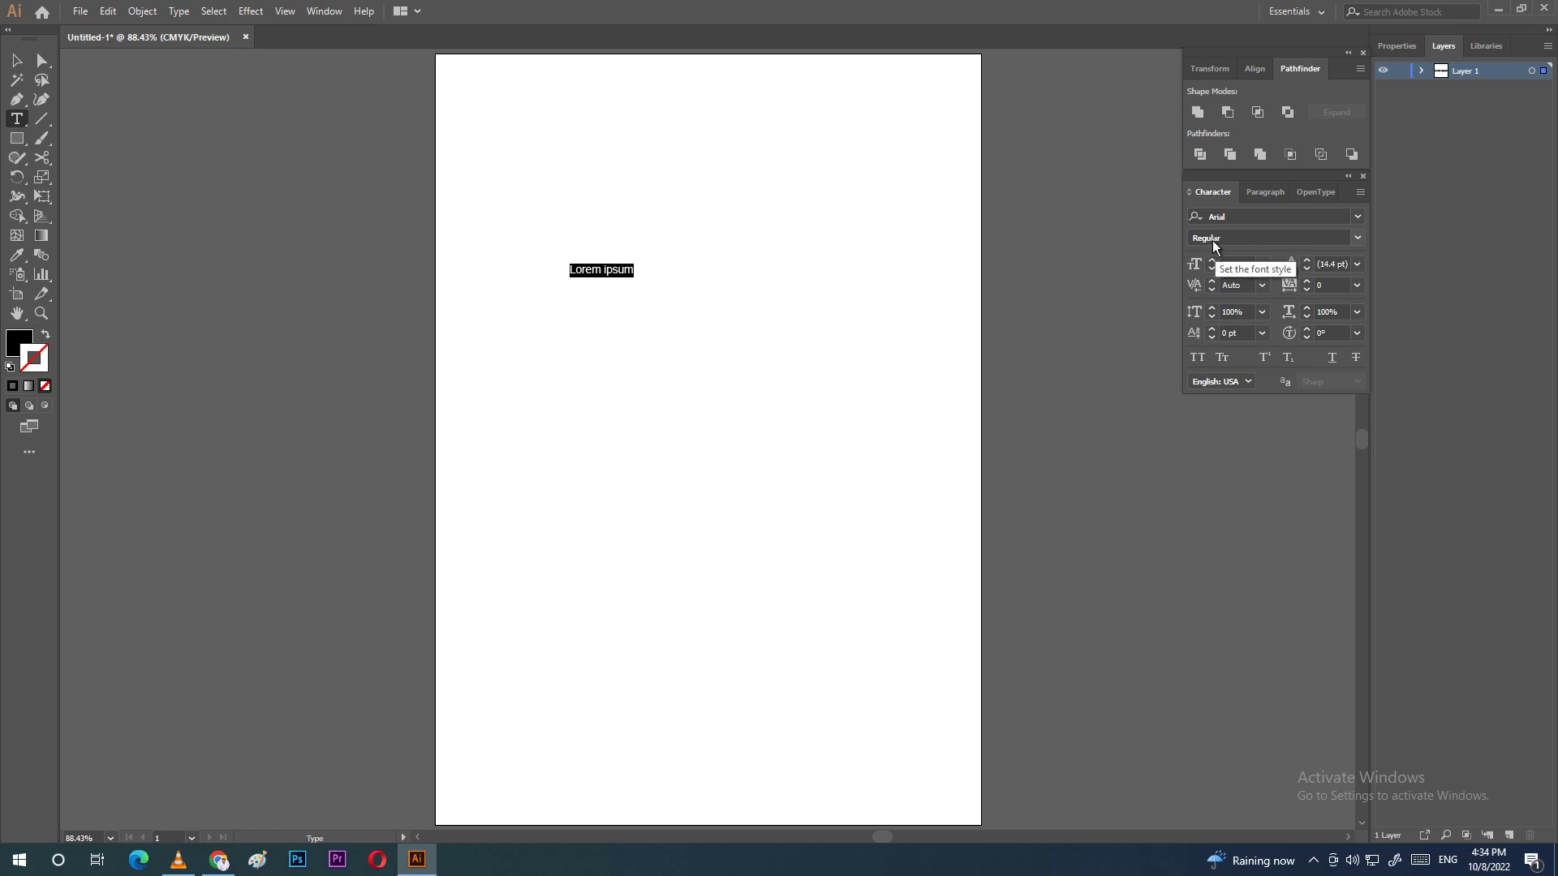
Step: Try the Italic style, then set the text back to Arial Regular
left_click(1357, 238)
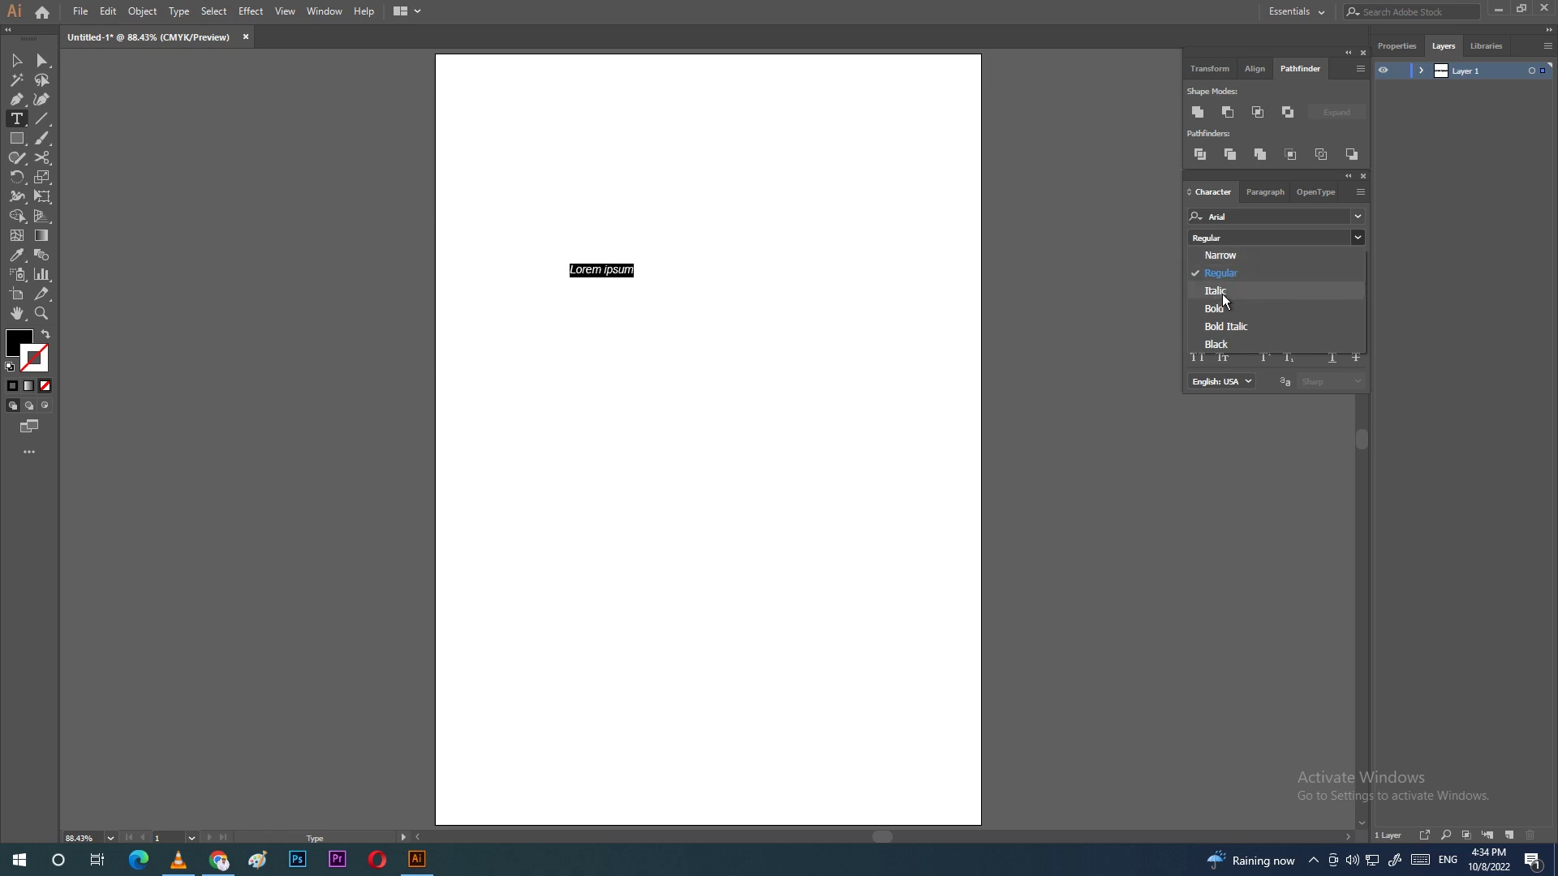
left_click(1224, 293)
left_click(1356, 238)
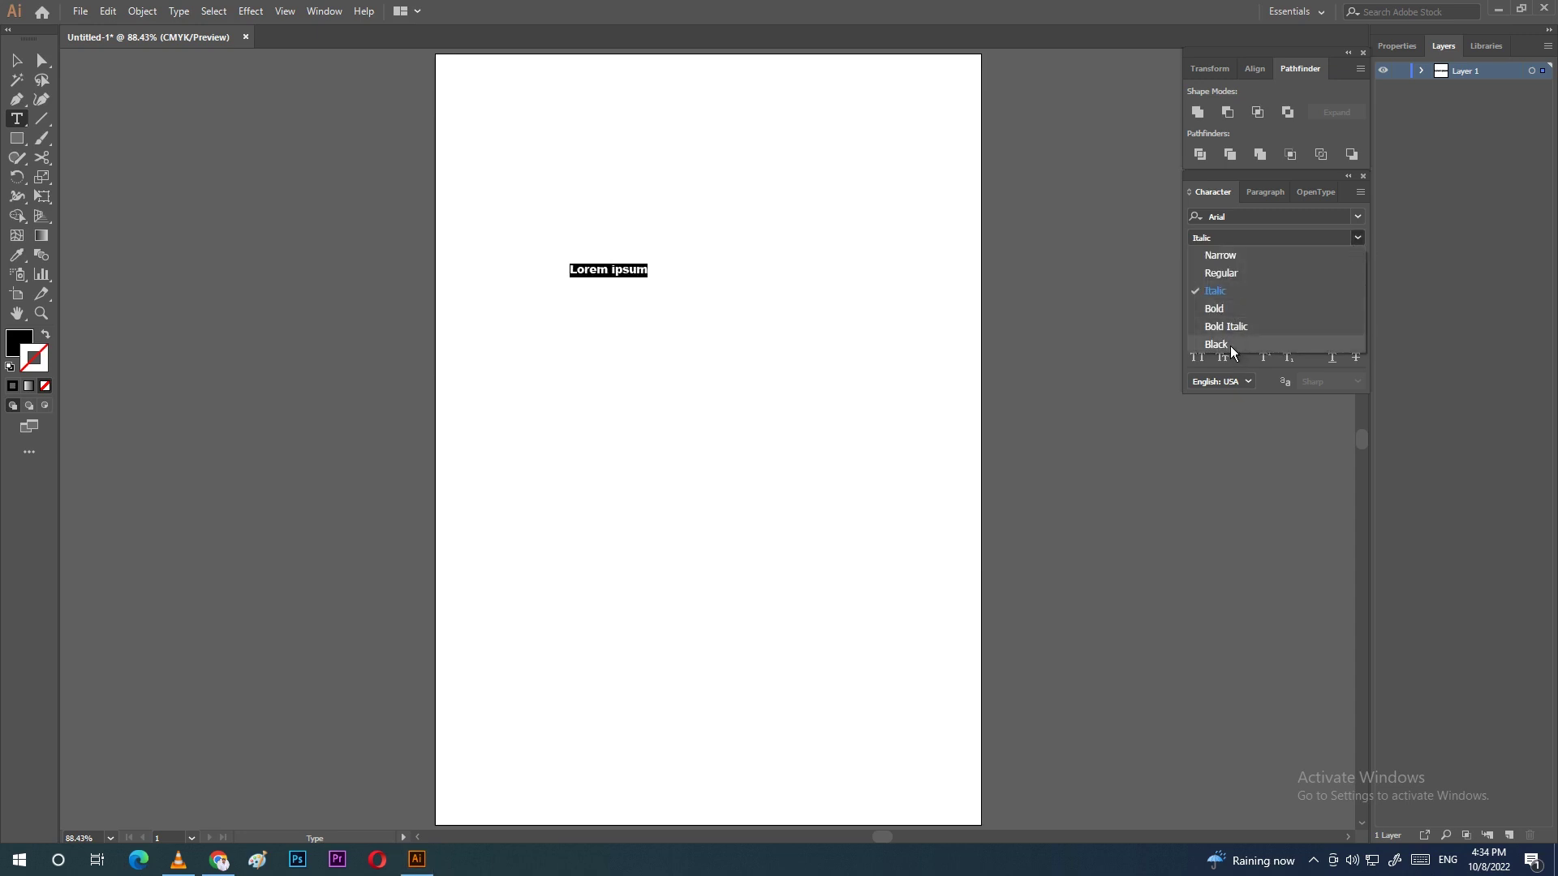
left_click(1233, 275)
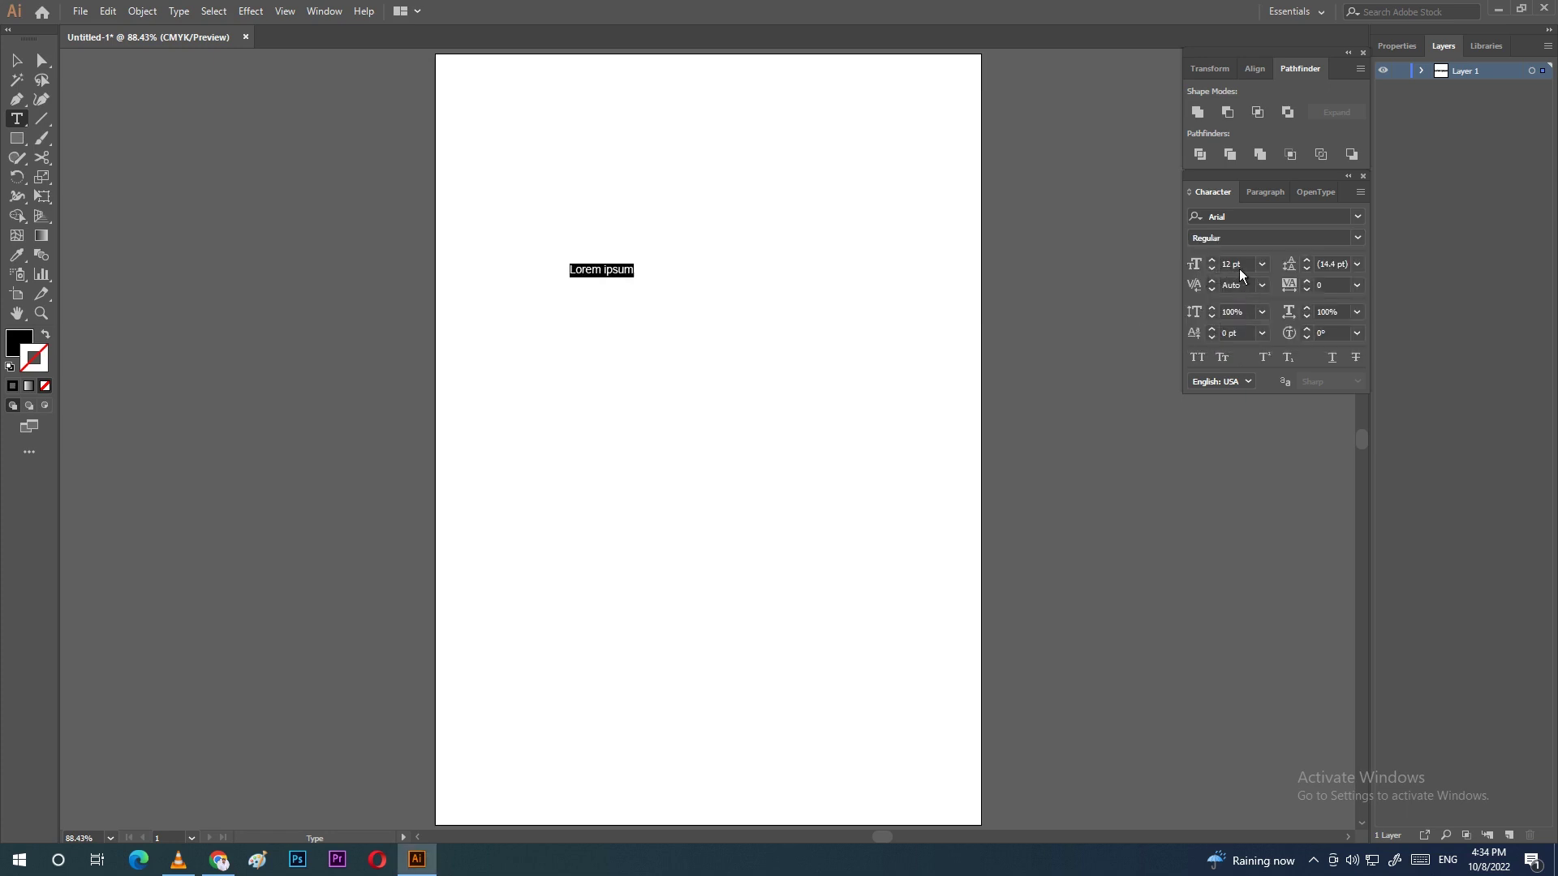
Step: Set the text size to 24 pt, leaving tracking at 0 and vertical scale at 100%
left_click(1262, 265)
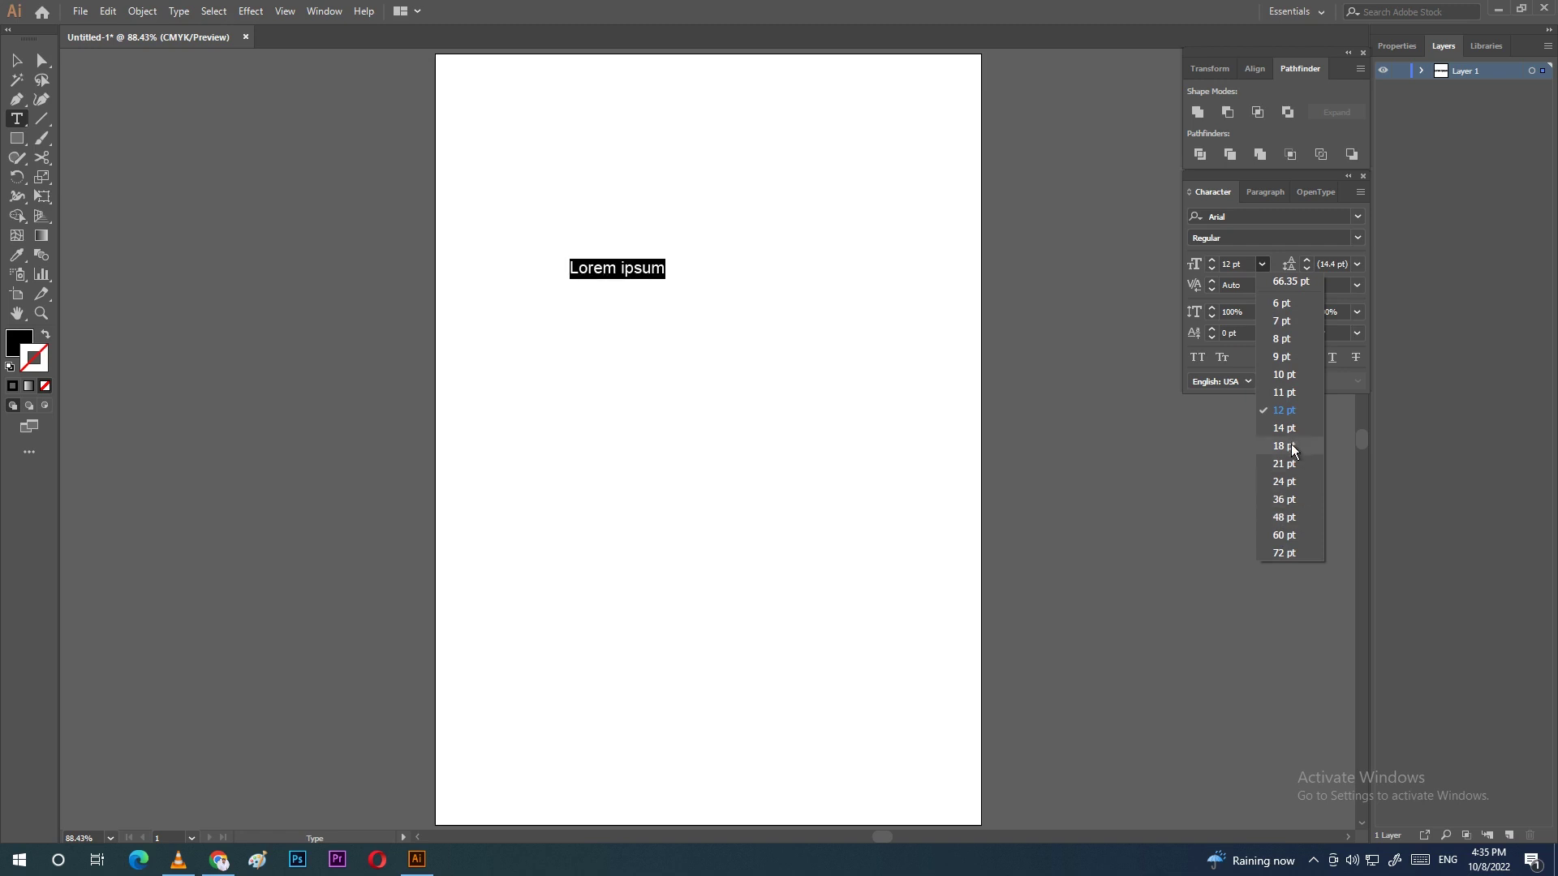
left_click(1293, 485)
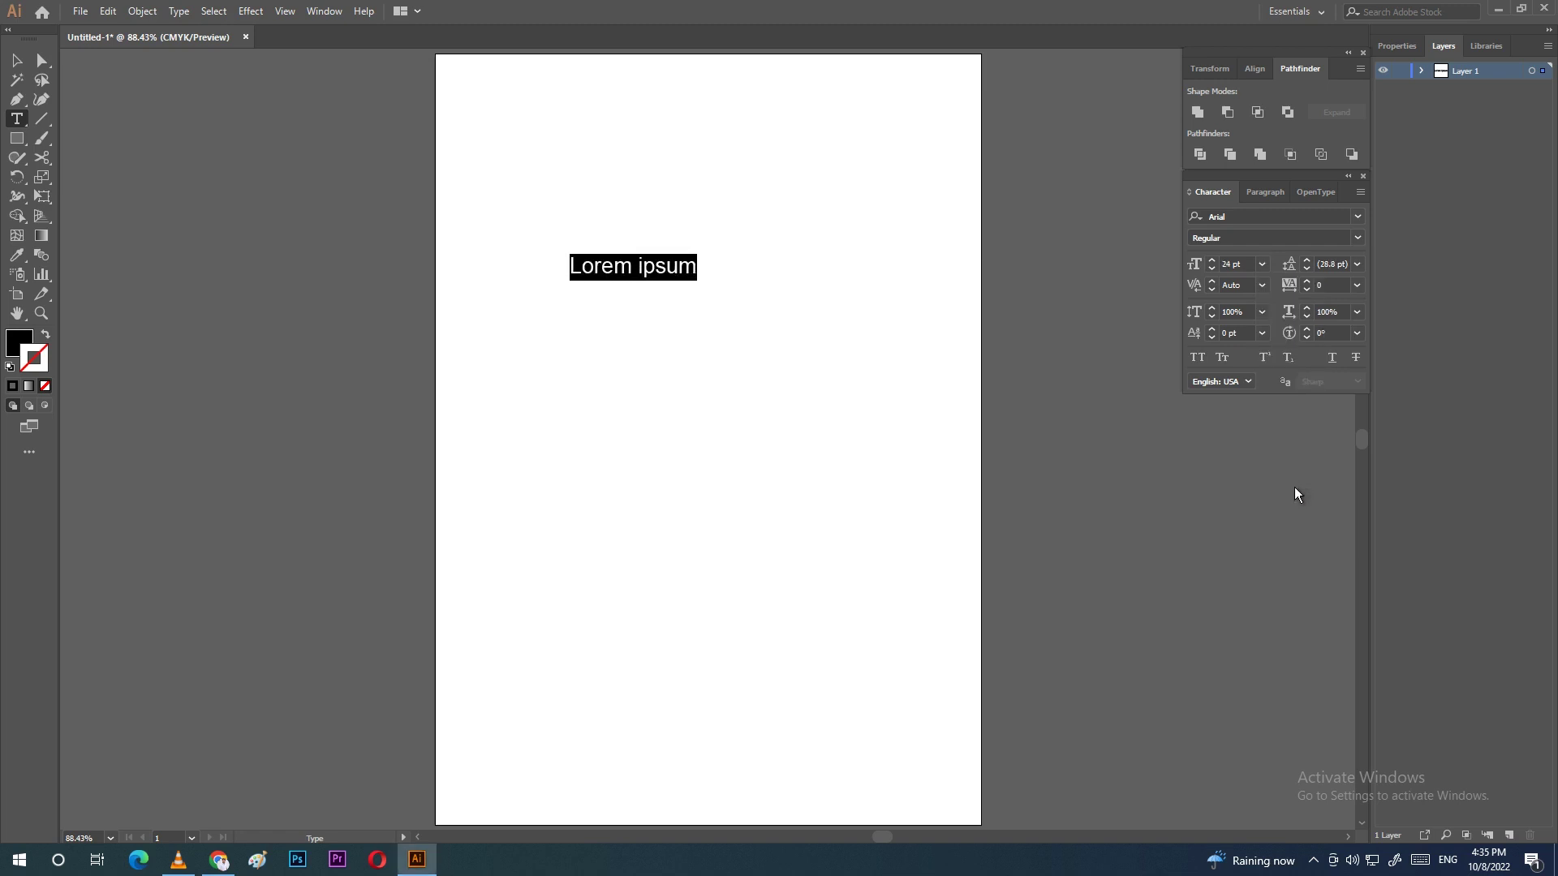
left_click(1357, 285)
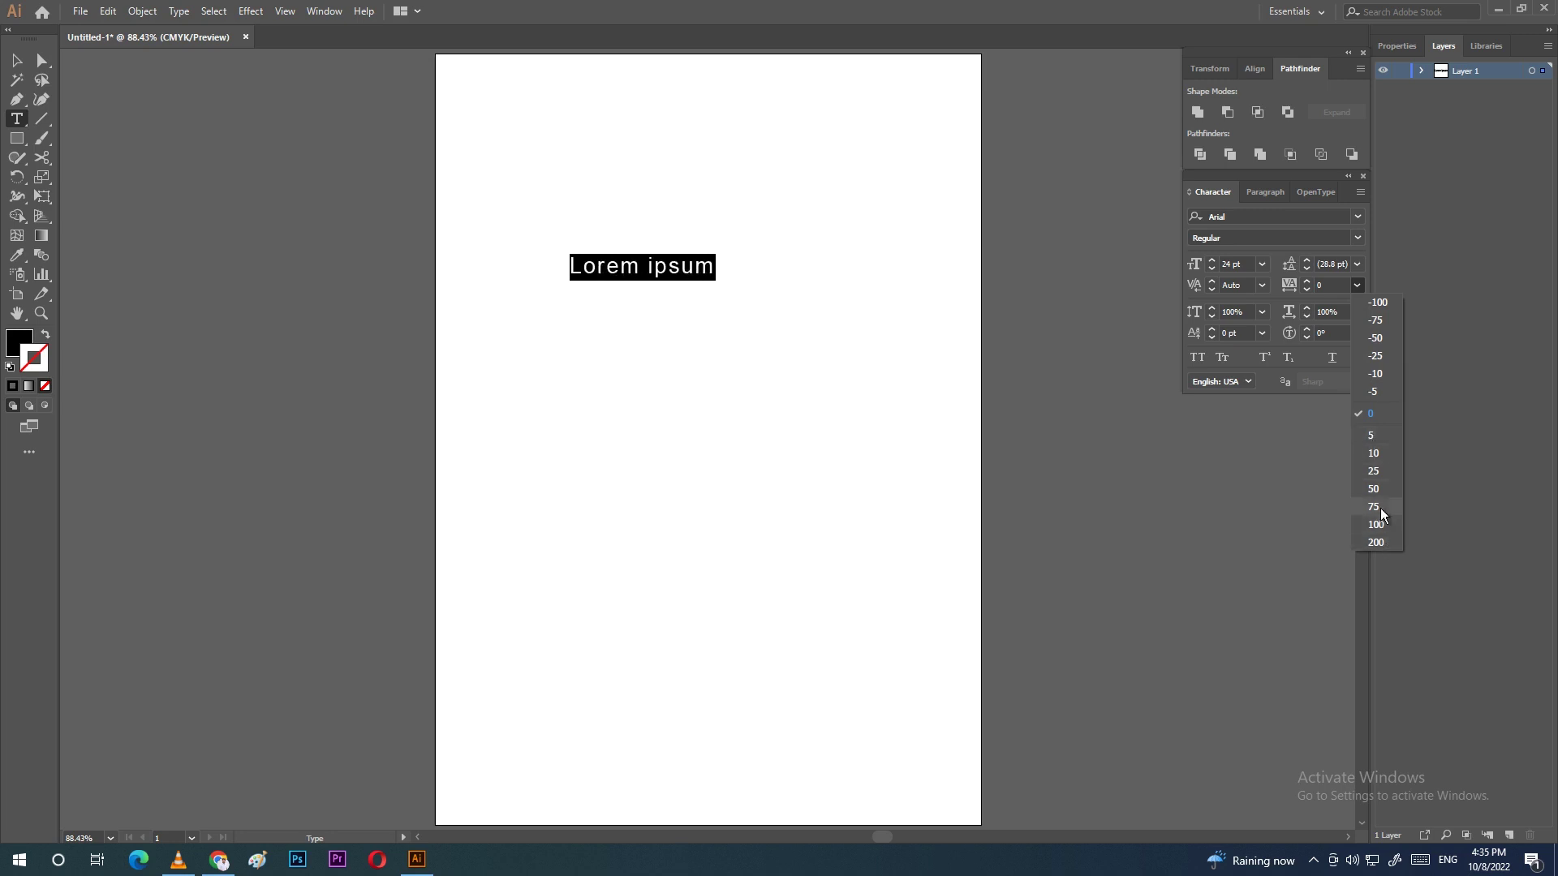
left_click(1356, 286)
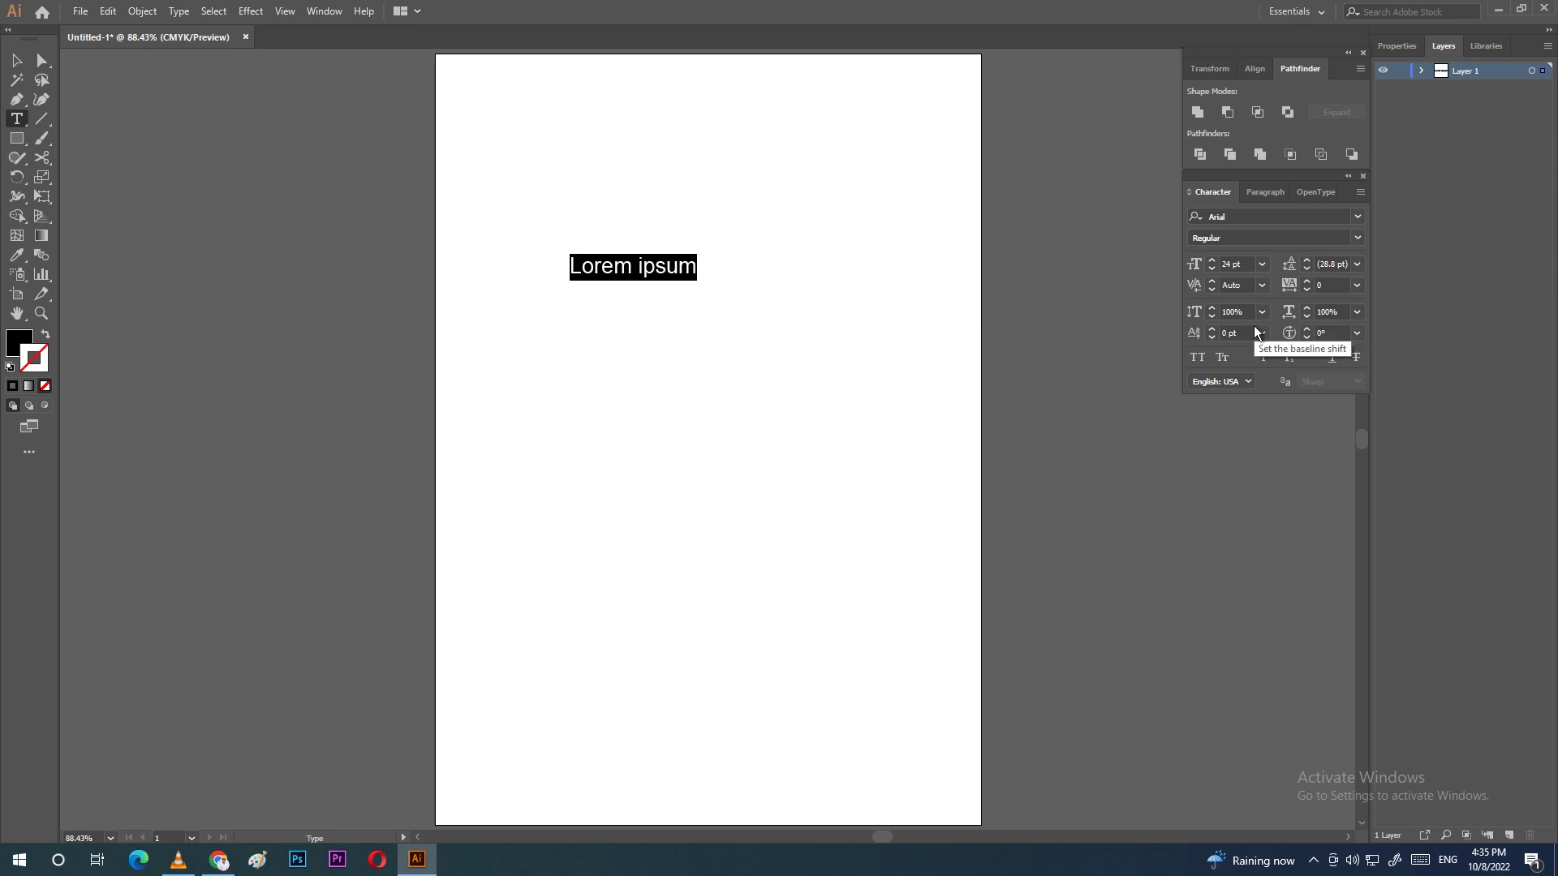
left_click(1212, 309)
key("ctrl+z")
Step: Select all the Lorem ipsum text again, then select it as an object
left_click(655, 272)
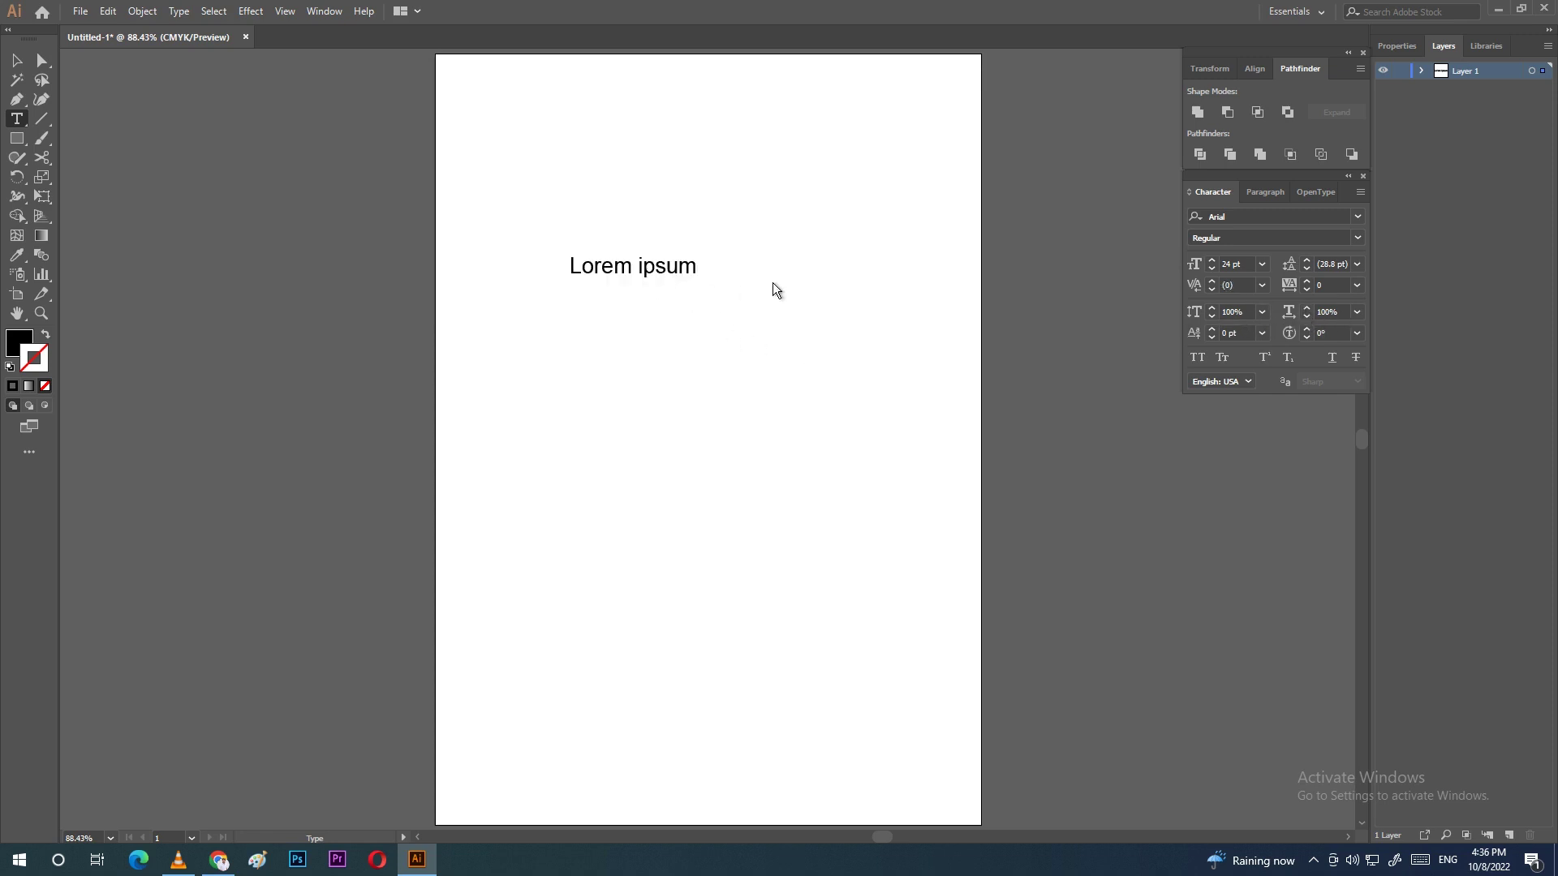
left_click(1263, 264)
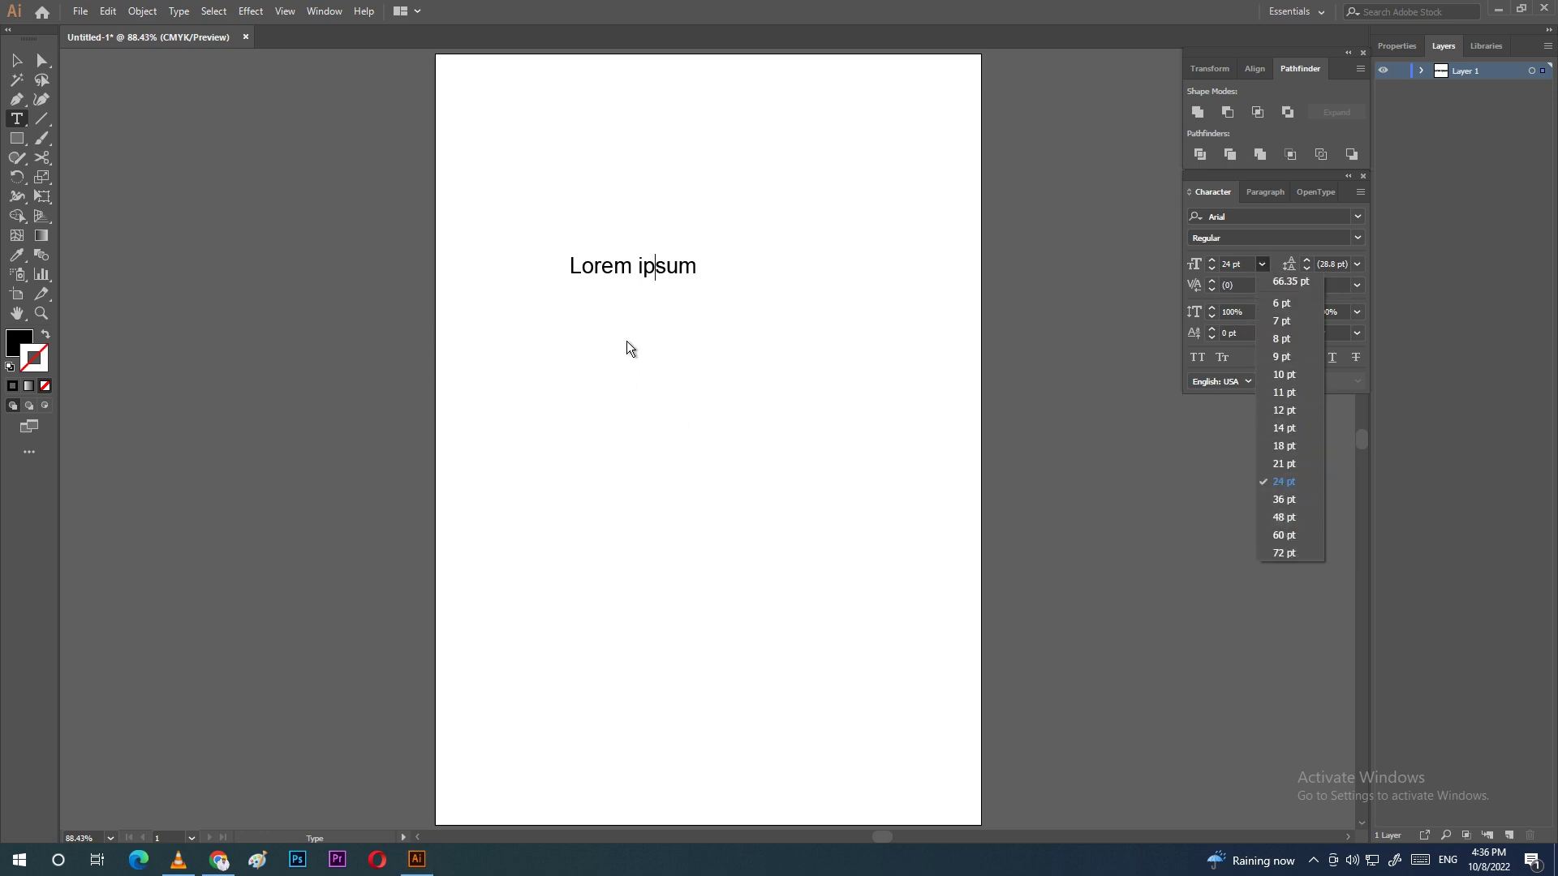
left_click(630, 275)
key("ctrl+a")
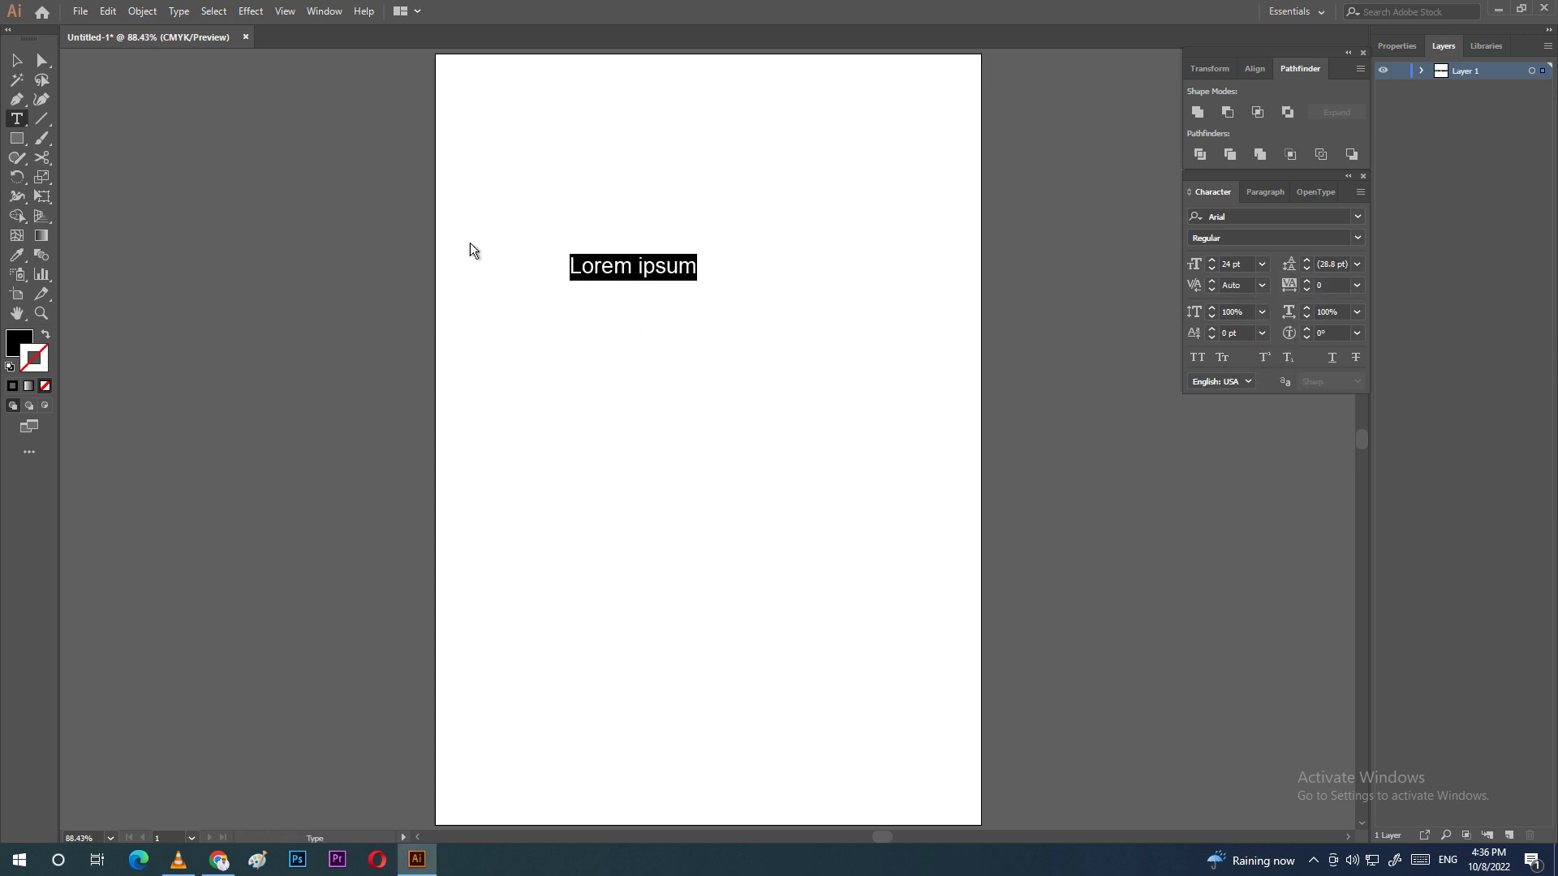
left_click(18, 61)
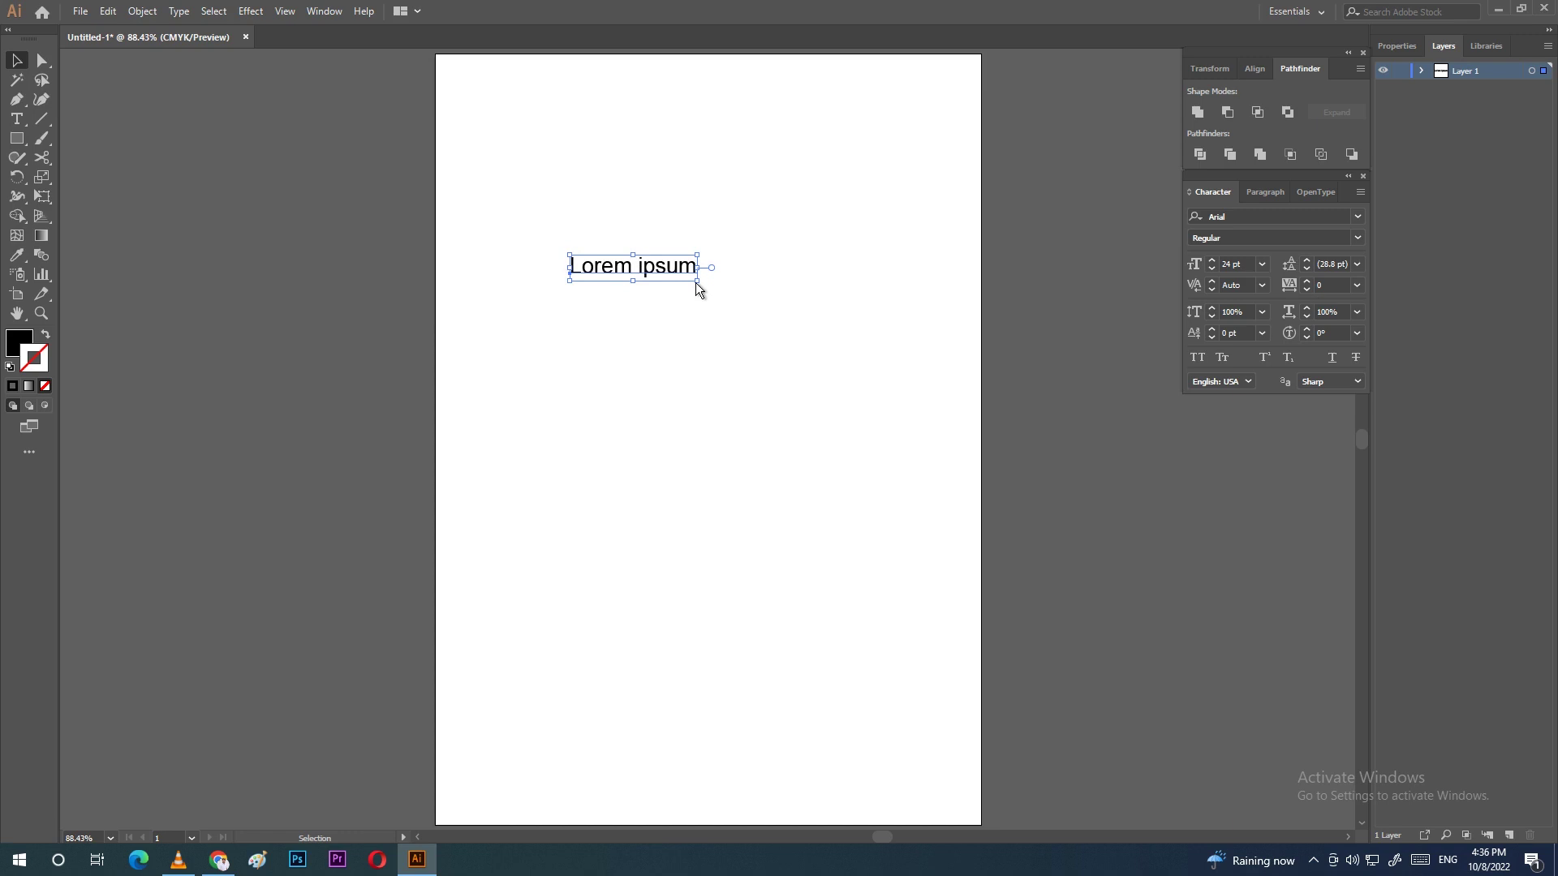
Step: Drag the text frame's corner handle to scale Lorem ipsum up to about 43.65 pt
left_click_drag(694, 283, 888, 461)
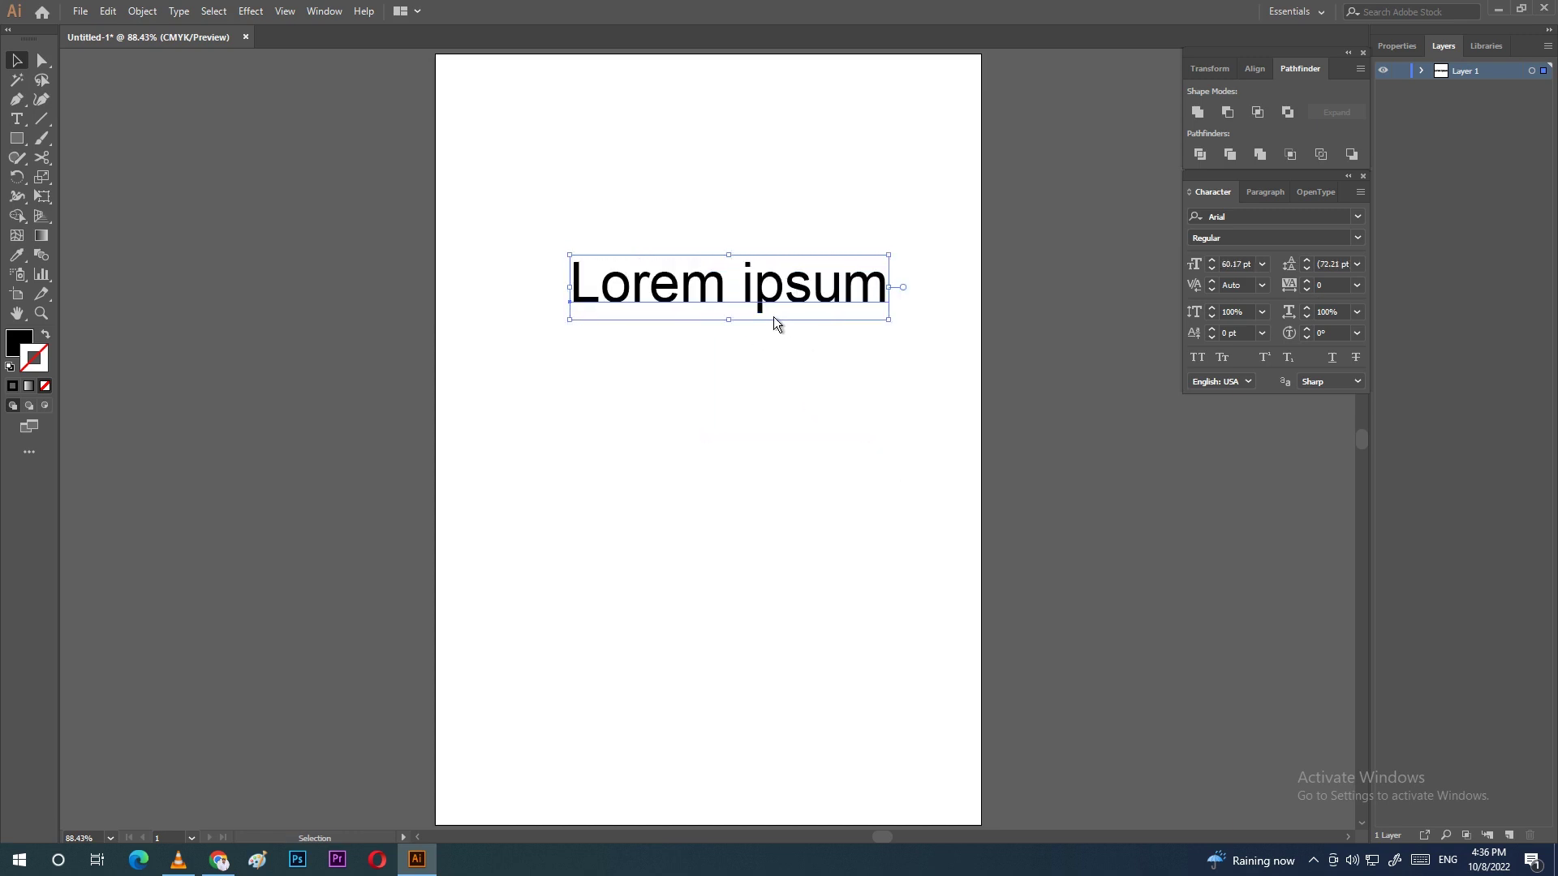
left_click_drag(889, 319, 709, 280)
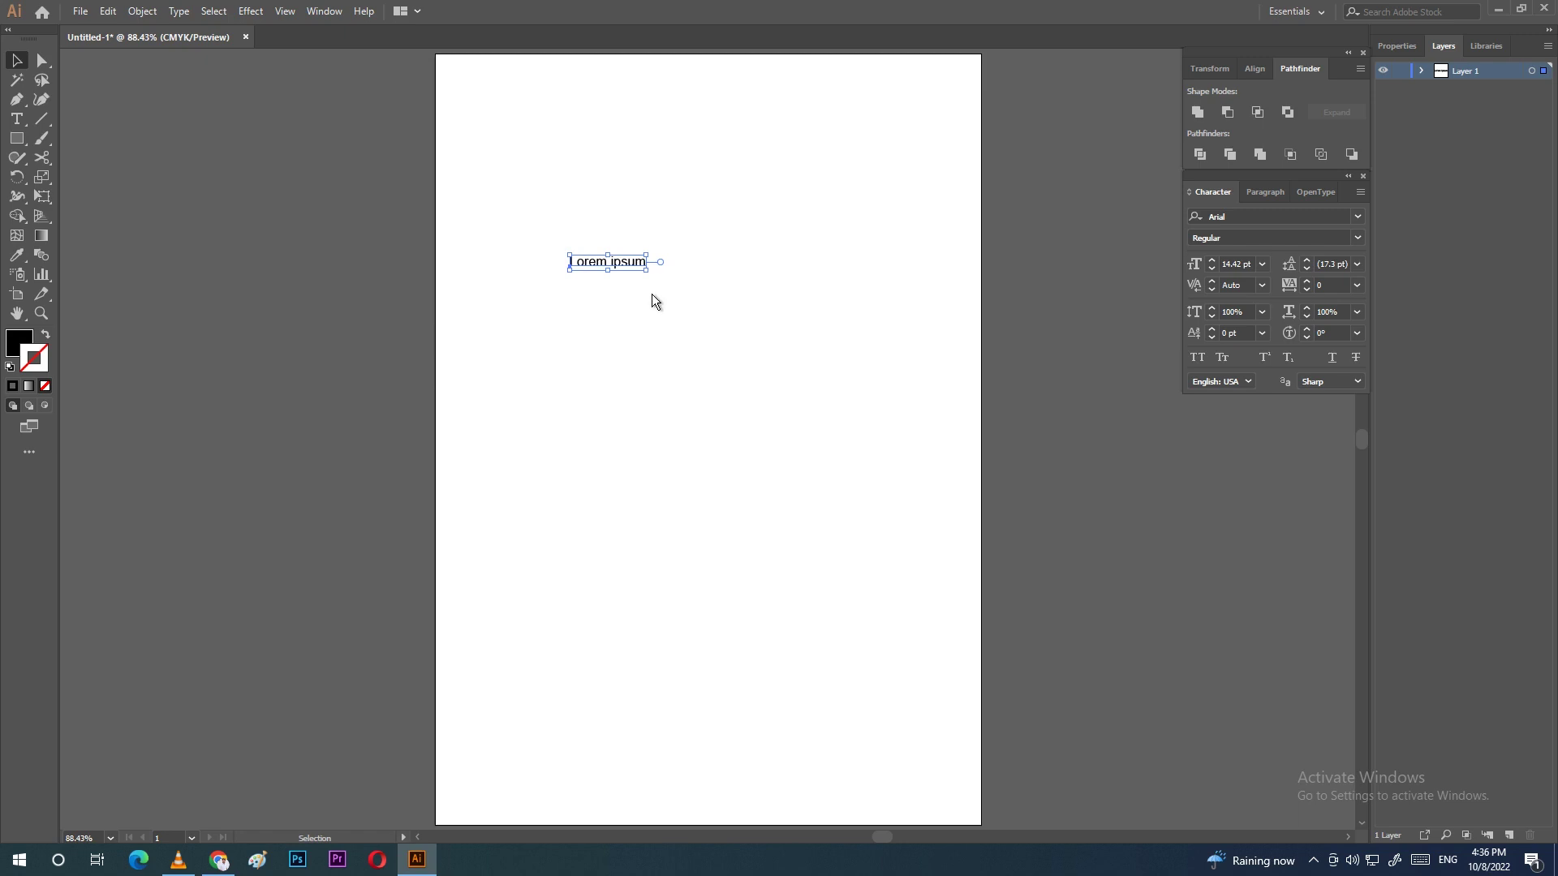
key("ctrl+z")
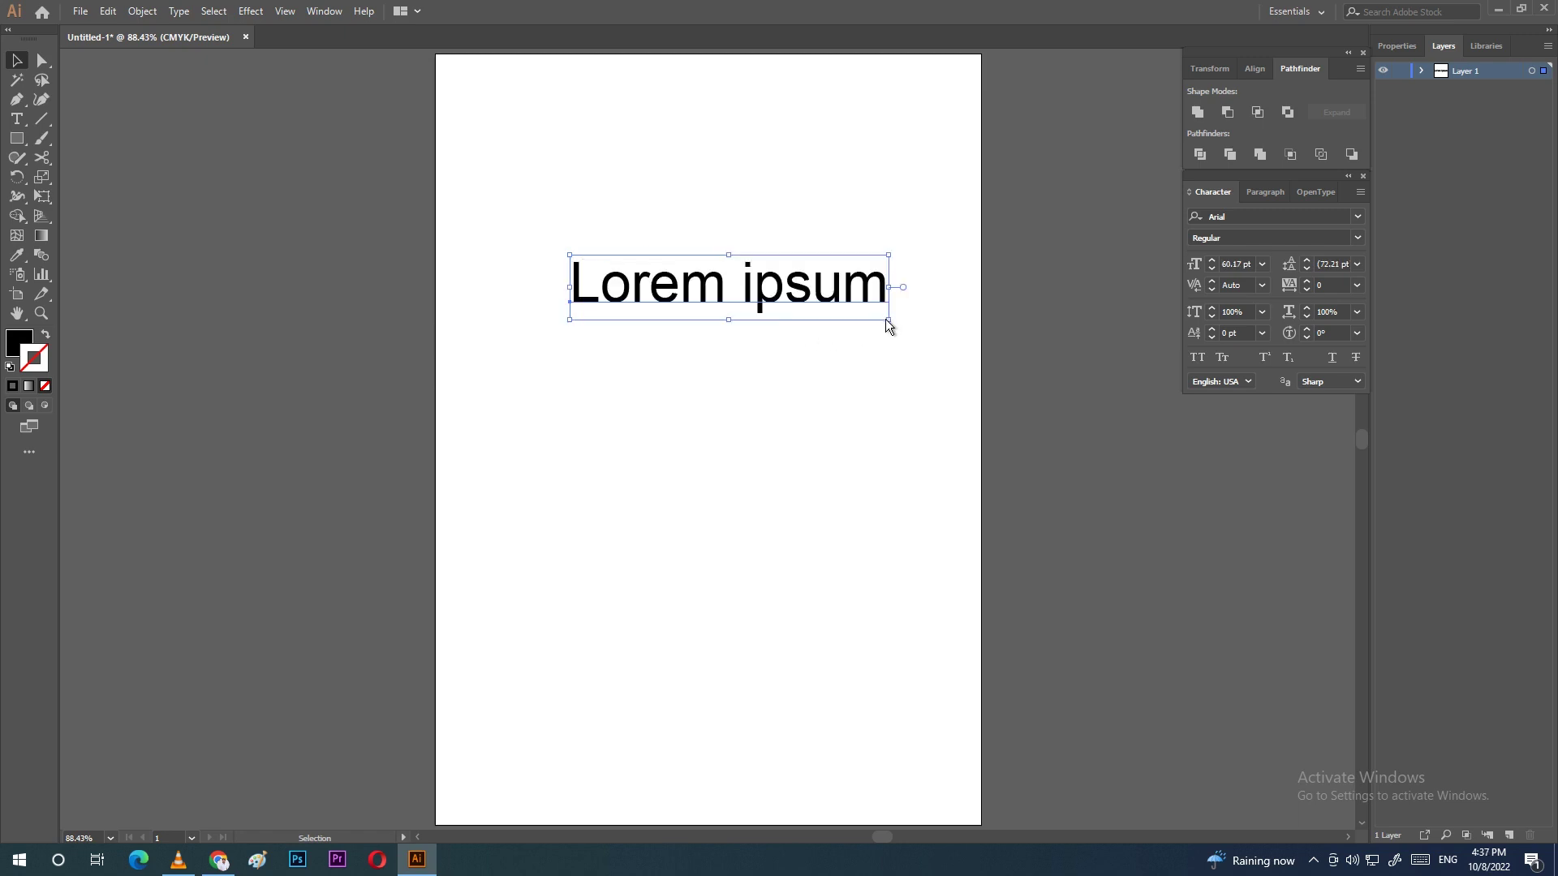
left_click_drag(888, 320, 795, 304)
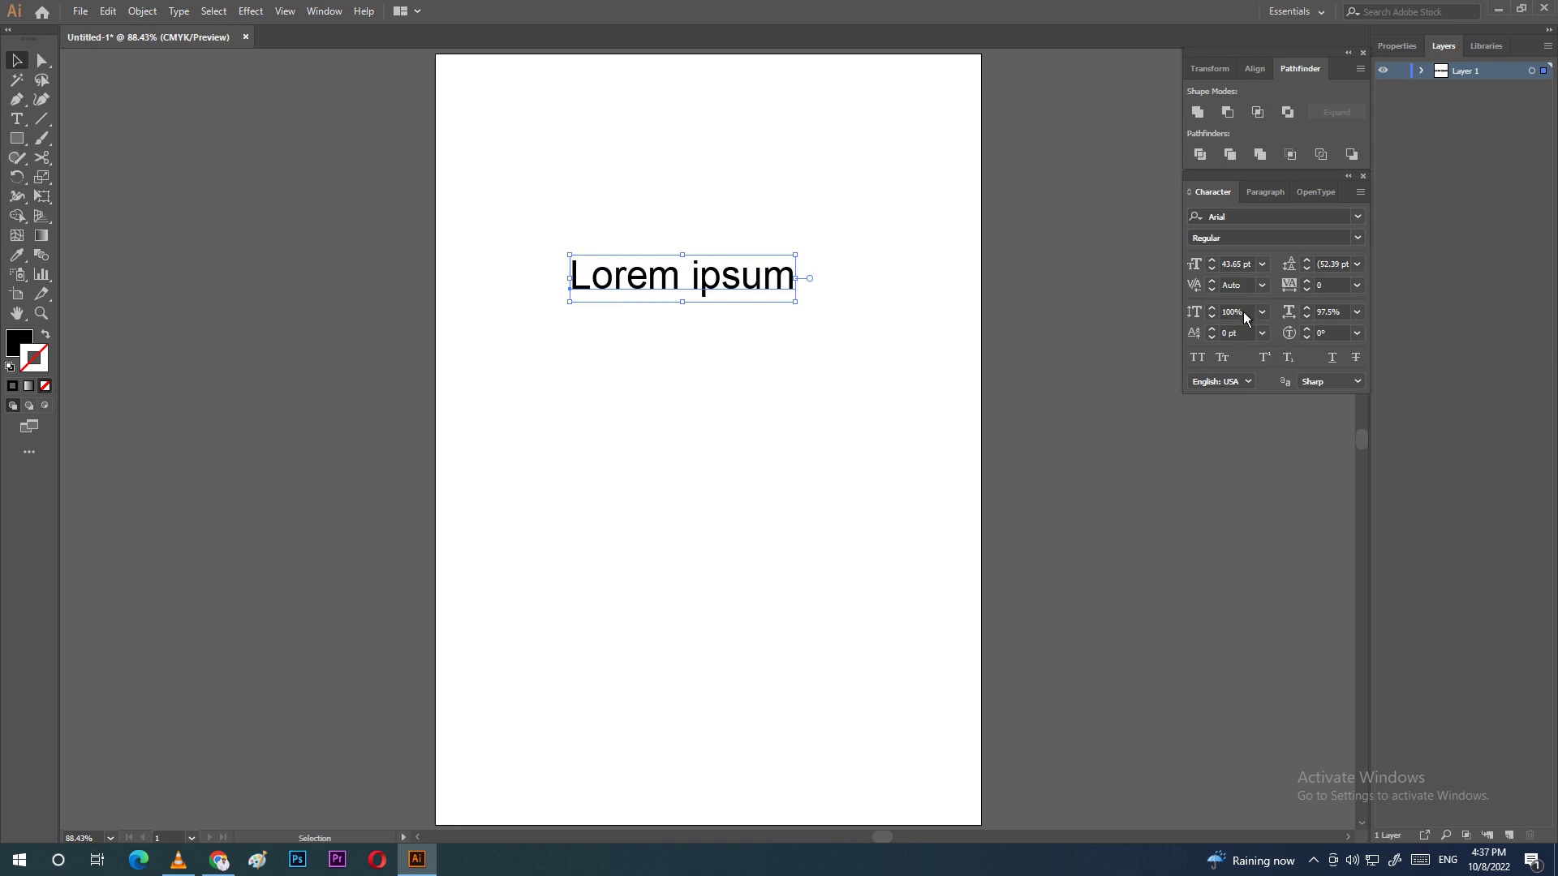
Step: Keep horizontal scale at 100% and inspect the baseline shift and rotation values
left_click(1358, 313)
left_click(1380, 401)
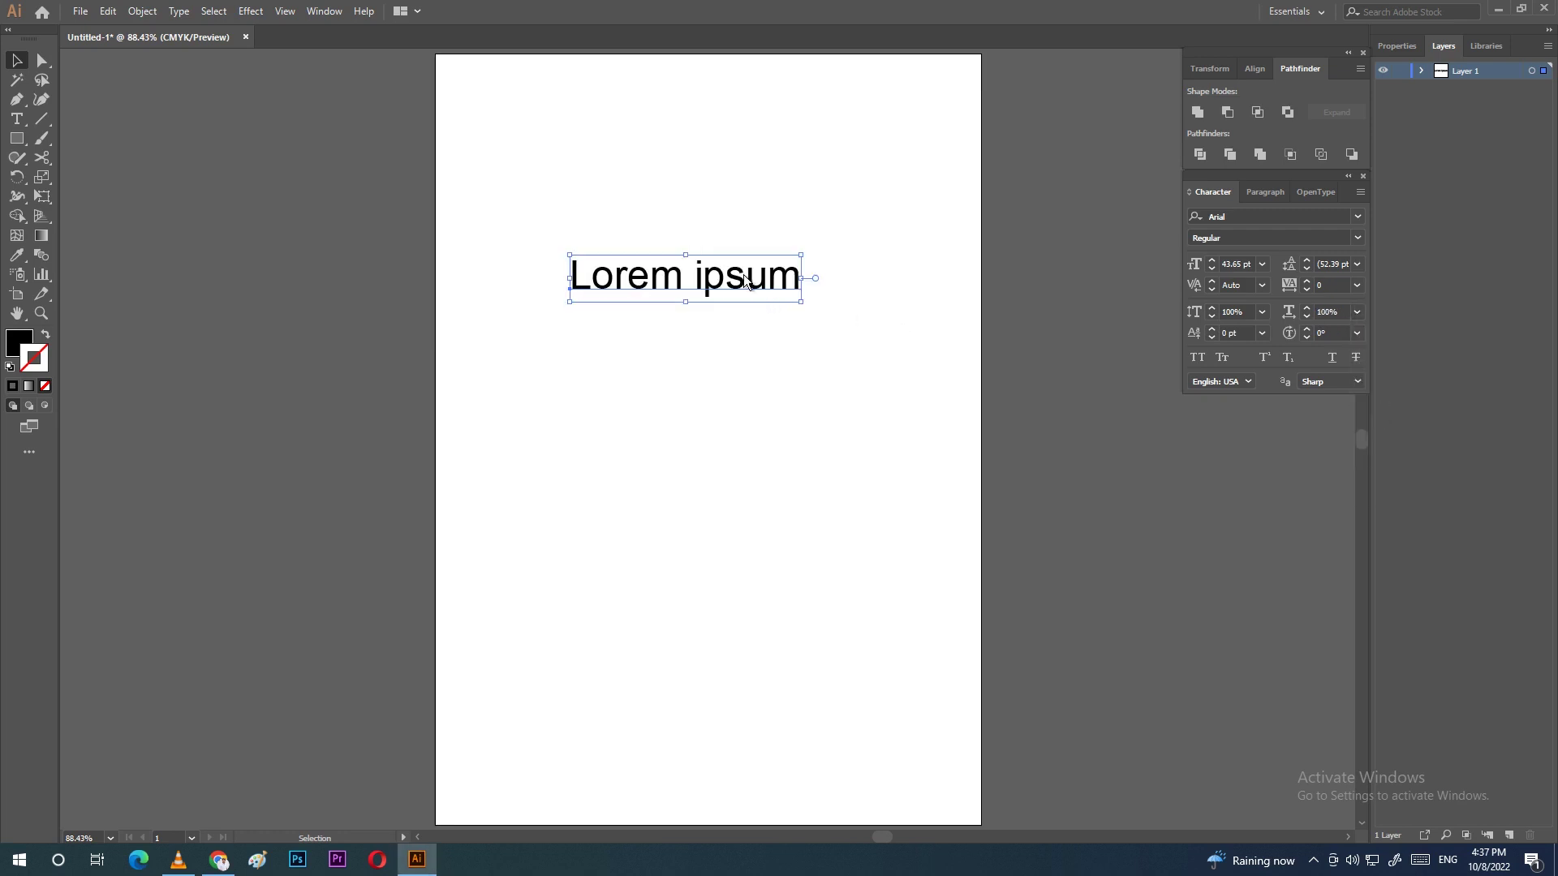
left_click(1242, 333)
left_click_drag(1316, 341, 1306, 349)
left_click(19, 121)
left_click_drag(704, 284, 726, 285)
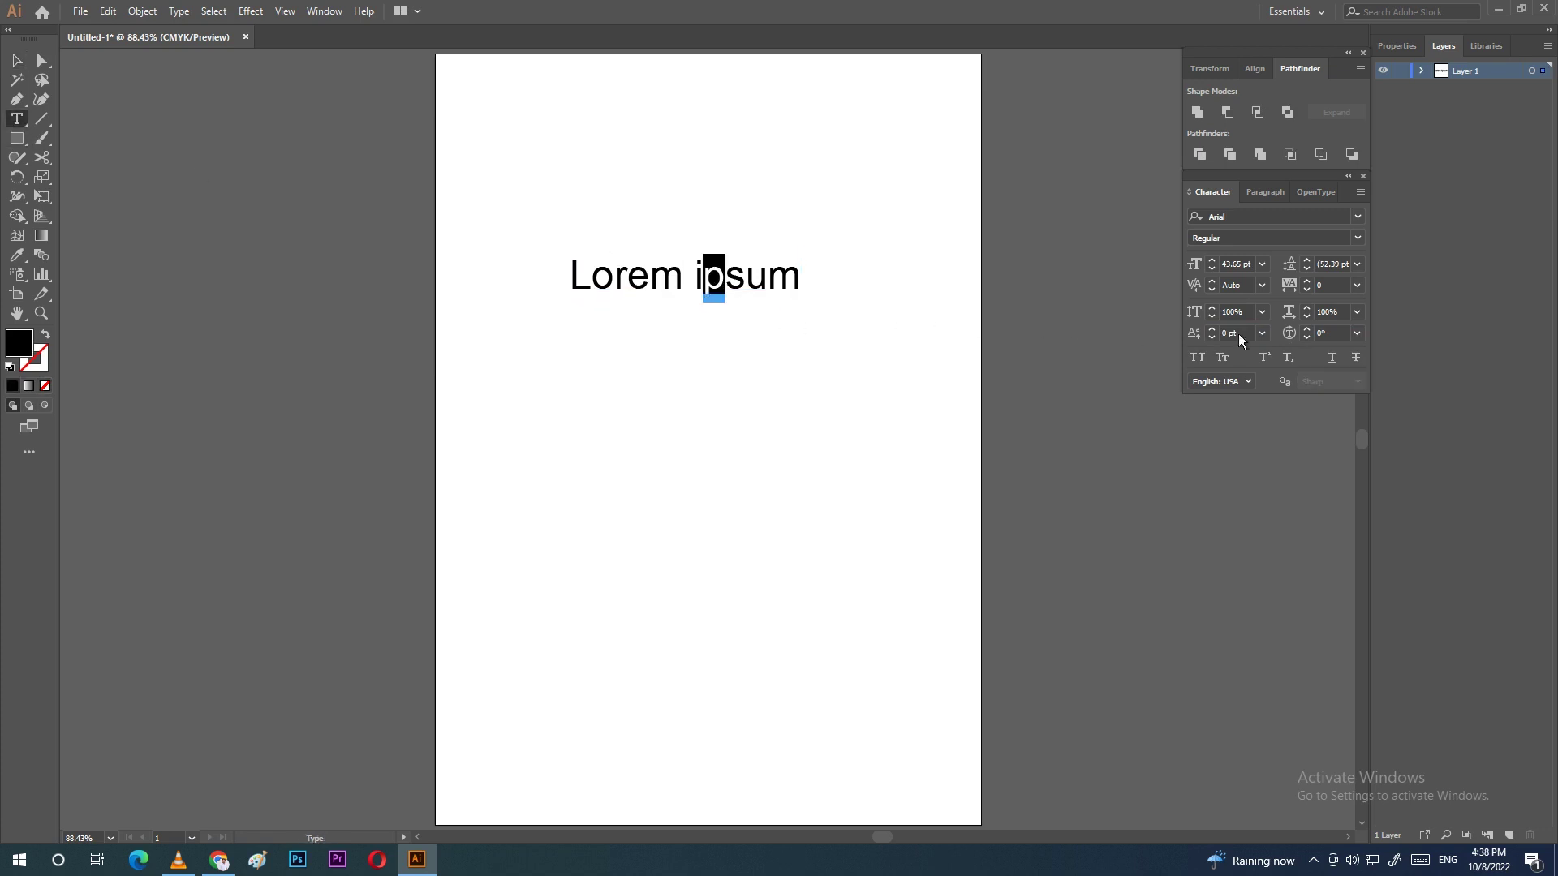
left_click(1356, 336)
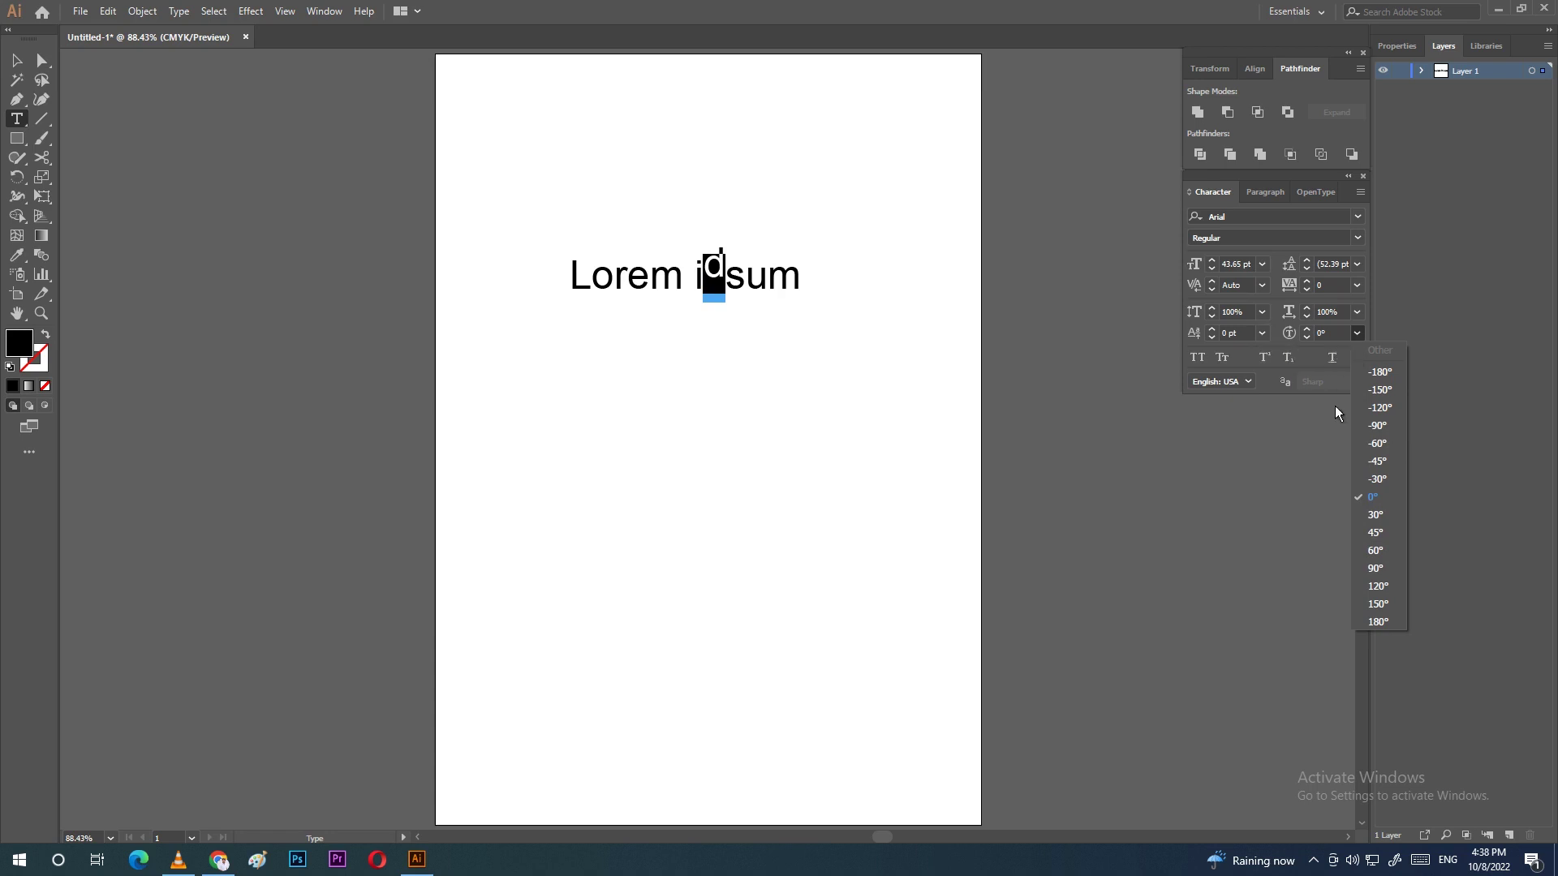
left_click(1371, 497)
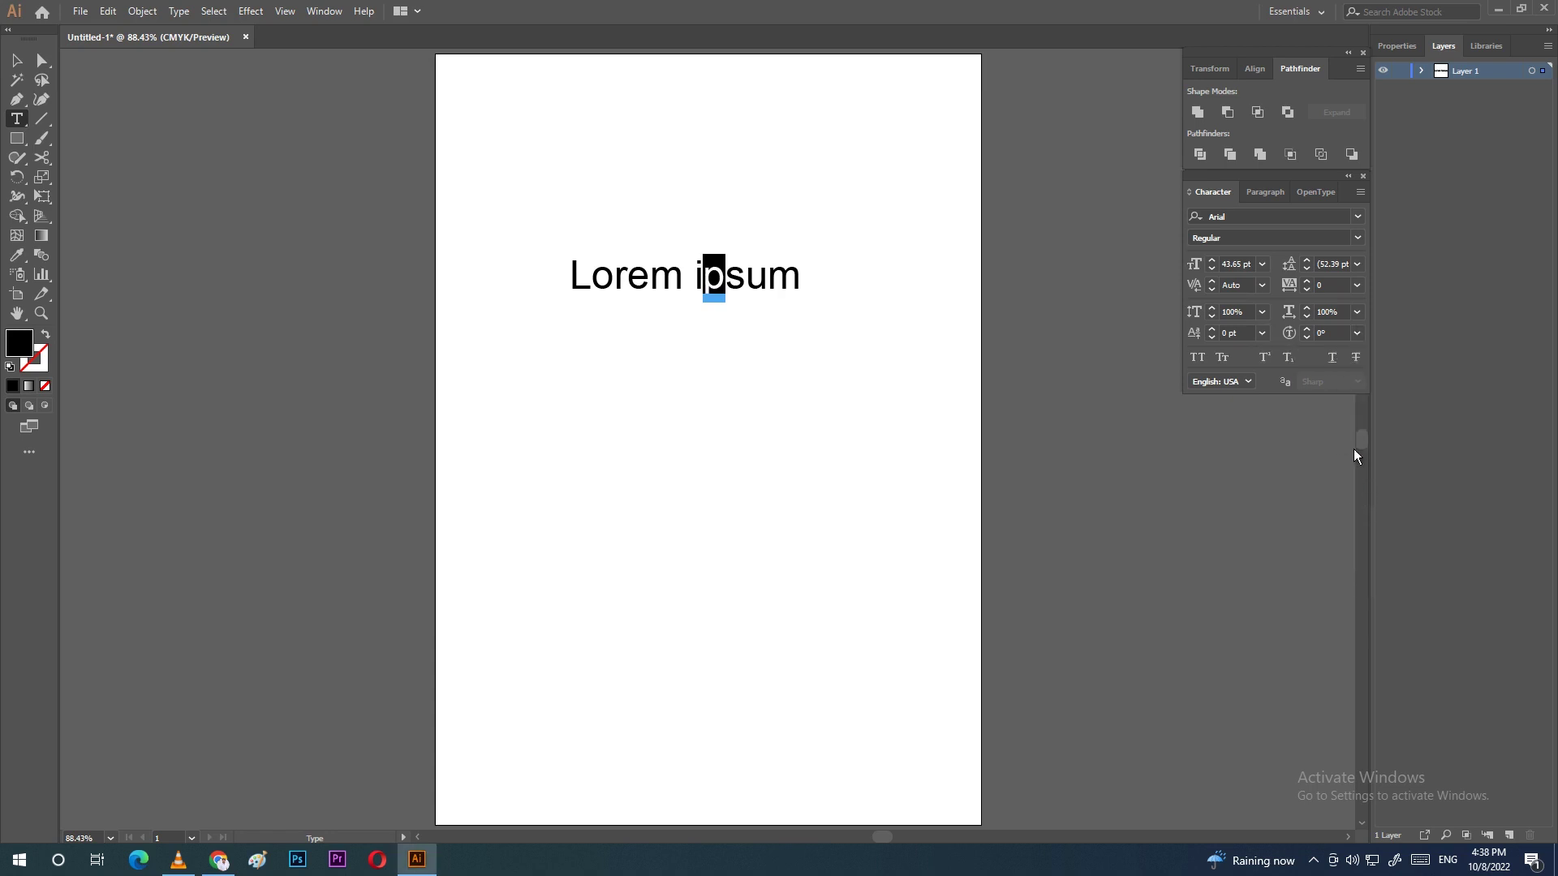
left_click(1262, 333)
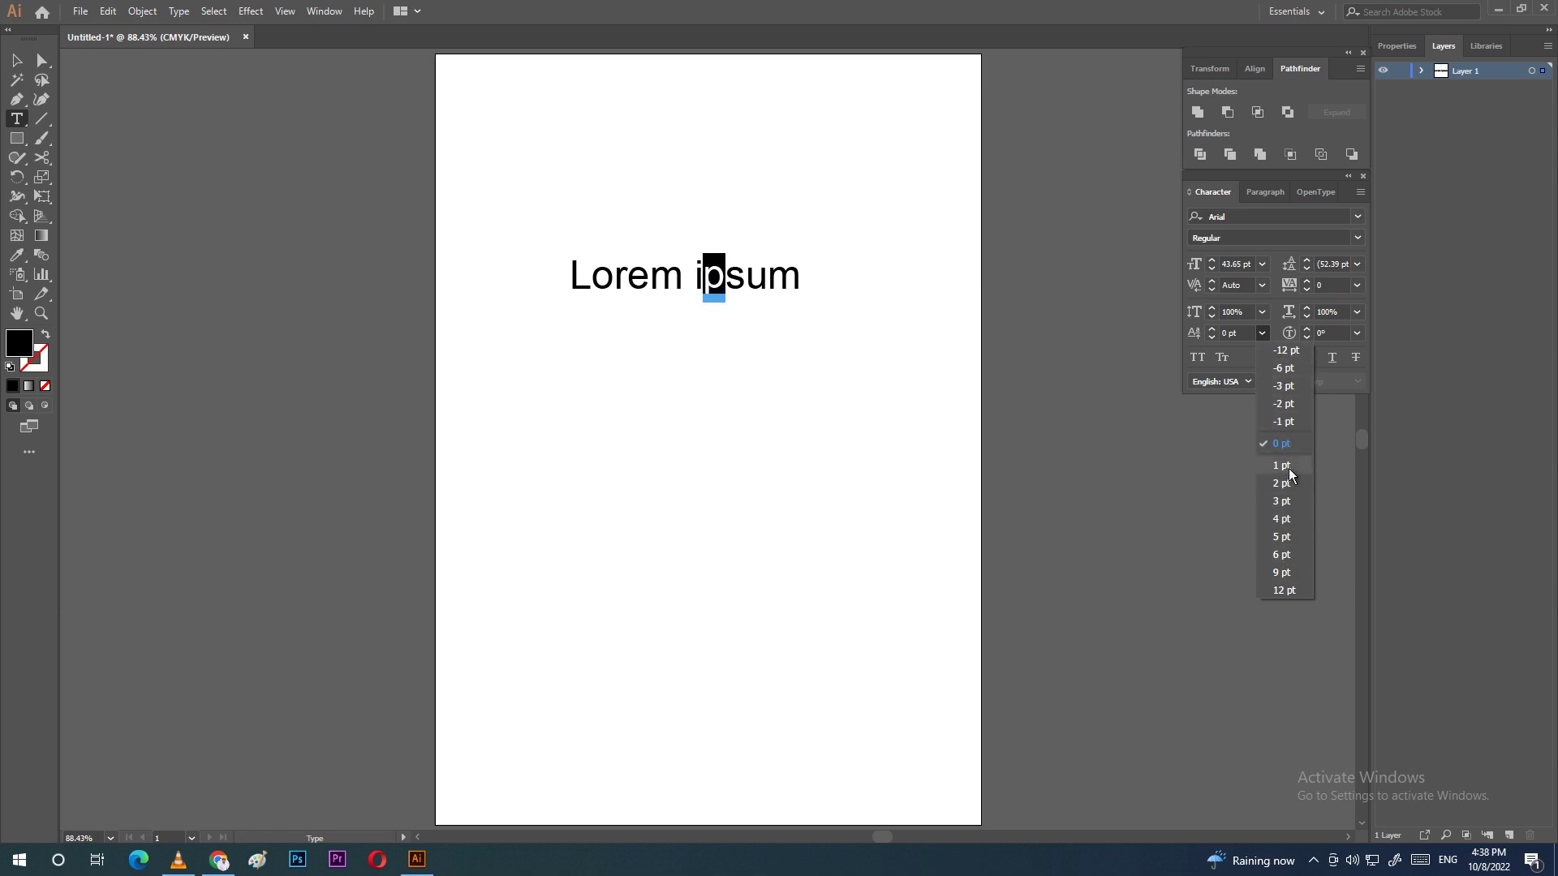
left_click(1275, 323)
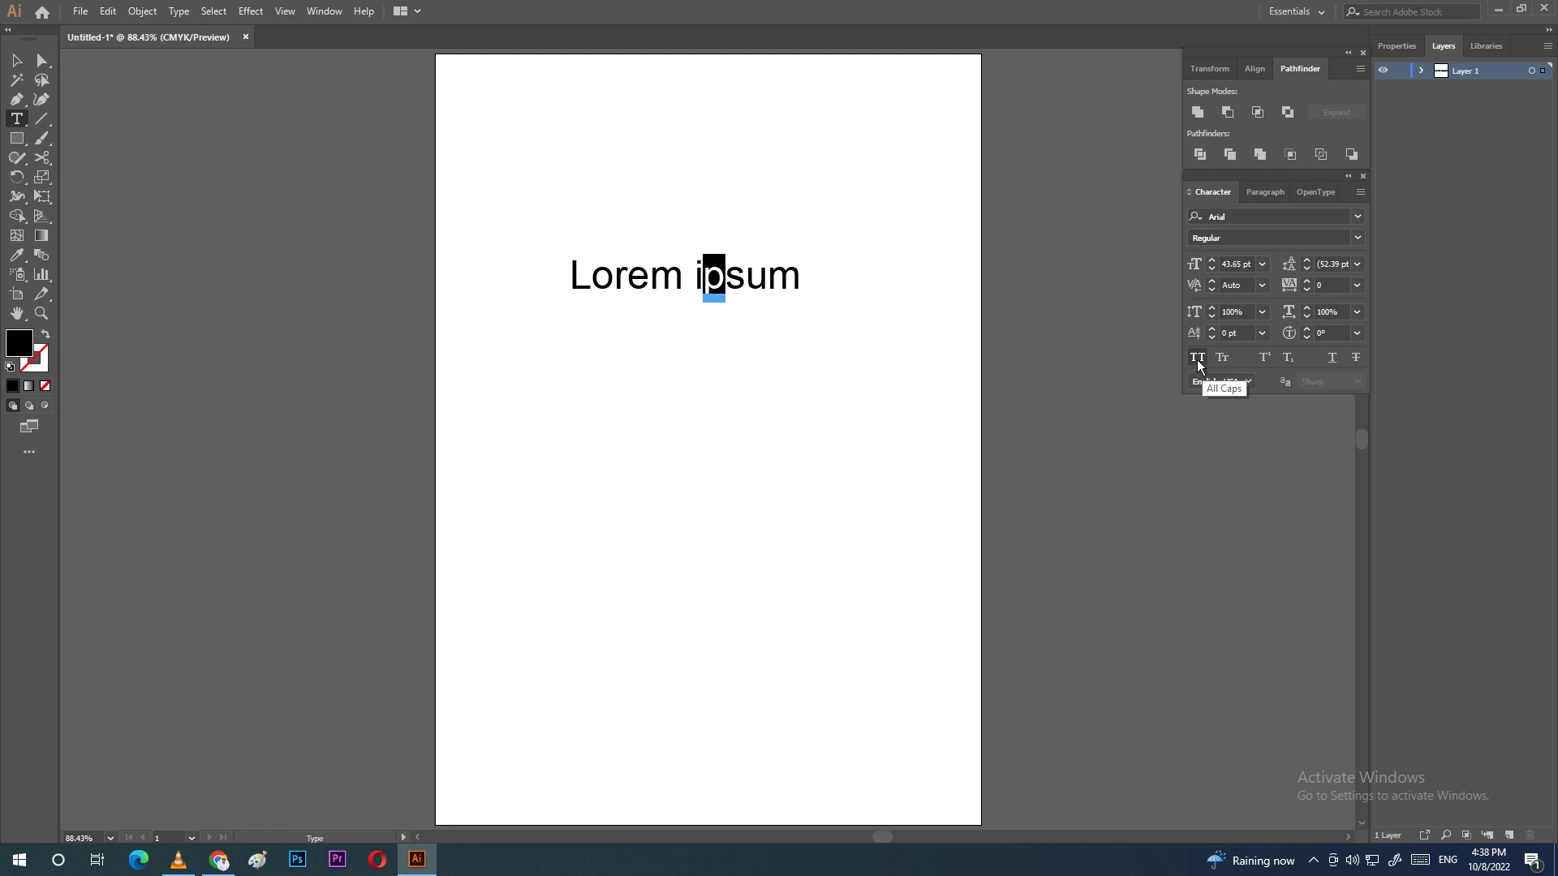
left_click(659, 277)
key("ctrl+a")
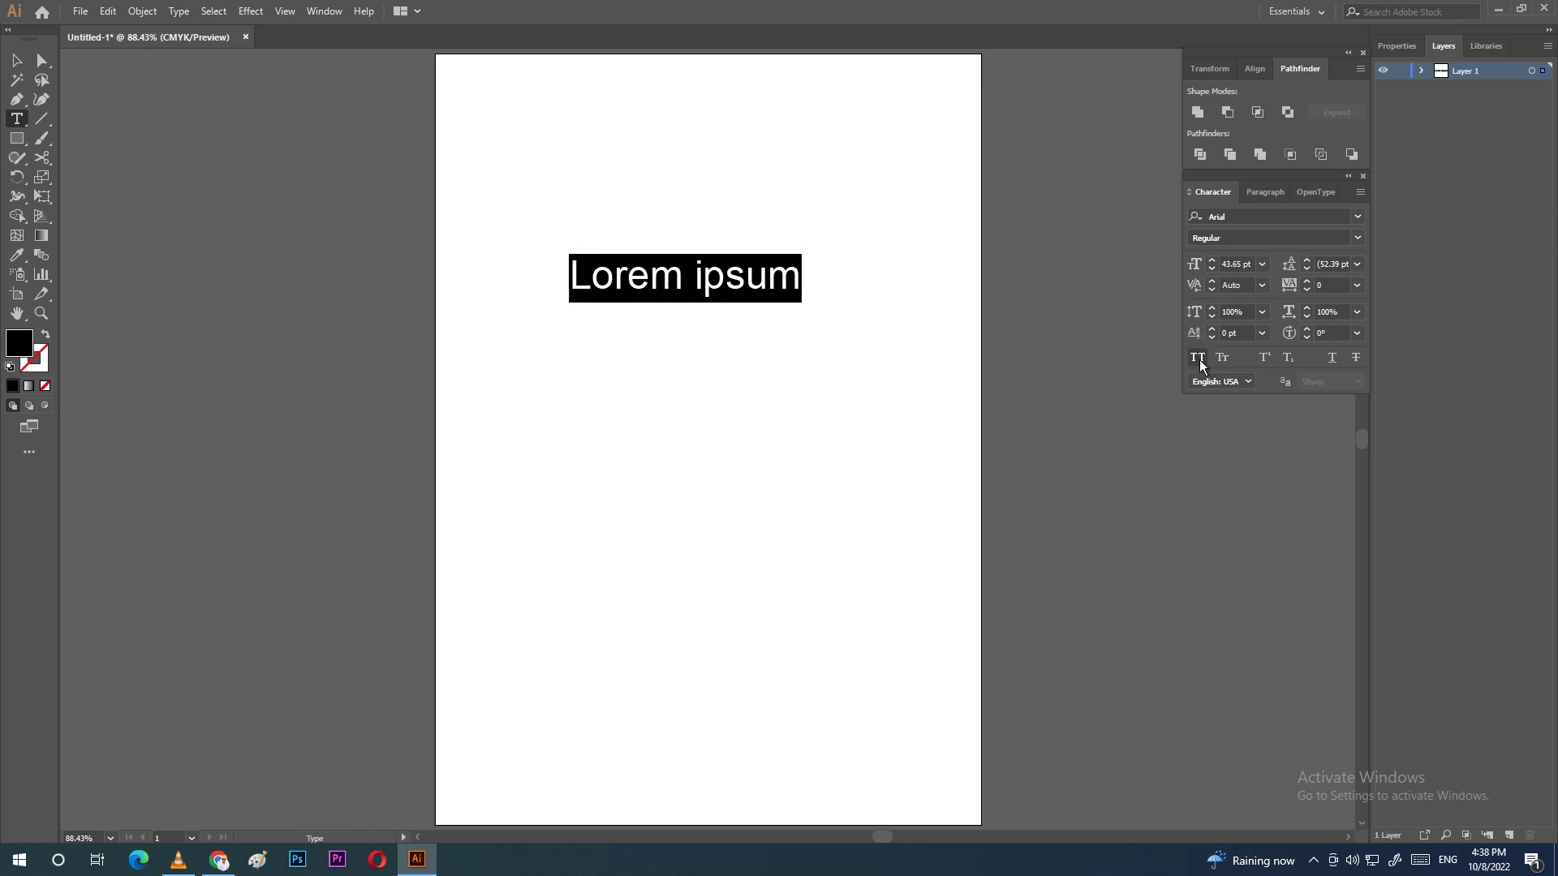
left_click(1197, 359)
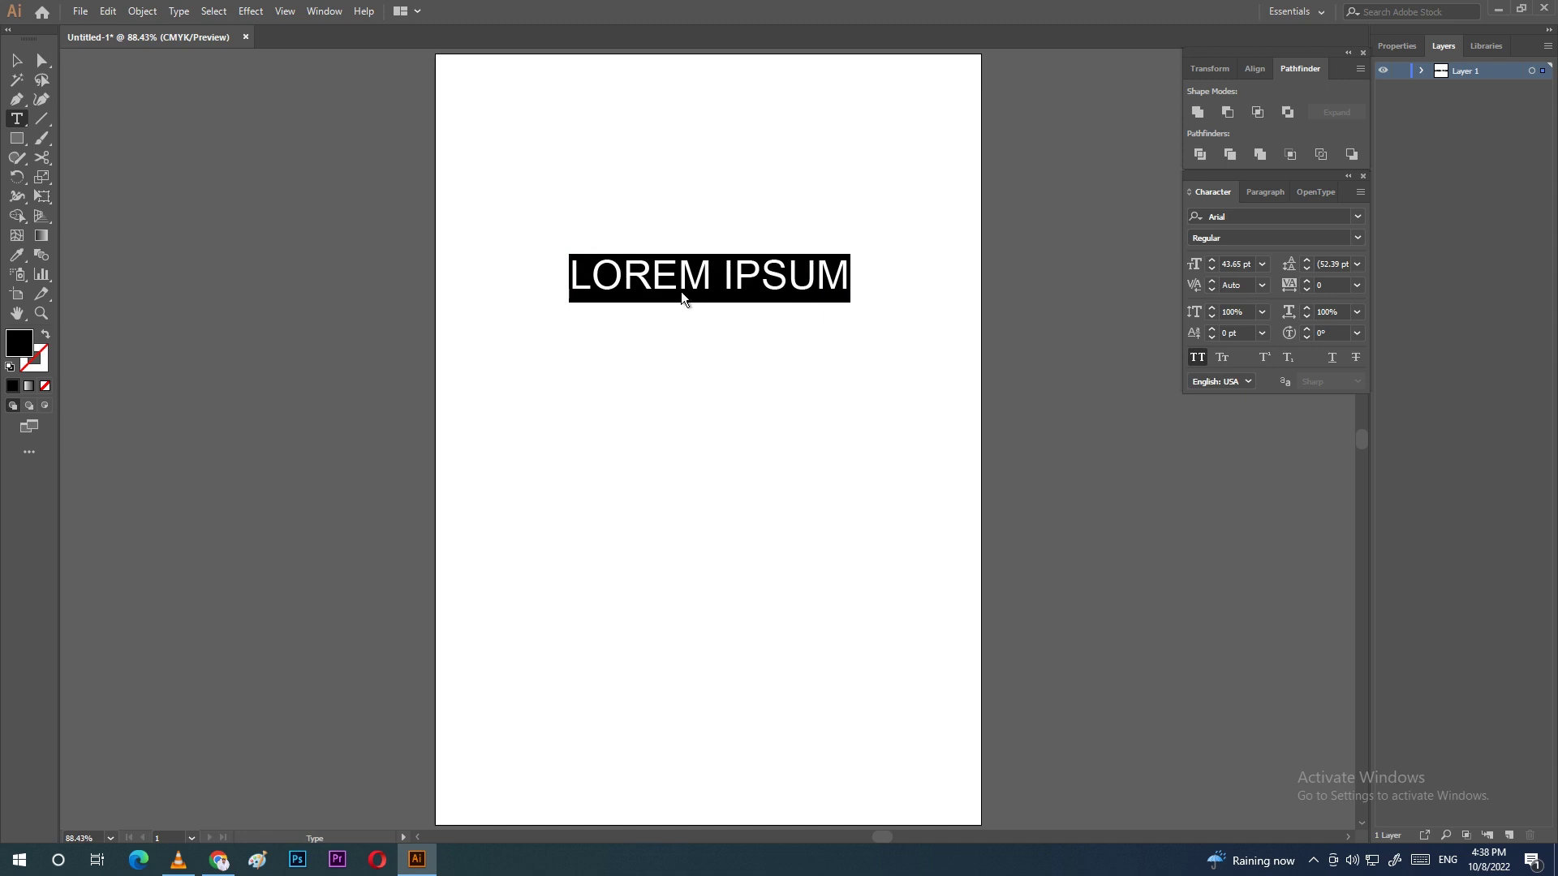
left_click(1222, 359)
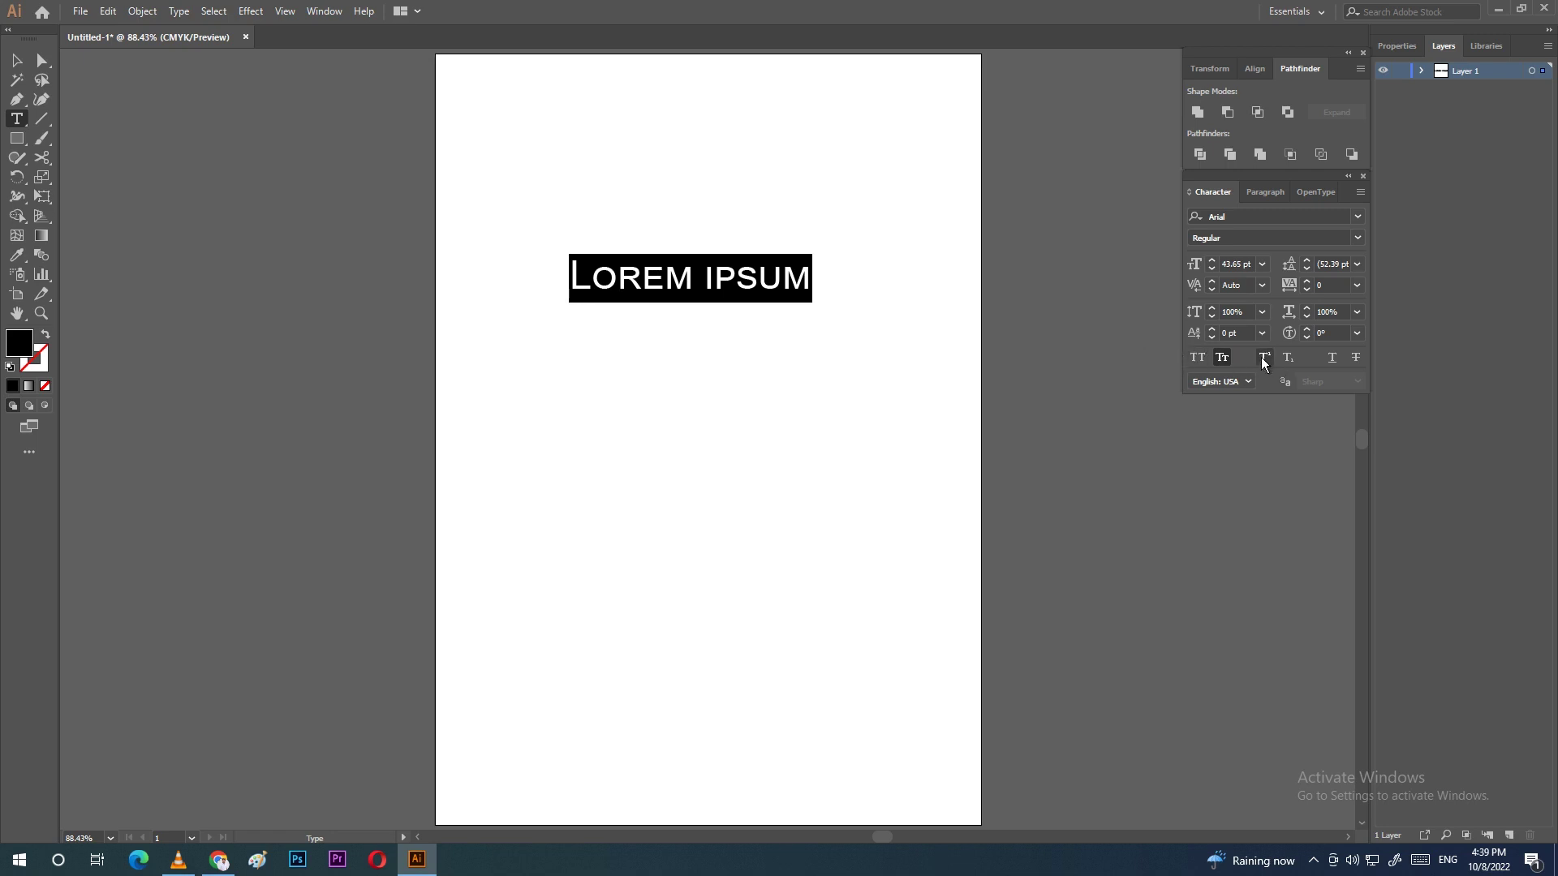
left_click(1196, 358)
left_click(1196, 358)
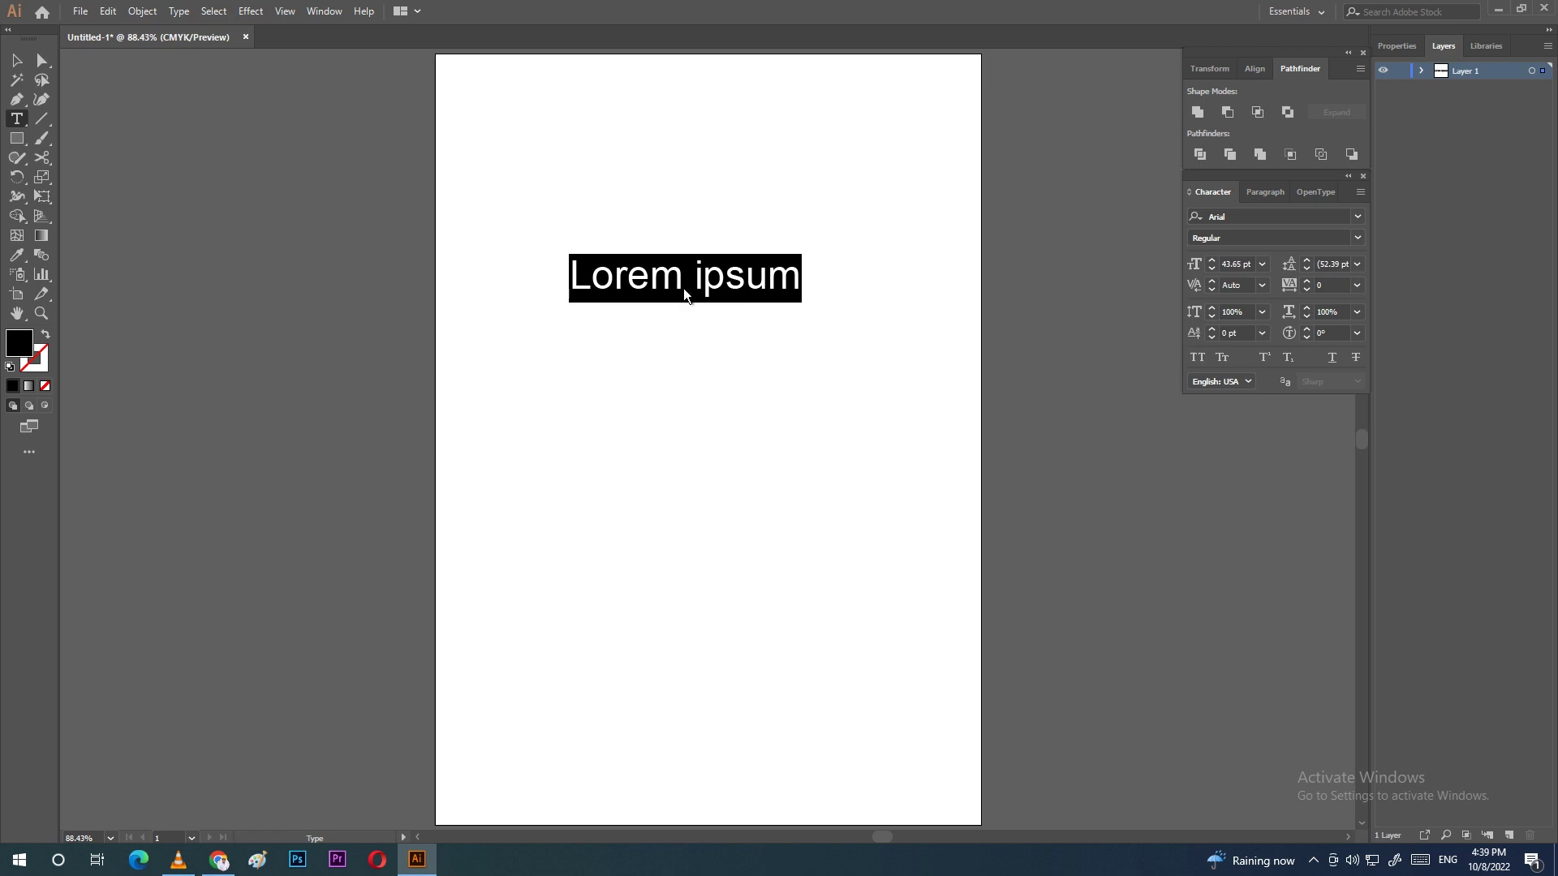
Step: Add '8PM' below Lorem ipsum with a blank line between them
left_click(801, 279)
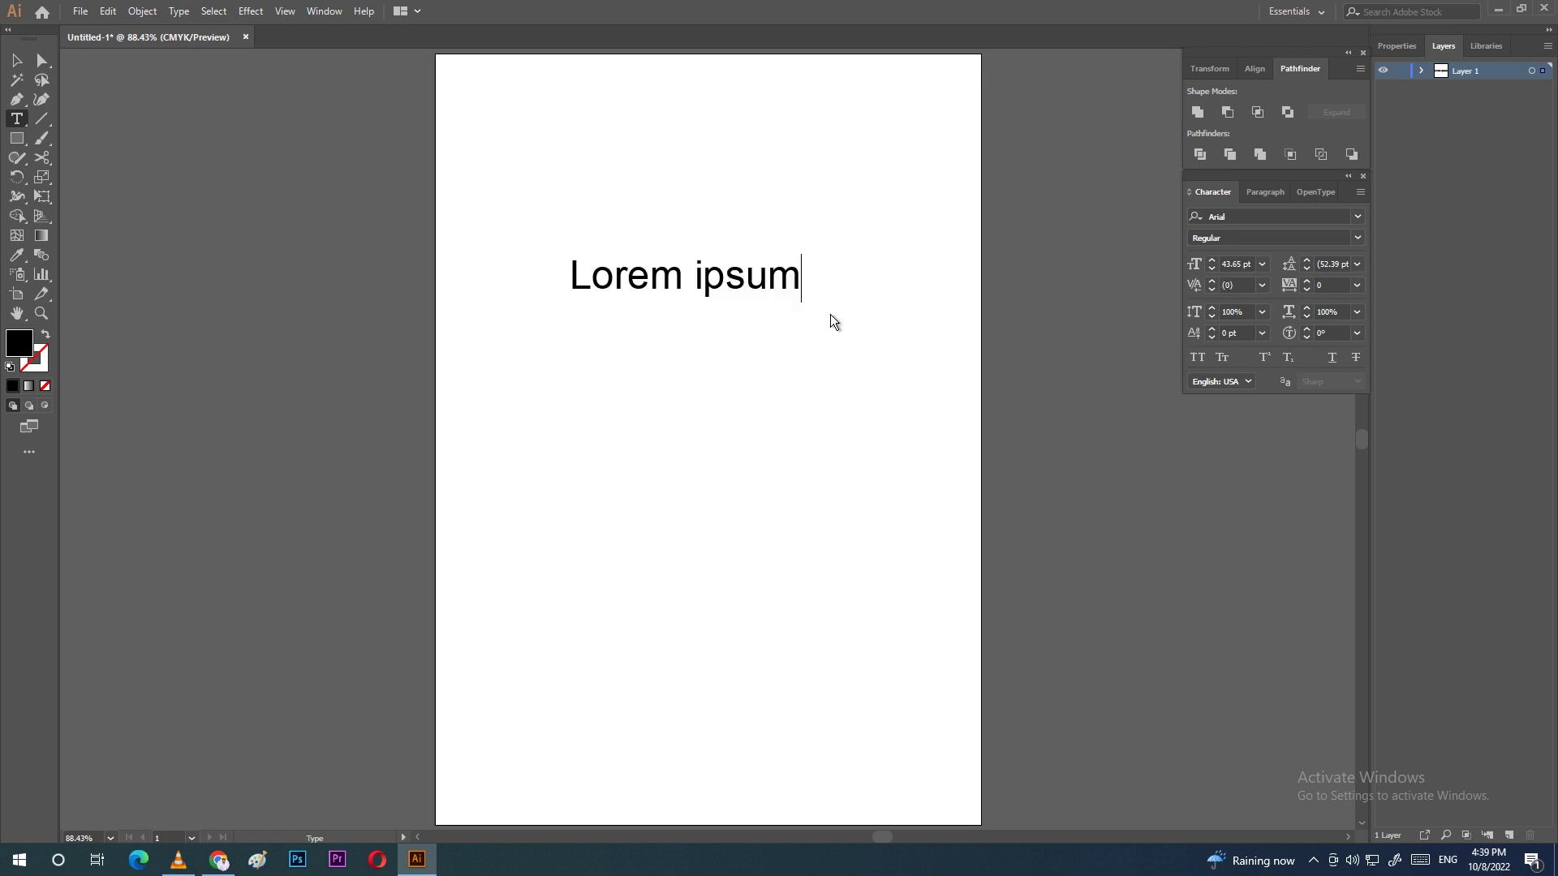
key("Return")
type("8PM")
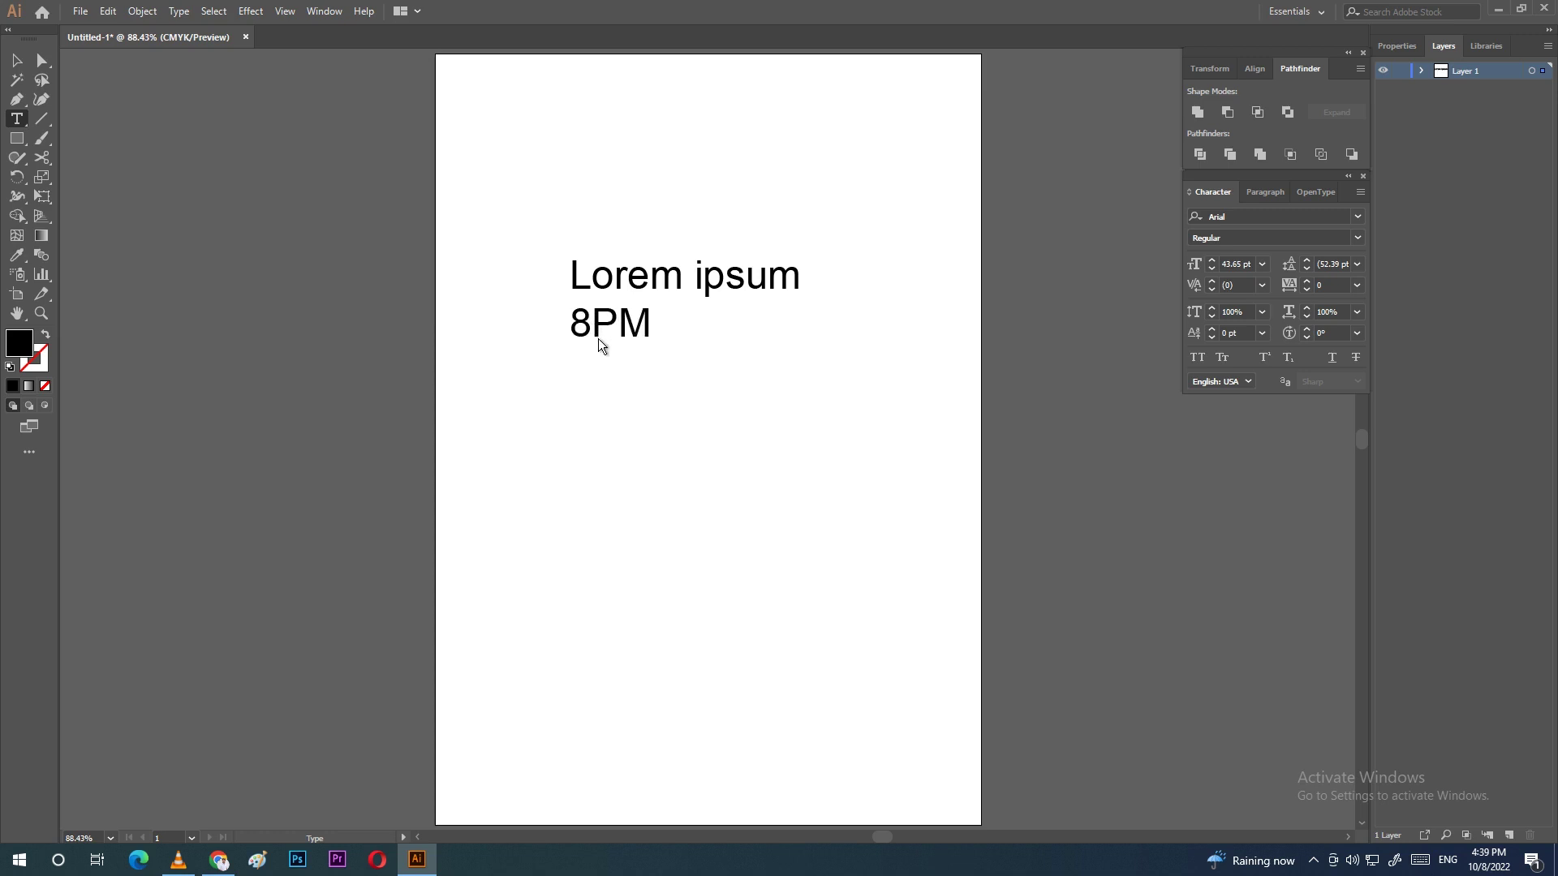
left_click(576, 324)
key("Return")
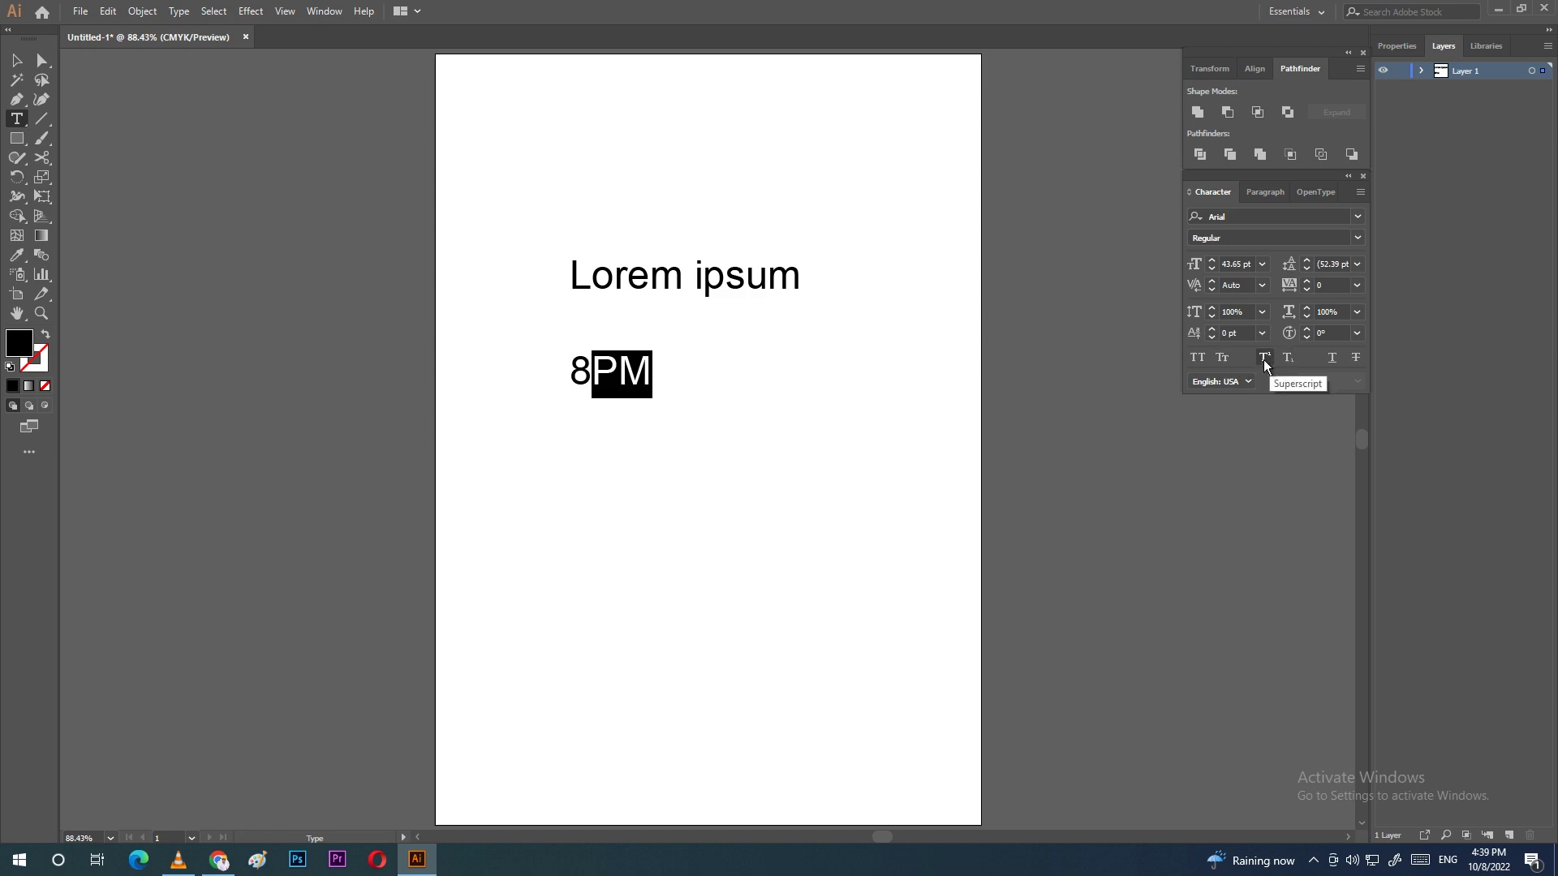
Step: Try superscript, subscript, underline and strikethrough on PM, reset them, then delete all the text
left_click(1263, 358)
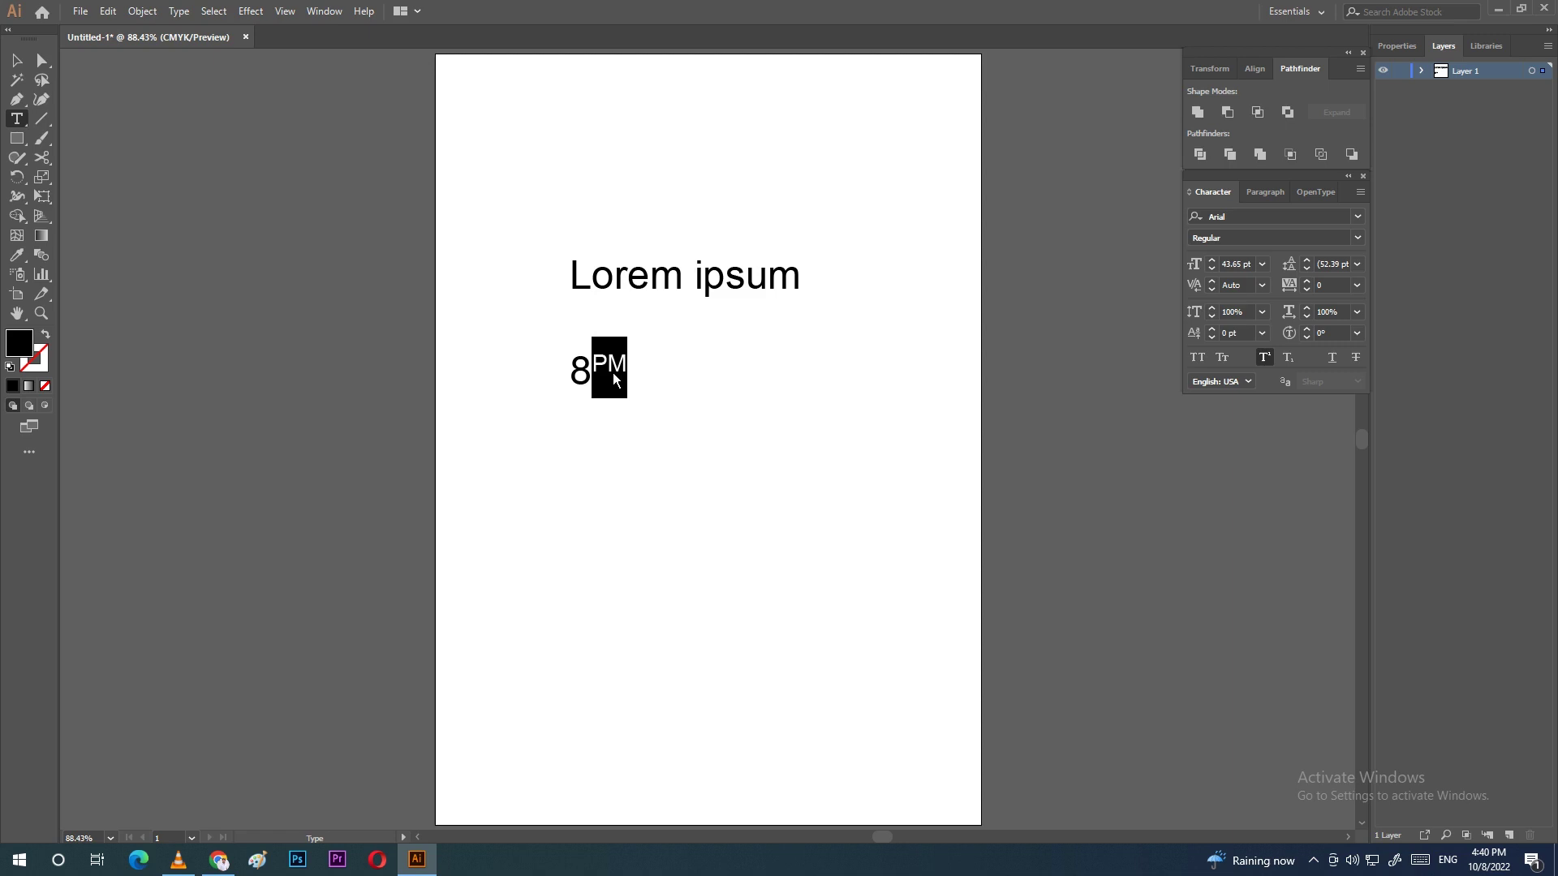
left_click(1290, 357)
left_click(1332, 358)
left_click(1358, 356)
left_click(1337, 360)
left_click(1354, 359)
left_click(1287, 362)
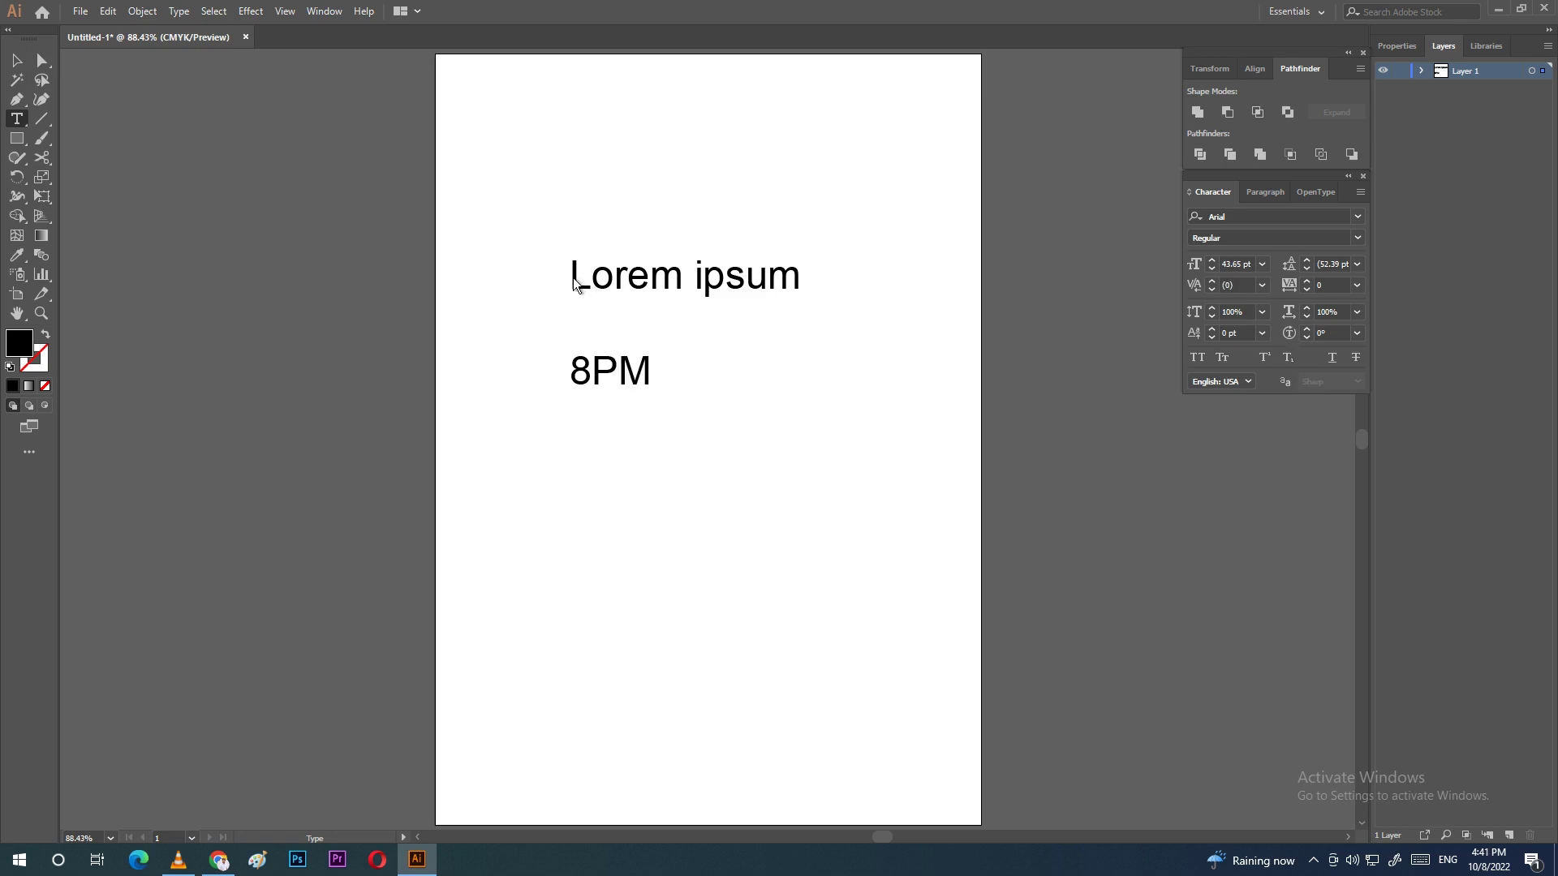
left_click_drag(572, 278, 695, 415)
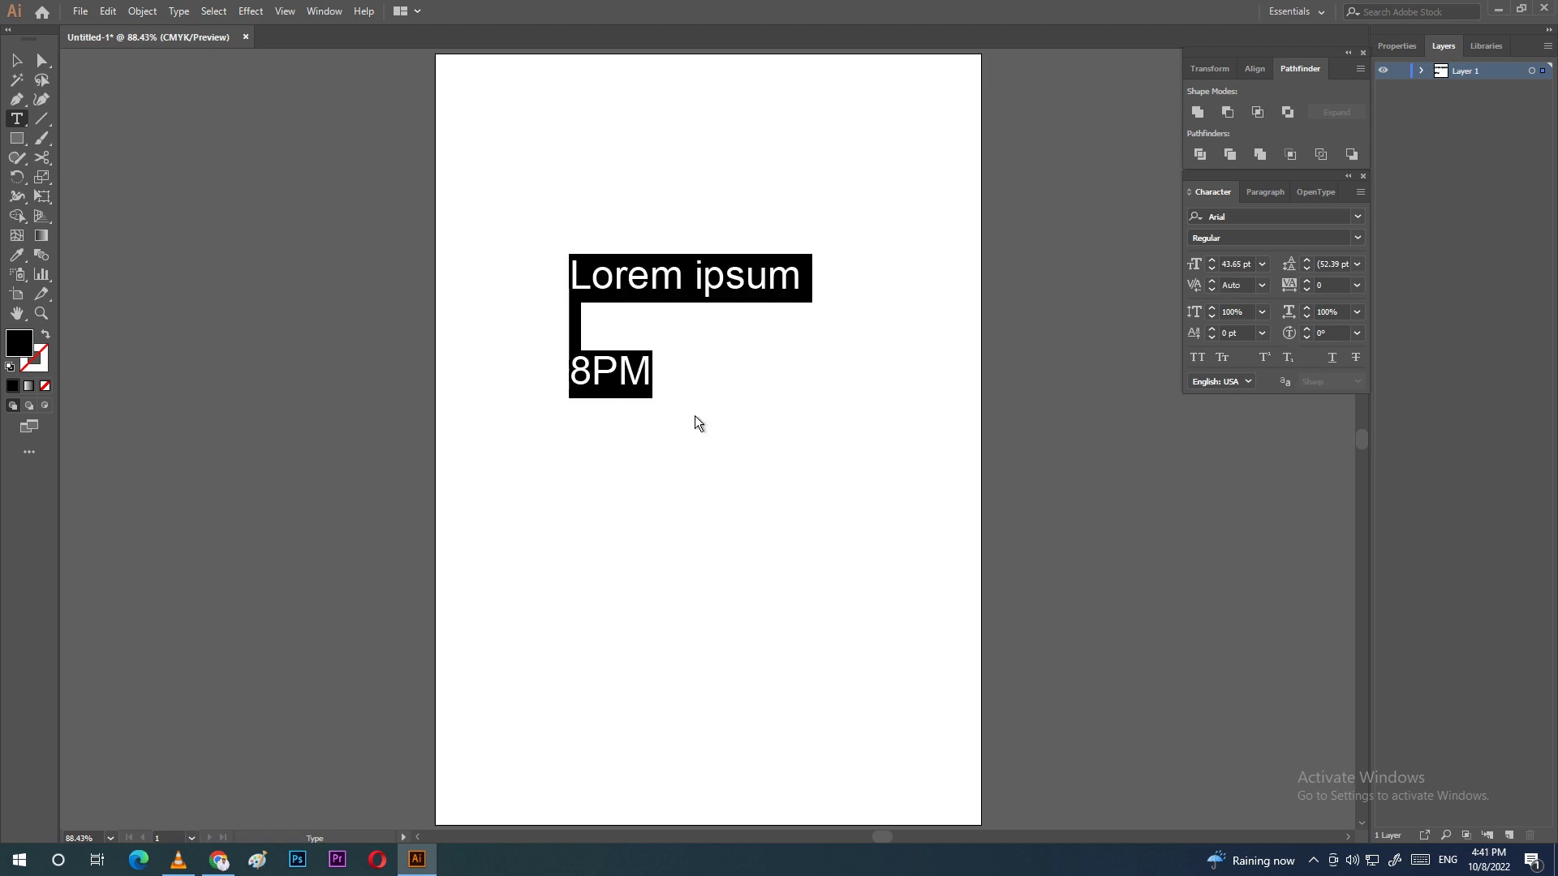
key("BackSpace")
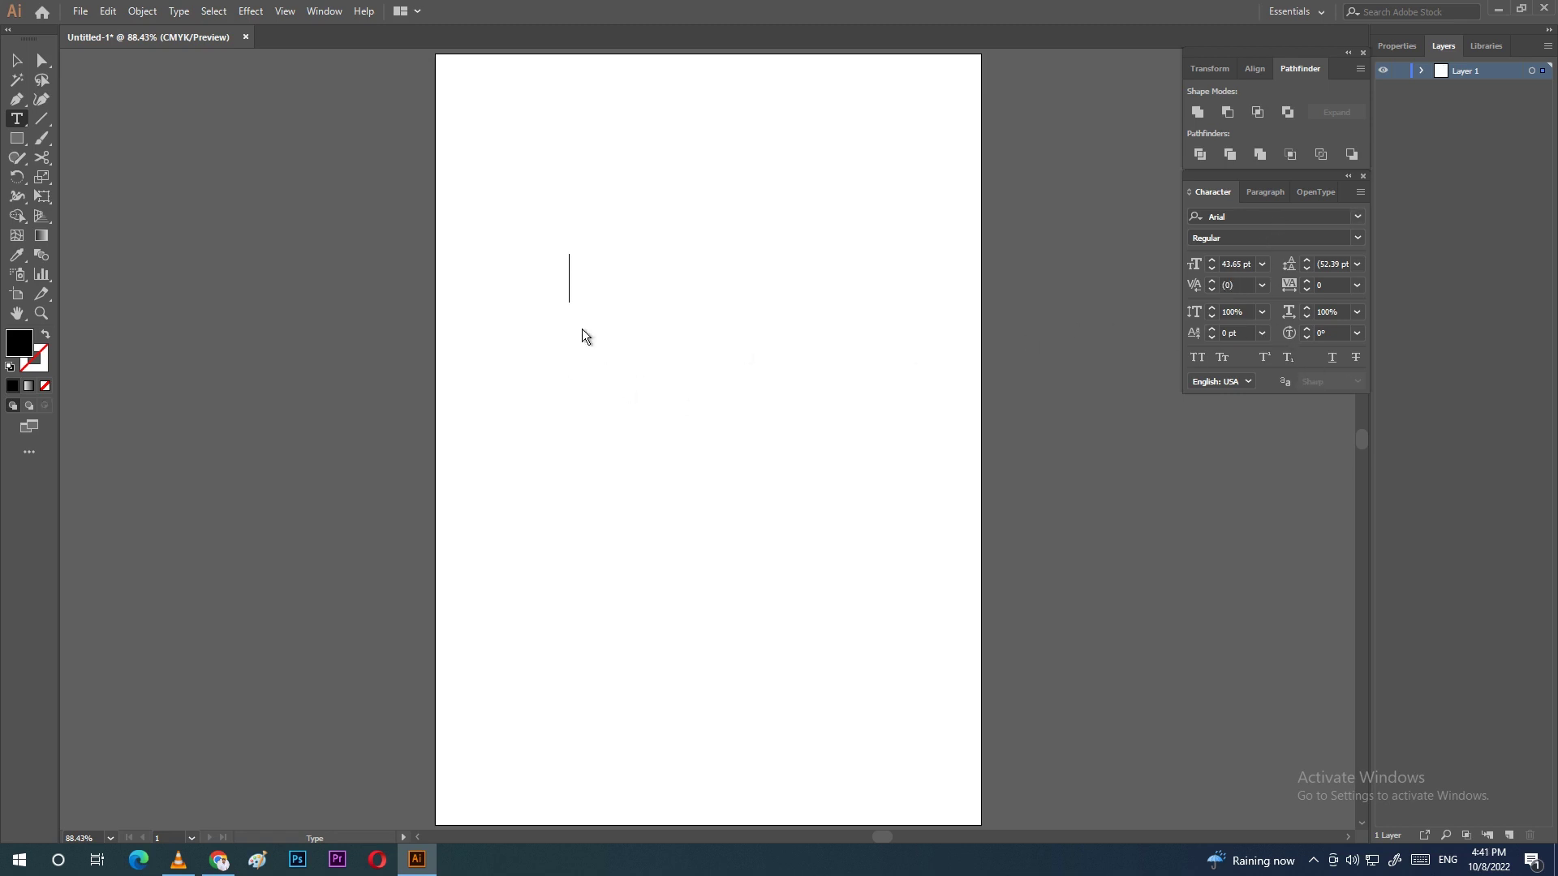
Step: Draw a circle with the Ellipse tool and give it no fill and a black stroke
left_click(18, 141)
right_click(18, 141)
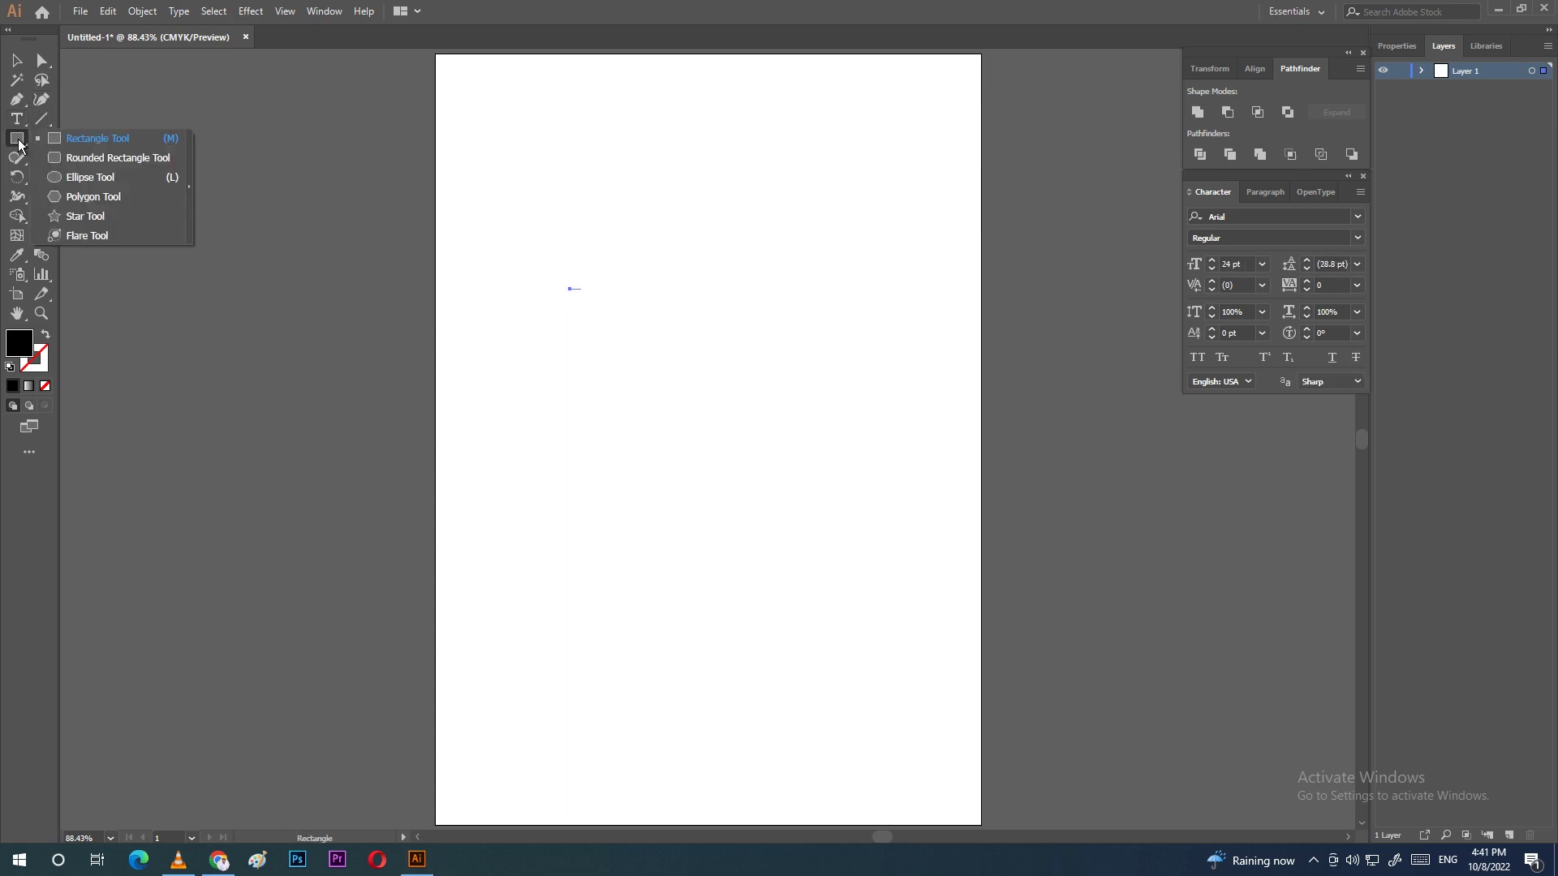
left_click(99, 178)
left_click_drag(566, 245, 753, 504)
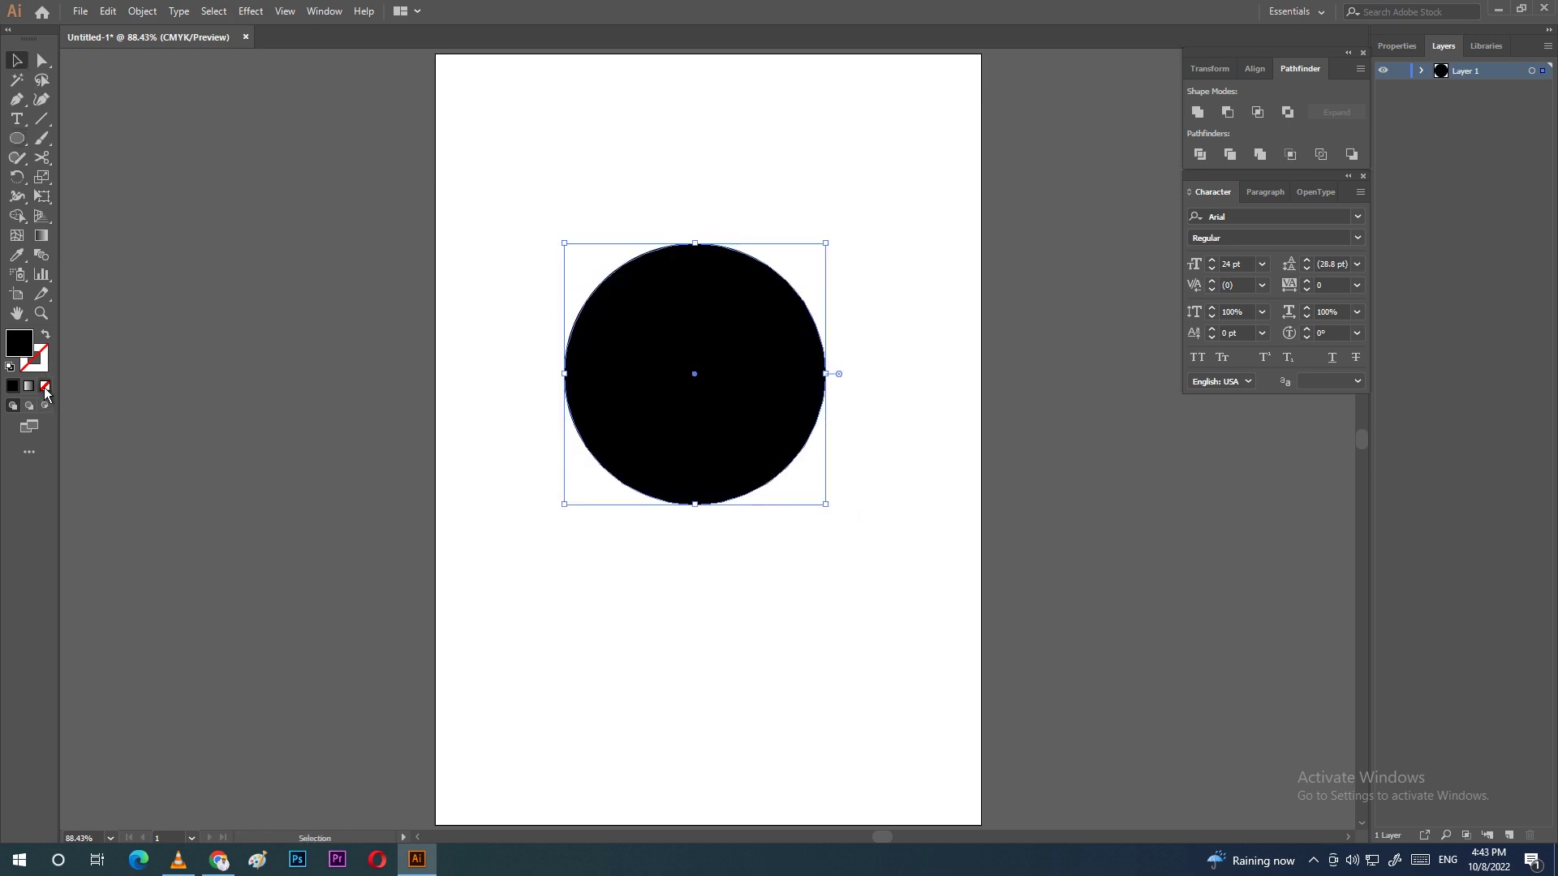
left_click(44, 386)
left_click(47, 371)
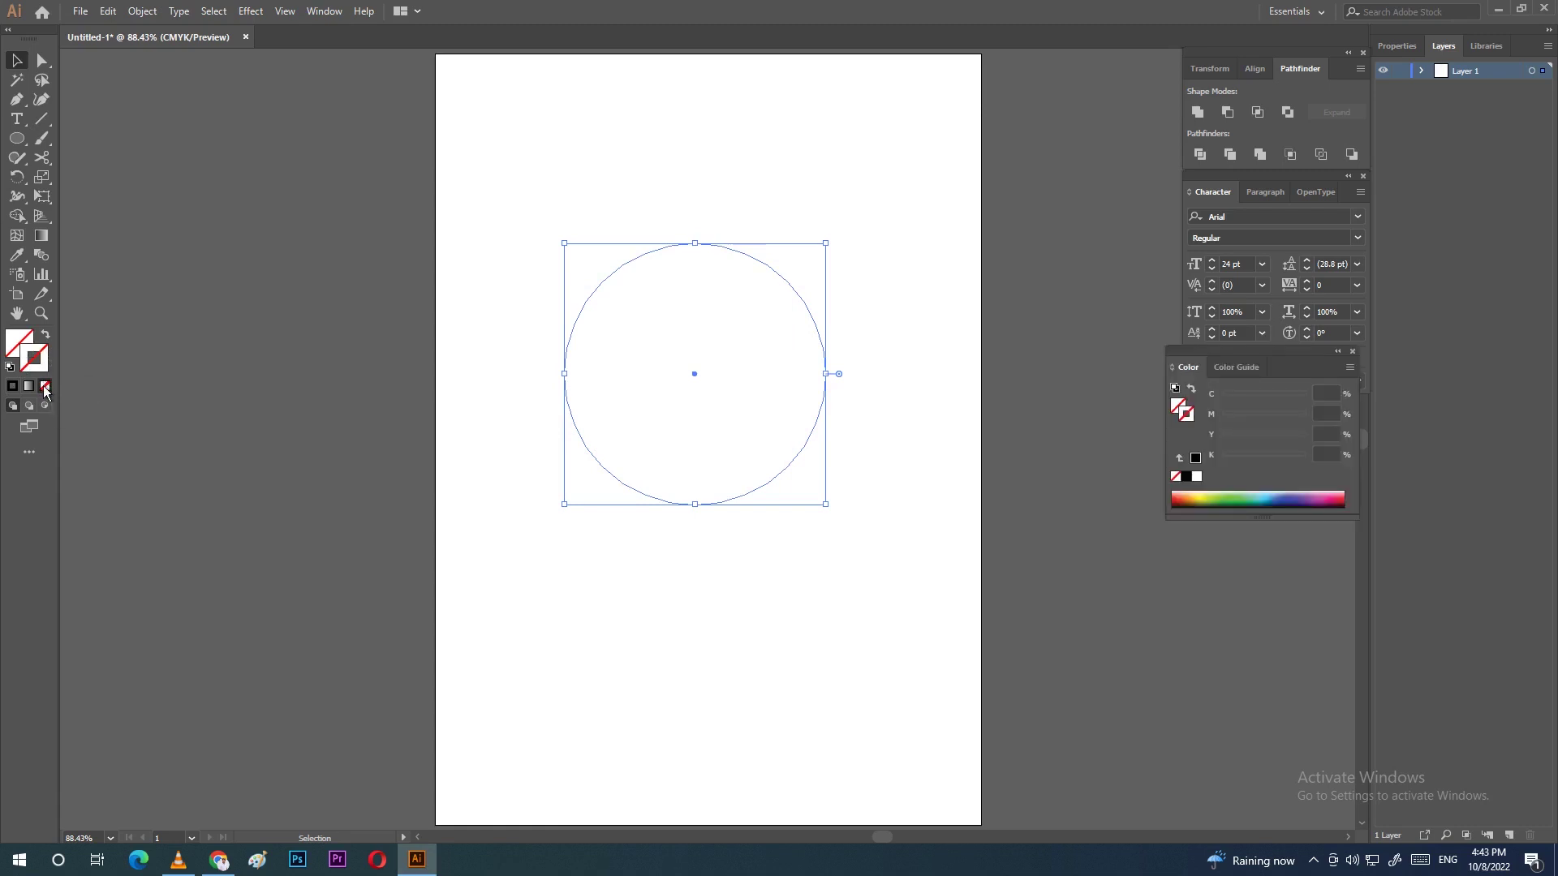
left_click(11, 386)
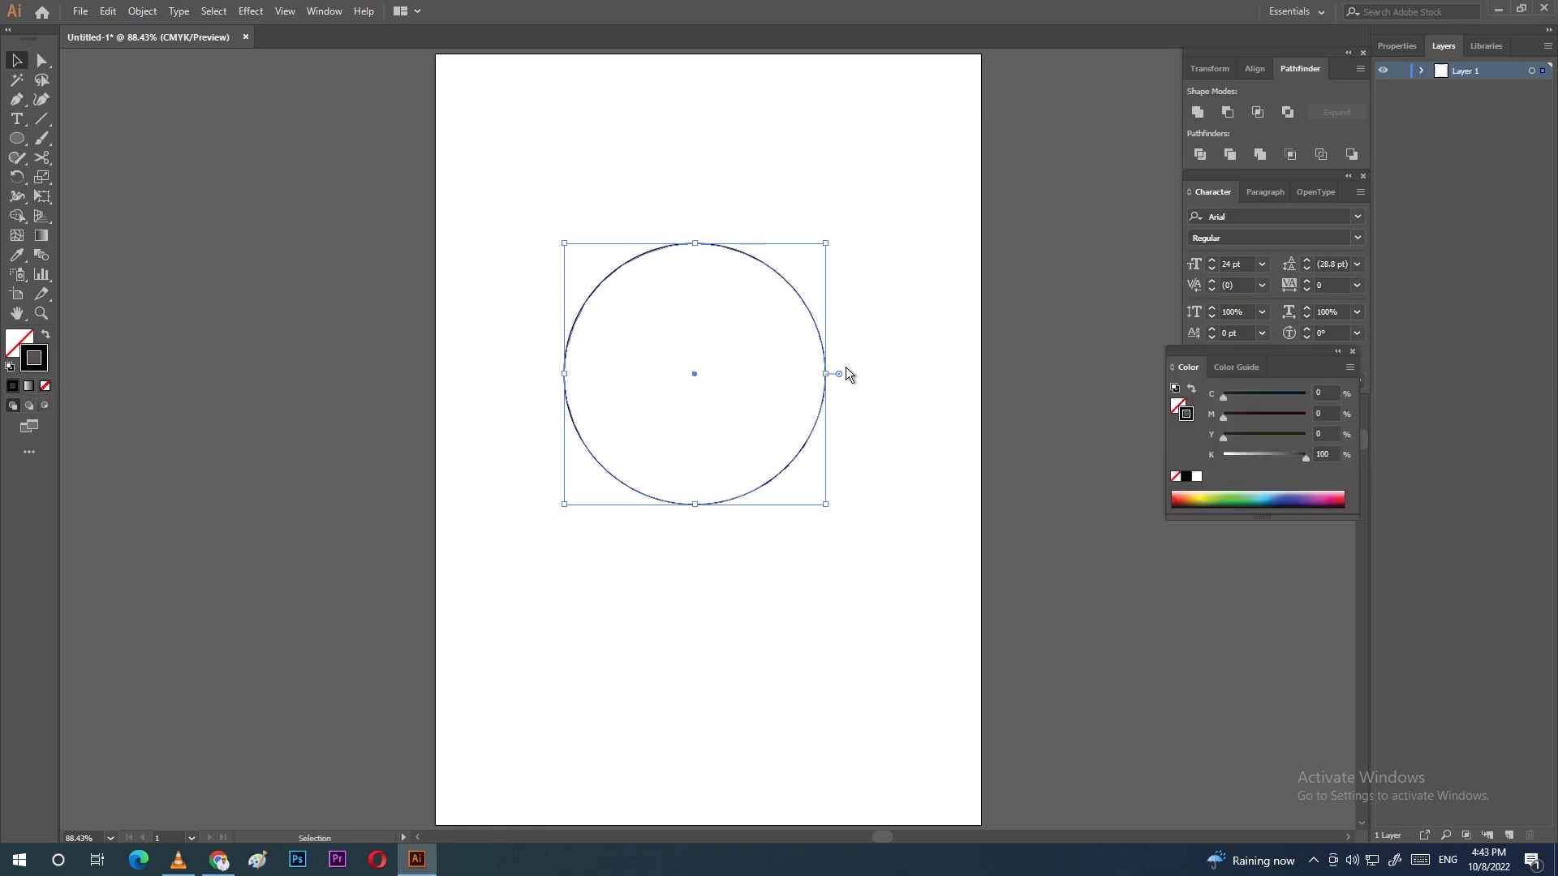
left_click(17, 118)
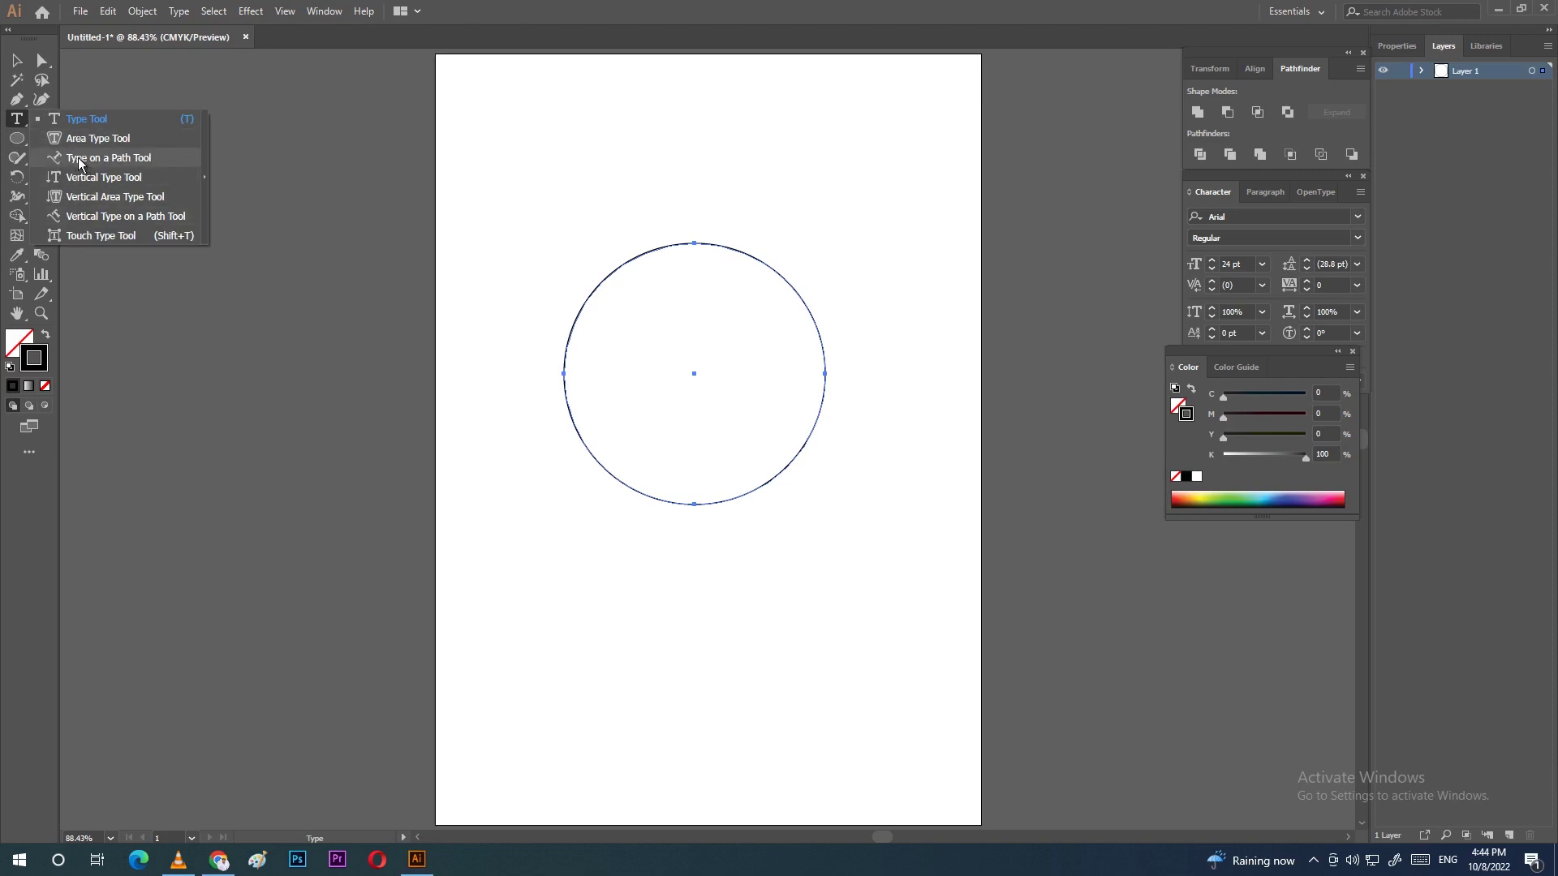
Step: Replace the placeholder path text on the circle's outline with a short name using Type on a Path
left_click(135, 166)
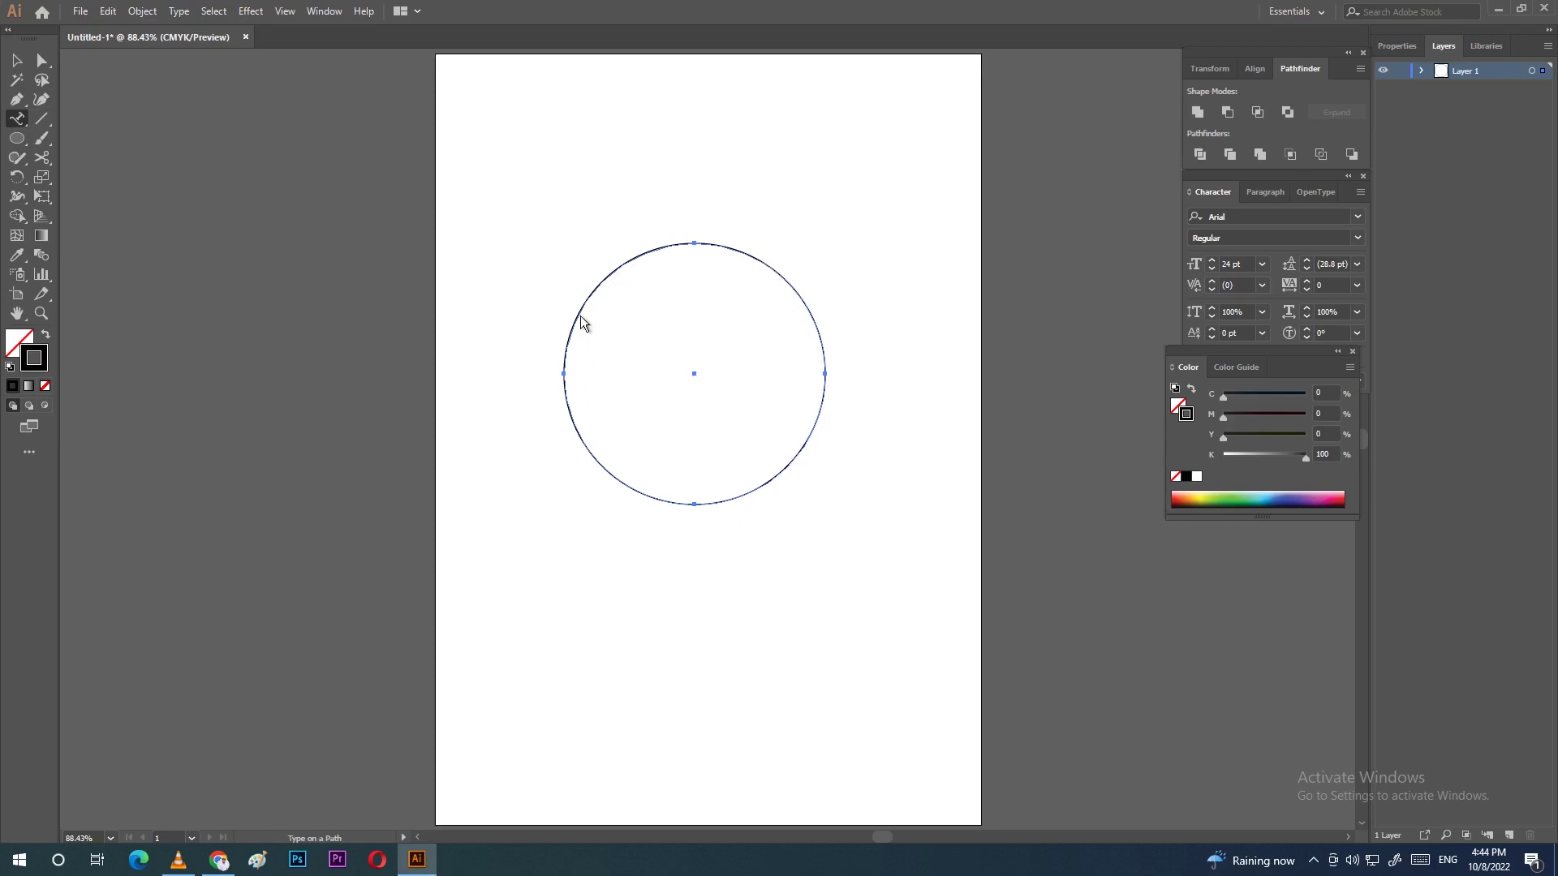
left_click(762, 263)
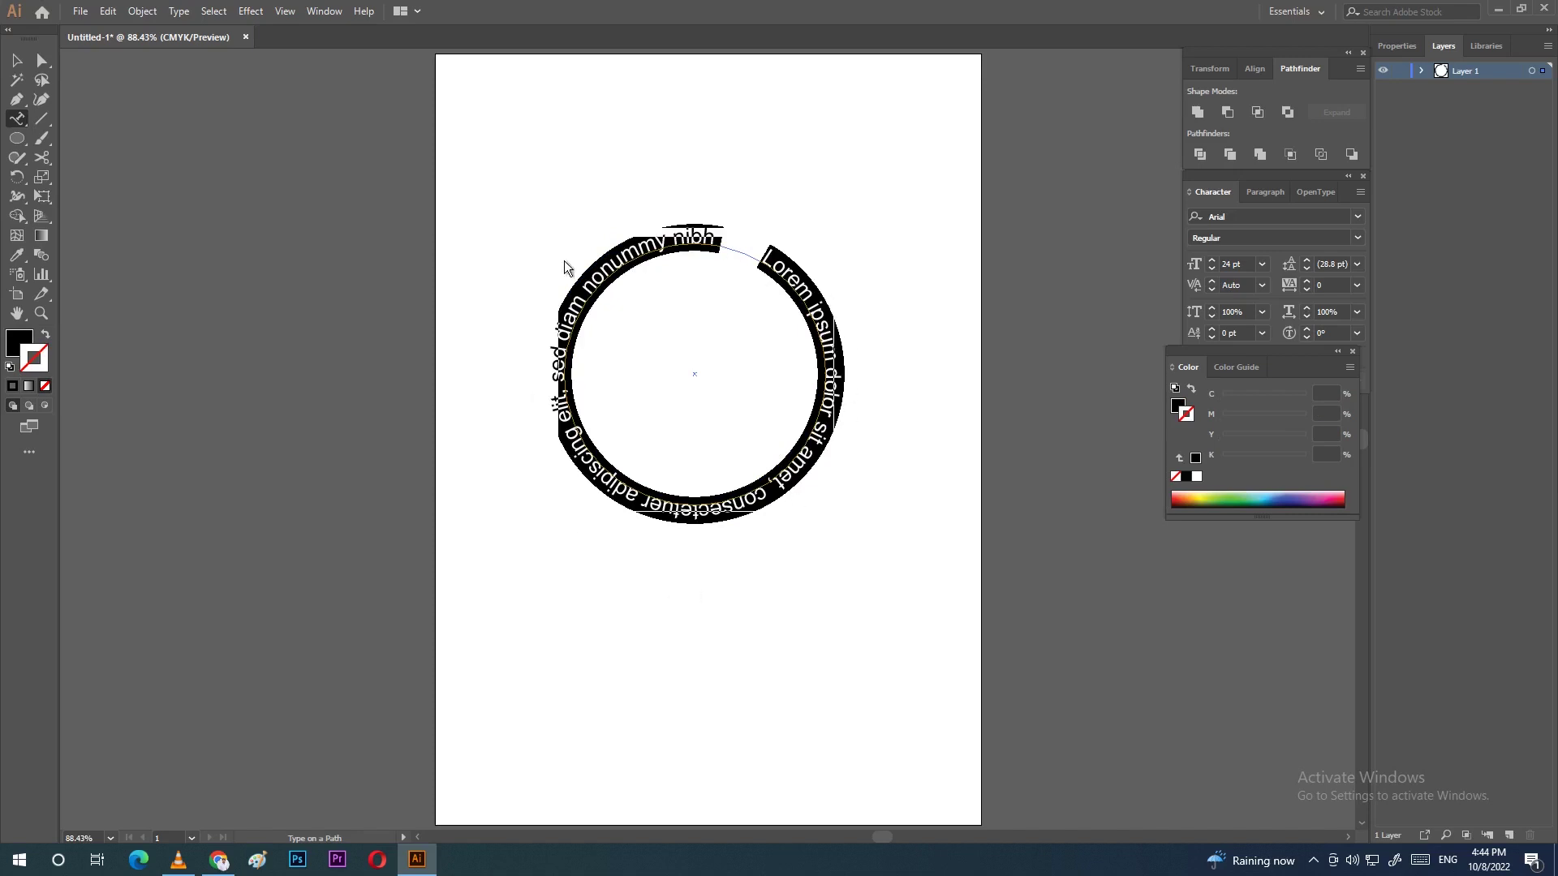
left_click(672, 254)
key("ctrl+a")
key("BackSpace")
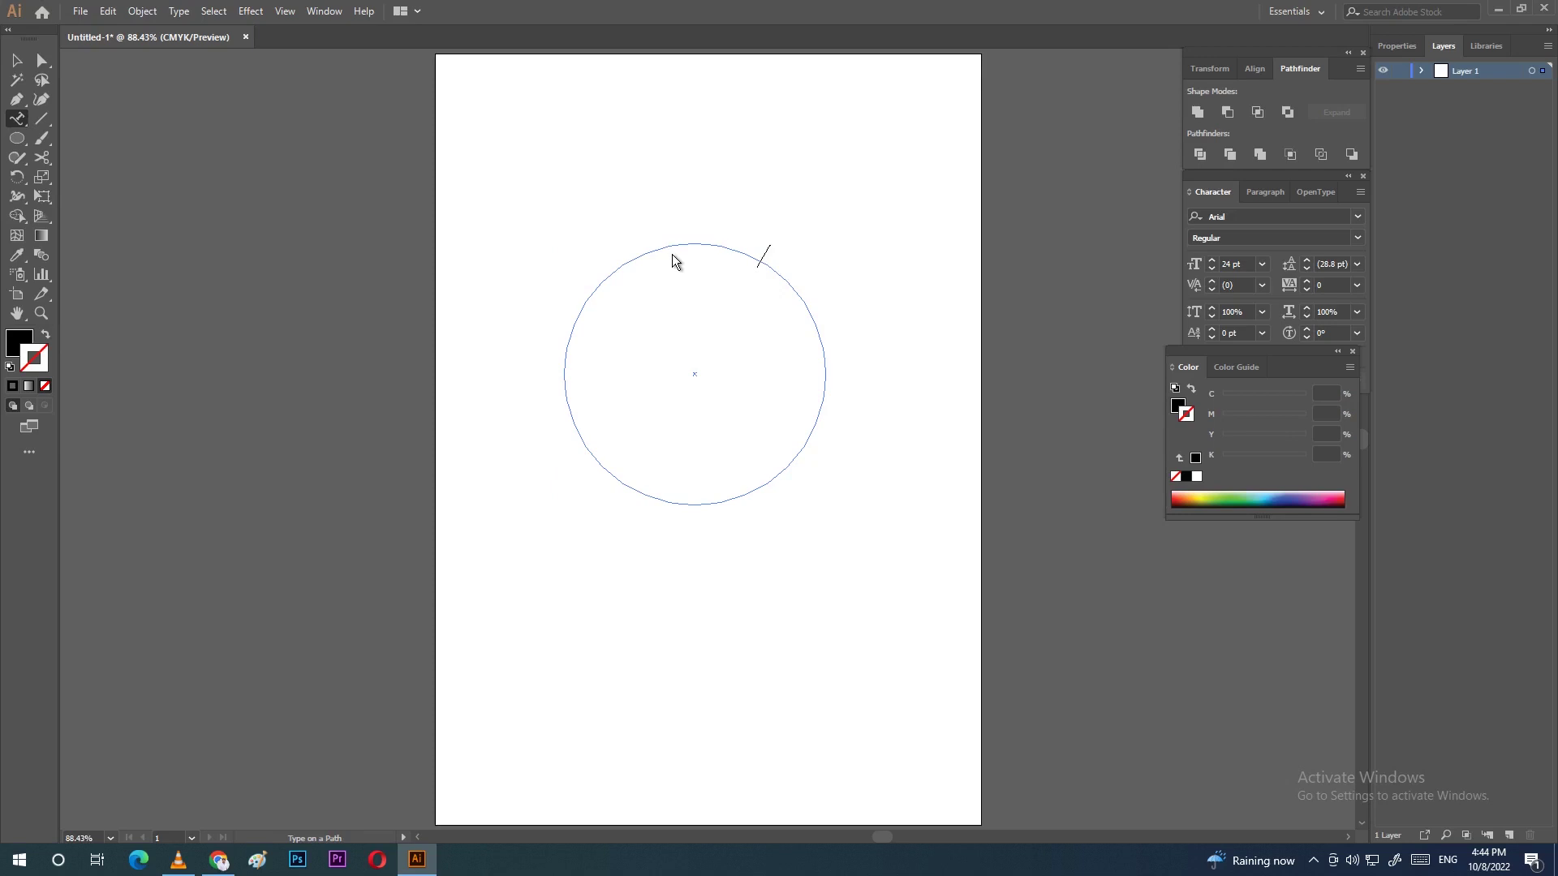
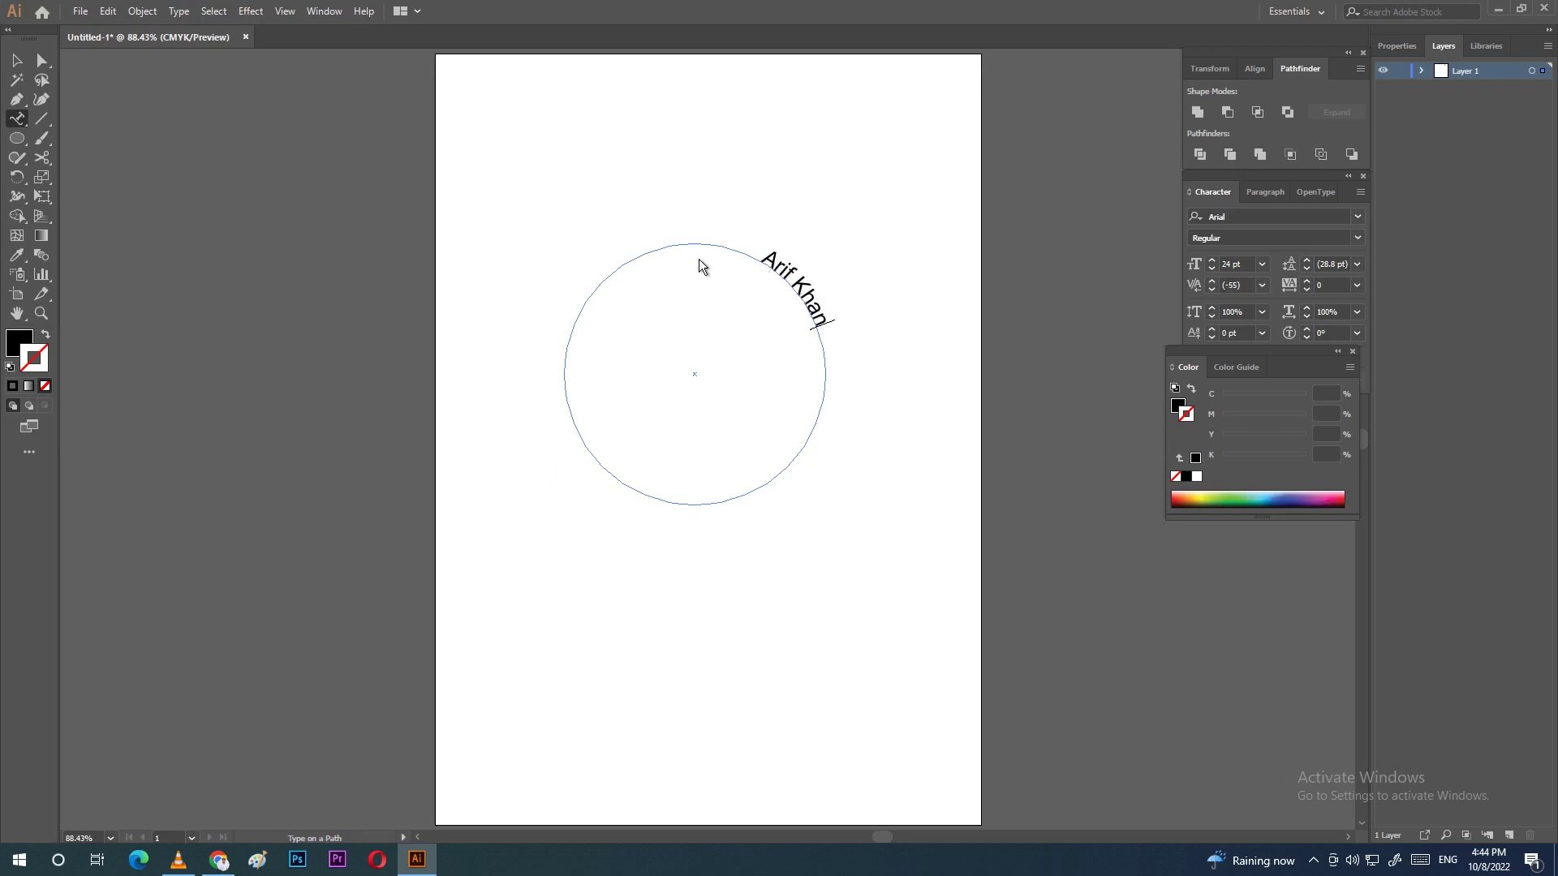
triple_click(816, 298)
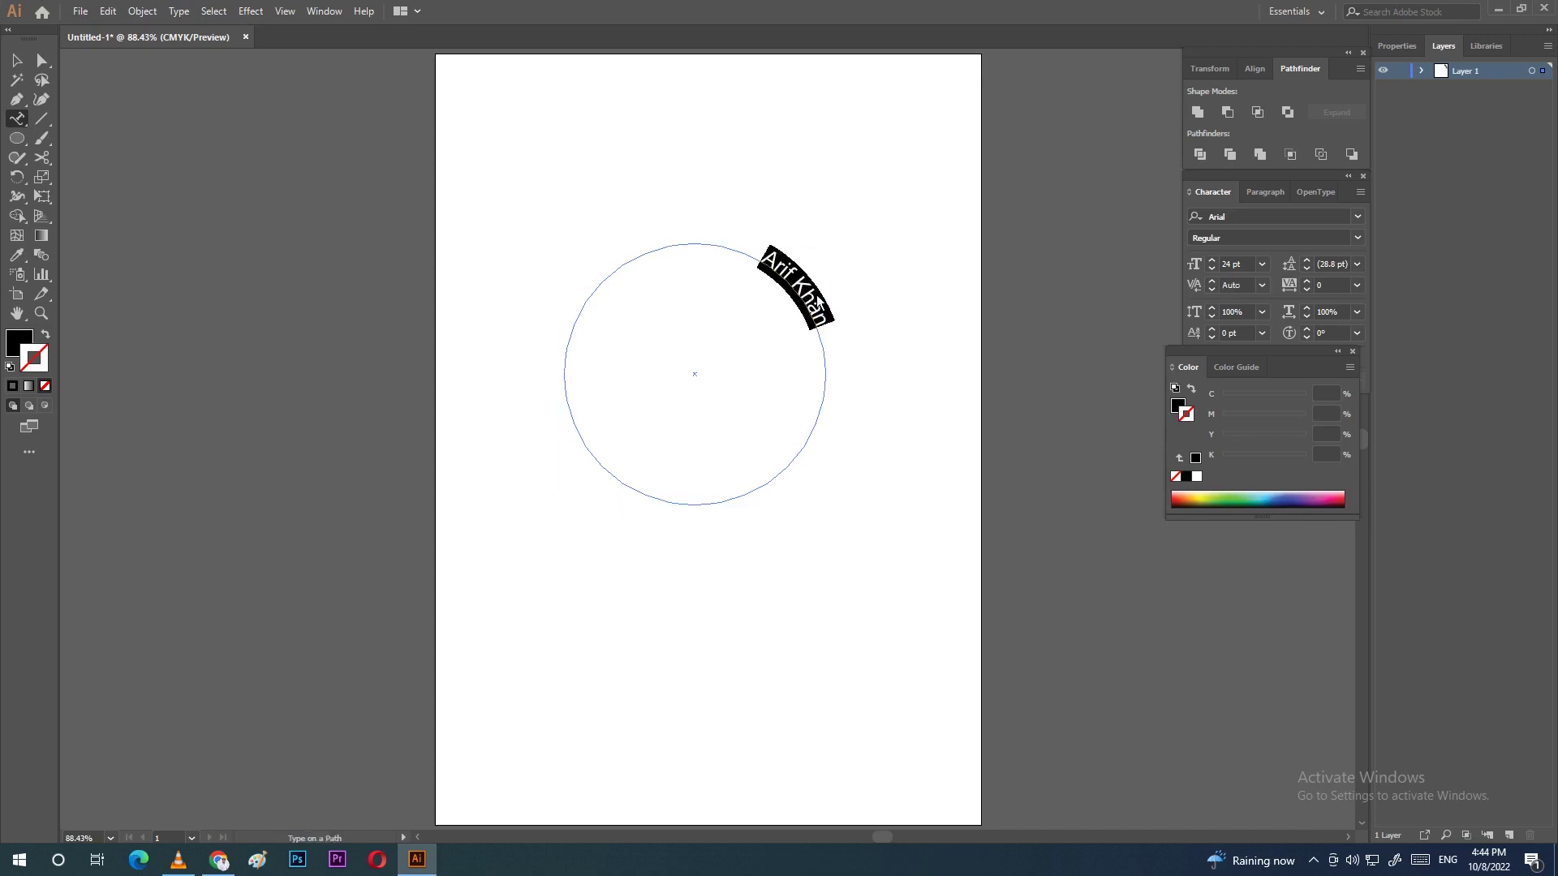
left_click(17, 65)
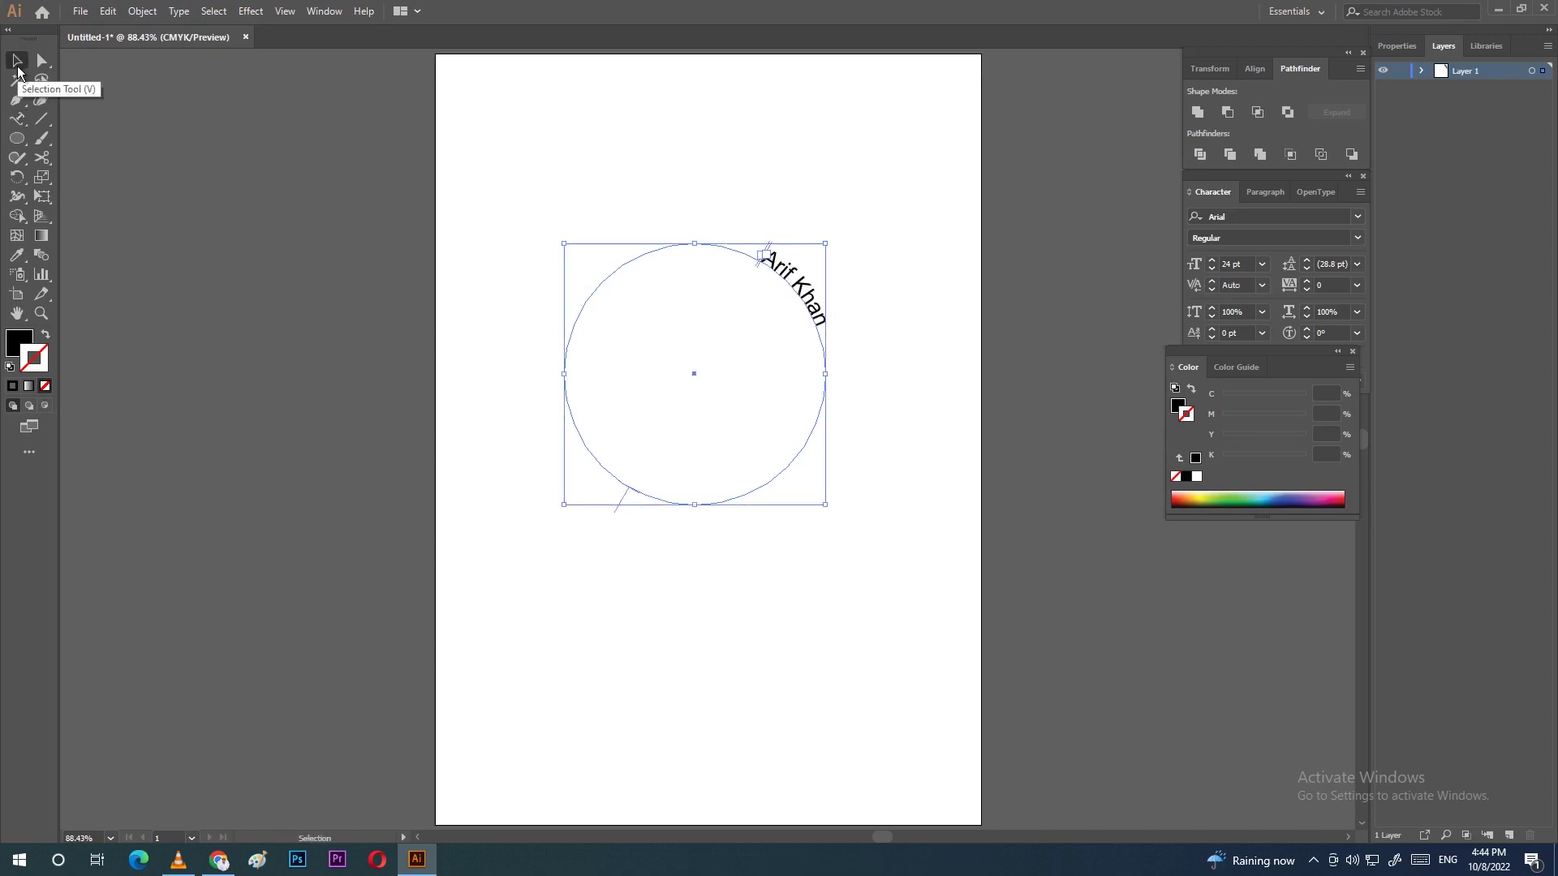
Step: Slide the path text's start bracket up along the circle toward its top
key("a")
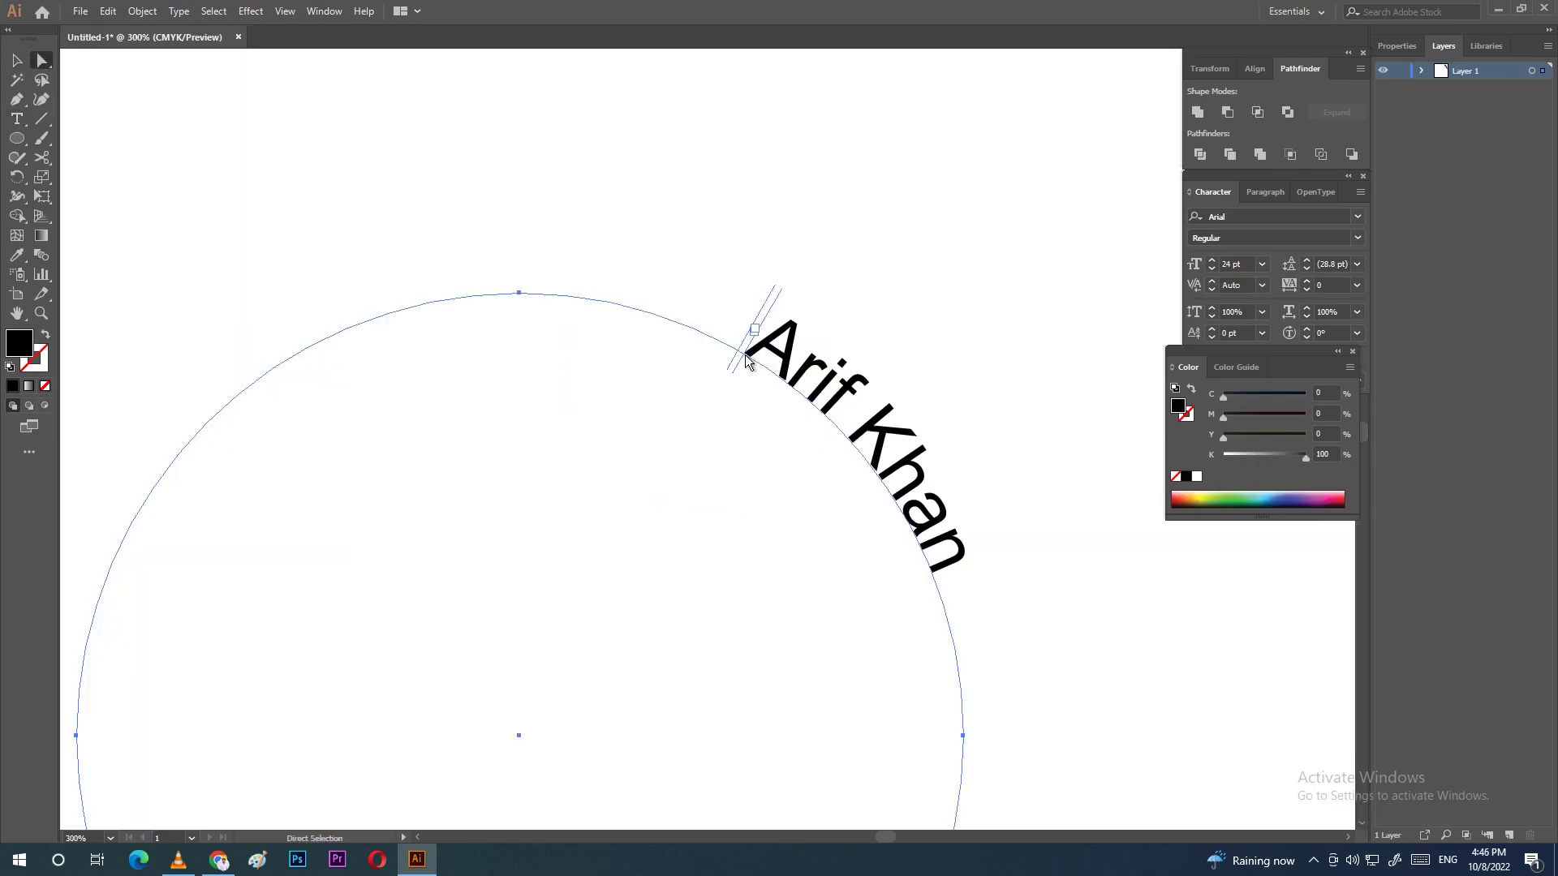
left_click_drag(747, 361, 916, 601)
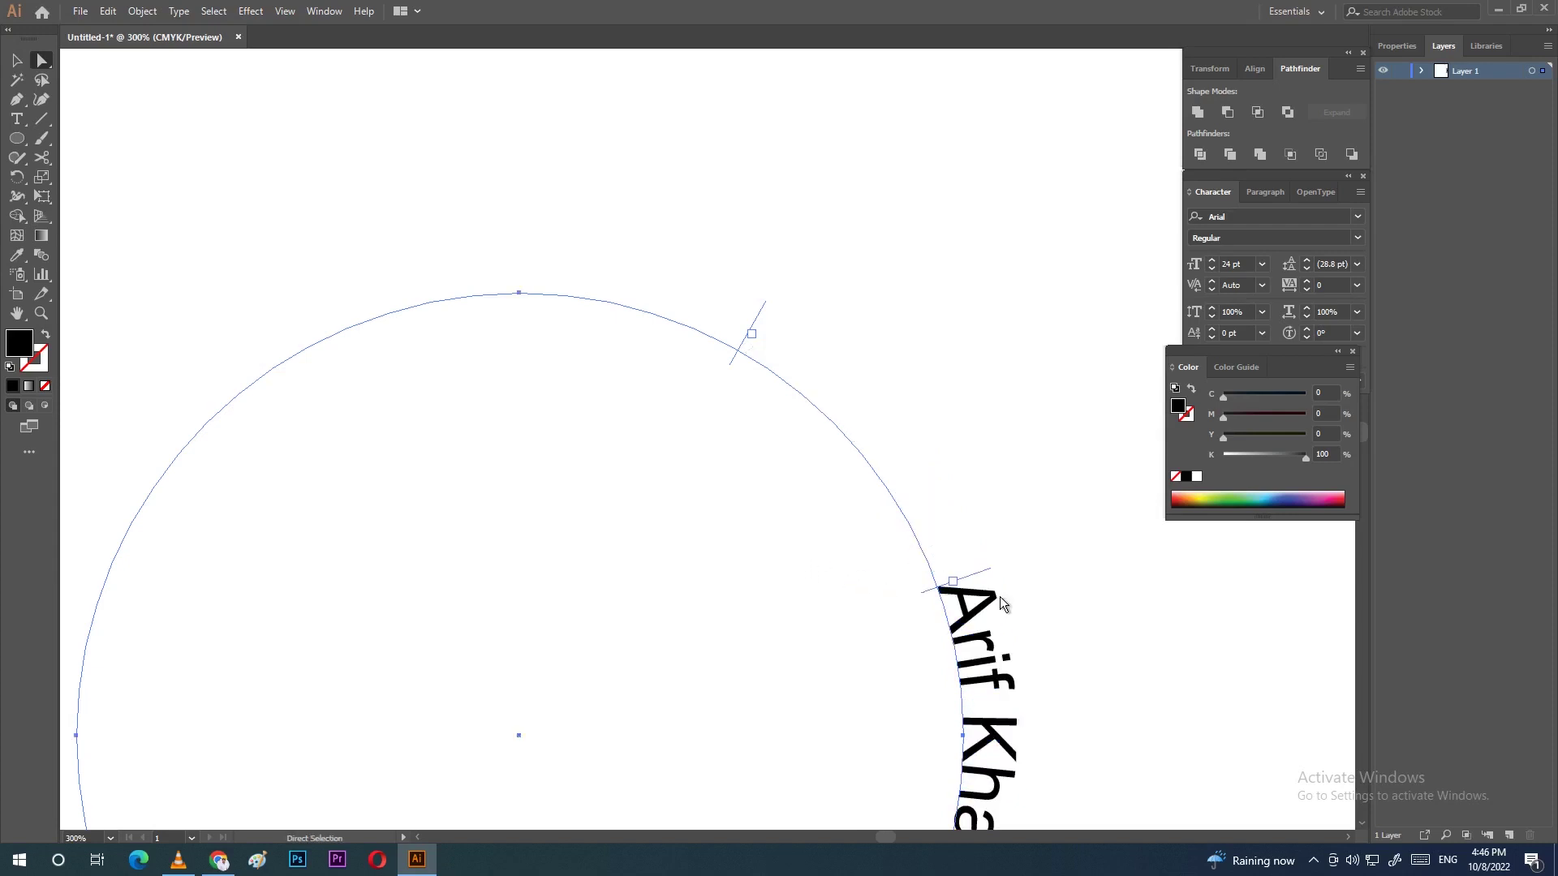
key("t")
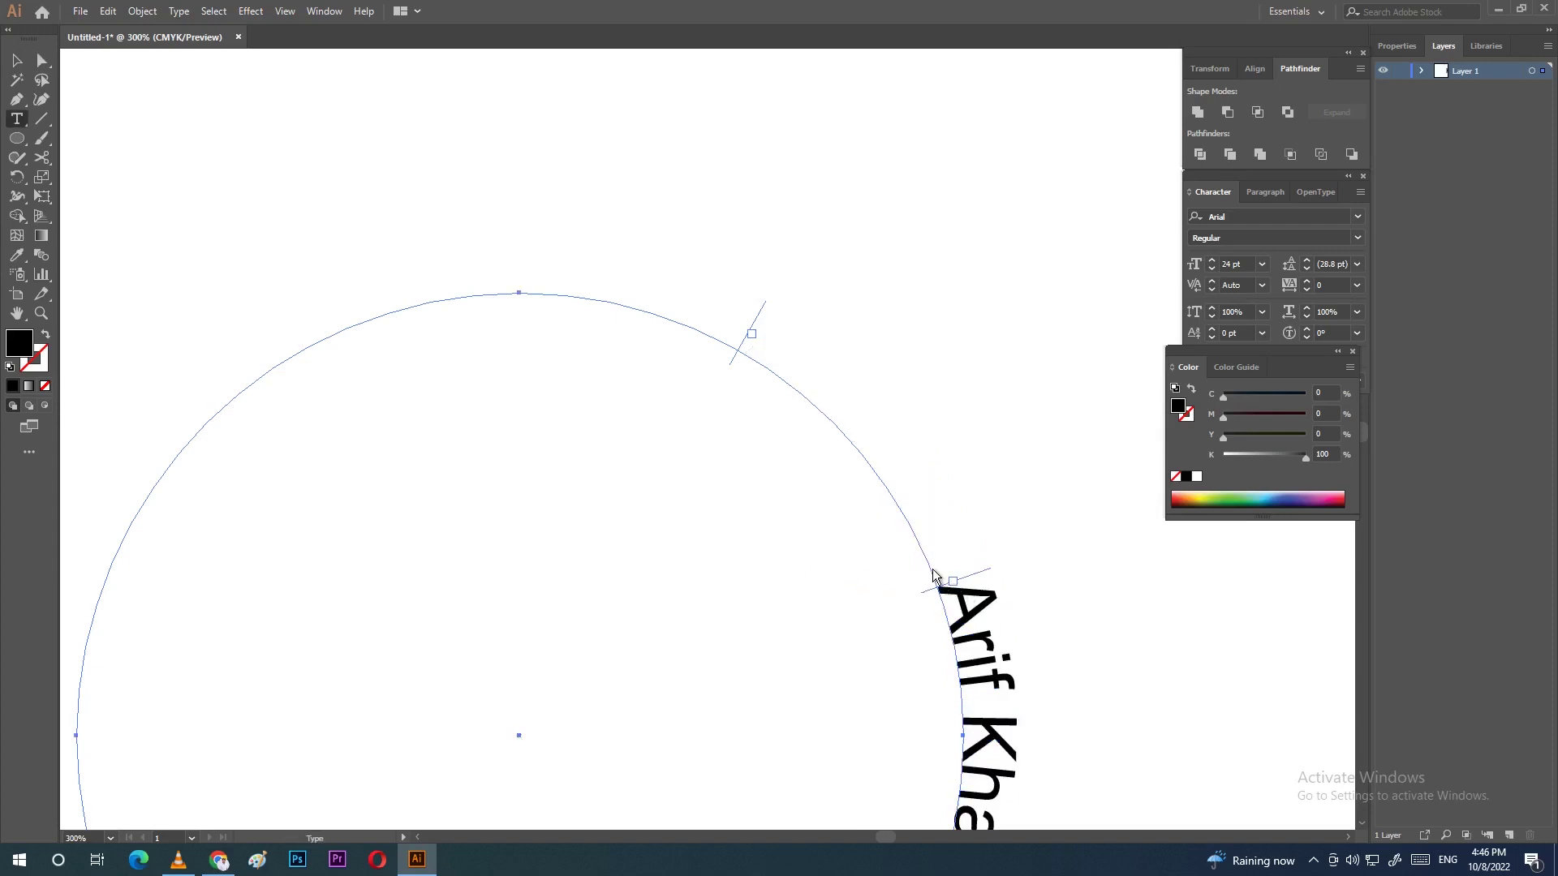
left_click(42, 62)
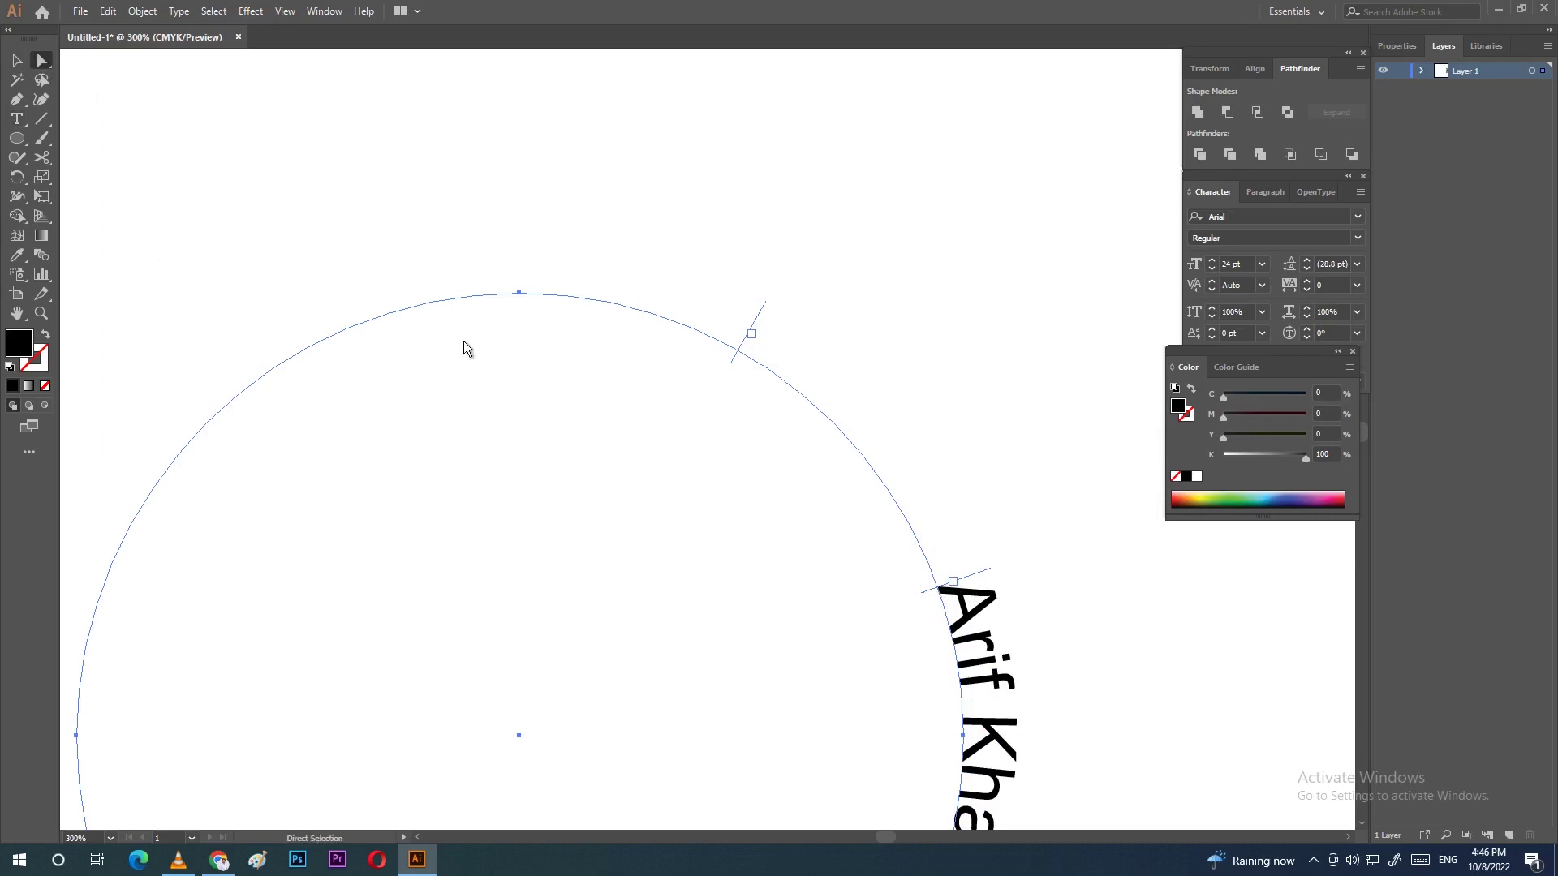
left_click_drag(937, 596, 378, 349)
mouse_move(753, 332)
left_mouse_down()
mouse_move(692, 314)
mouse_move(717, 347)
mouse_move(680, 333)
mouse_move(670, 302)
left_mouse_up()
Step: Centre the name across the circle's top, then delete the circle and its text
left_click(42, 61)
left_click_drag(704, 120, 712, 171)
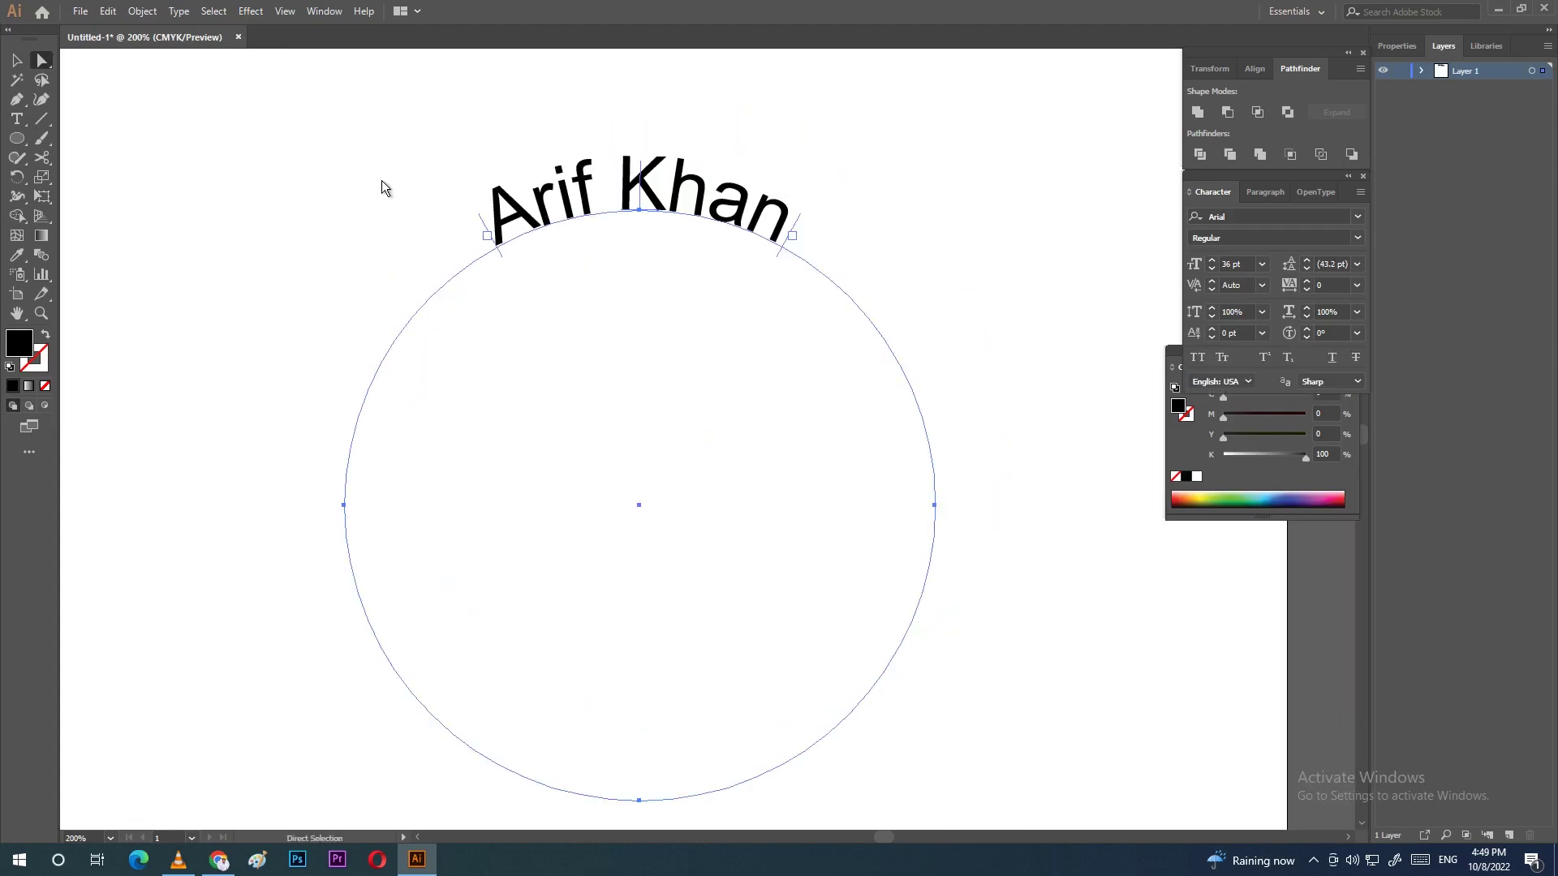
left_click_drag(390, 149, 963, 717)
key("Delete")
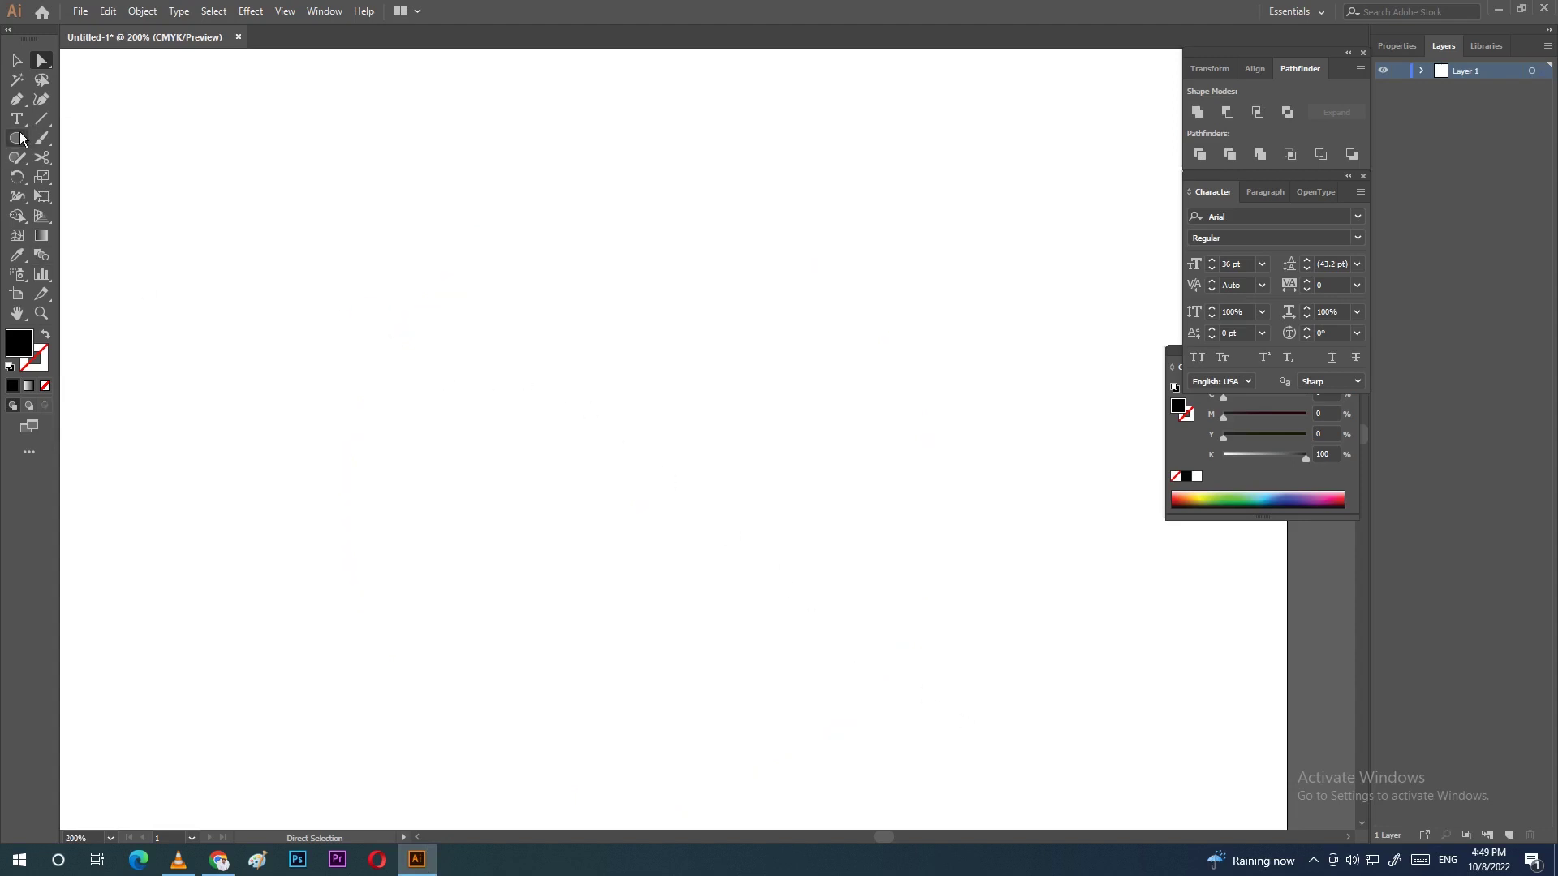
Step: Draw a new circle in the middle of the page and open Effect > Distort & Transform > Zig Zag
left_click(17, 139)
left_click(94, 178)
left_click_drag(474, 293, 850, 602)
left_click_drag(850, 601, 850, 601)
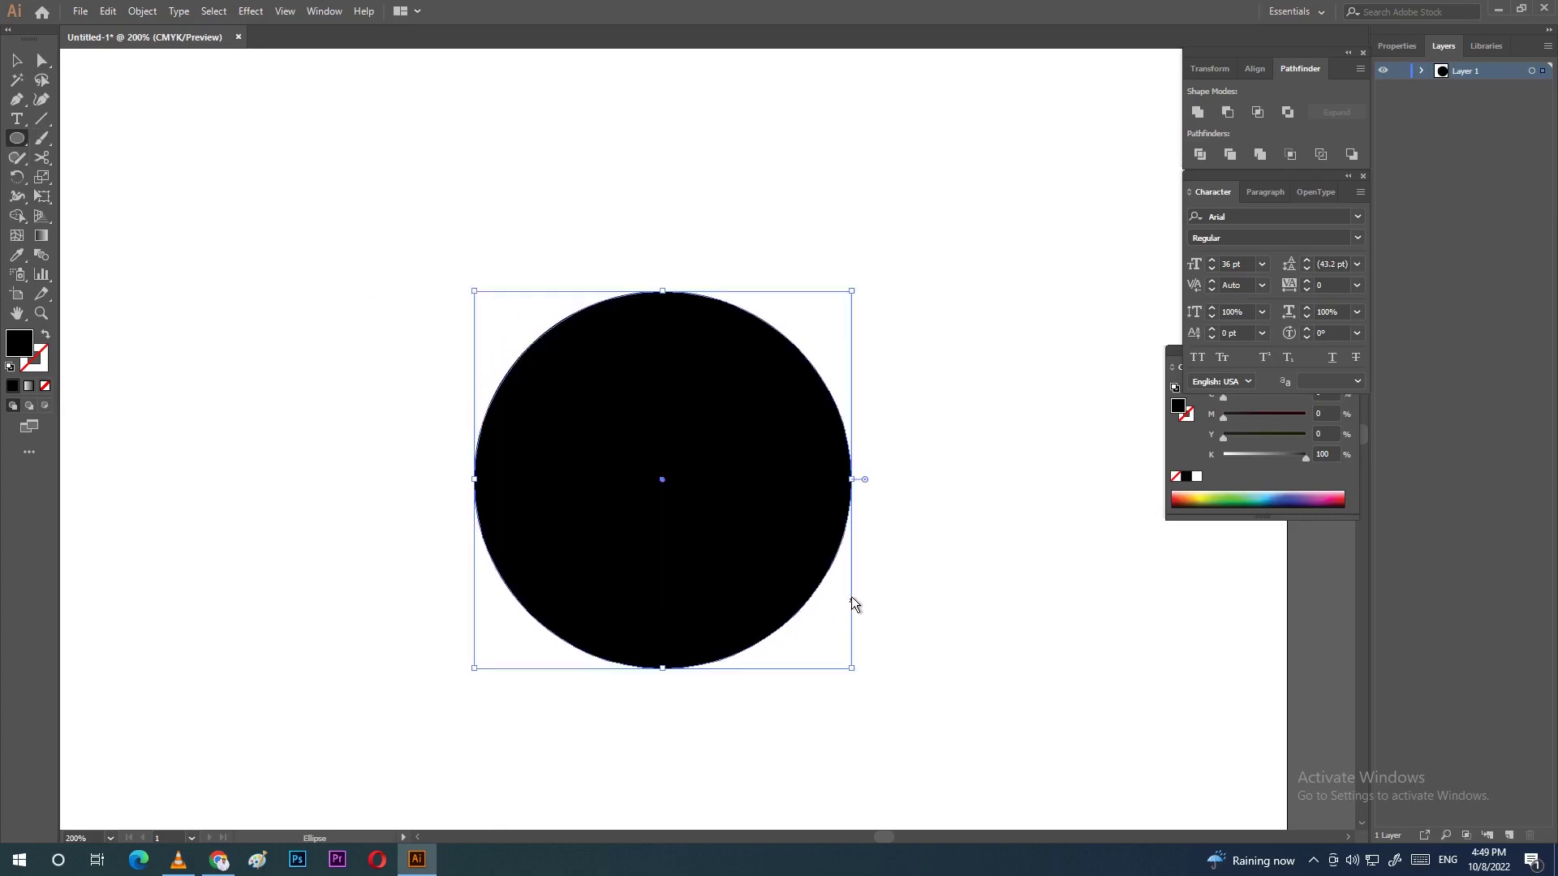
key("v")
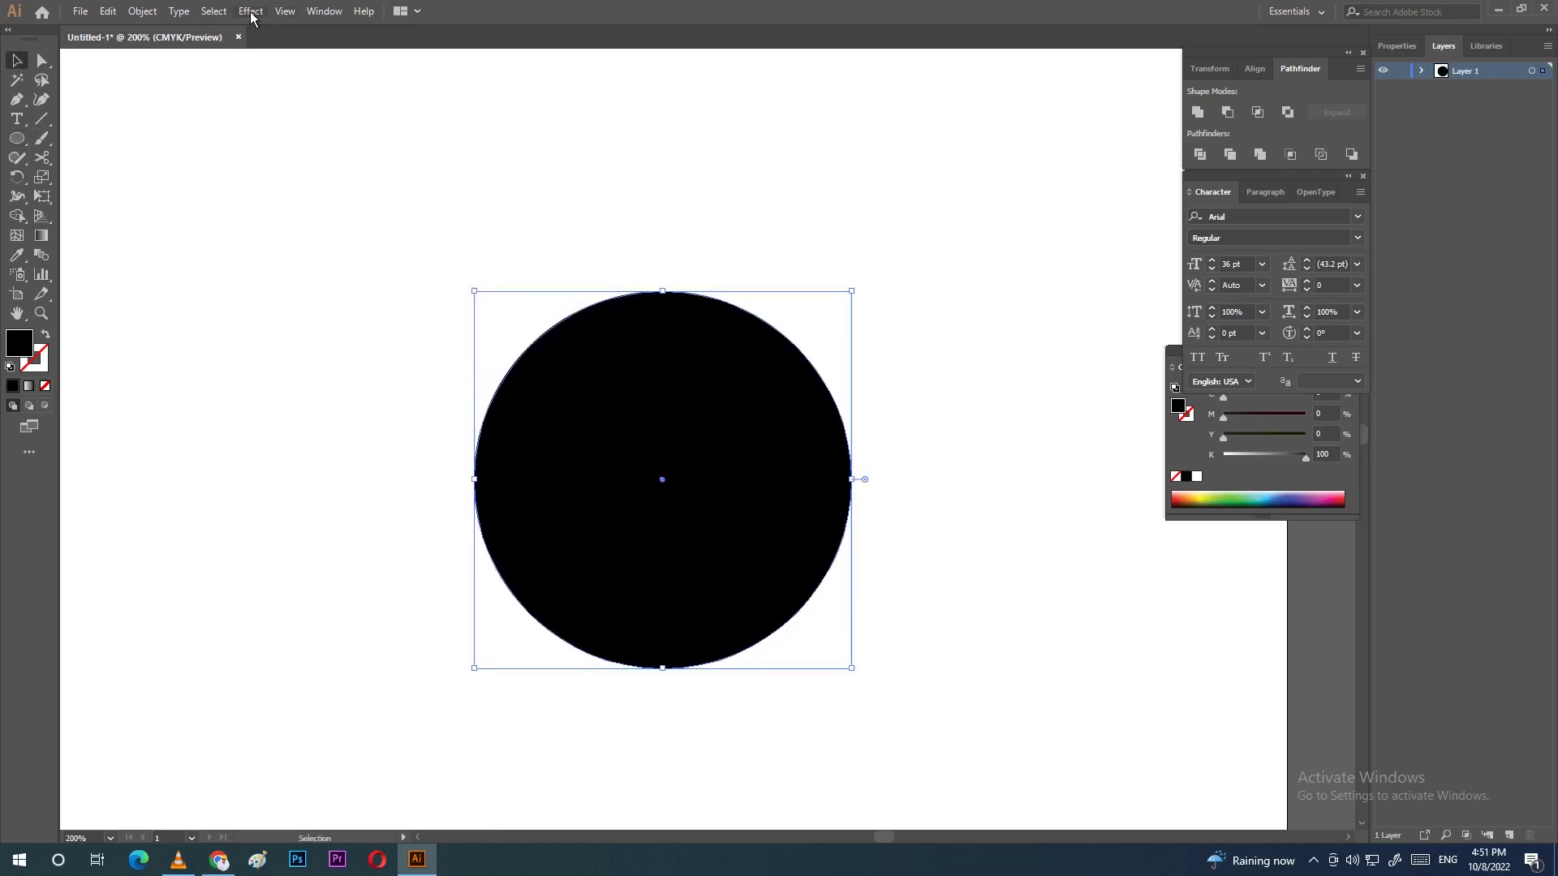
left_click(252, 11)
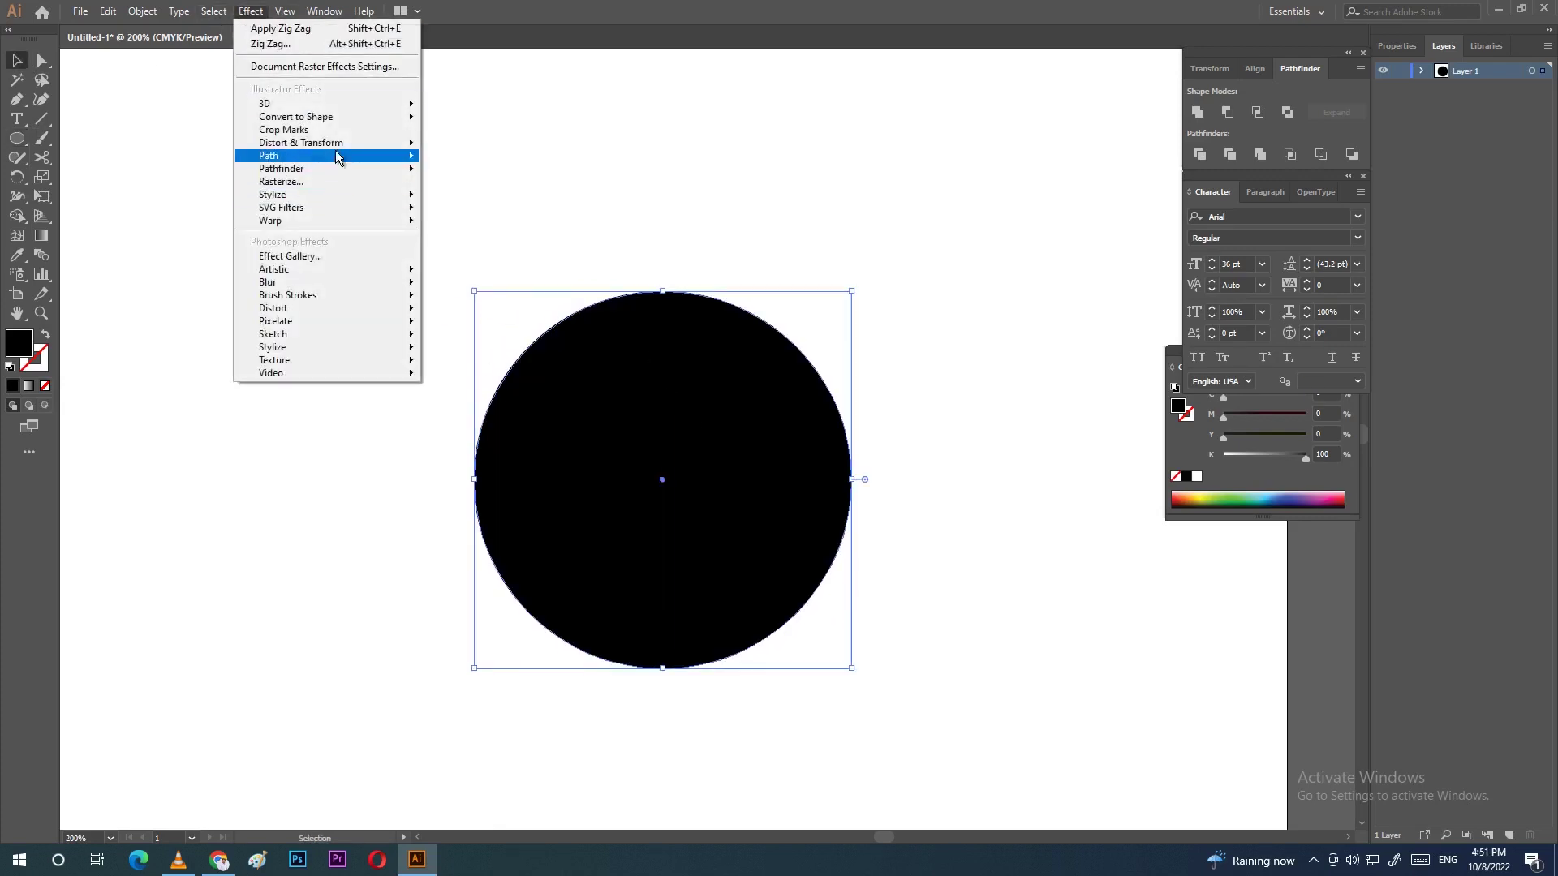
mouse_move(344, 143)
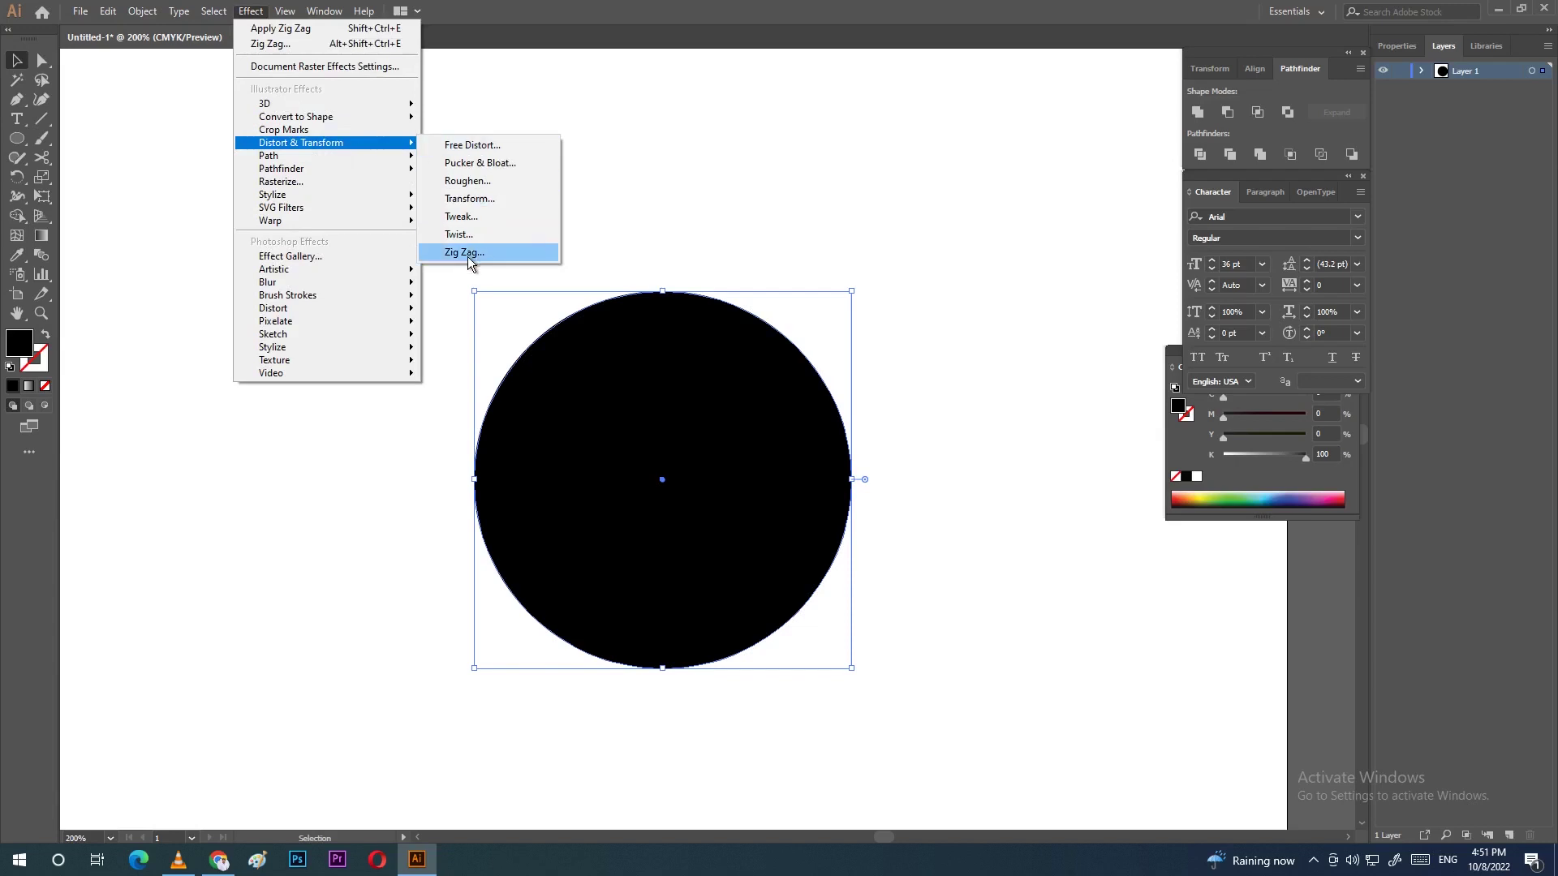
left_click(467, 254)
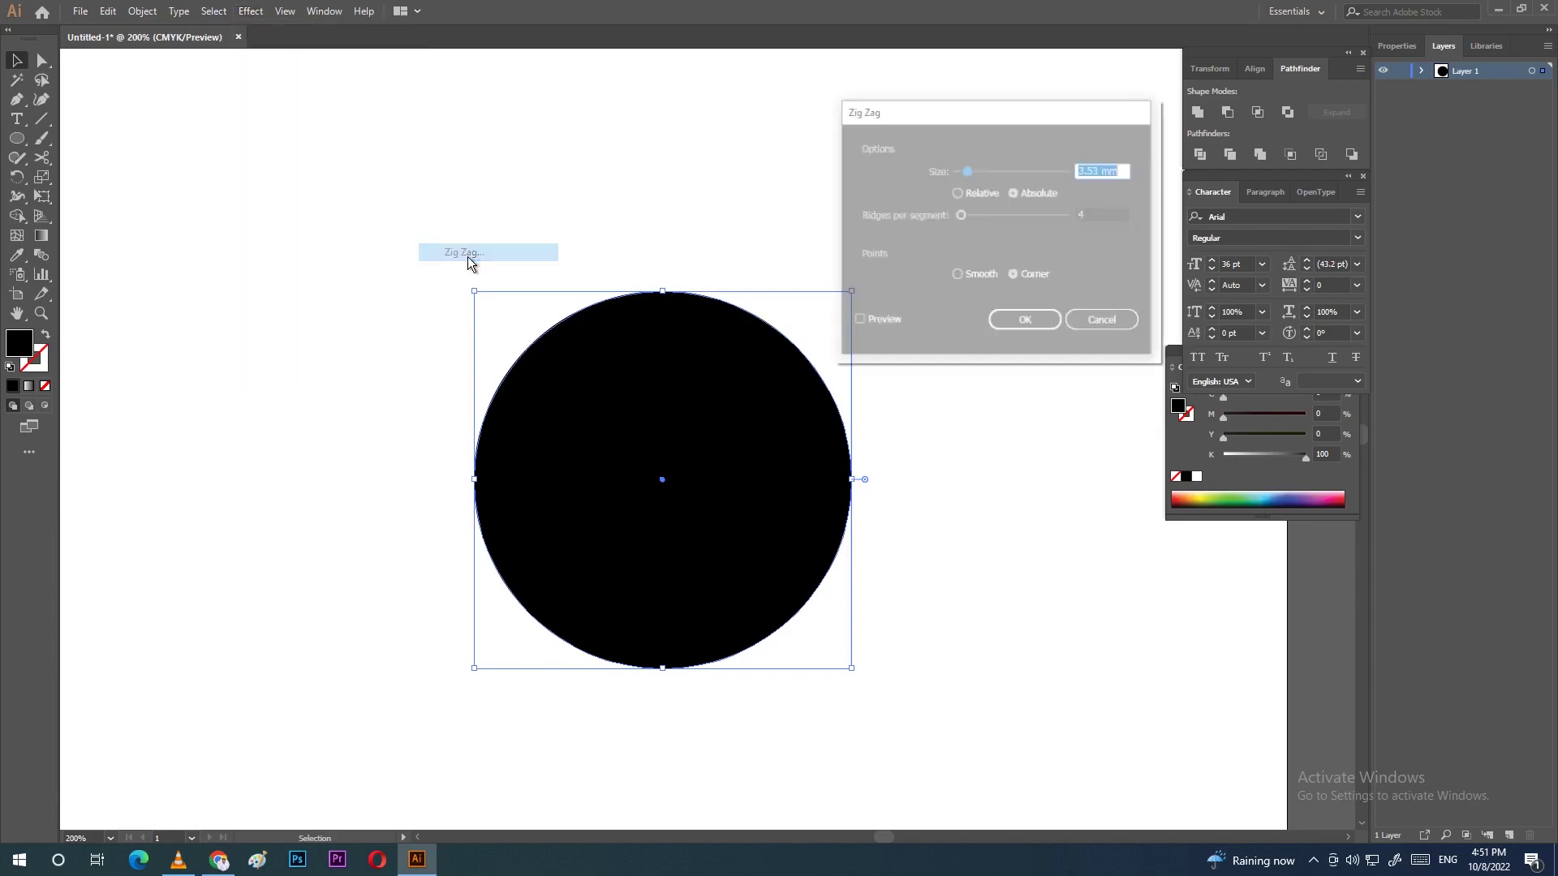
Step: Preview a zig-zag of size 2 mm with 15 ridges per segment and smooth points
left_click(856, 322)
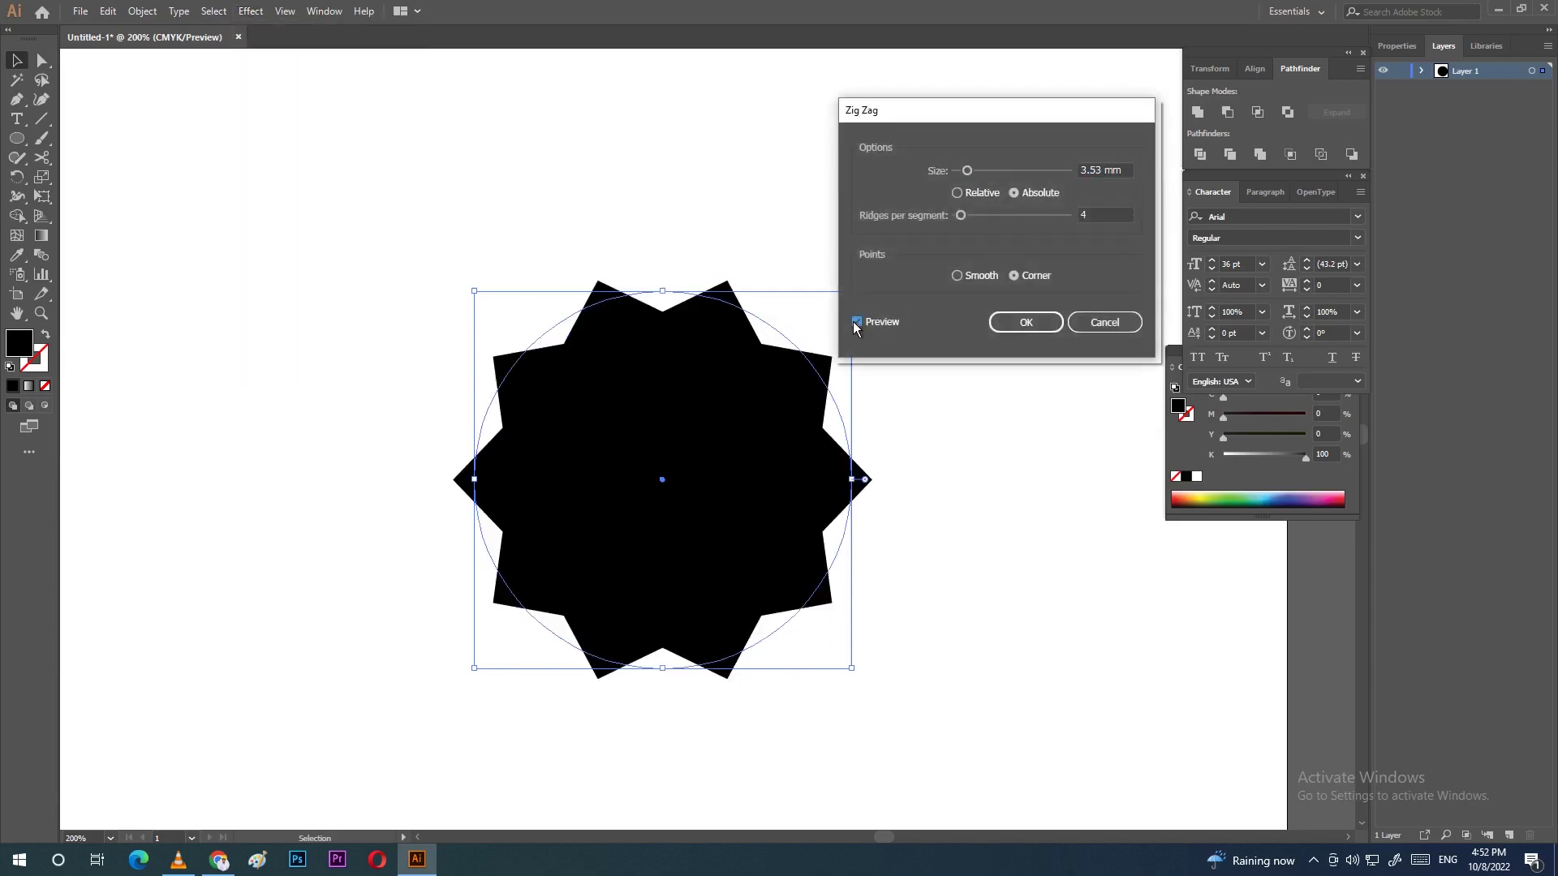
left_click(1079, 172)
type("2")
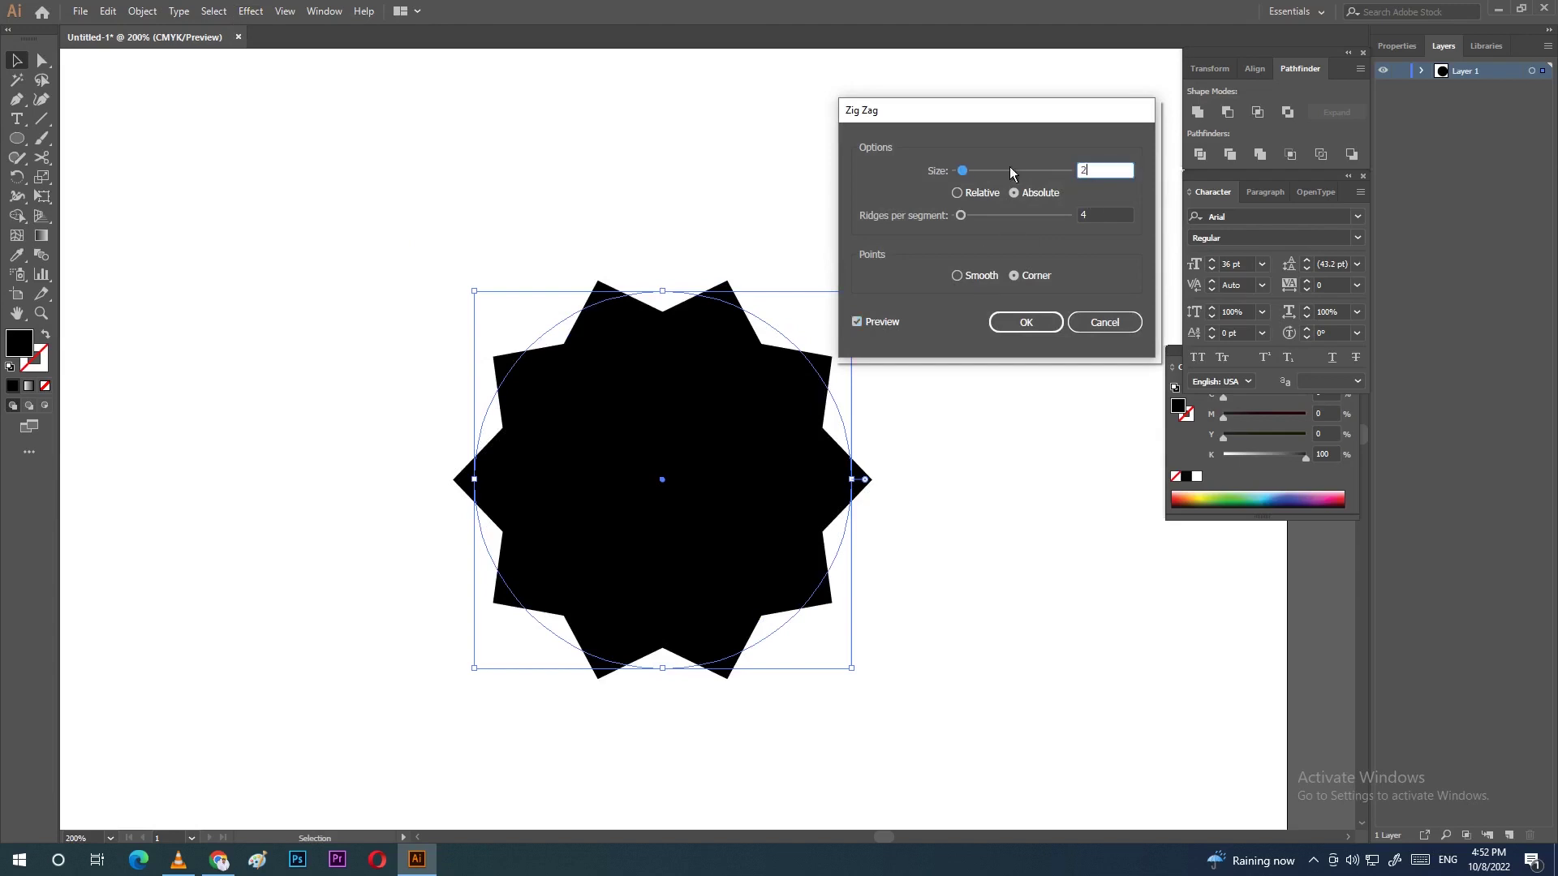
key("Tab")
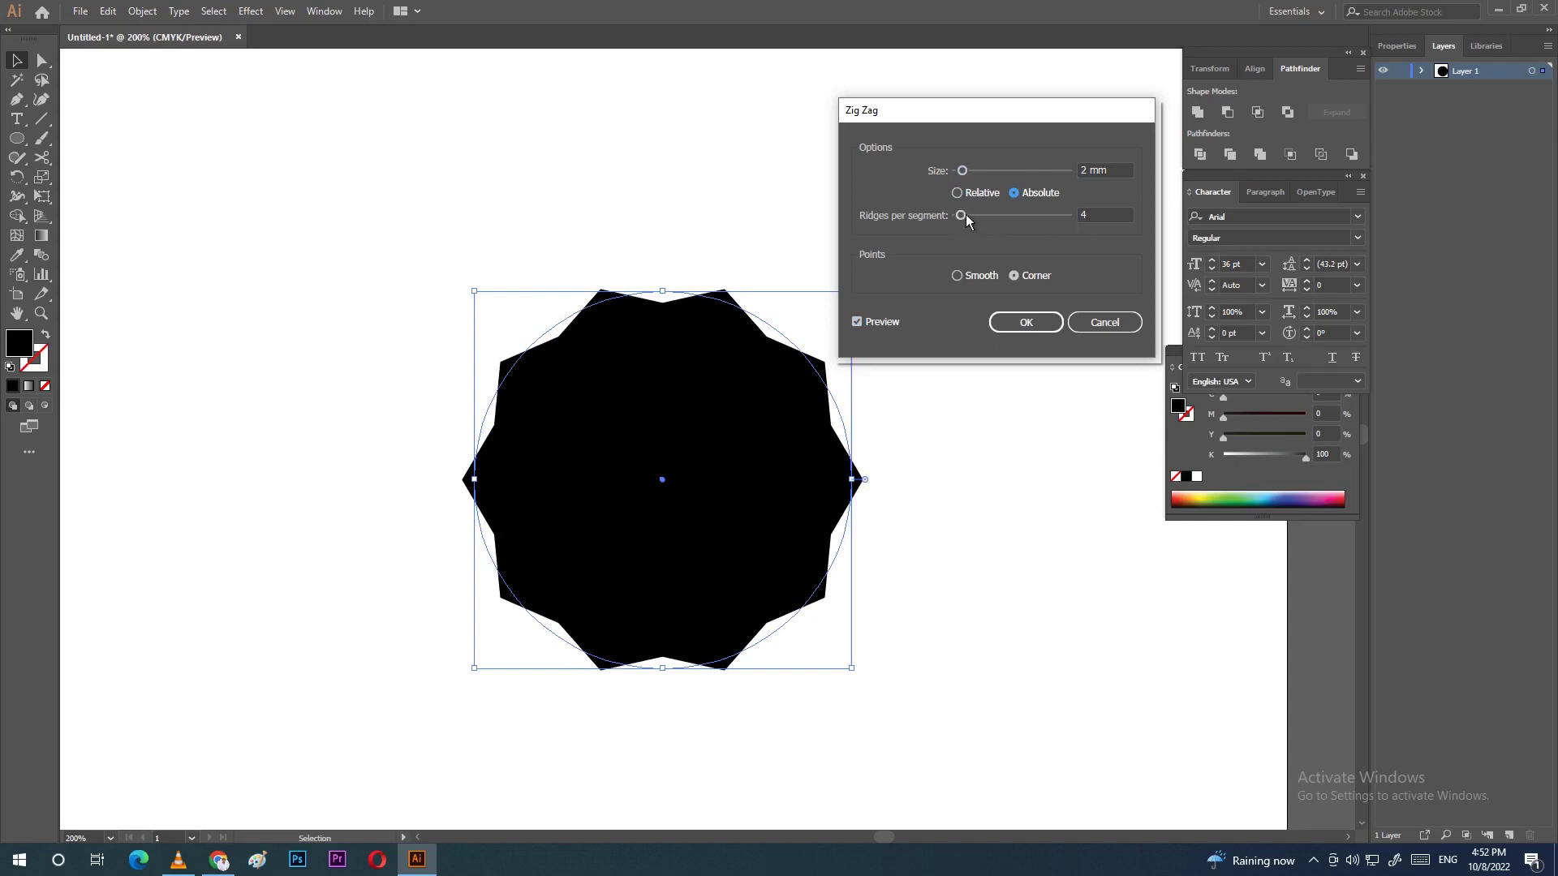
left_click_drag(964, 217, 978, 219)
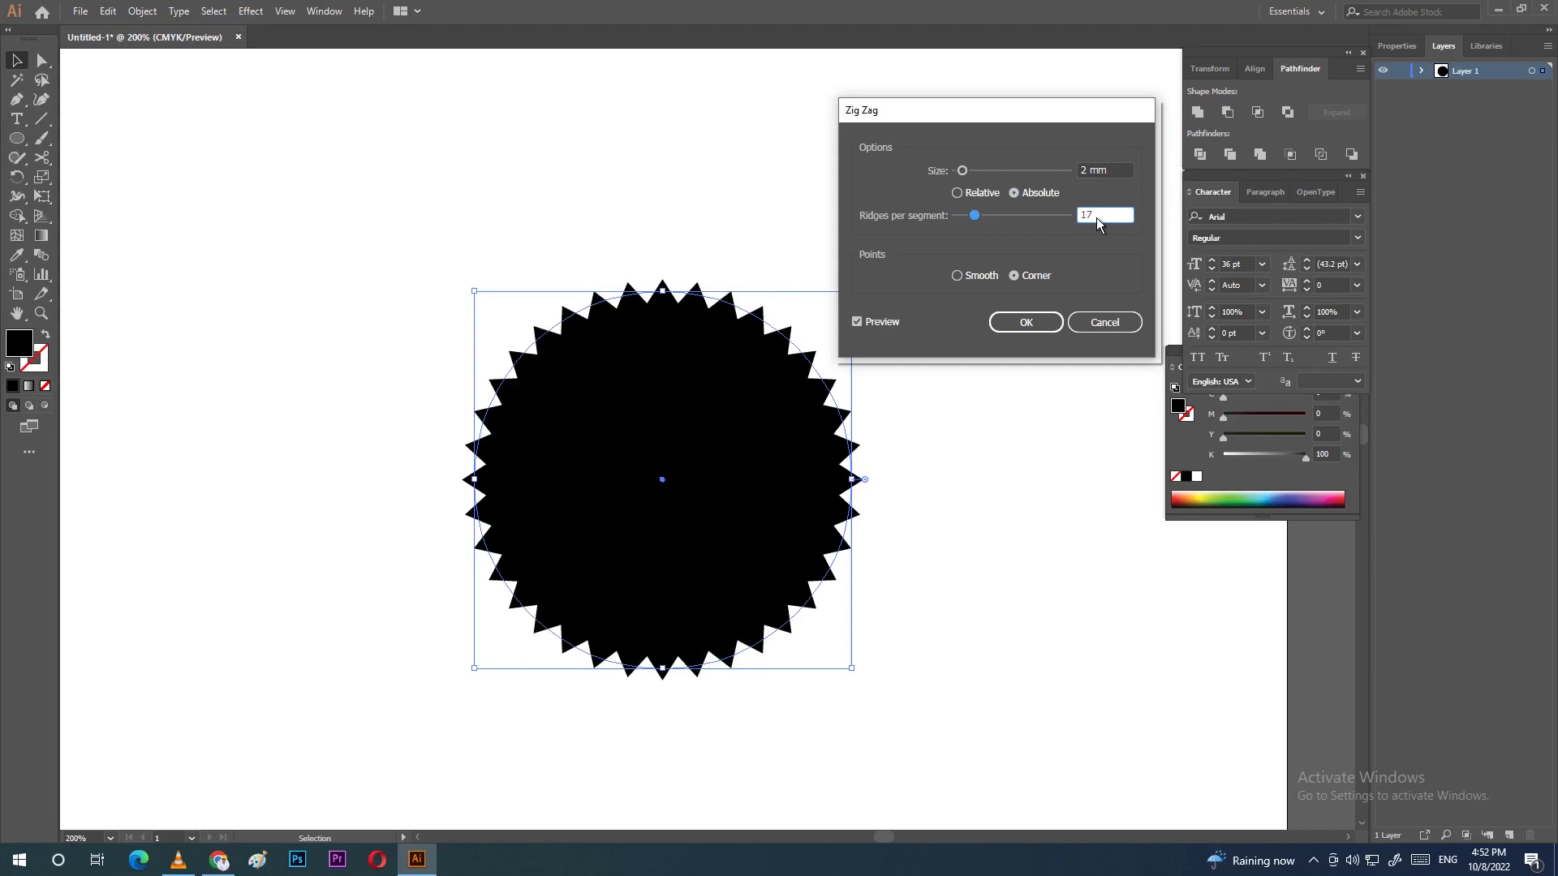
type("15")
left_click(958, 277)
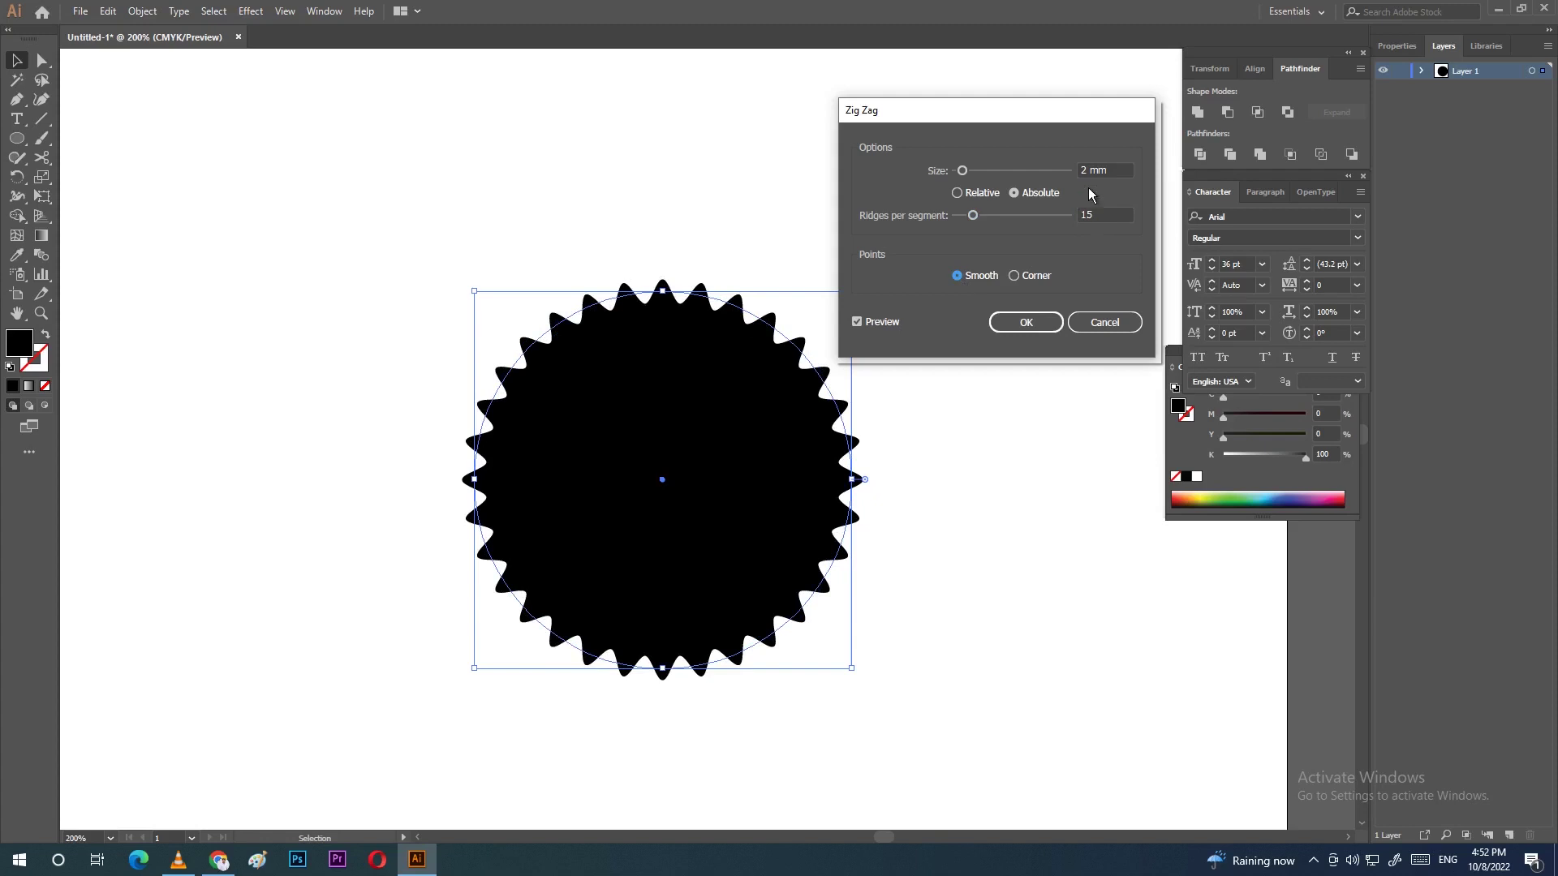
Step: Change the zig-zag size to 1 mm and ridges to 12, then apply it
left_click_drag(1116, 172, 1069, 174)
type("1")
left_click_drag(973, 217, 972, 216)
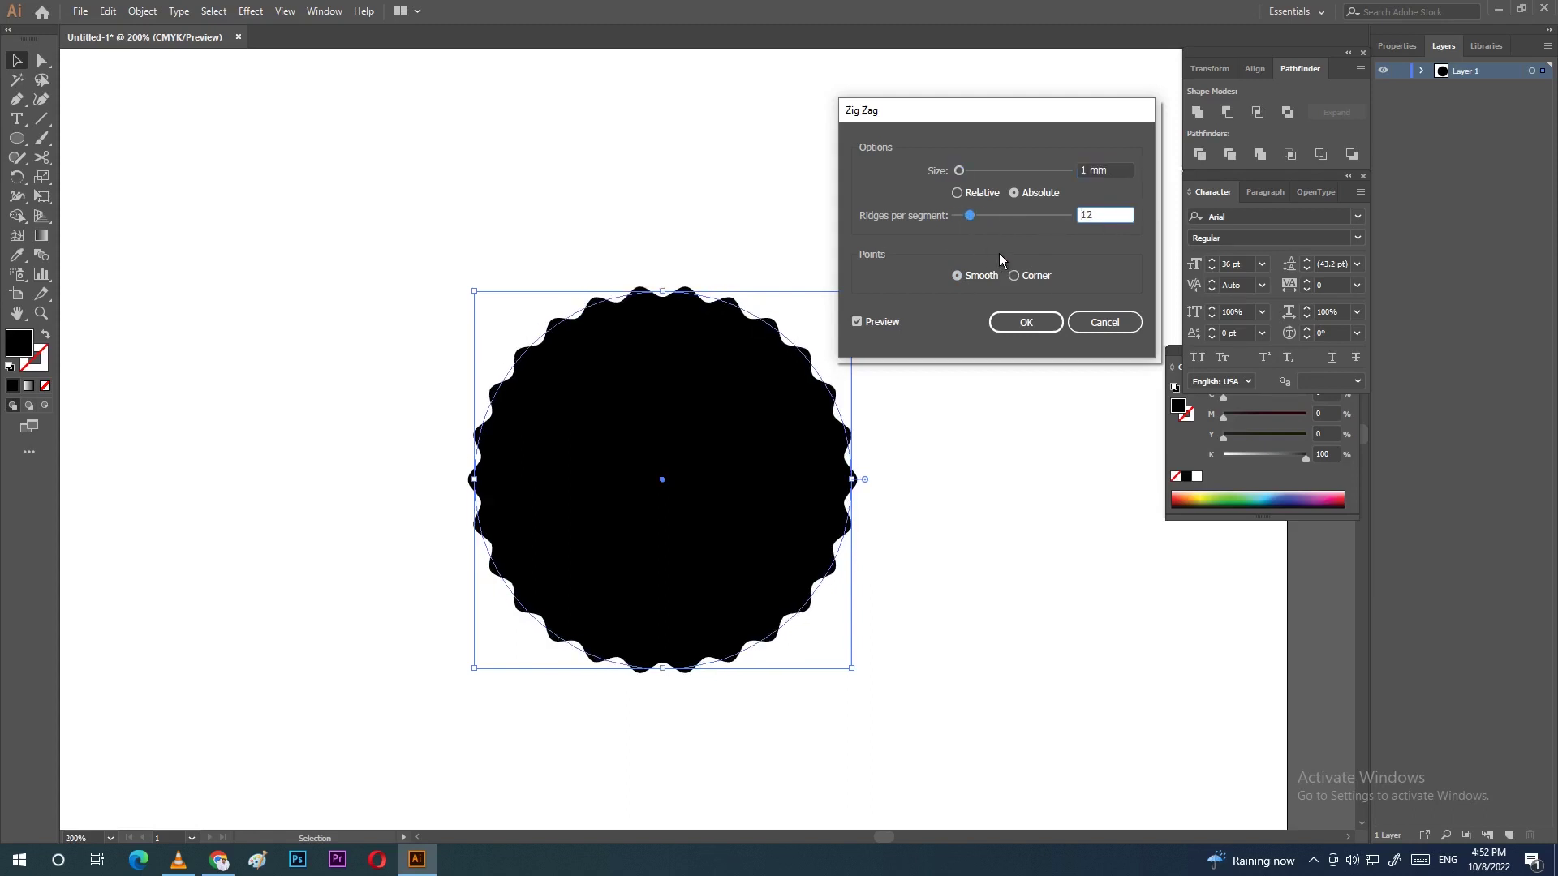
left_click(1025, 323)
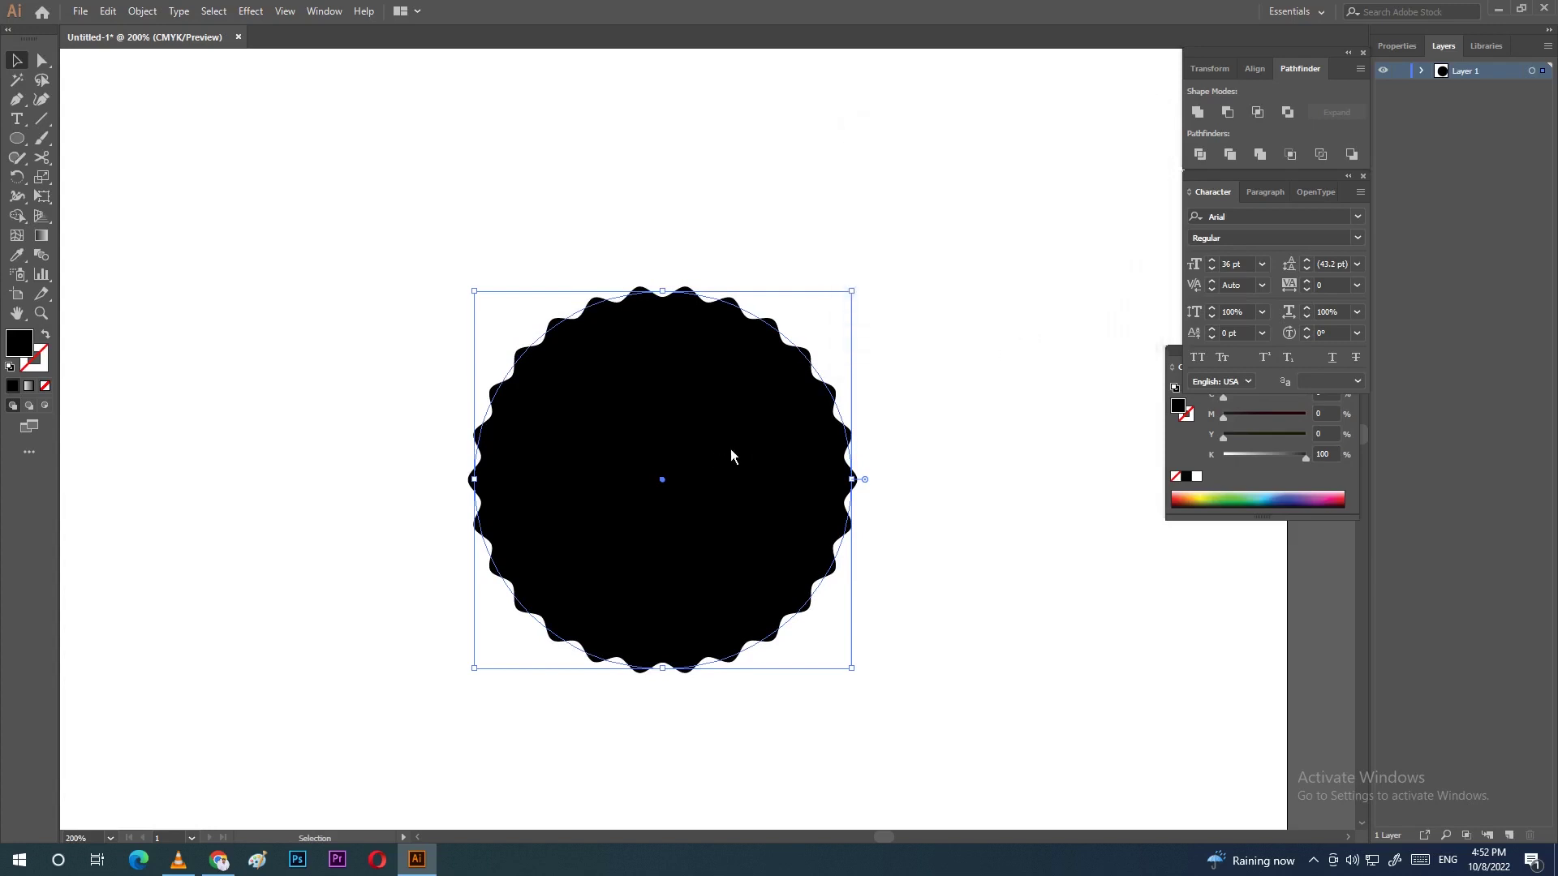
Step: Draw a circle over the badge, then undo it and dismiss the ellipse size dialog
left_click(18, 141)
left_click_drag(539, 358, 811, 572)
key("ctrl+z")
left_click(670, 402)
left_click(814, 456)
Step: Fill the scalloped badge with dark grey #353535, then draw a smaller circle on top
double_click(21, 342)
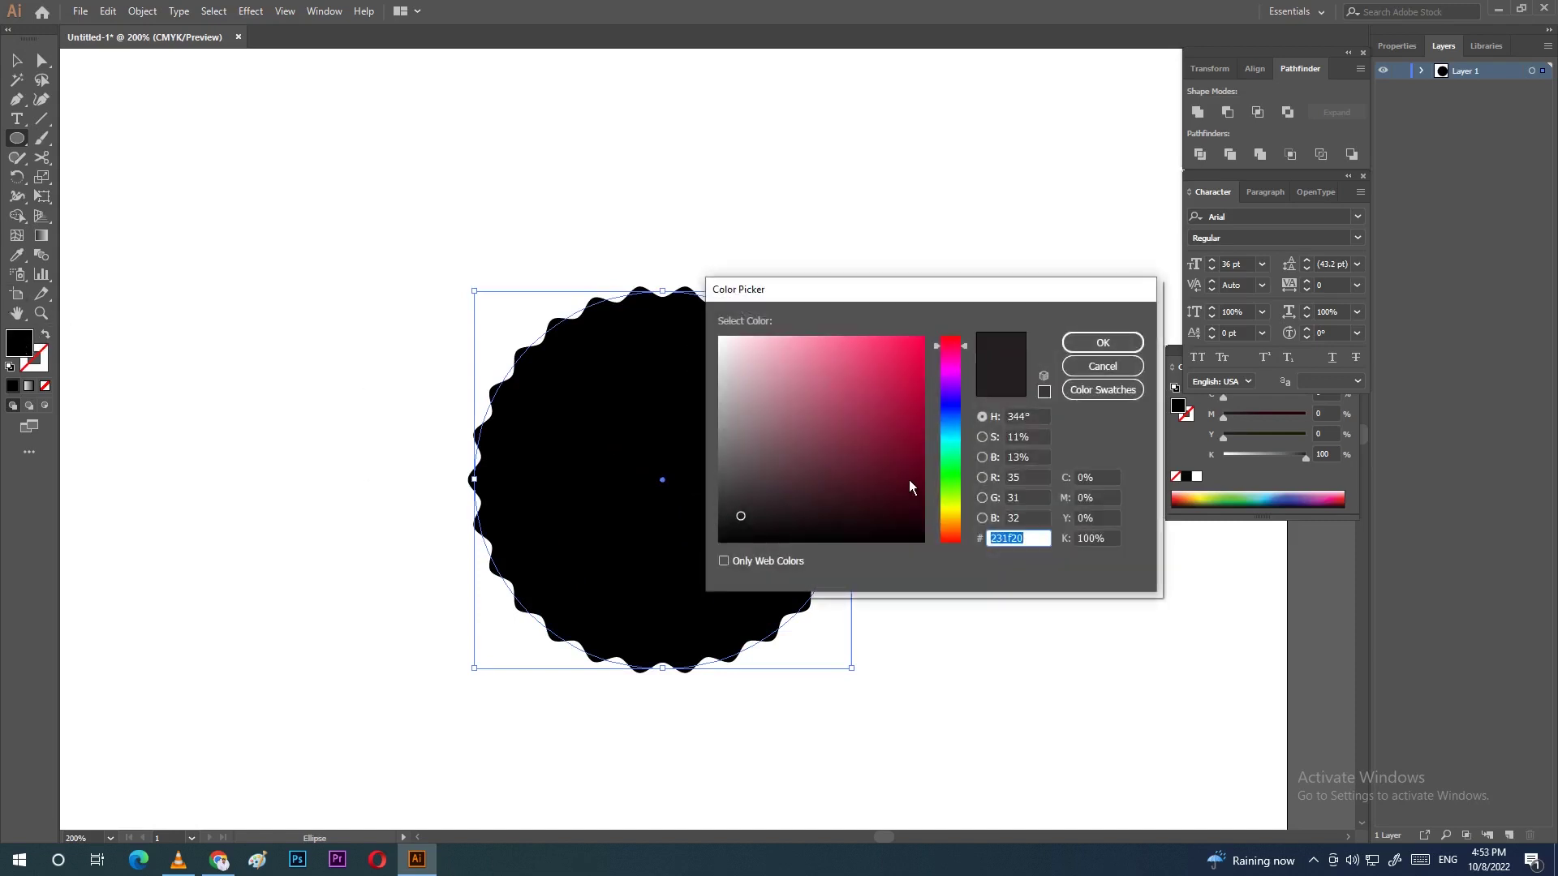
left_click_drag(728, 491, 720, 500)
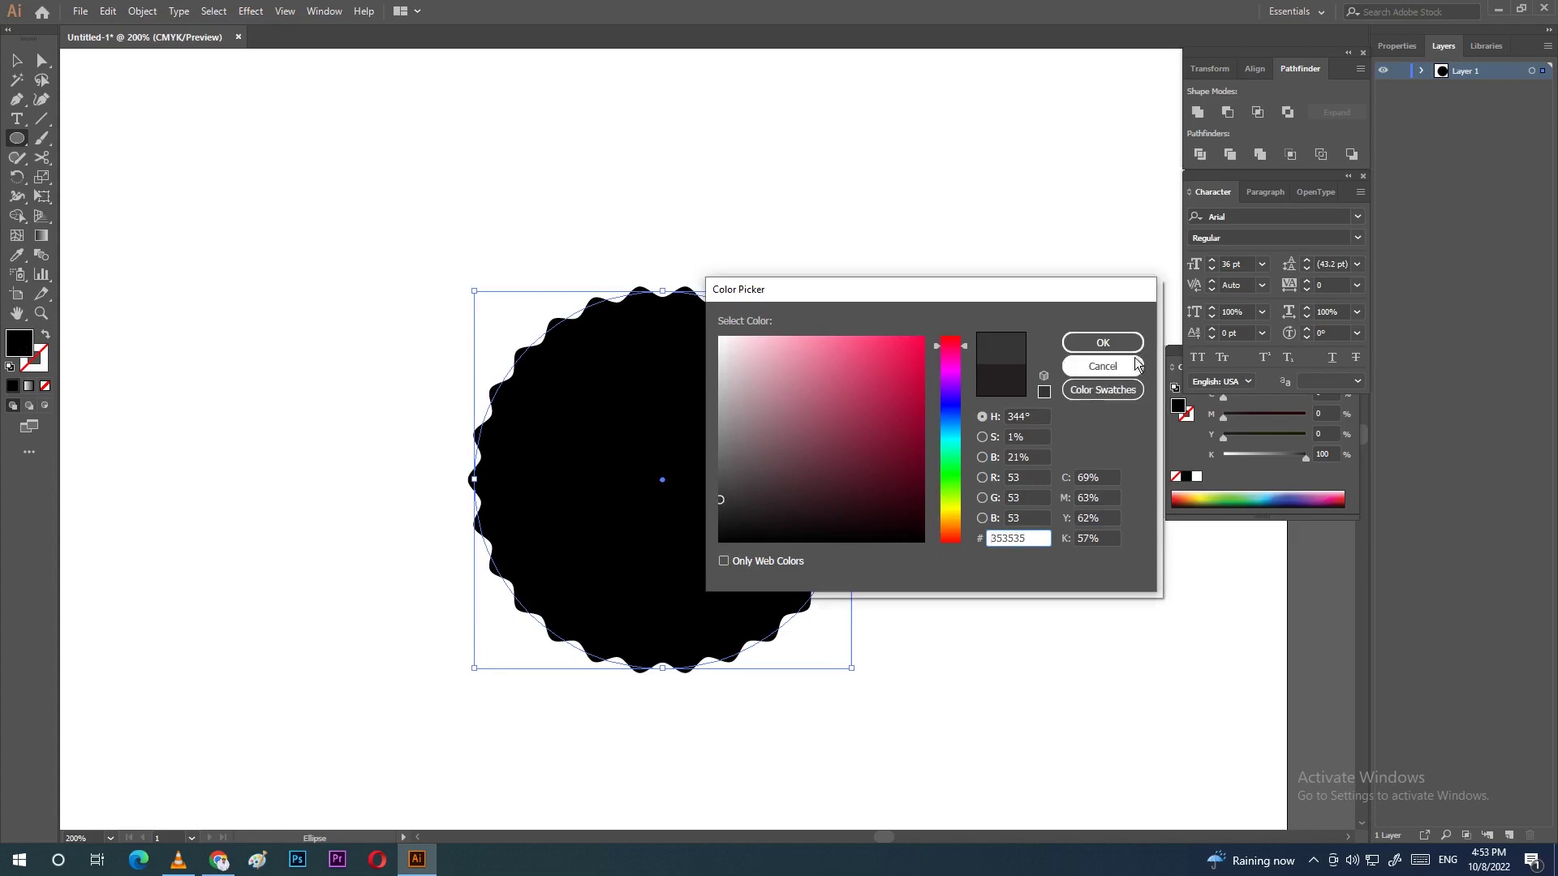
left_click(1104, 342)
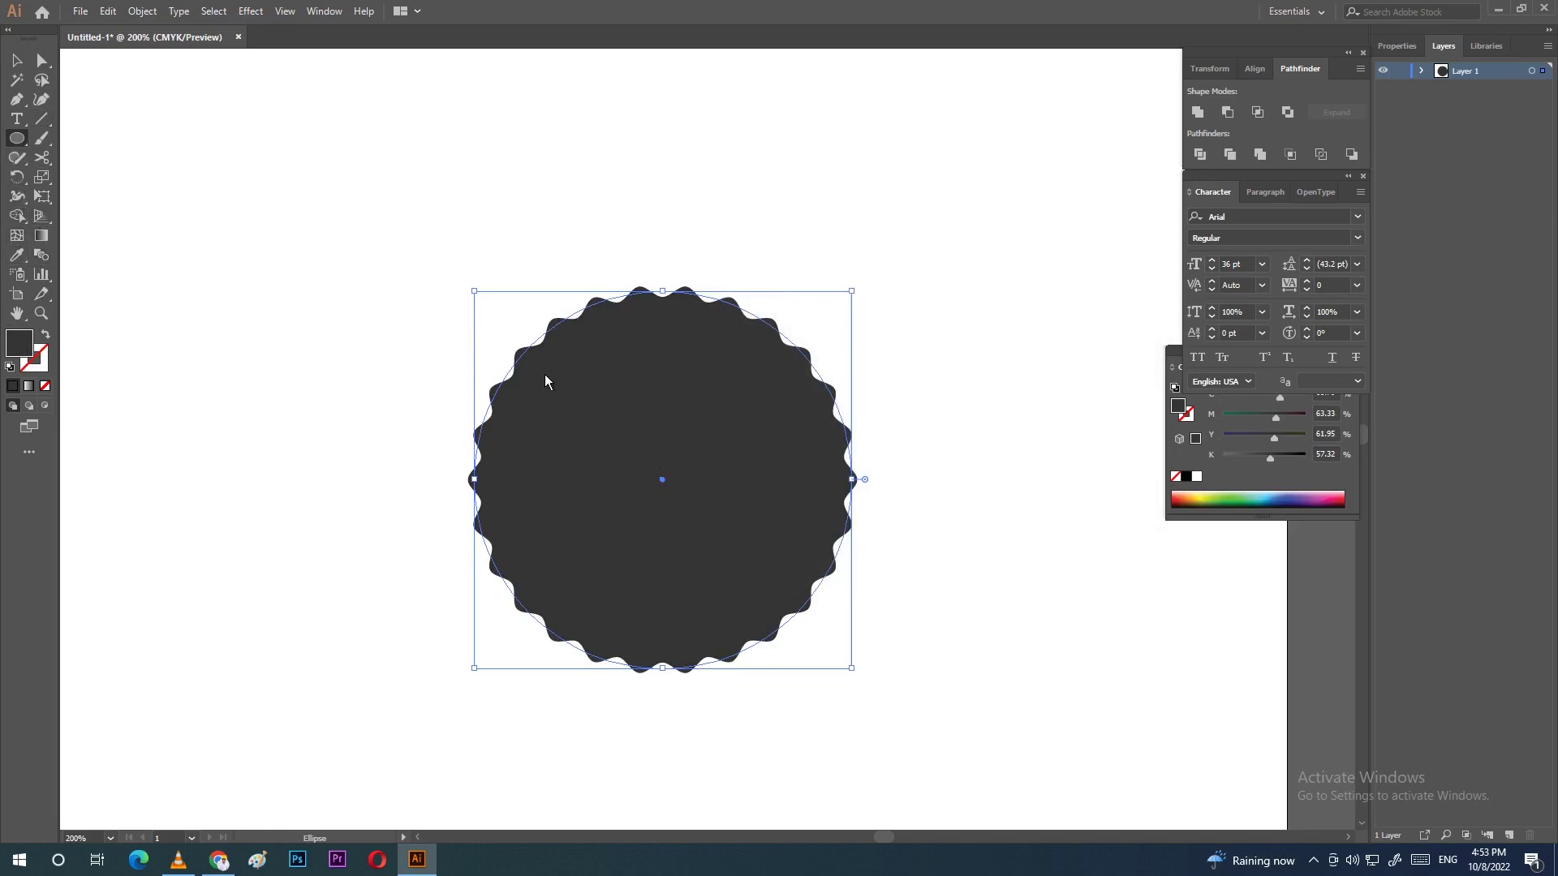
left_click_drag(543, 370, 828, 629)
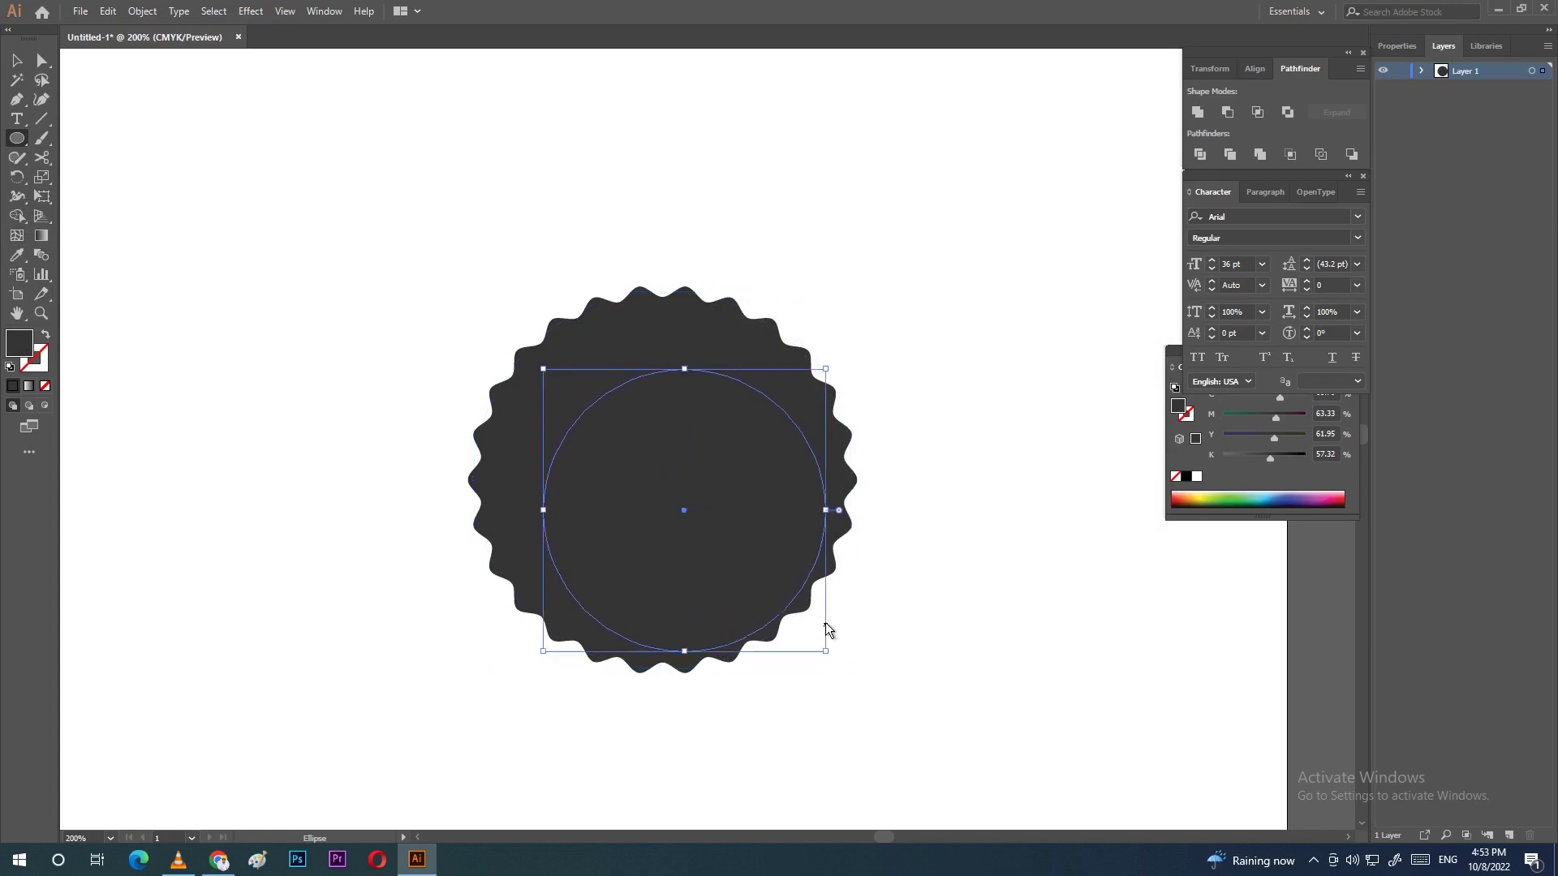
Step: Enlarge the inner circle to about 53 mm, centre it on the badge, and select both shapes
left_click(17, 62)
left_click_drag(722, 458, 699, 434)
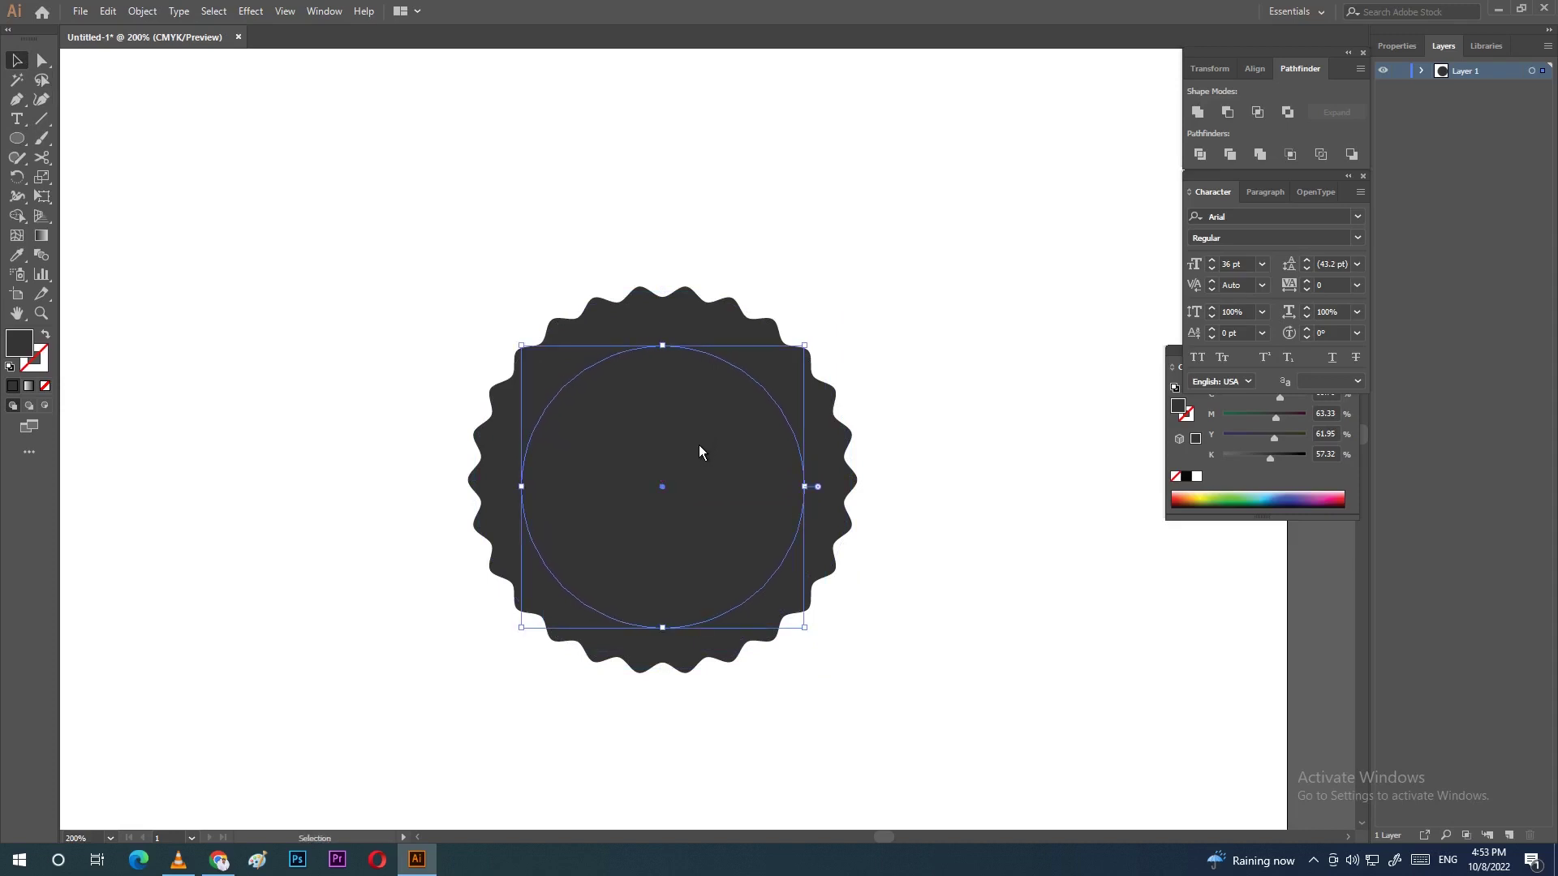
left_click_drag(805, 342, 851, 314)
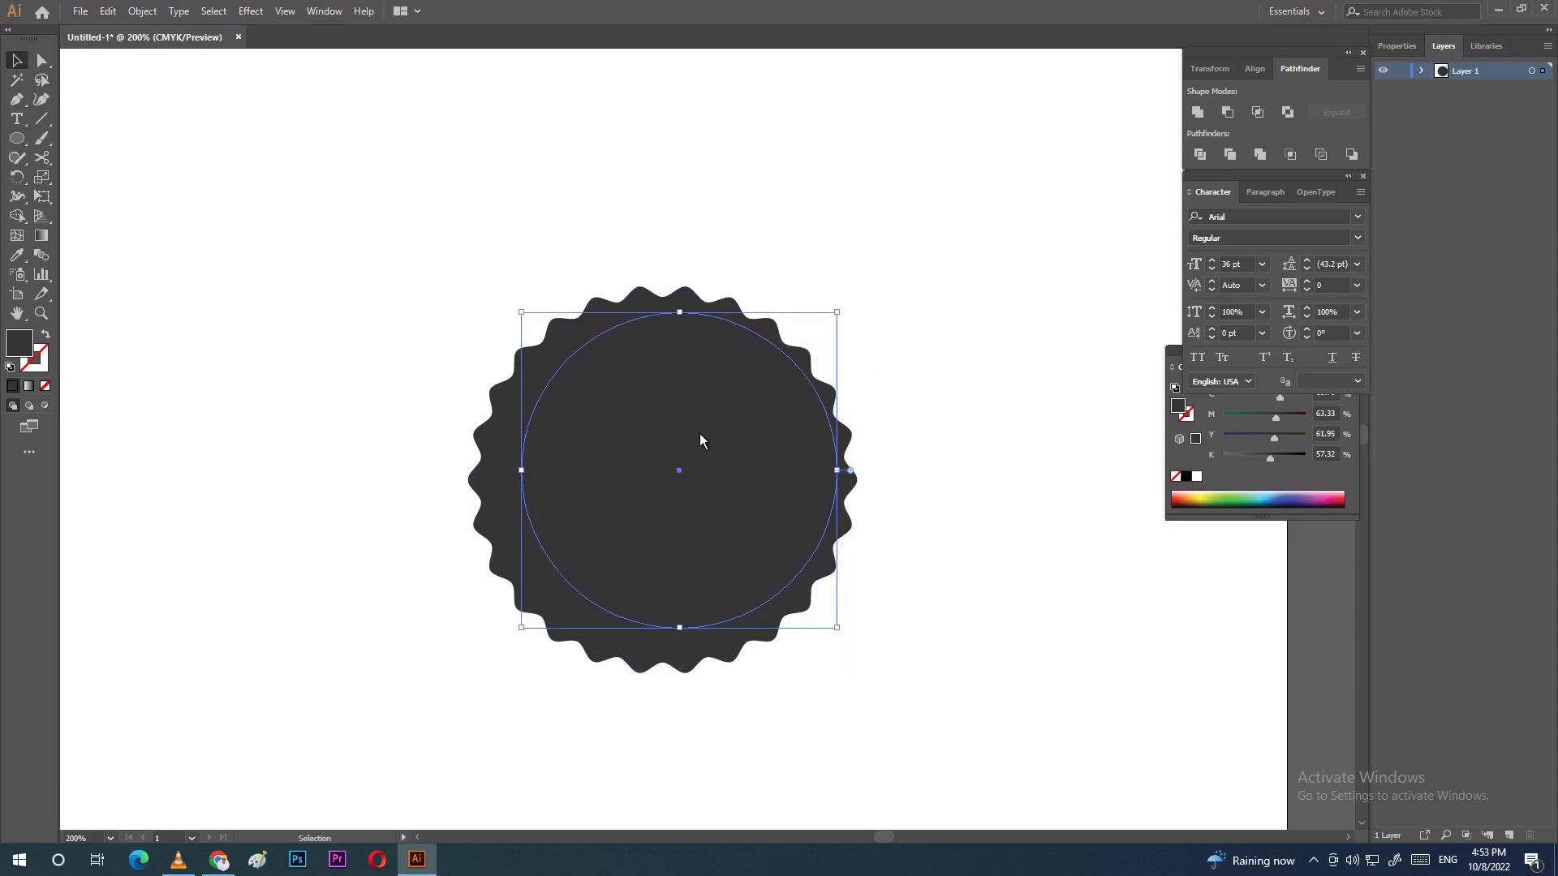
left_click_drag(707, 455, 692, 466)
left_click_drag(407, 262, 907, 703)
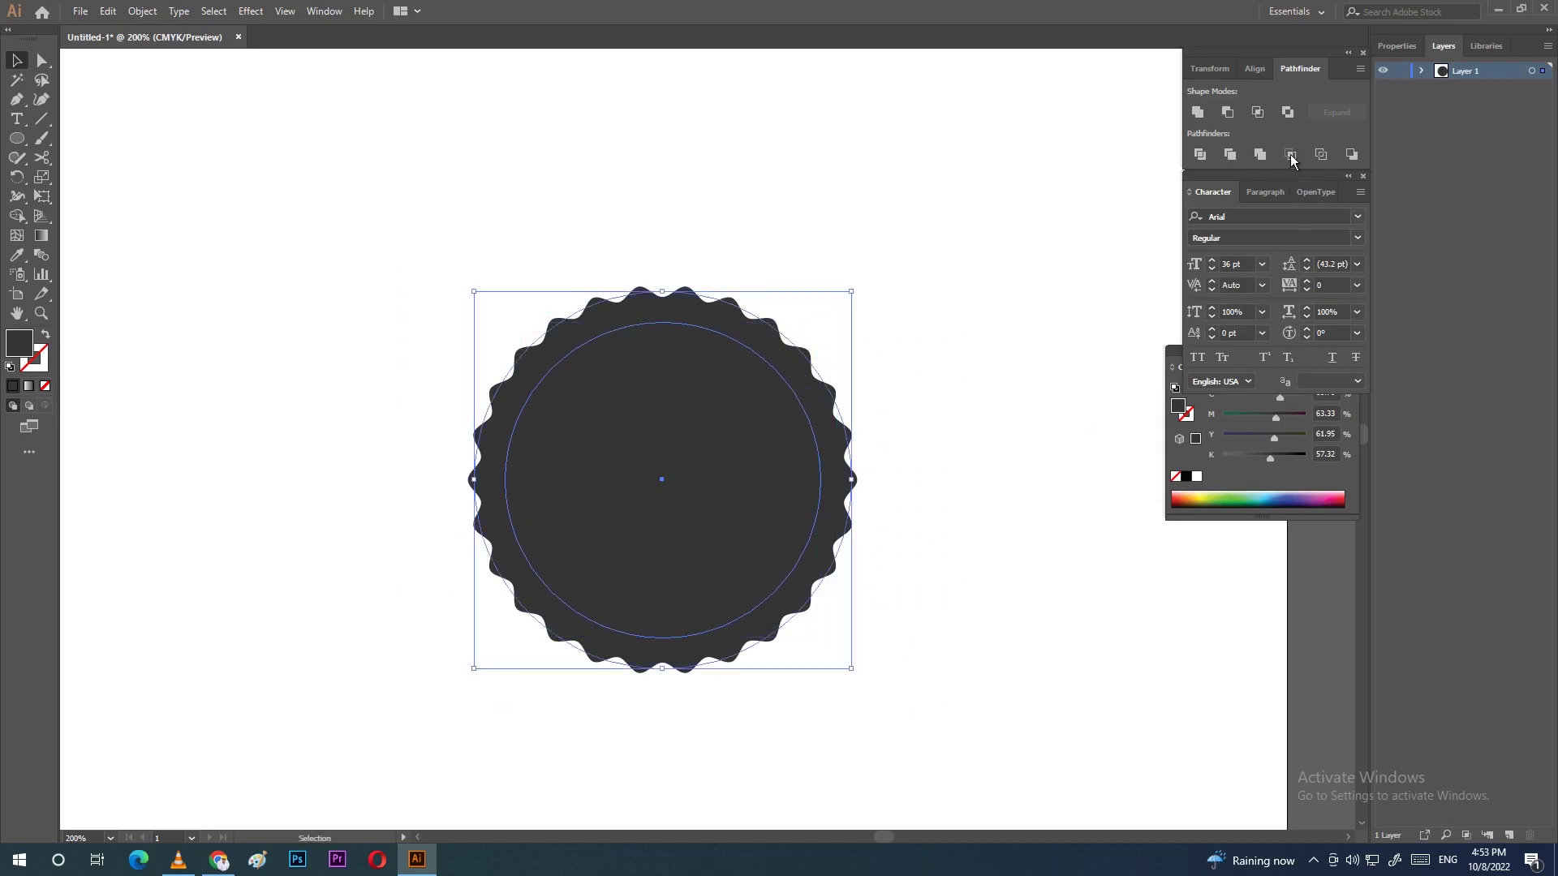
Step: Align the circle and badge on both their horizontal and vertical centres
left_click(1252, 69)
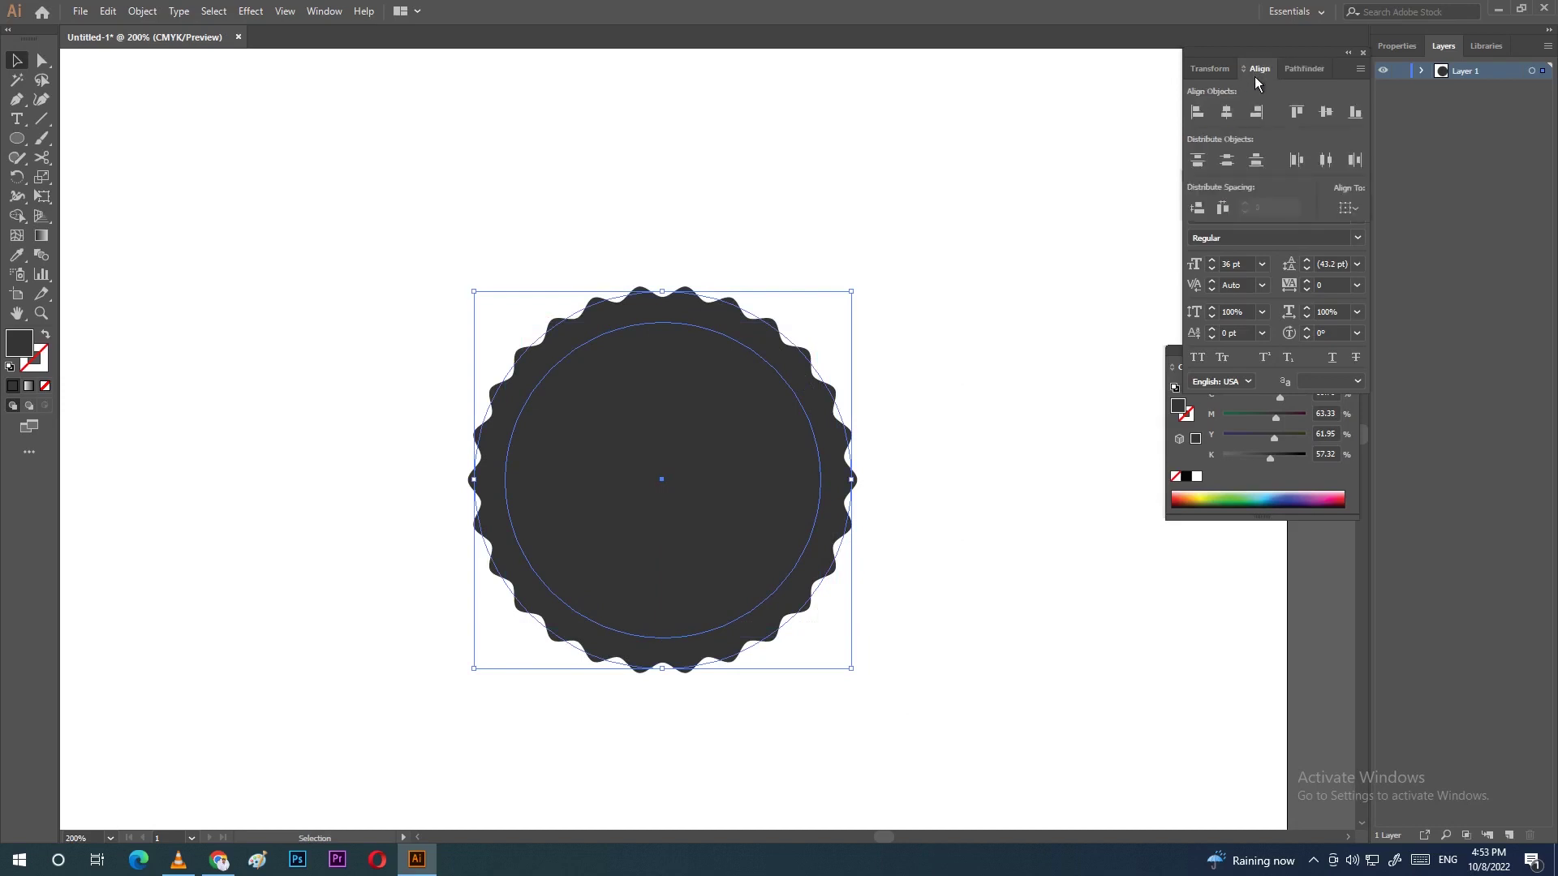
left_click(931, 328)
left_click_drag(654, 423, 706, 473)
left_click_drag(492, 236, 905, 595)
left_click(557, 234)
left_click_drag(505, 217, 881, 596)
left_click(1228, 113)
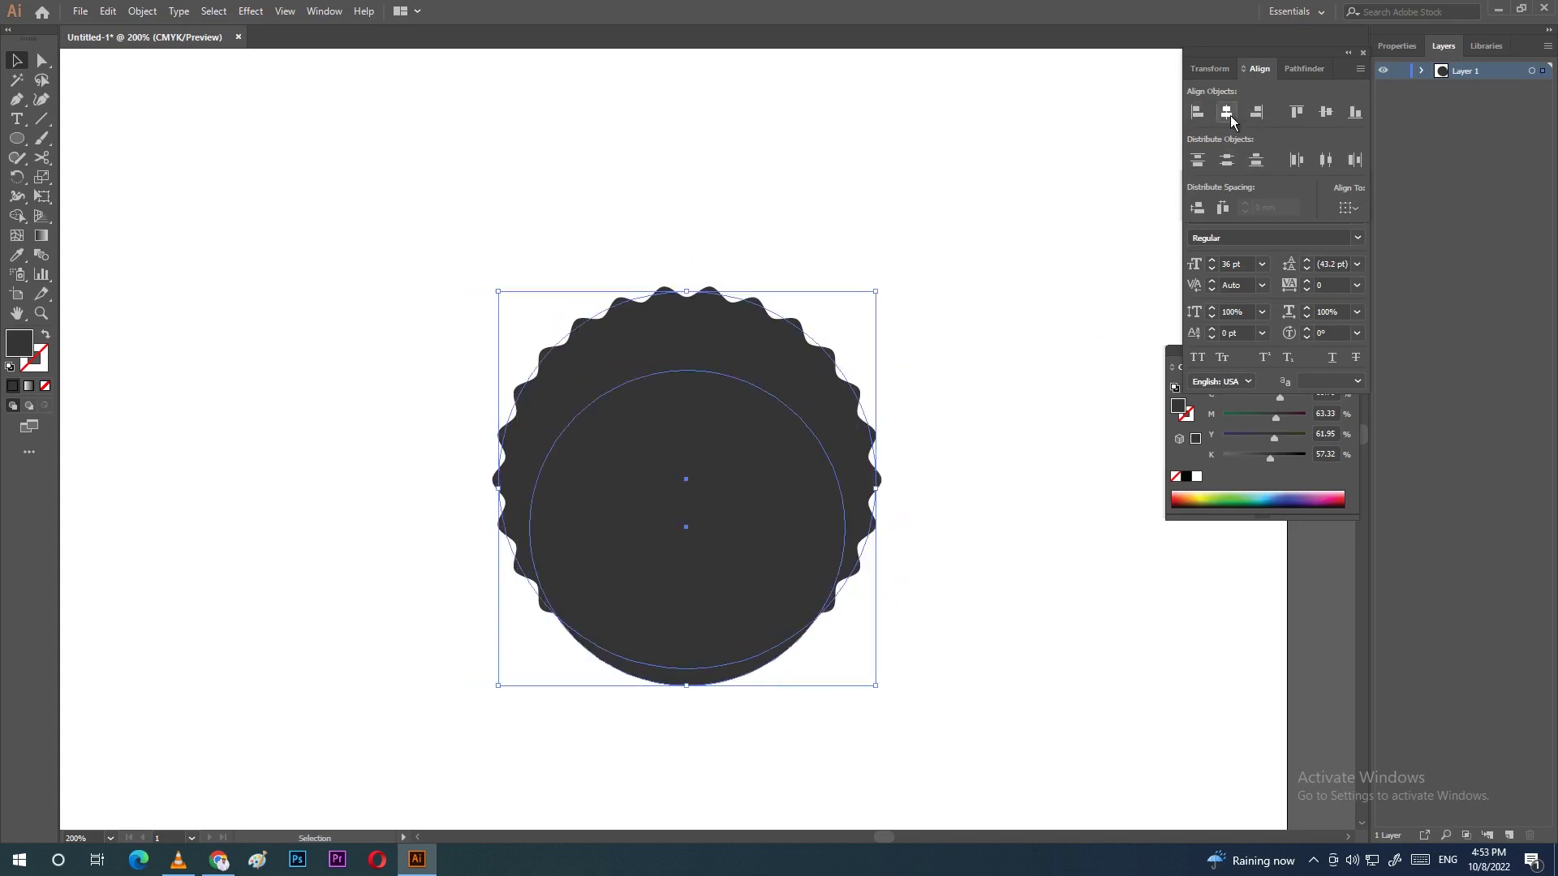
left_click(1324, 114)
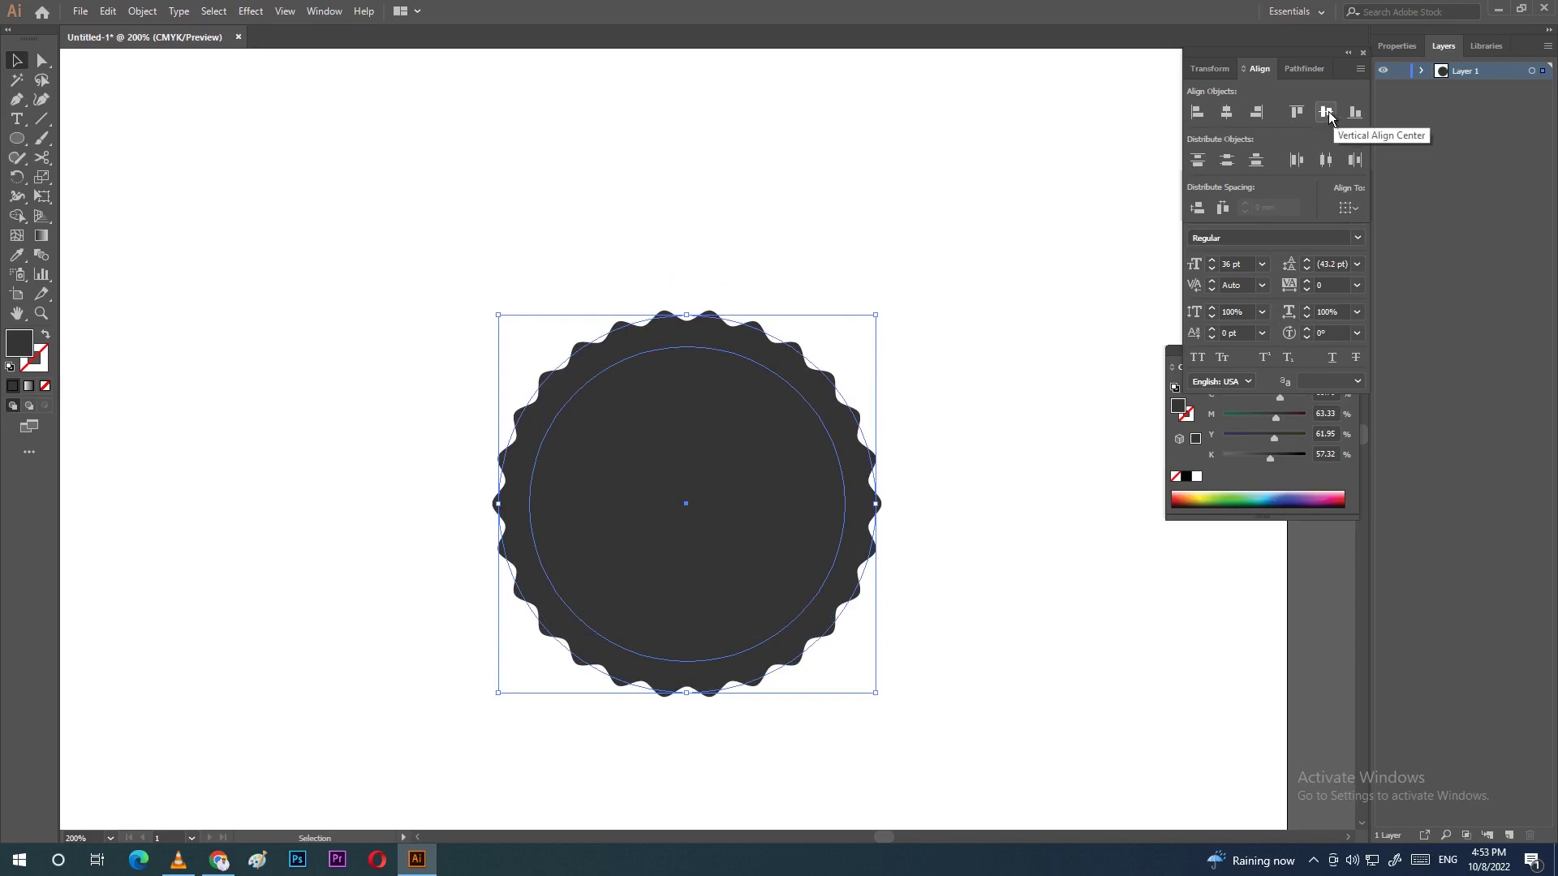
Step: Set the inner circle's fill to None, leaving only its outline
left_click(605, 280)
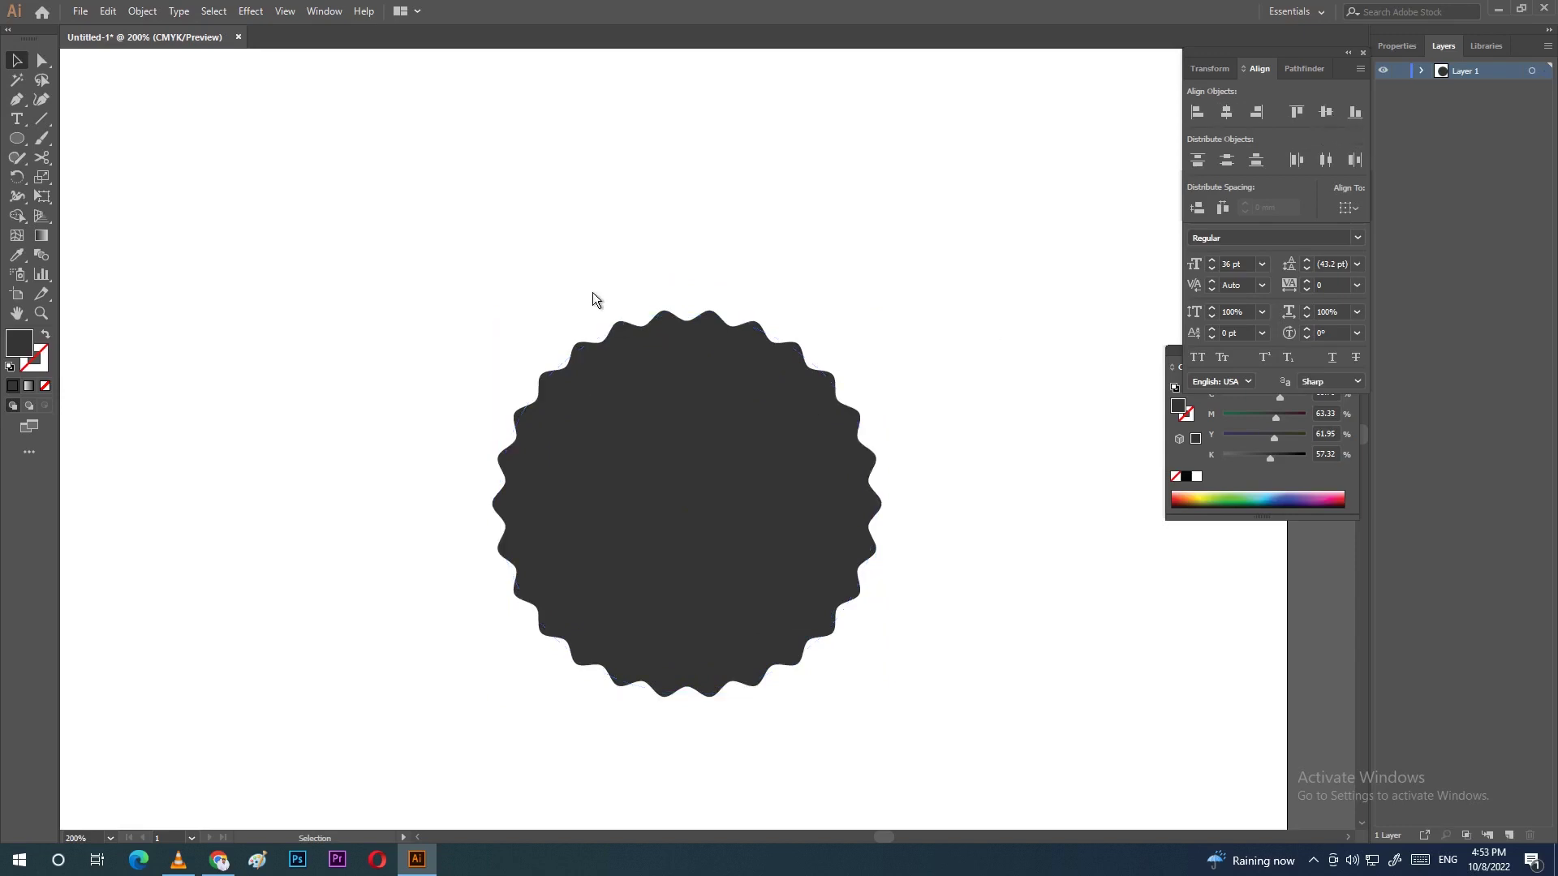
left_click(741, 435)
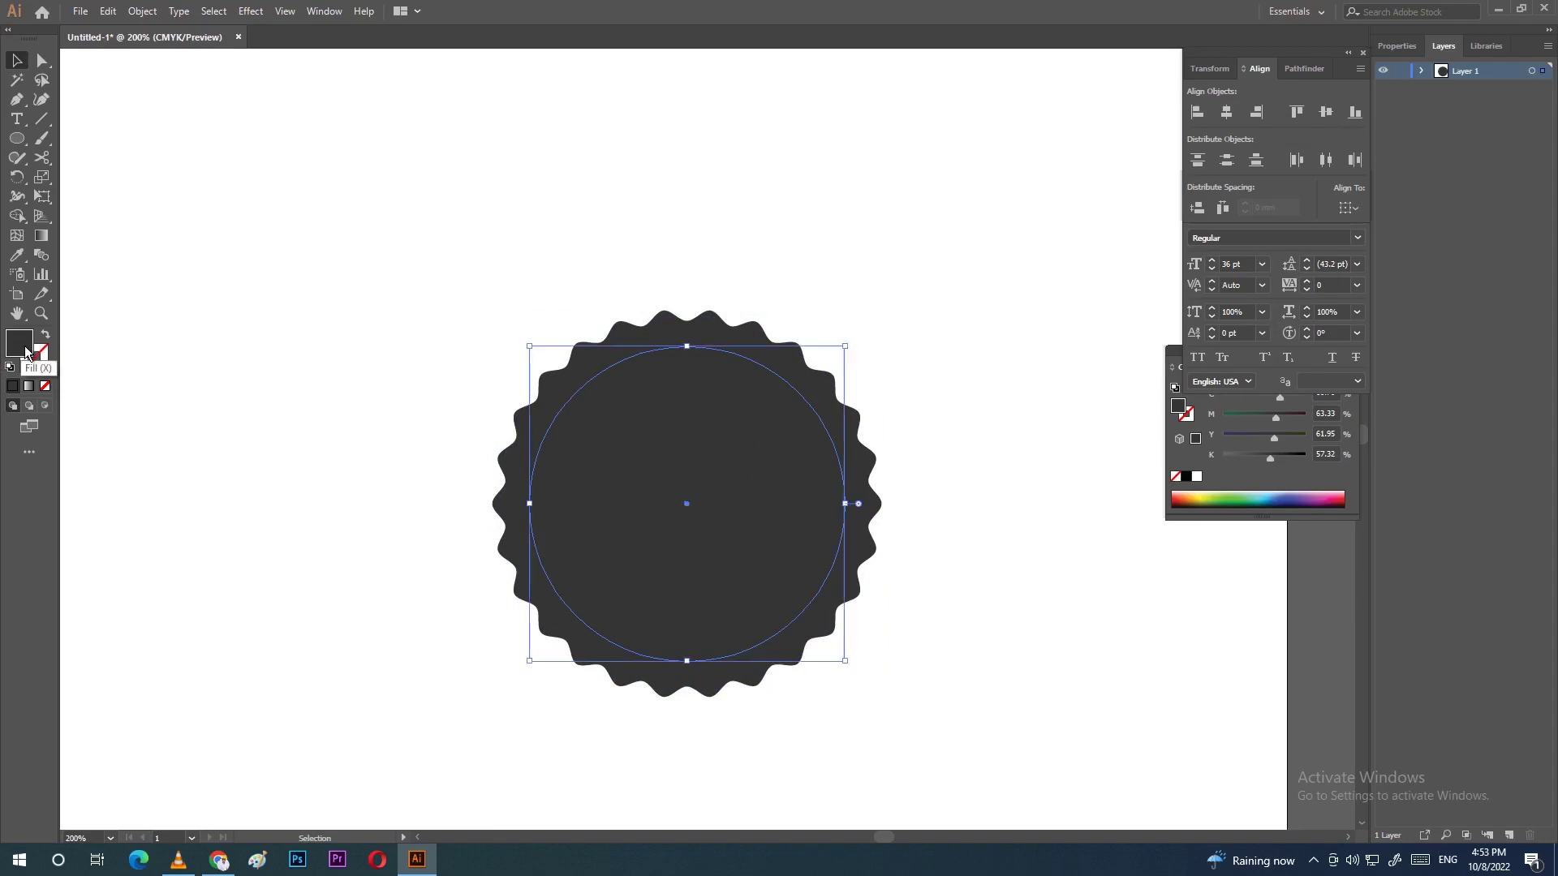
left_click(46, 385)
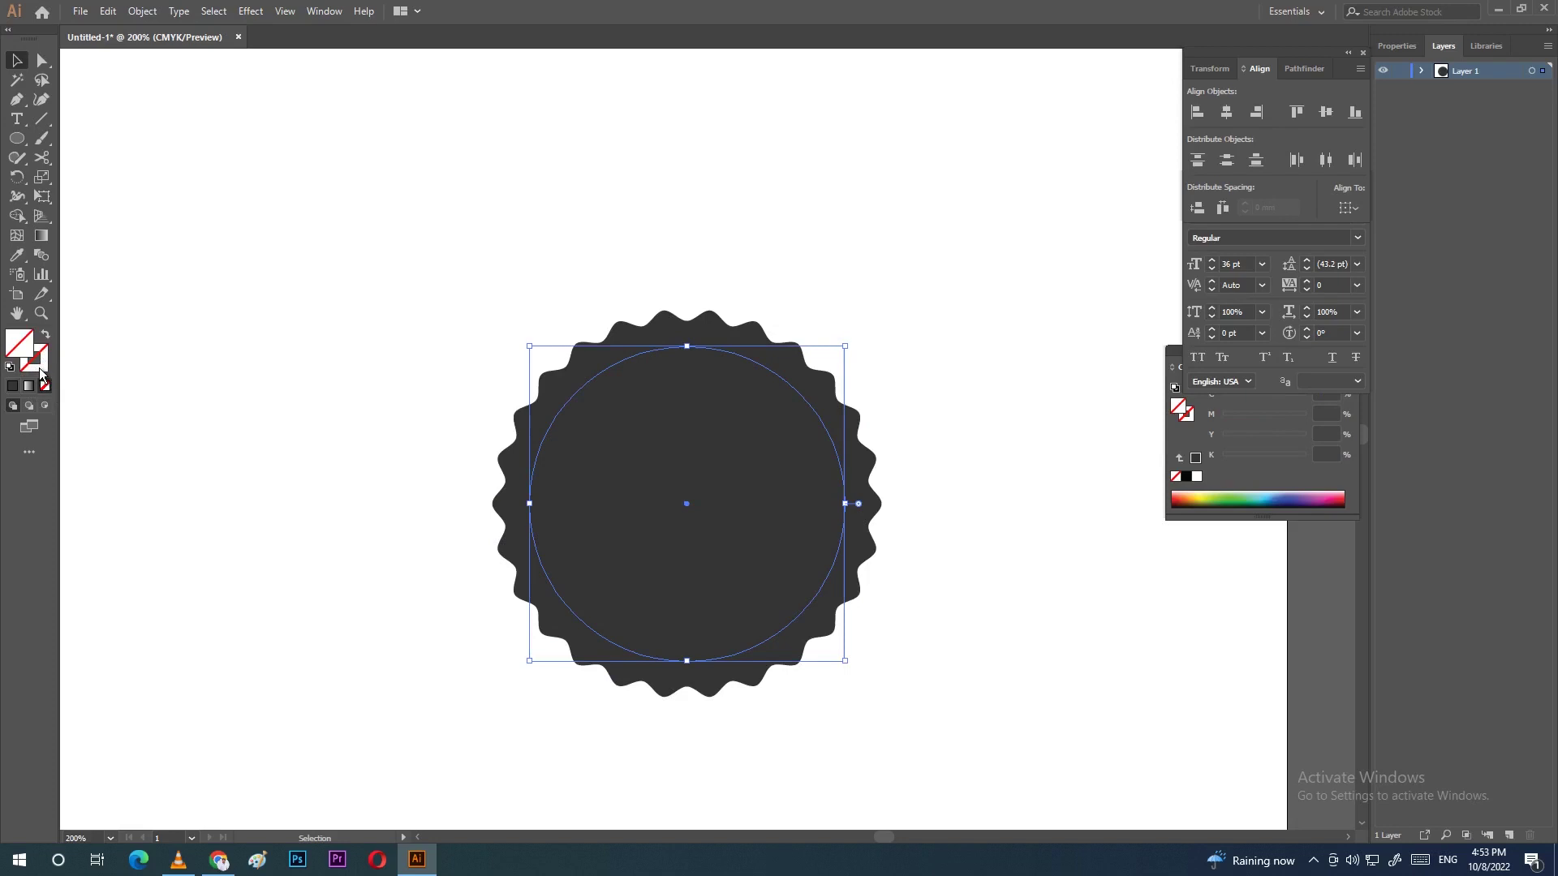
Step: Give the inner circle a white #ffffff stroke and zoom in to 300% to check it
left_click(12, 388)
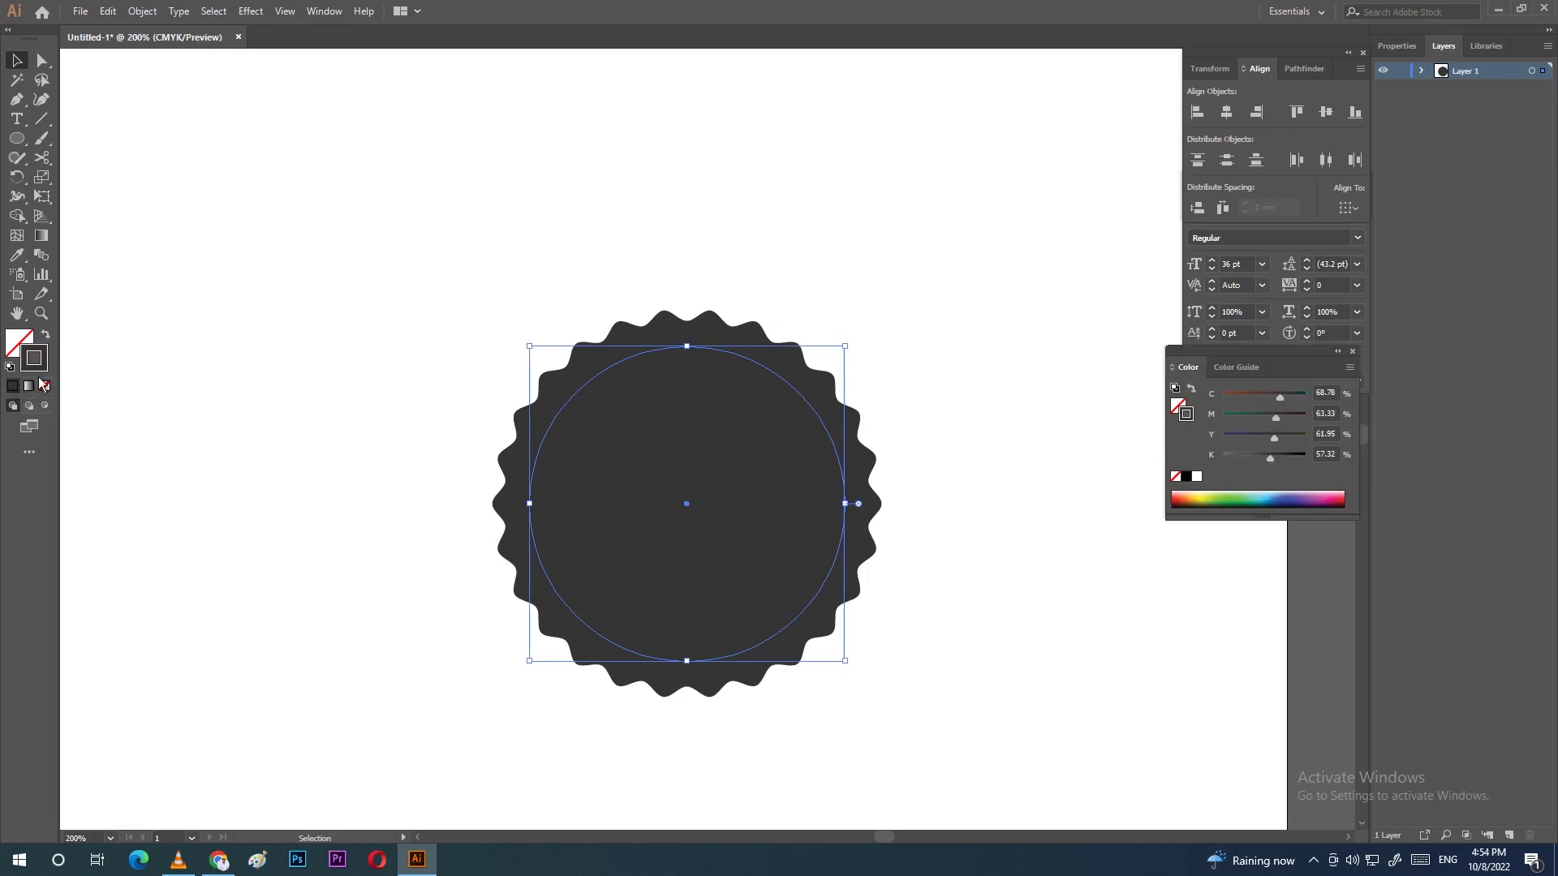
double_click(38, 364)
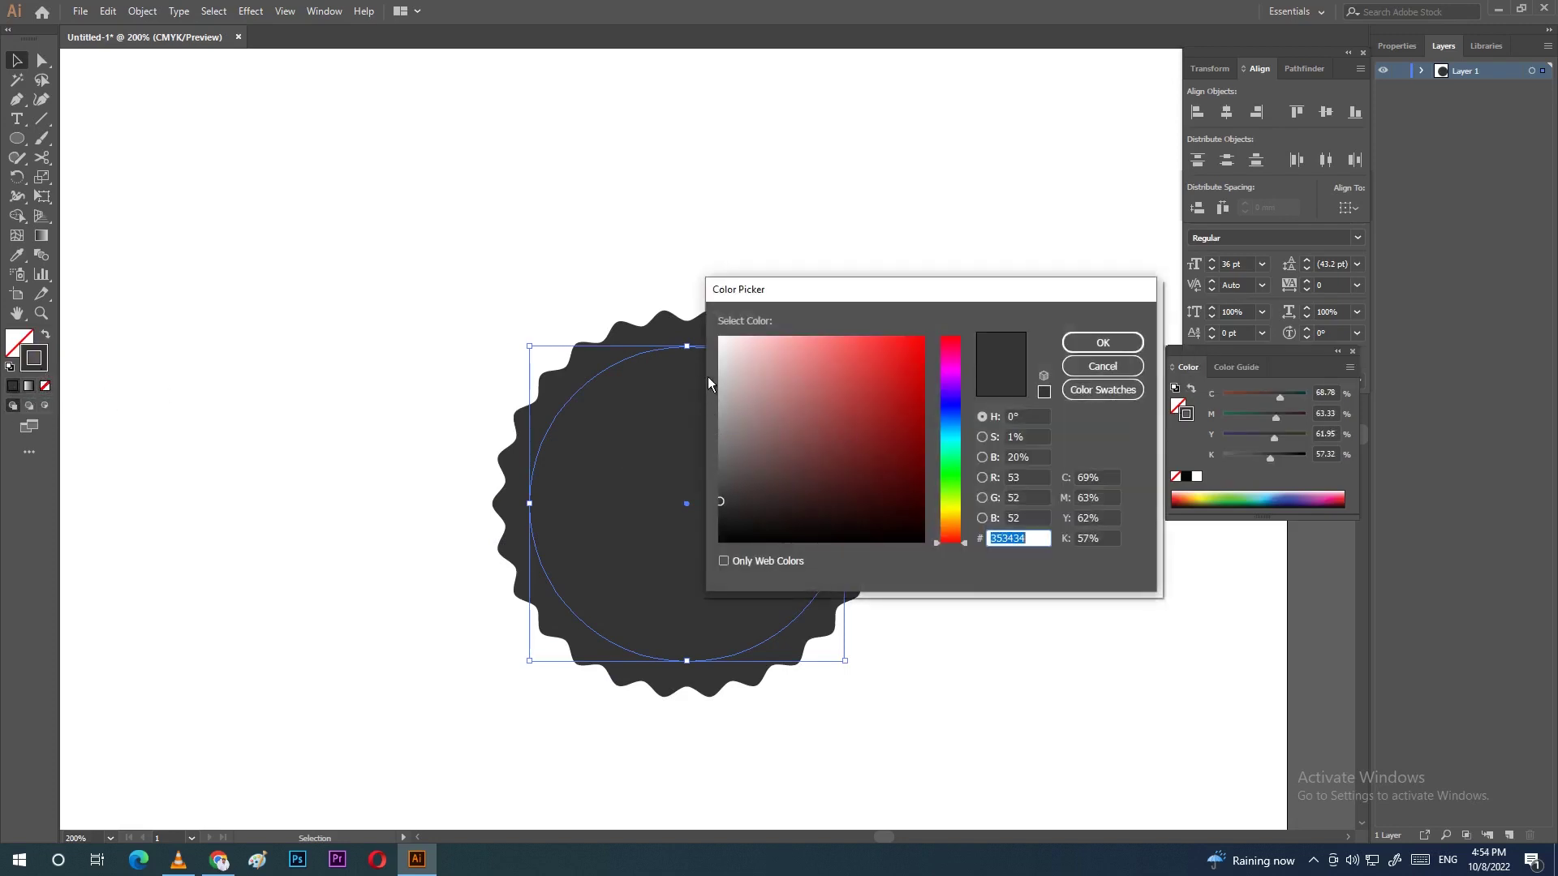
left_click_drag(719, 365, 702, 327)
left_click(1103, 343)
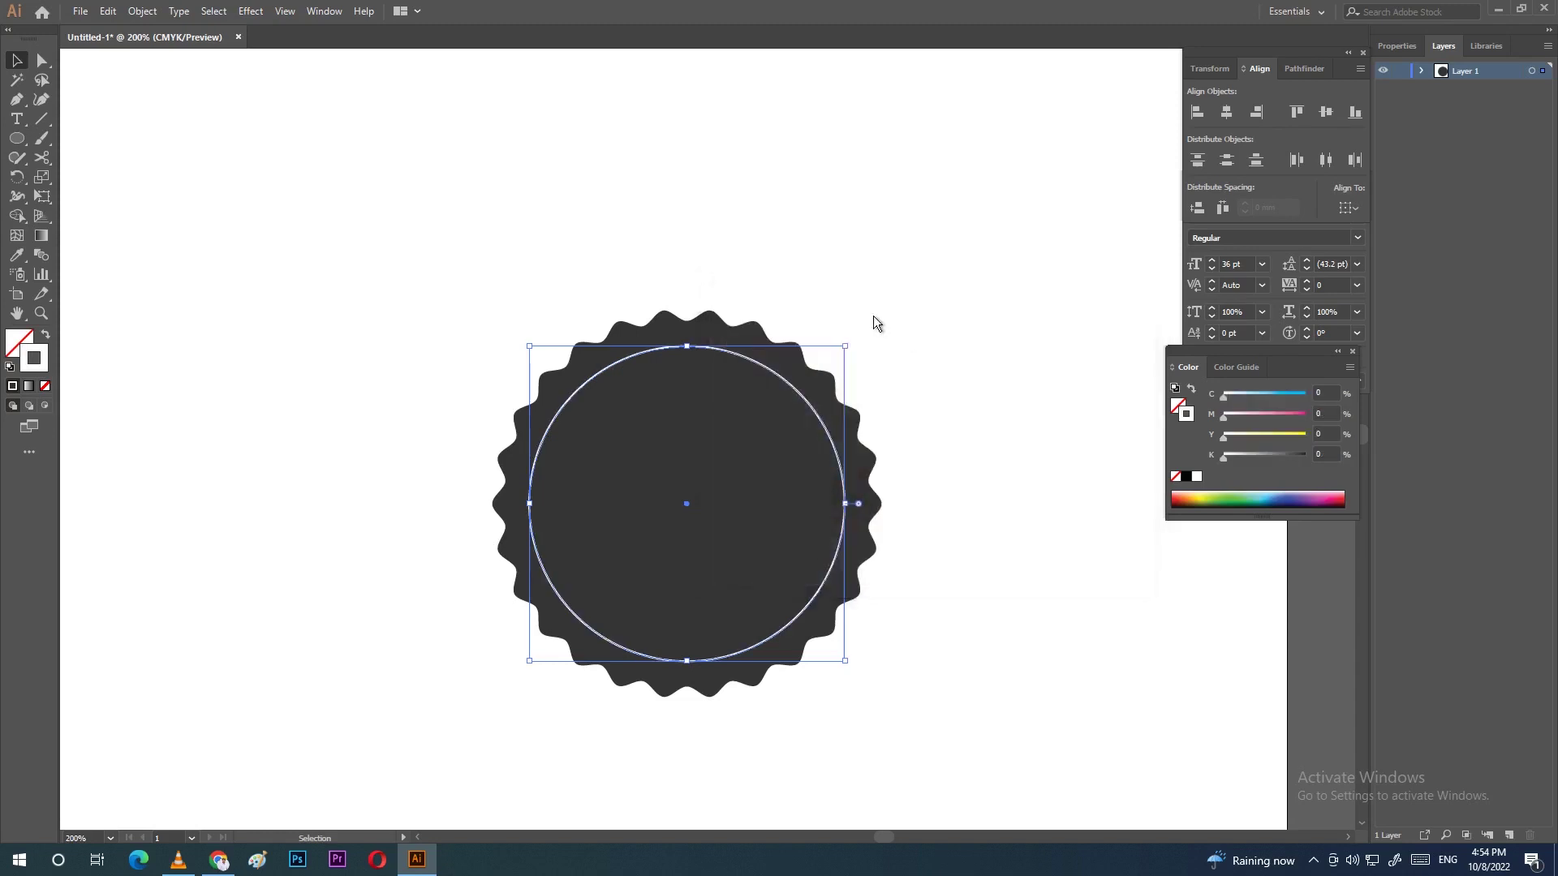
scroll(748, 653, "up", 1)
left_click(349, 275)
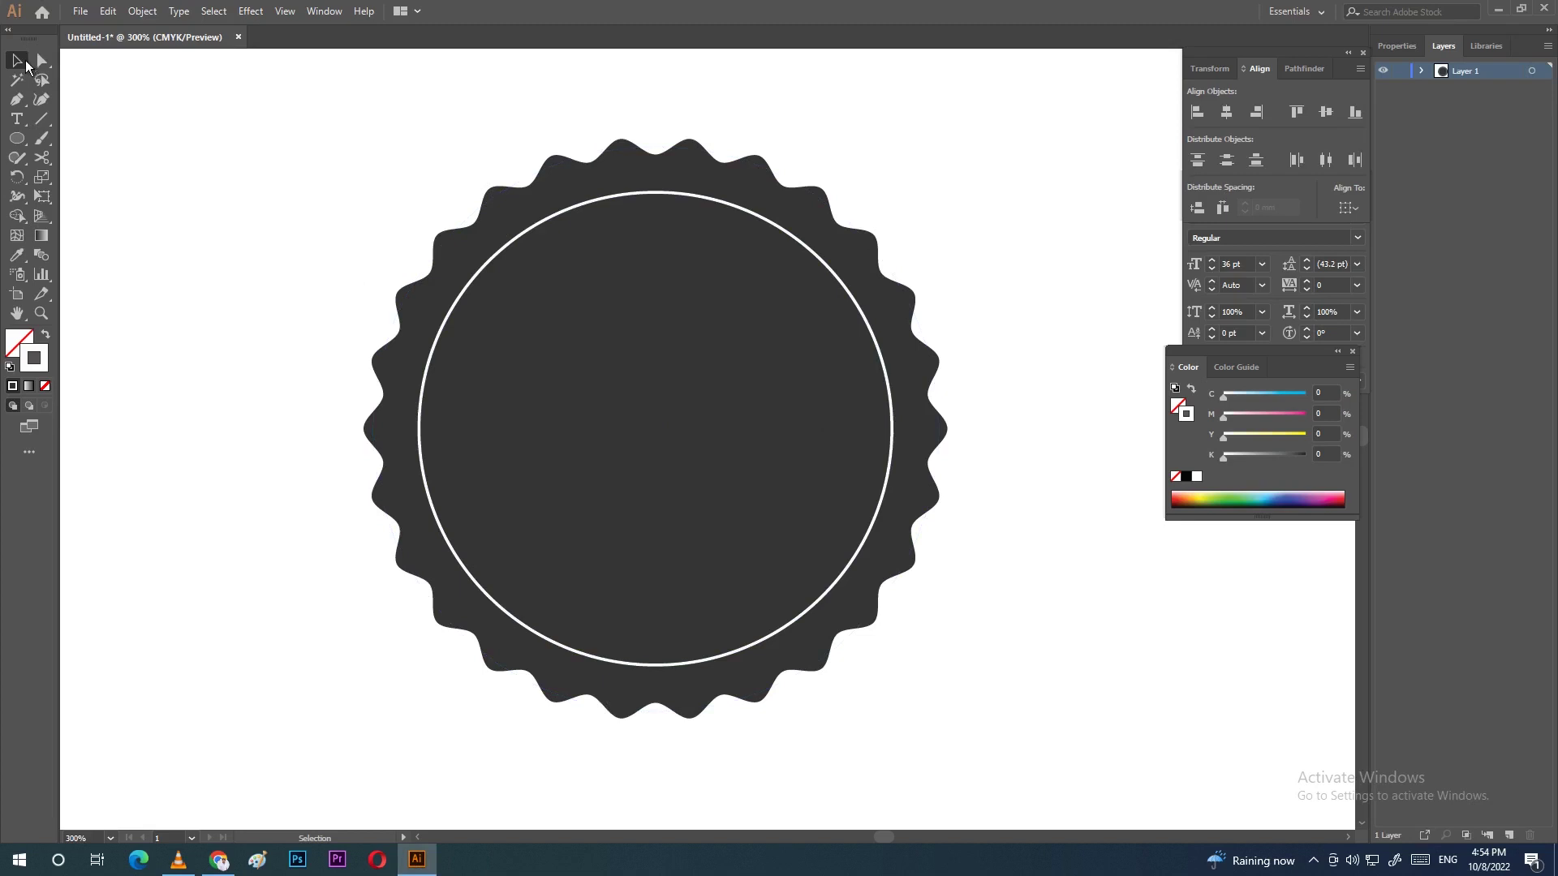
left_click(491, 262)
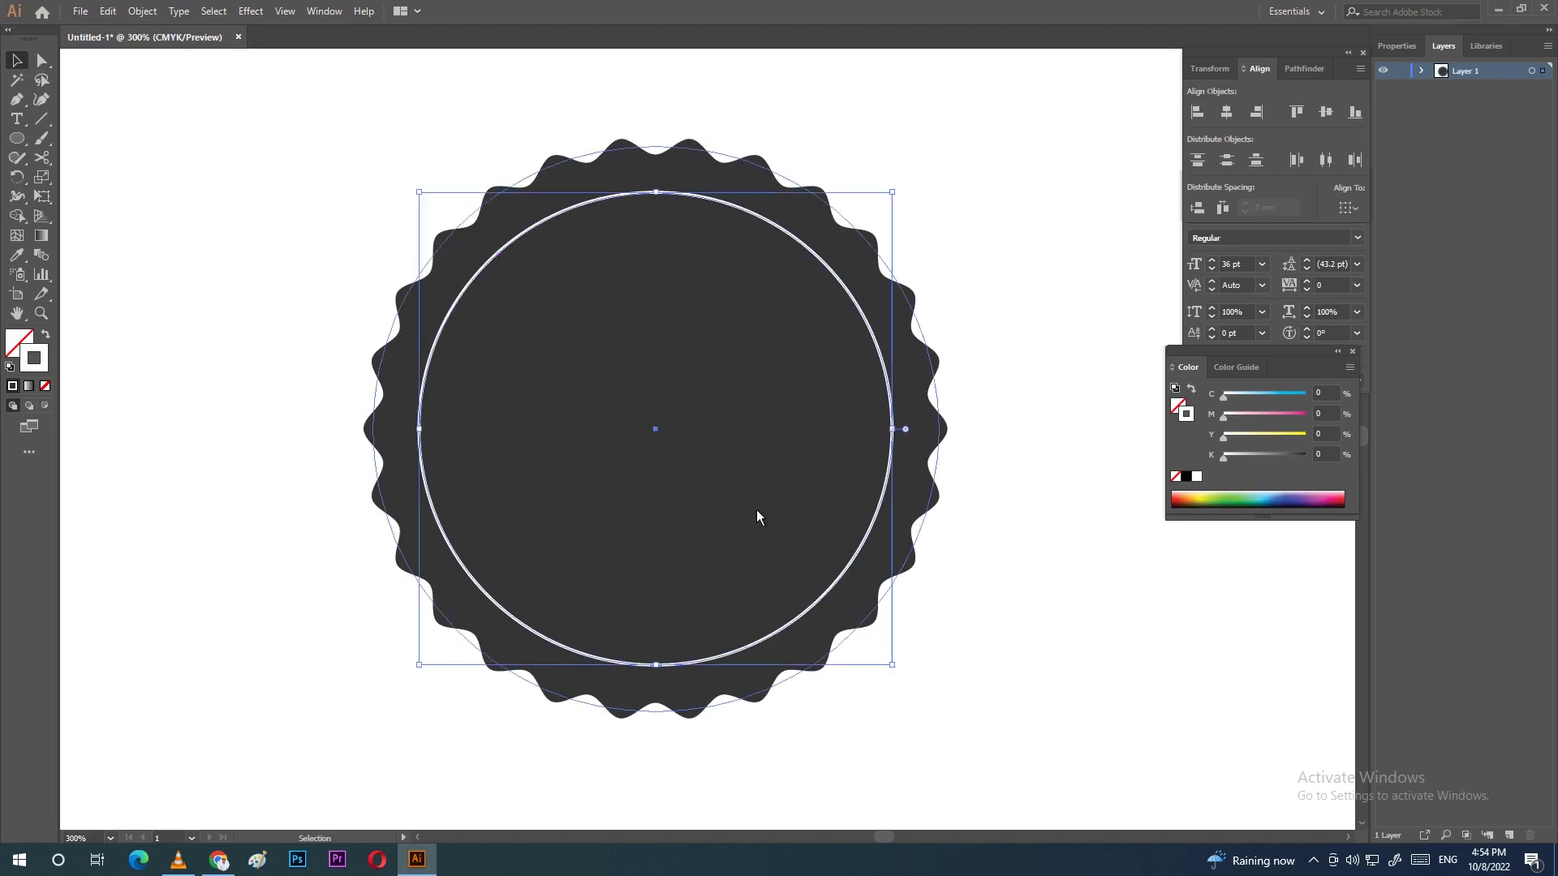
Step: Scale a copy of the white circle to about 46 mm and centre all shapes on the badge
key("a")
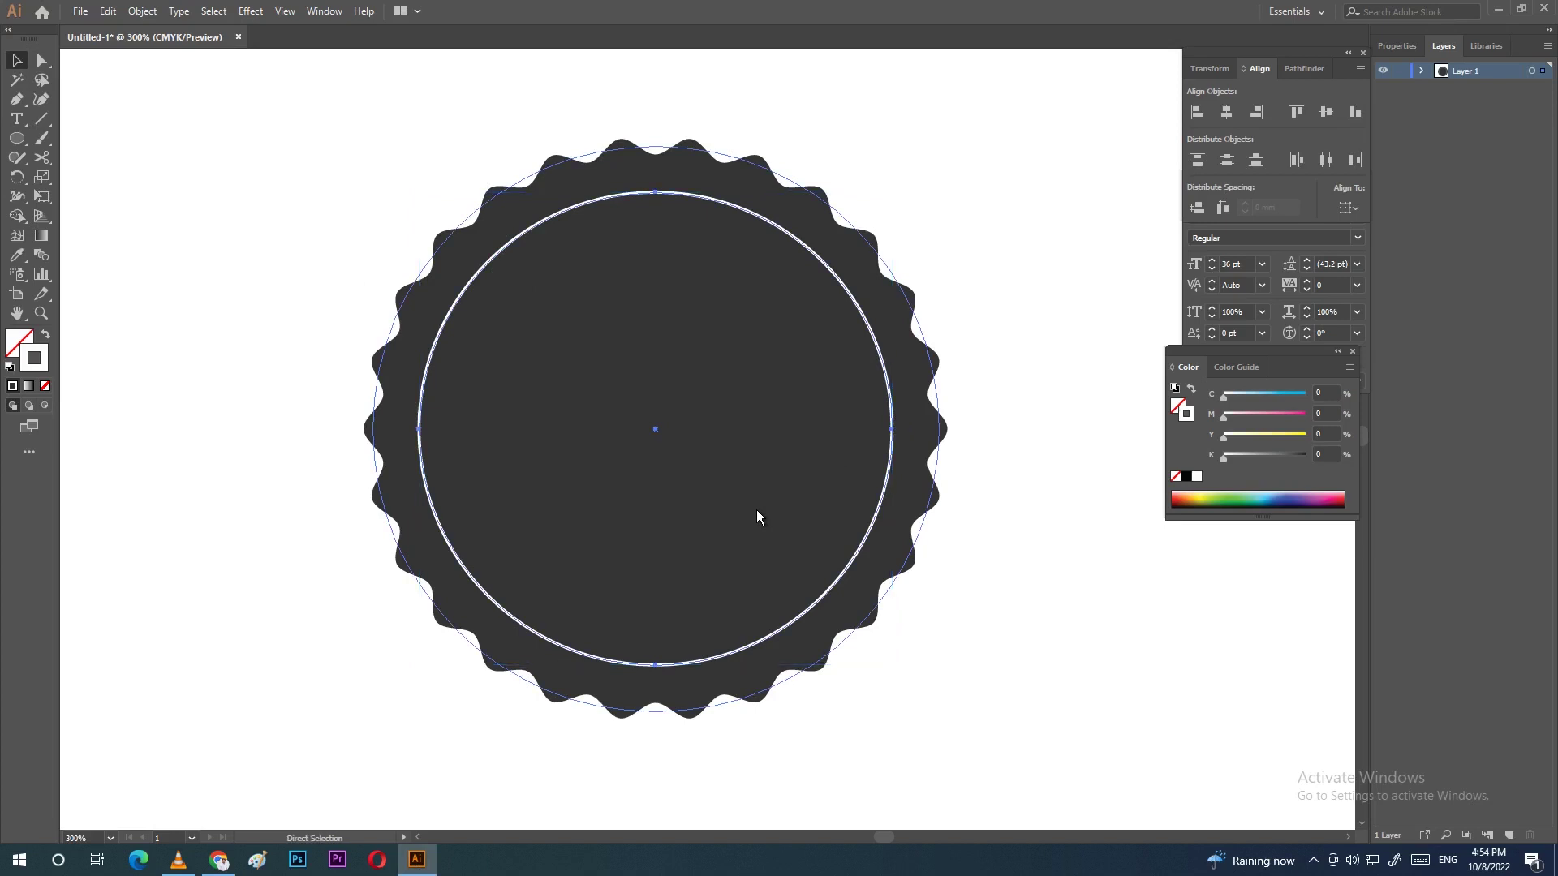
key("ctrl+v")
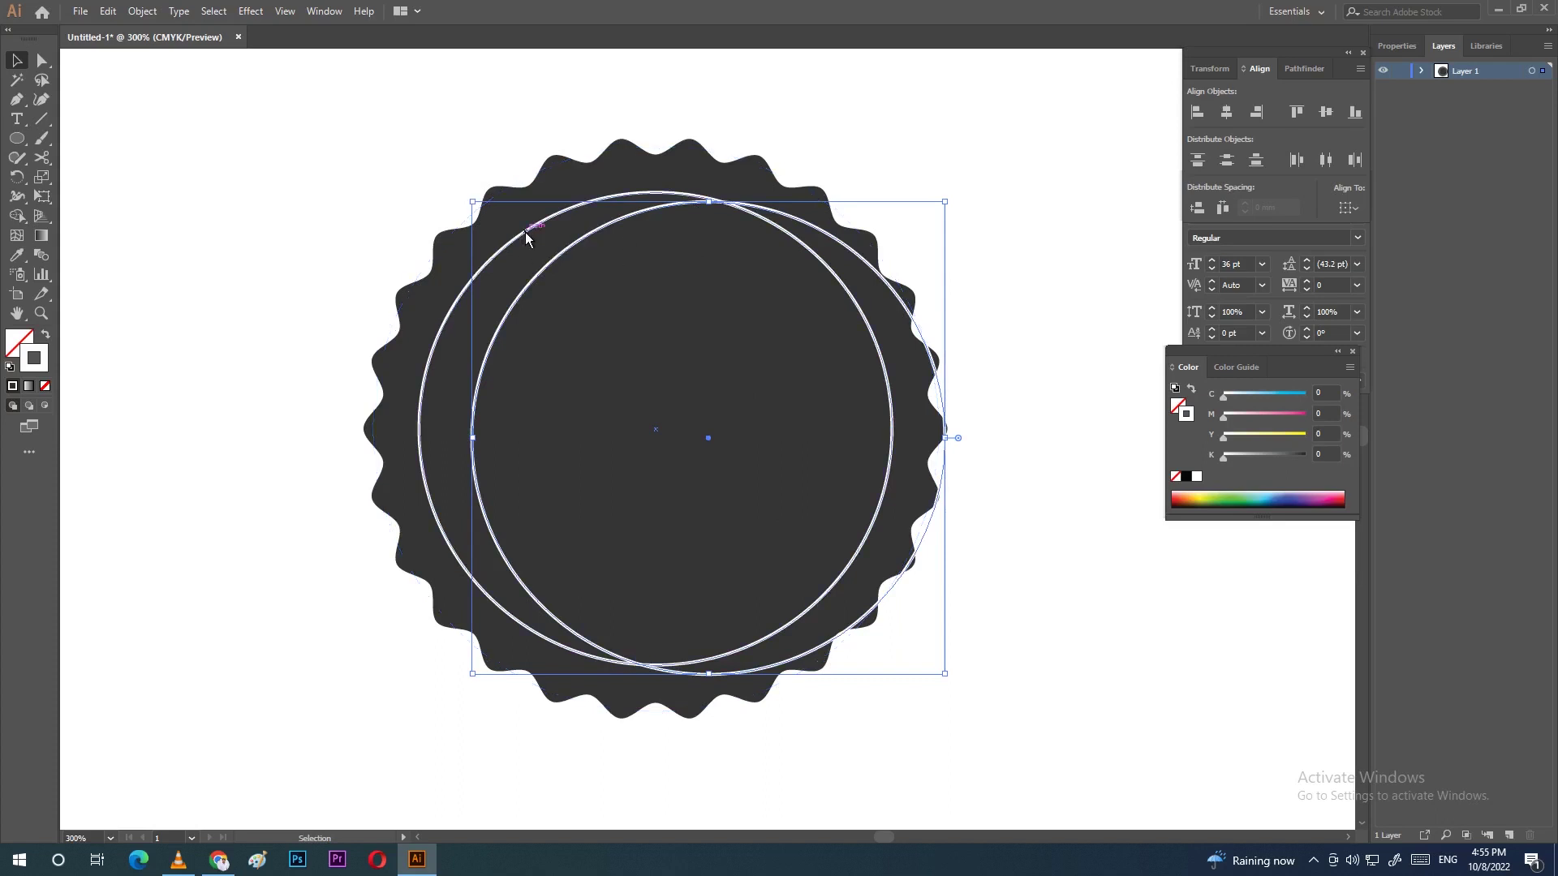
key("ctrl+z")
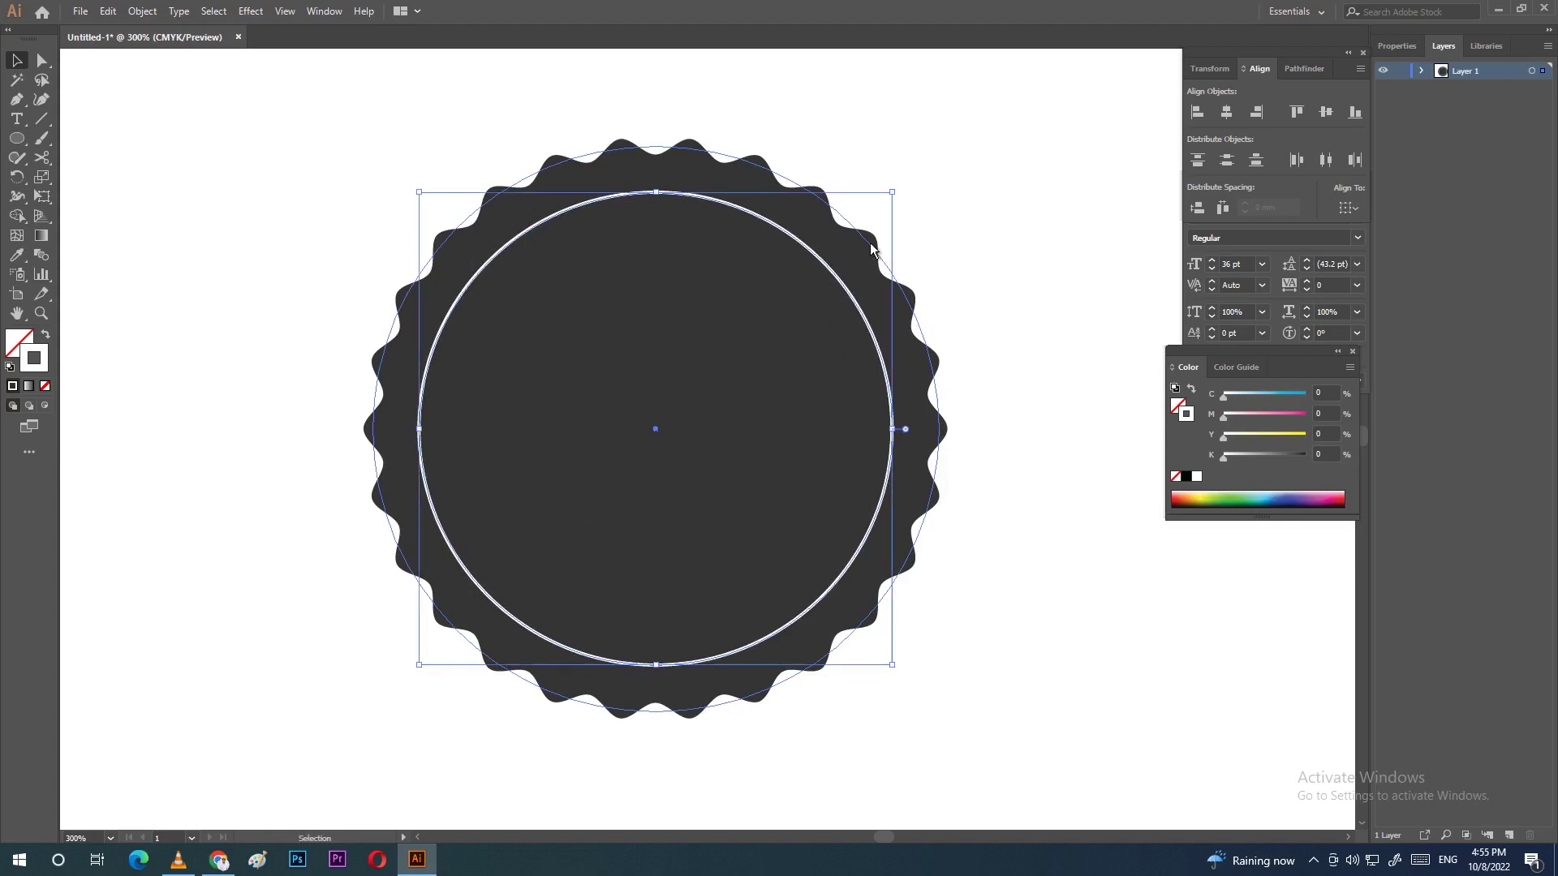
left_click_drag(892, 193, 842, 241)
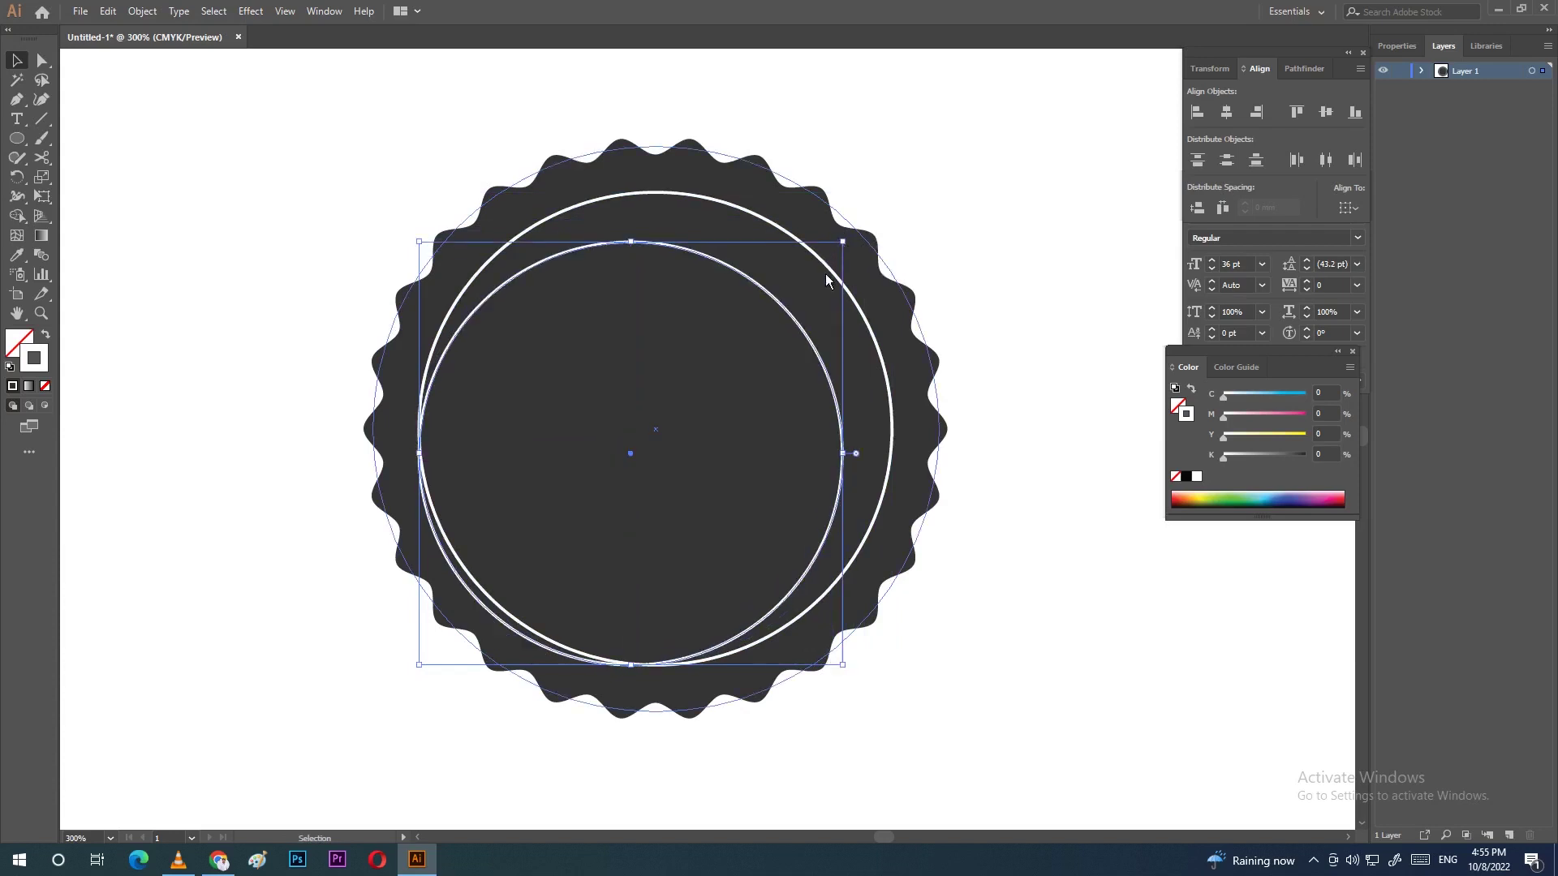
mouse_move(1032, 137)
left_mouse_down()
mouse_move(372, 462)
mouse_move(257, 777)
left_mouse_up()
left_click(1226, 112)
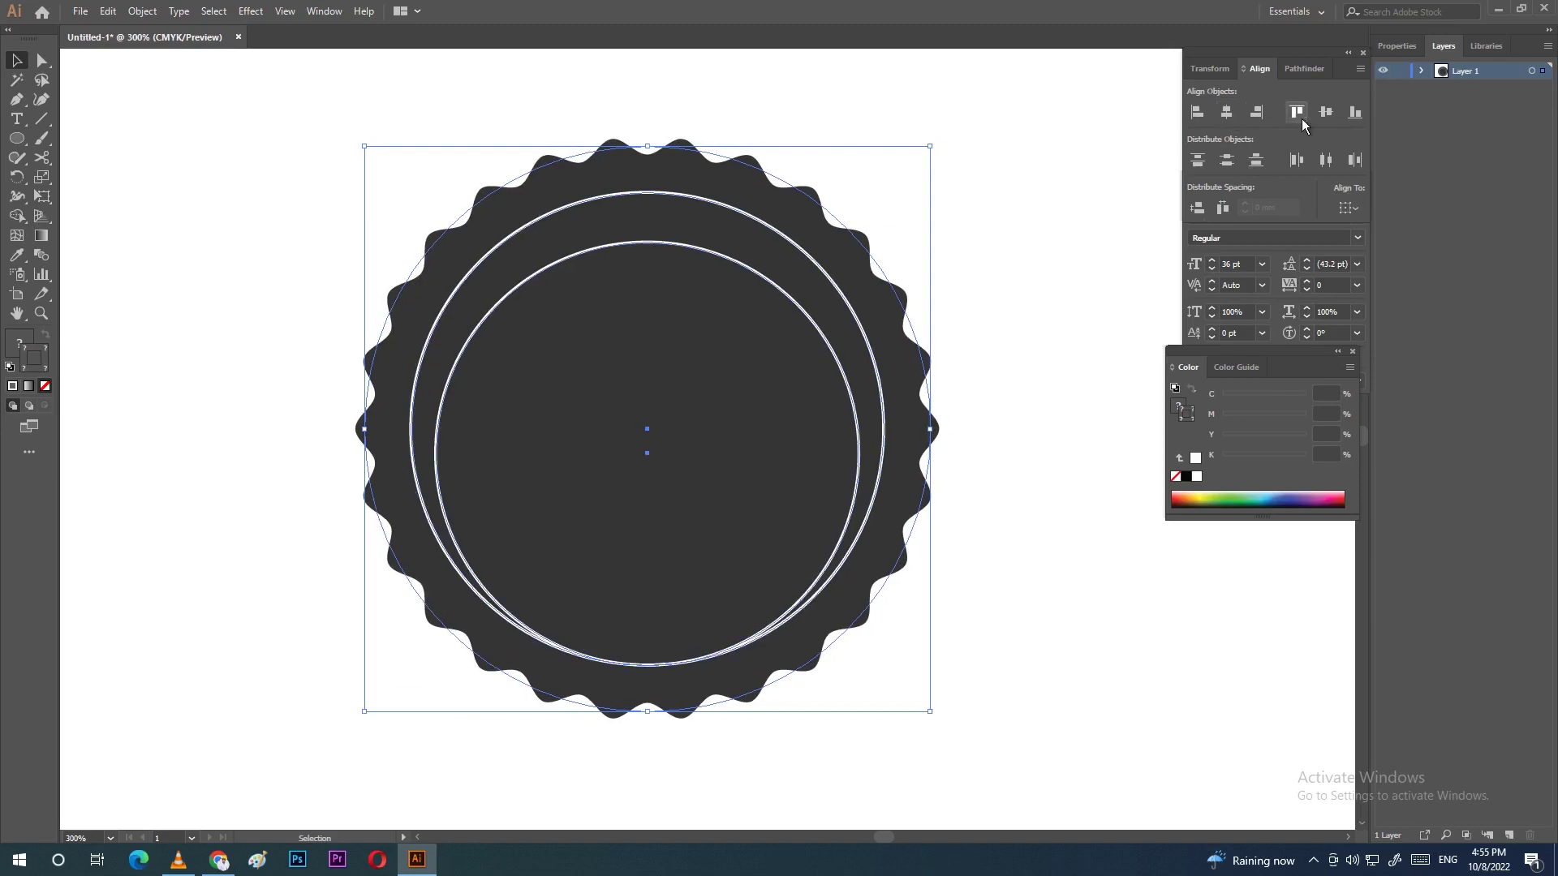
left_click(1326, 112)
left_click(1063, 341)
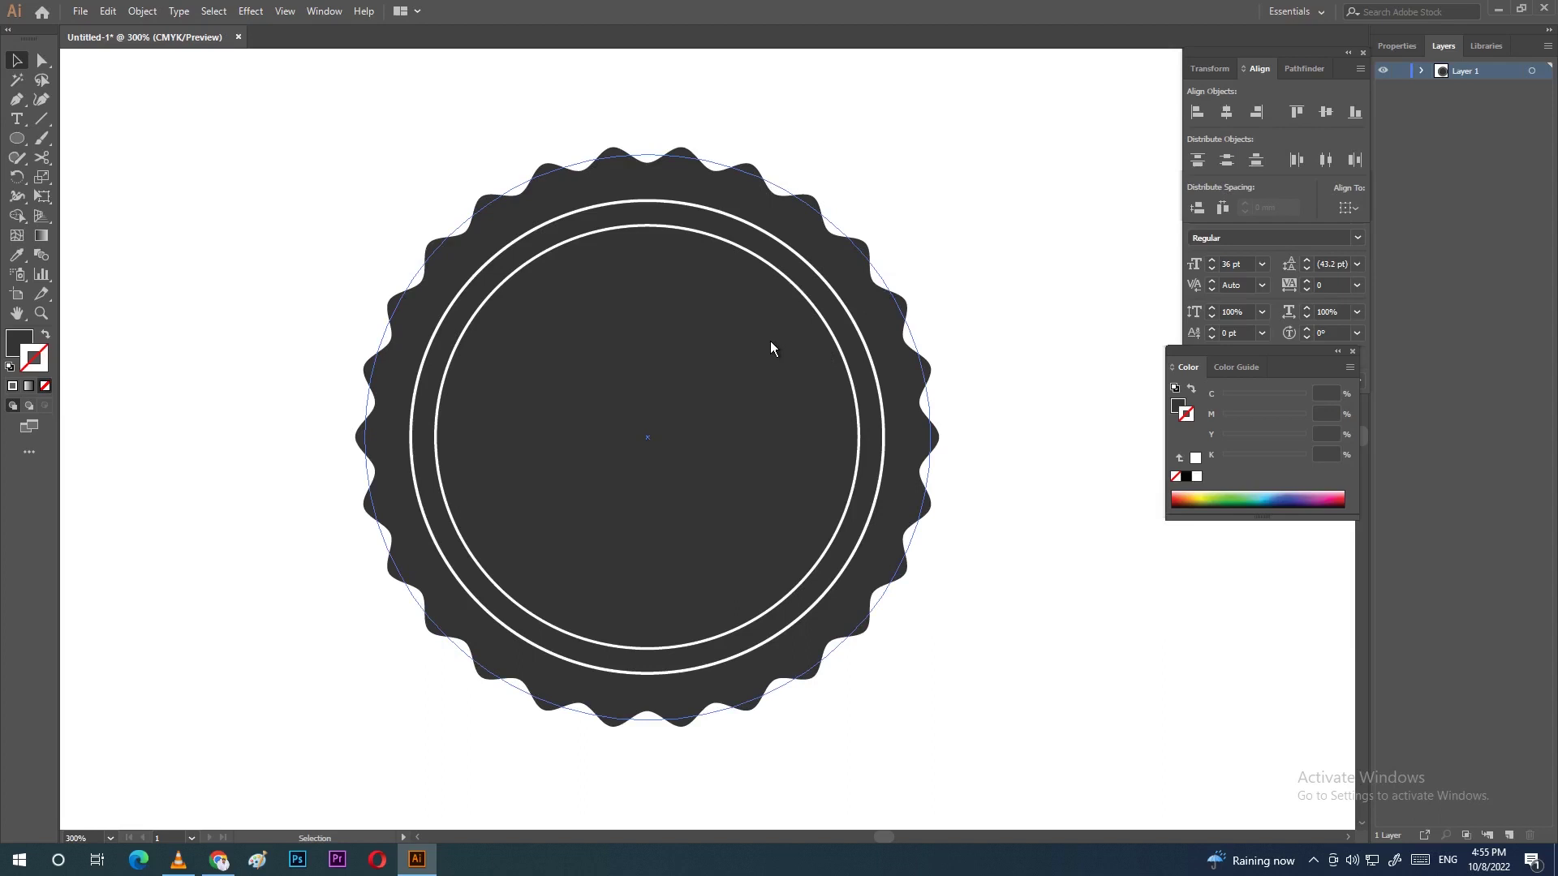
Step: Shrink the inner white circle to about 42 mm and re-centre both circles on the badge
left_click(645, 225)
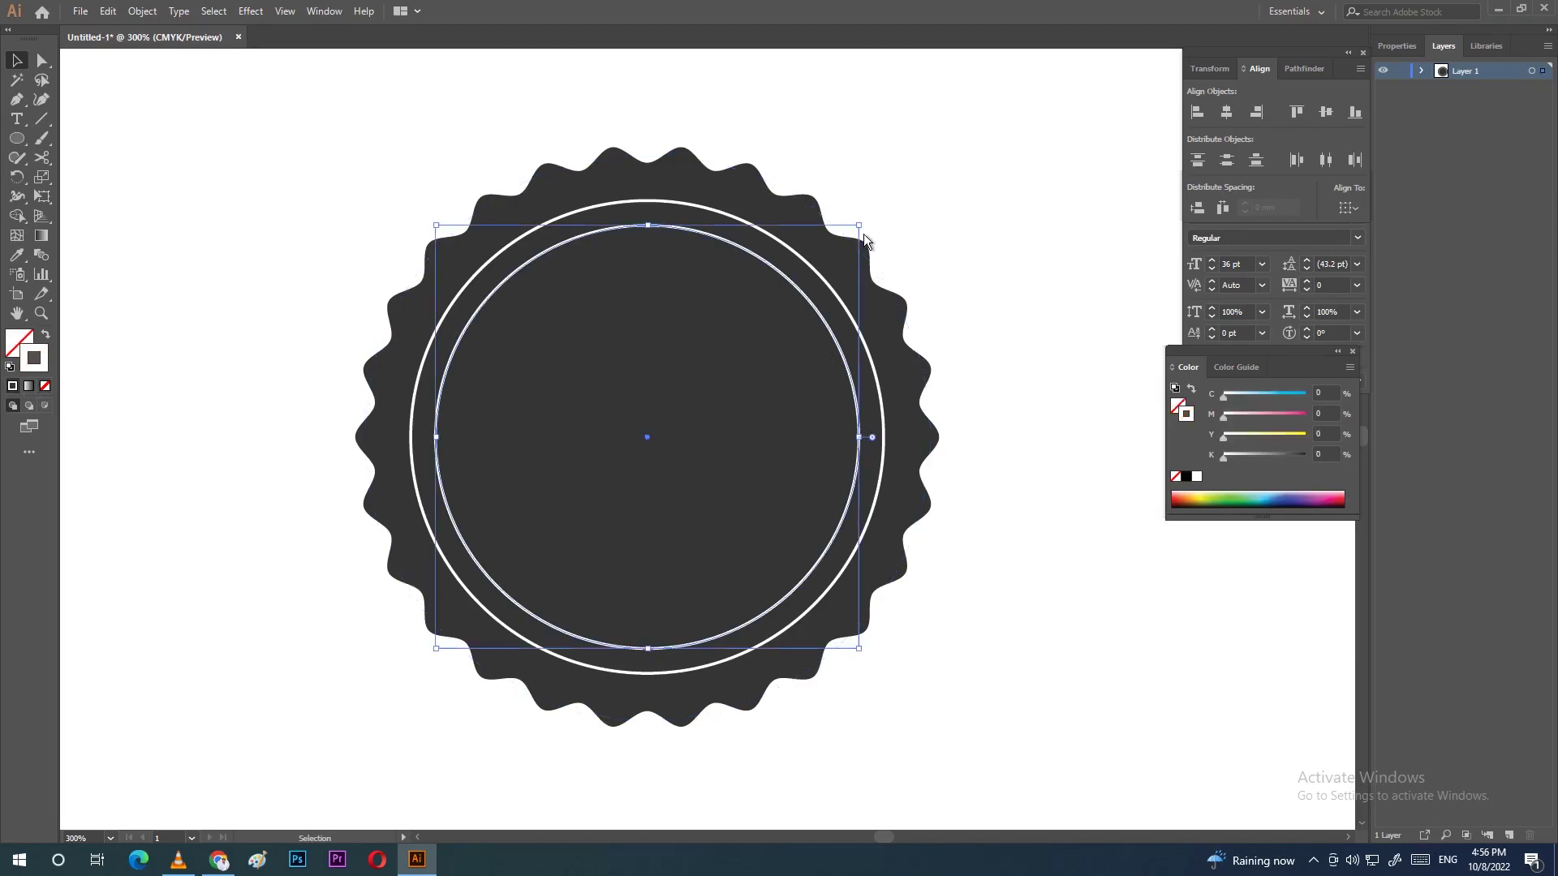
left_click_drag(862, 234, 802, 253)
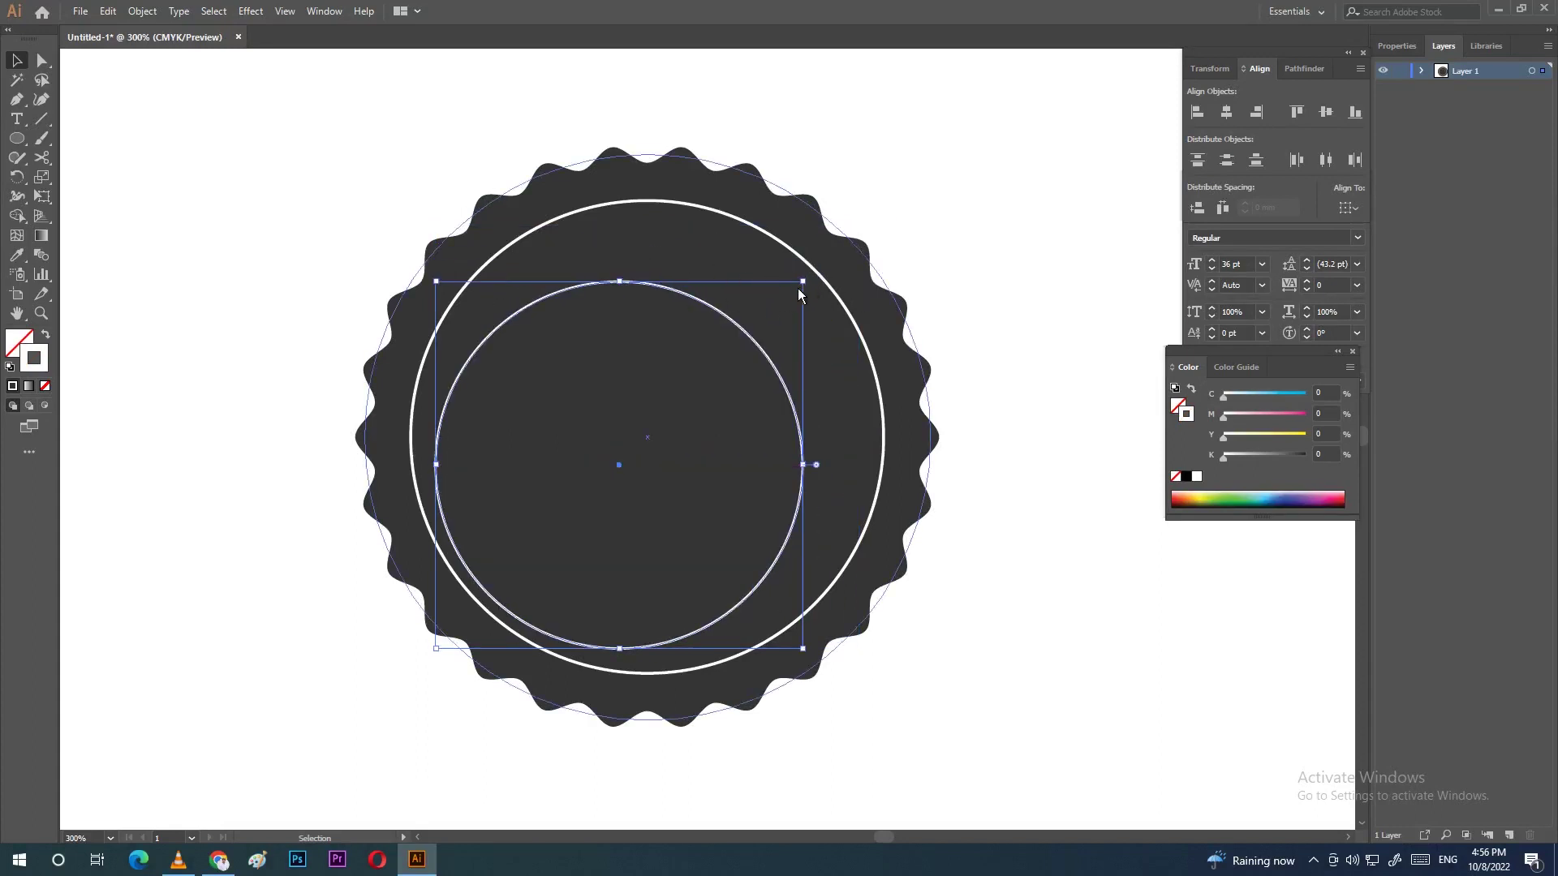
left_click_drag(330, 166, 1001, 708)
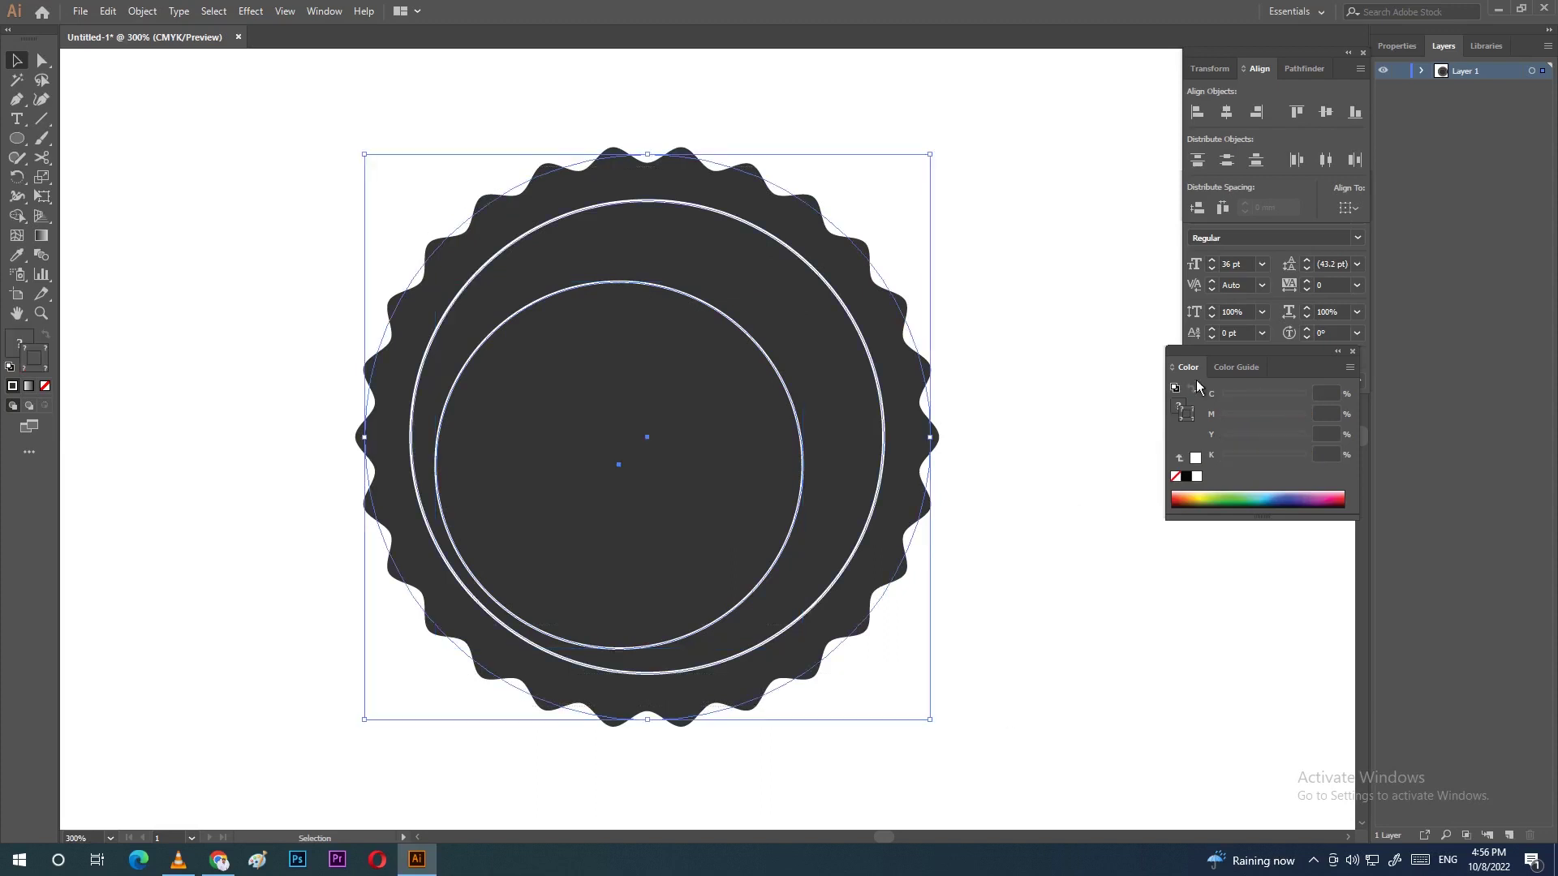
left_click(1227, 111)
left_click(1326, 111)
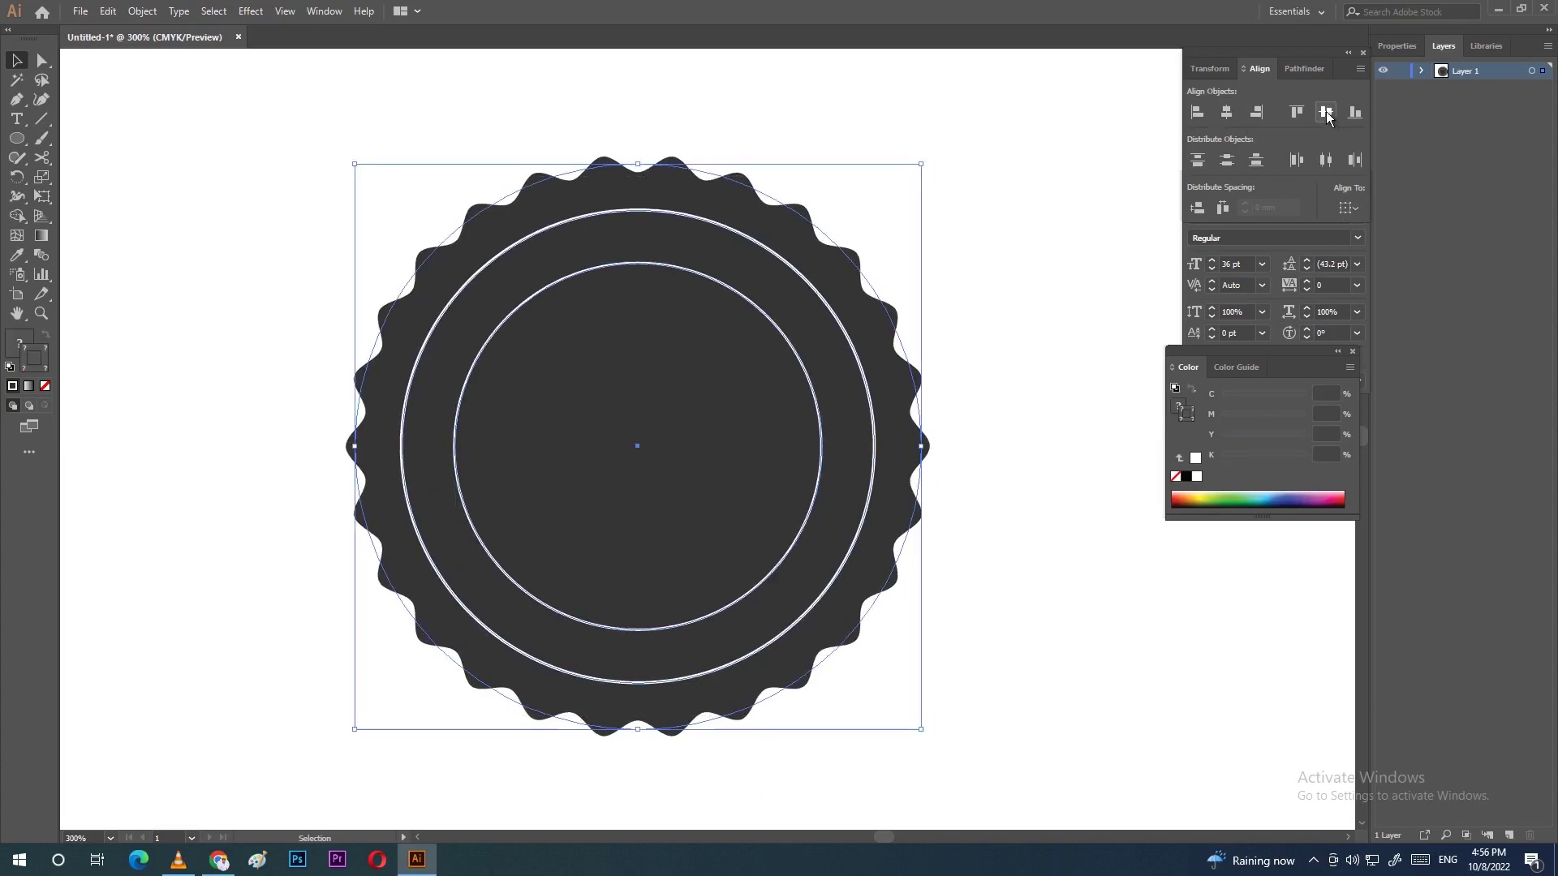
left_click(1045, 275)
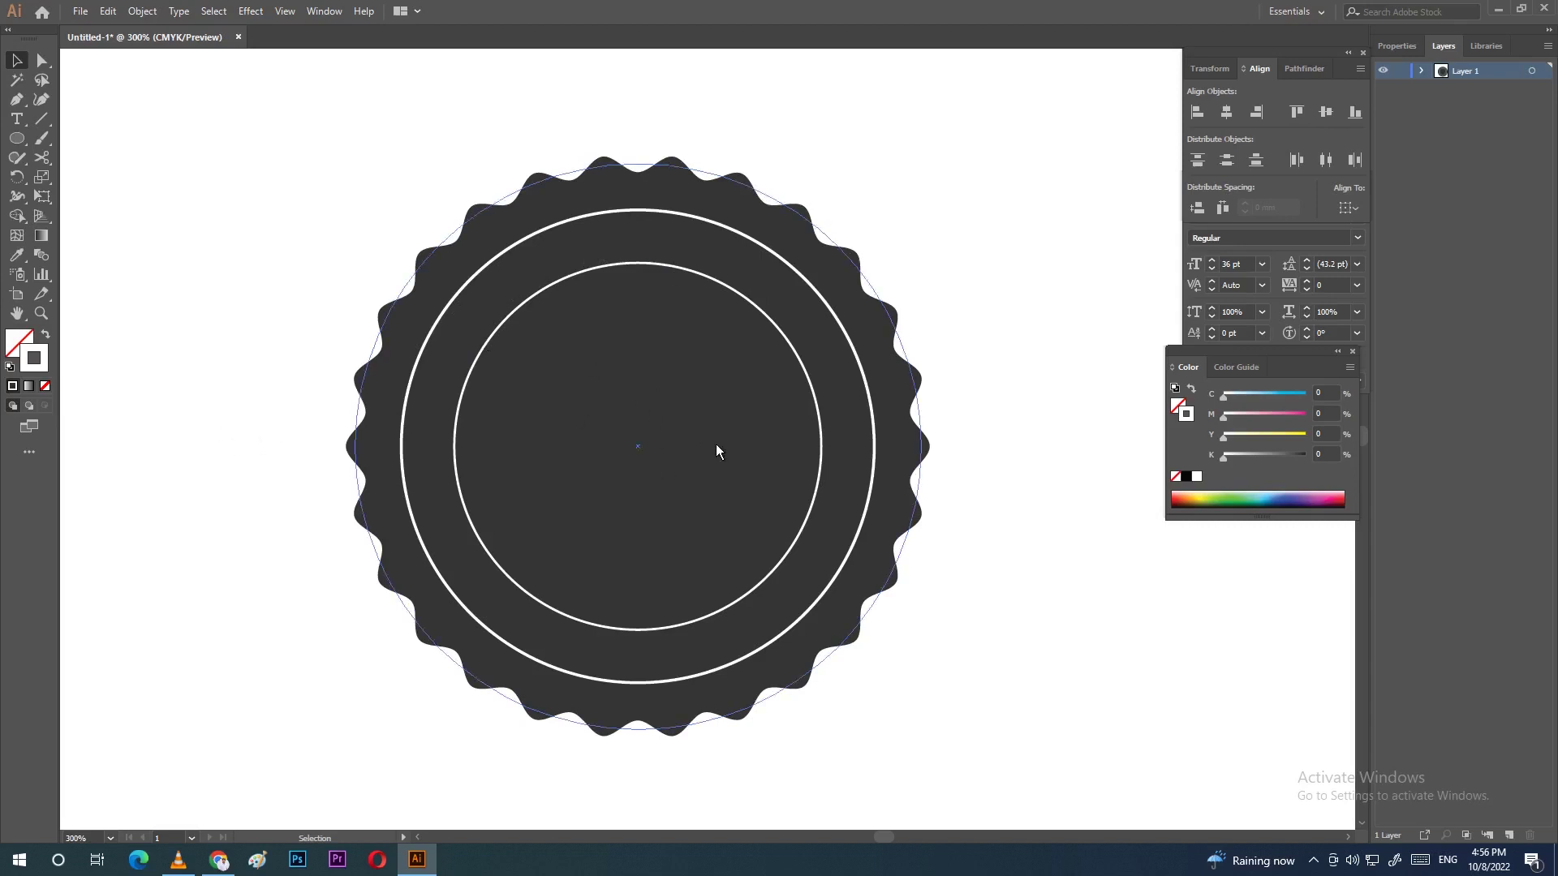
Step: Place a duplicate of the inner circle on the canvas below-right of the badge, zoomed out to 200%
left_click(816, 387)
left_click_drag(810, 396, 878, 390)
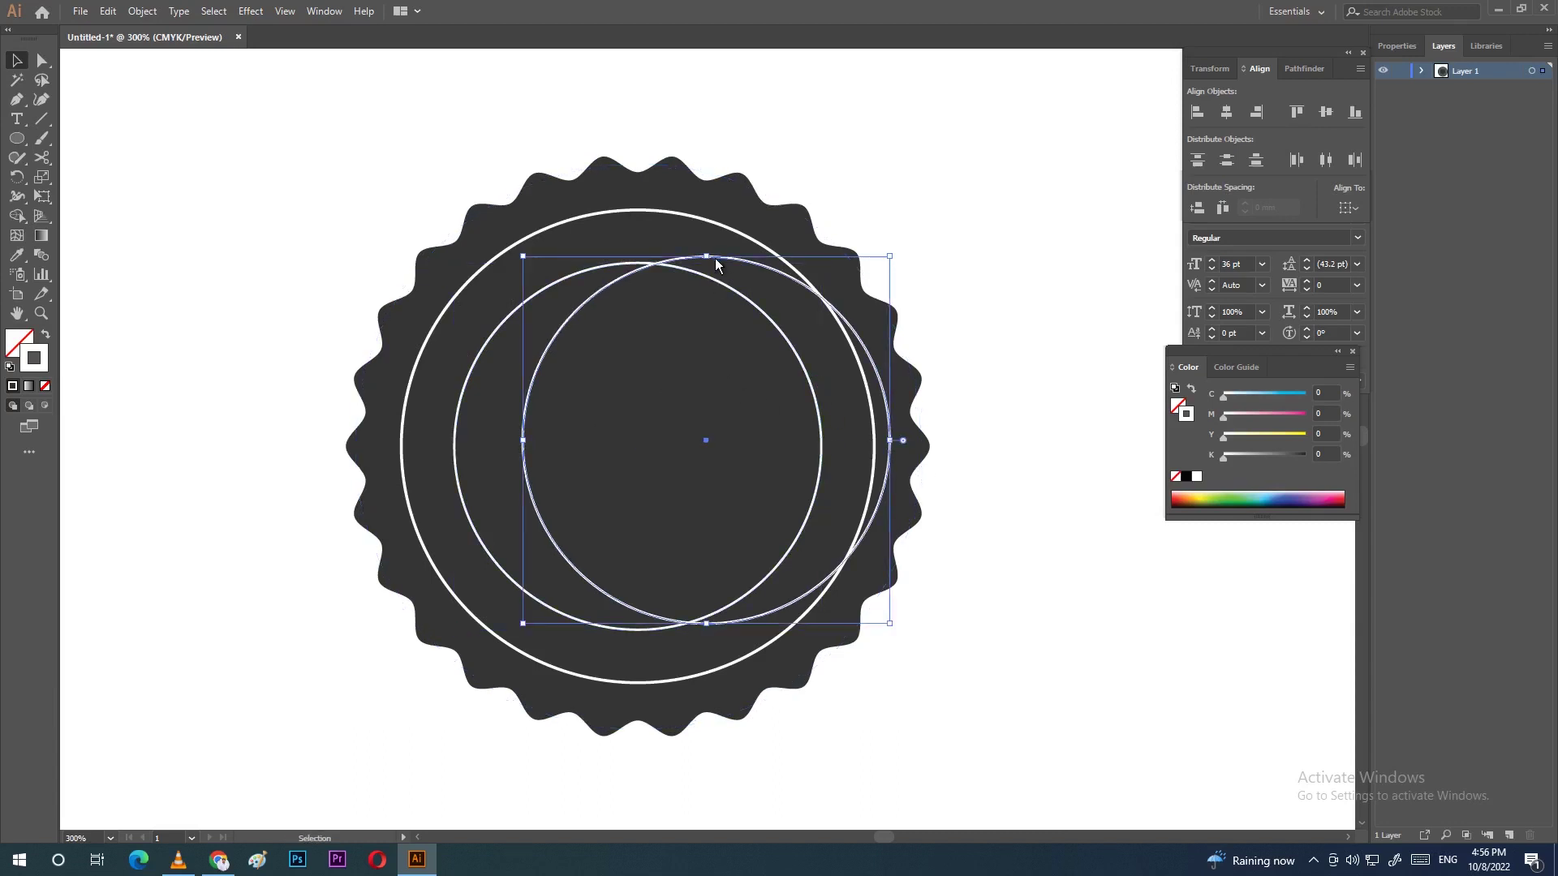
left_click_drag(714, 258, 1035, 476)
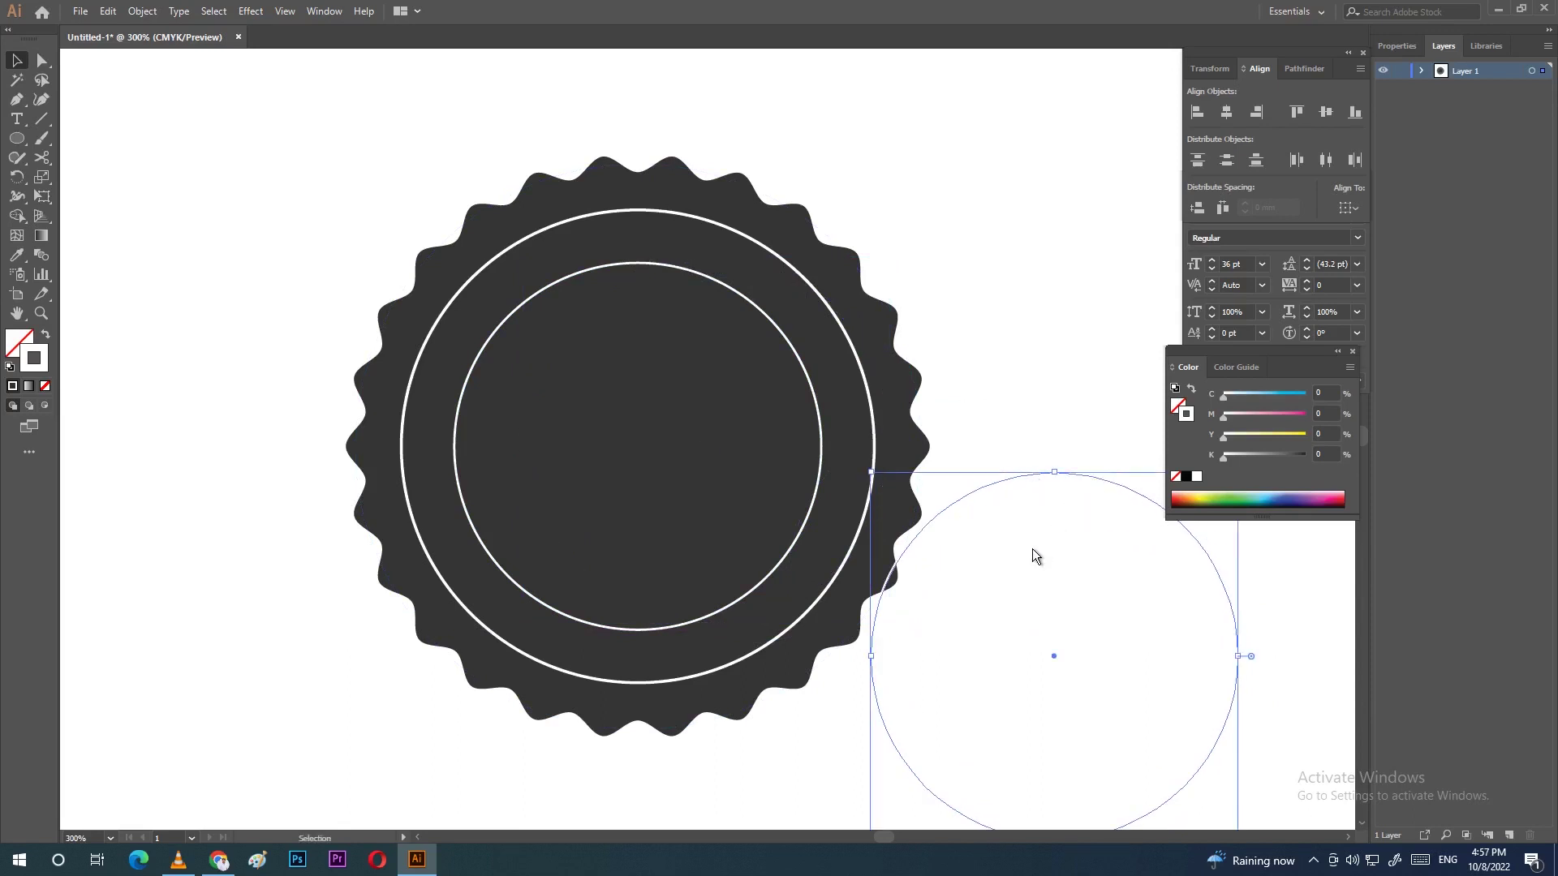
key("ctrl+minus")
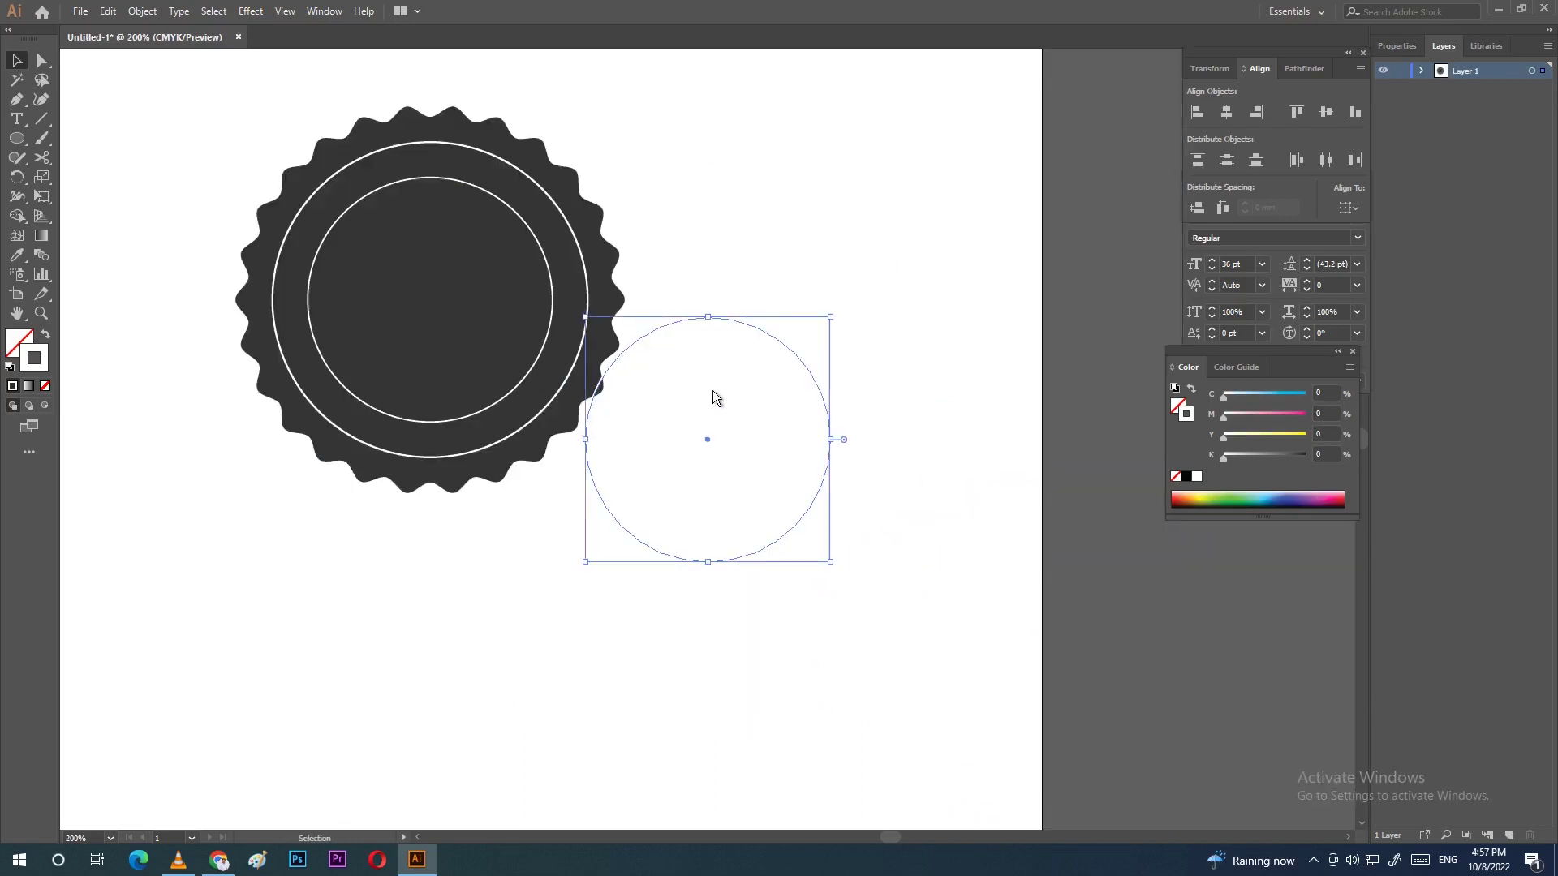
left_click_drag(762, 334, 800, 463)
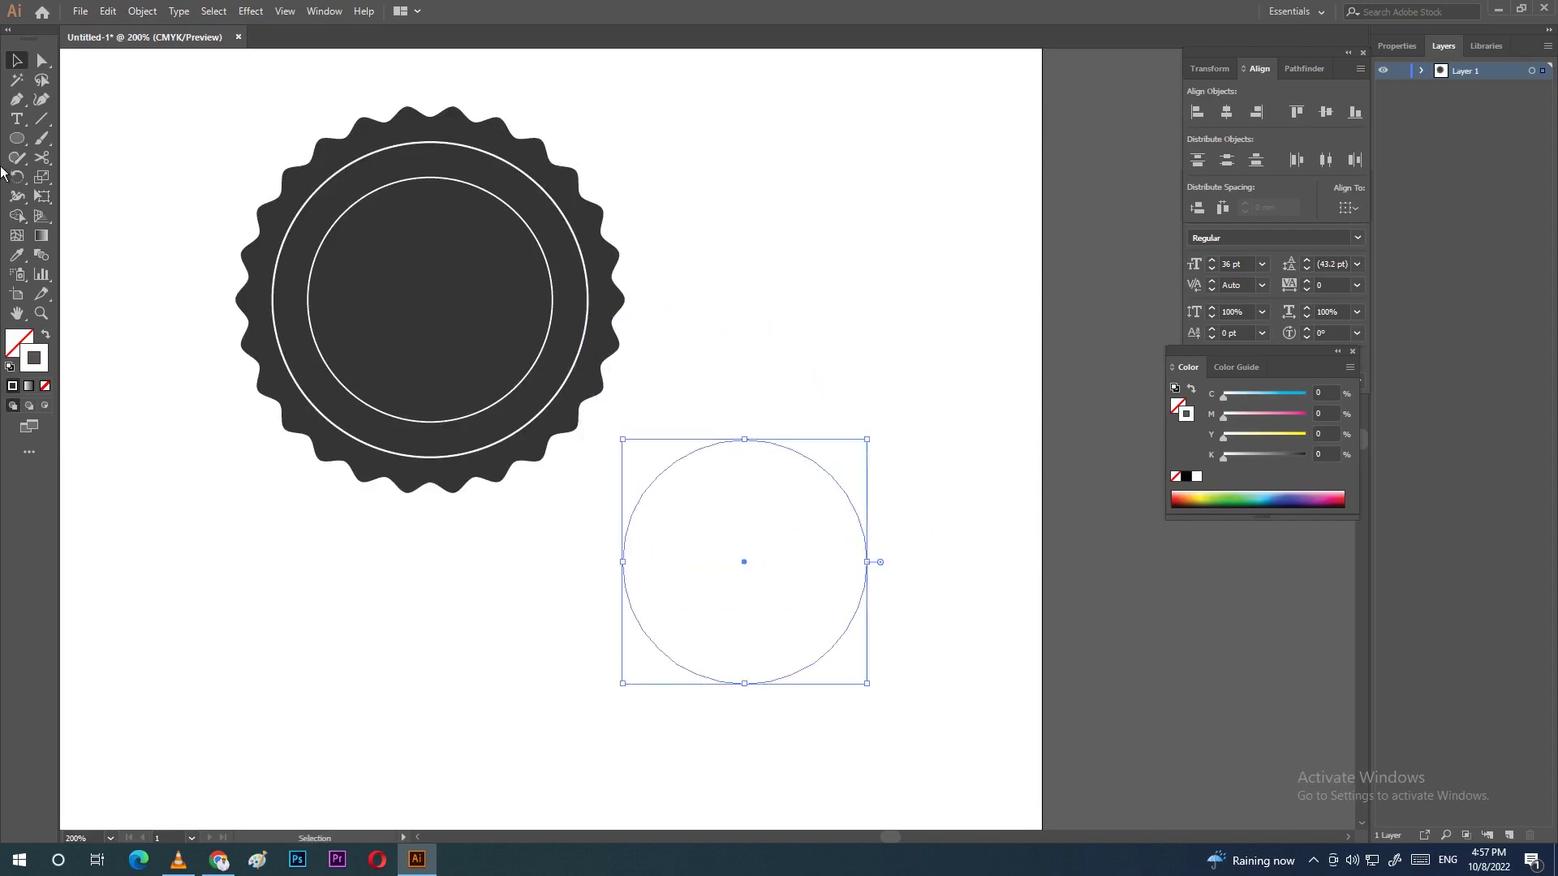
left_click(18, 120)
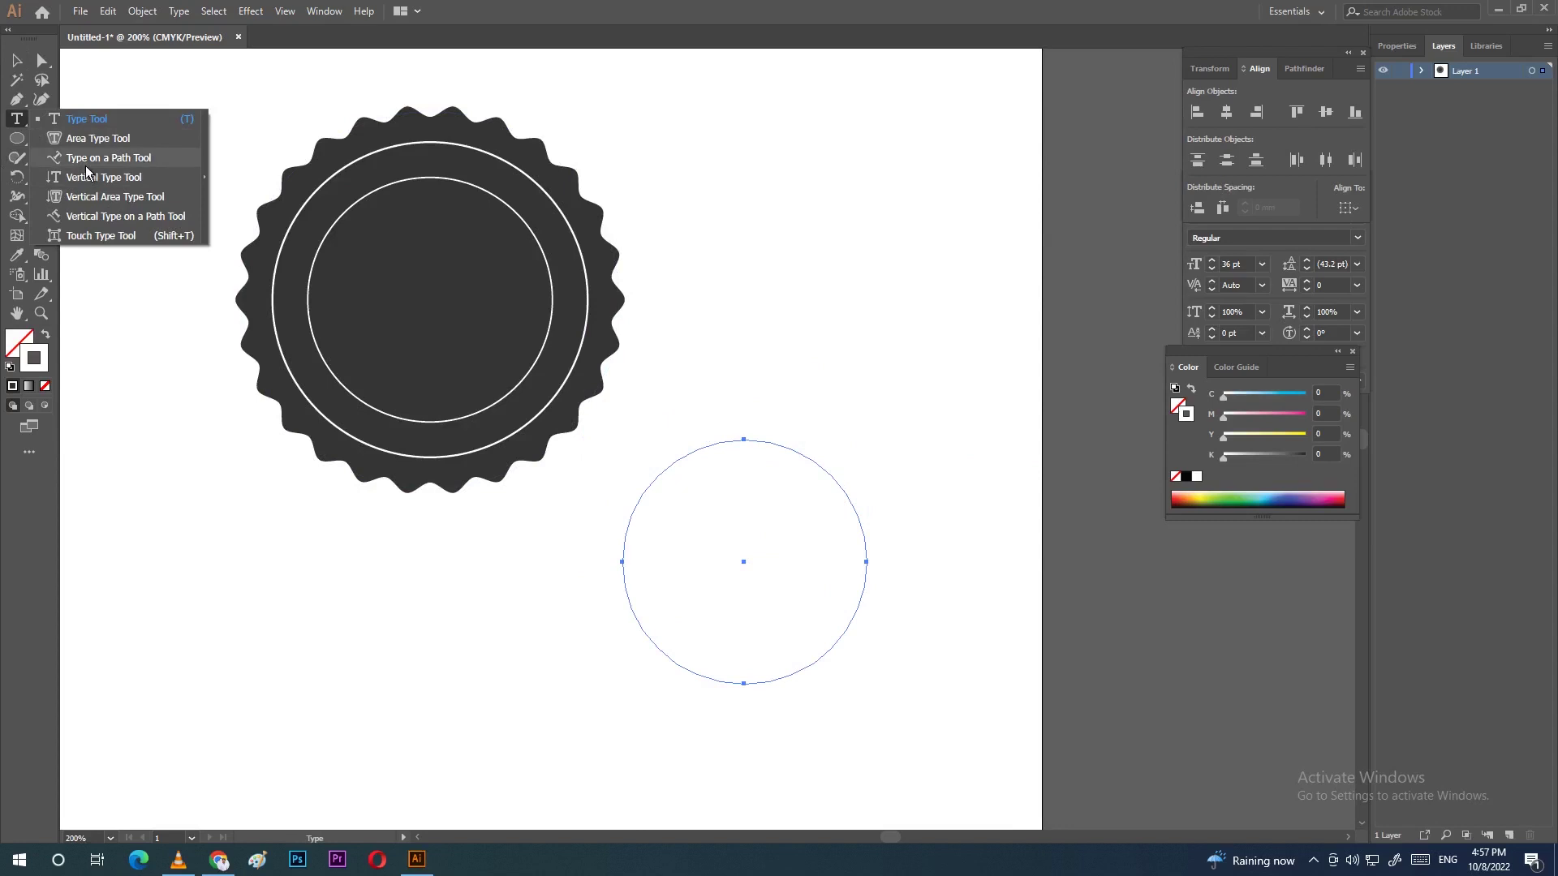
Step: Type a person's name along the circle copy's outline using Type on a Path
left_click(113, 161)
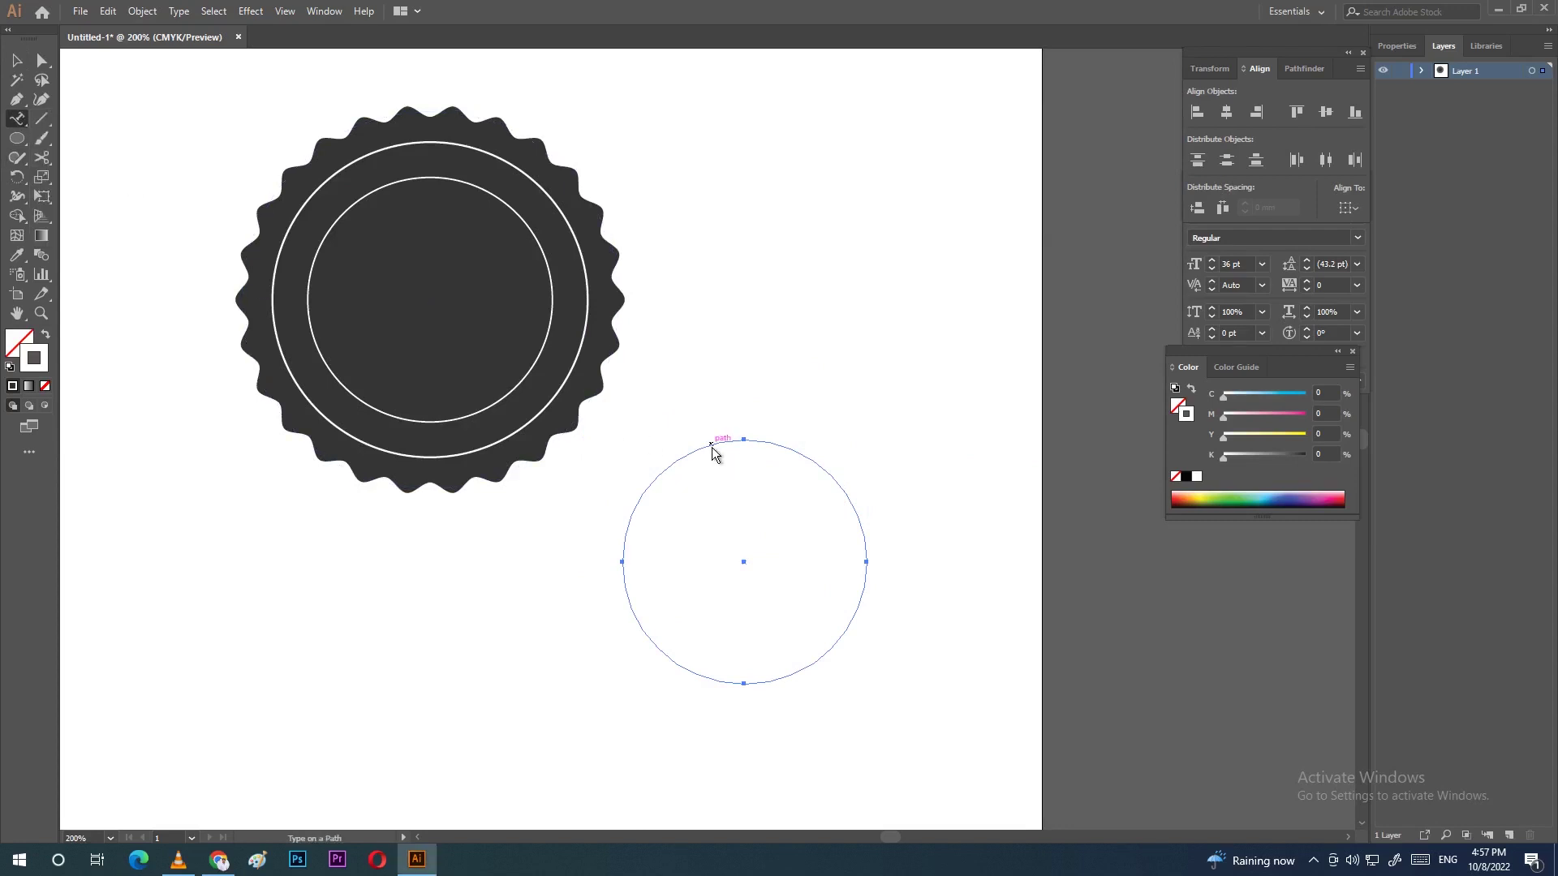
left_click(712, 446)
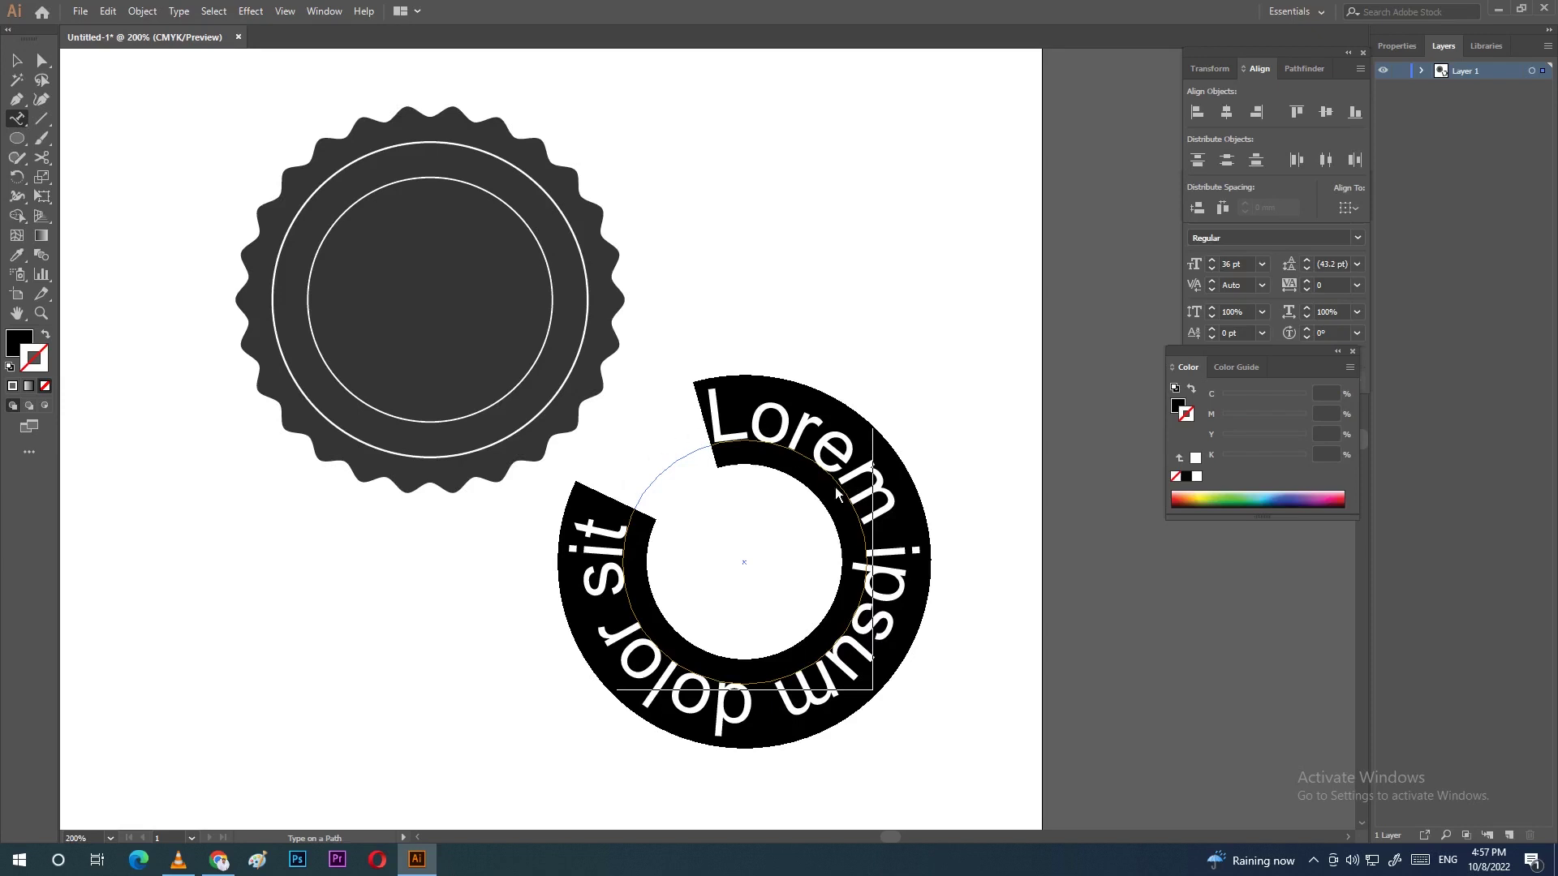
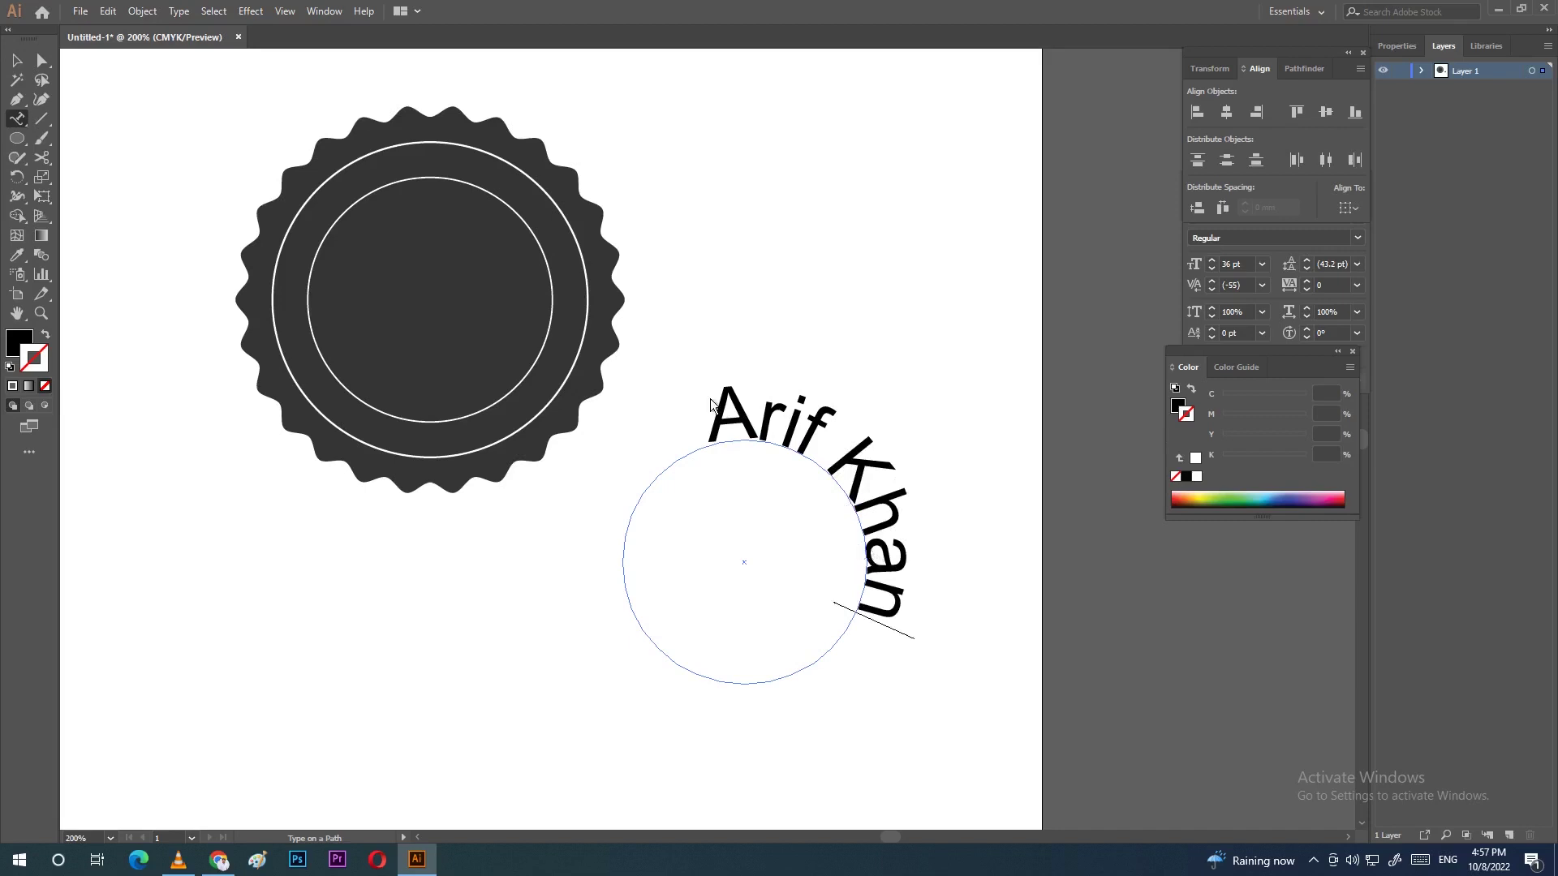
key("ctrl+a")
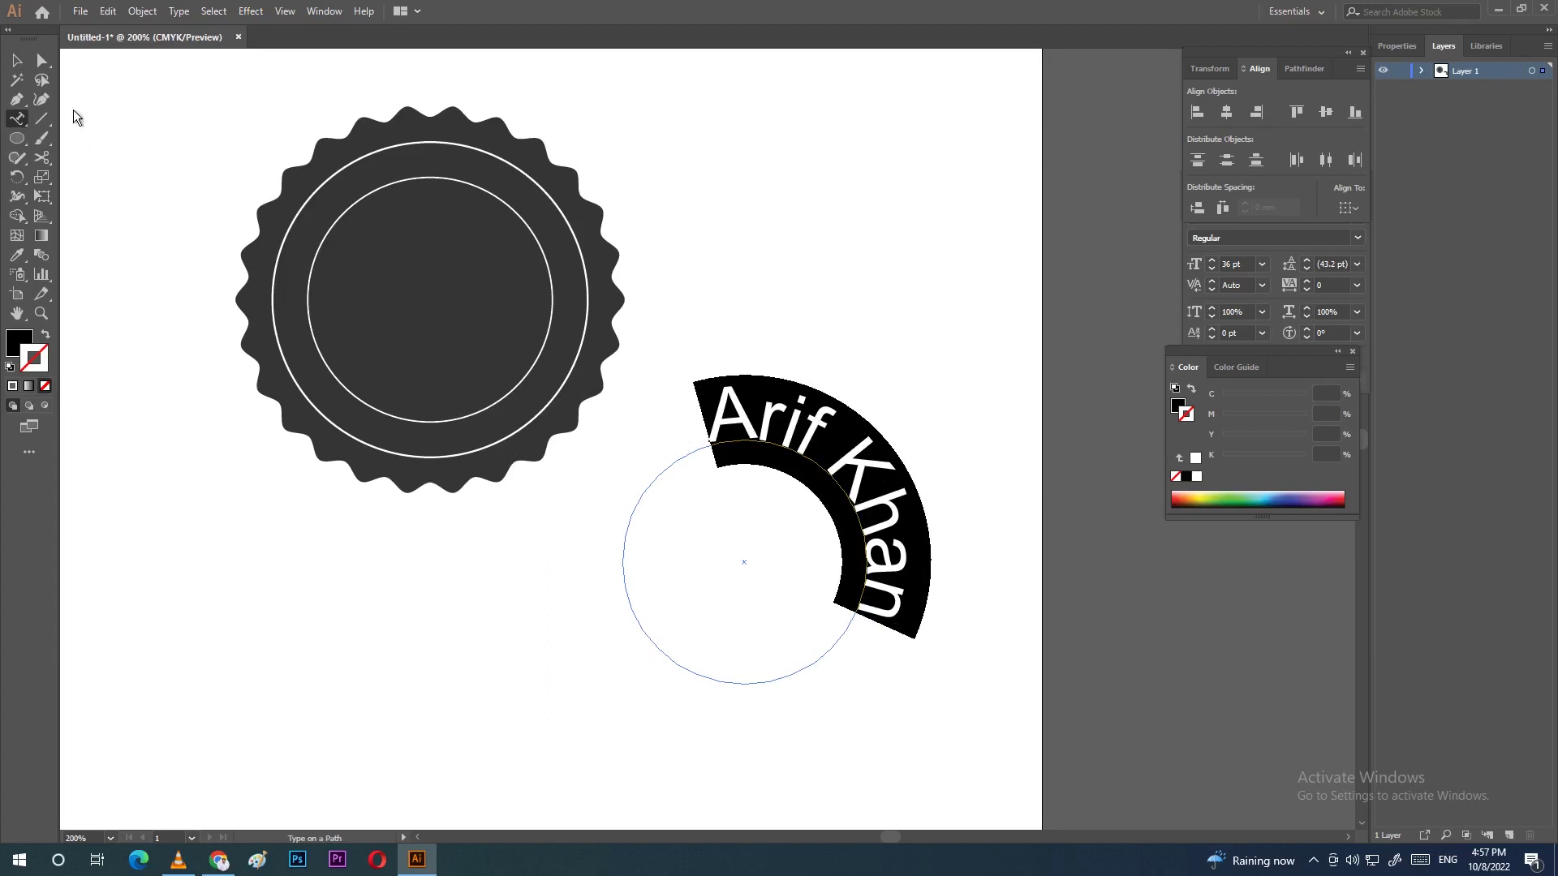
left_click(17, 62)
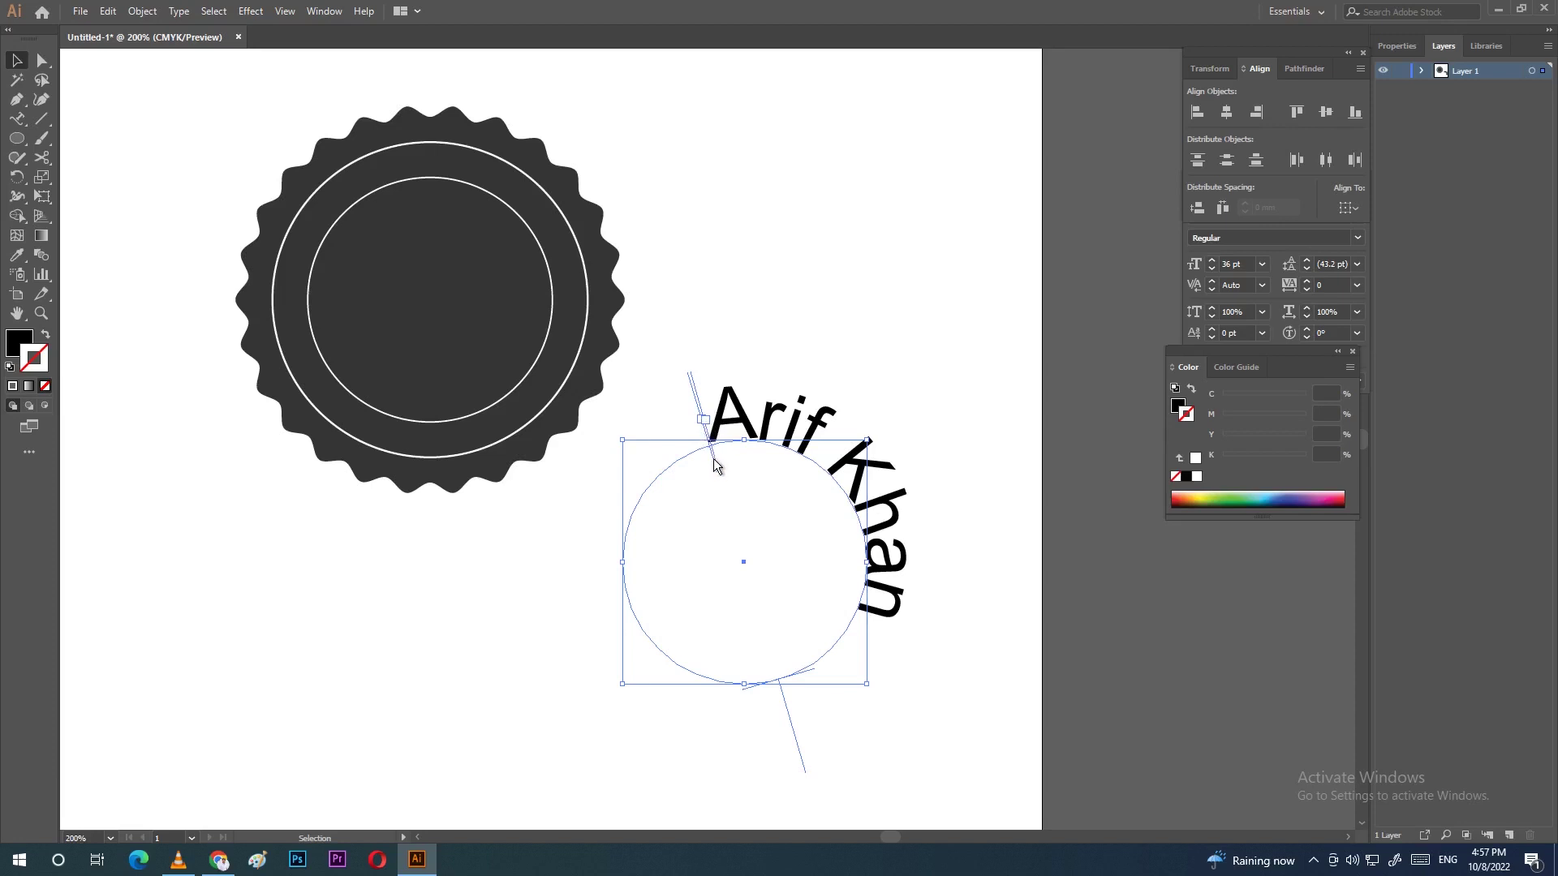
Step: Centre the curved name across the circle's top and move it onto the badge's upper ring
left_click_drag(712, 458, 894, 593)
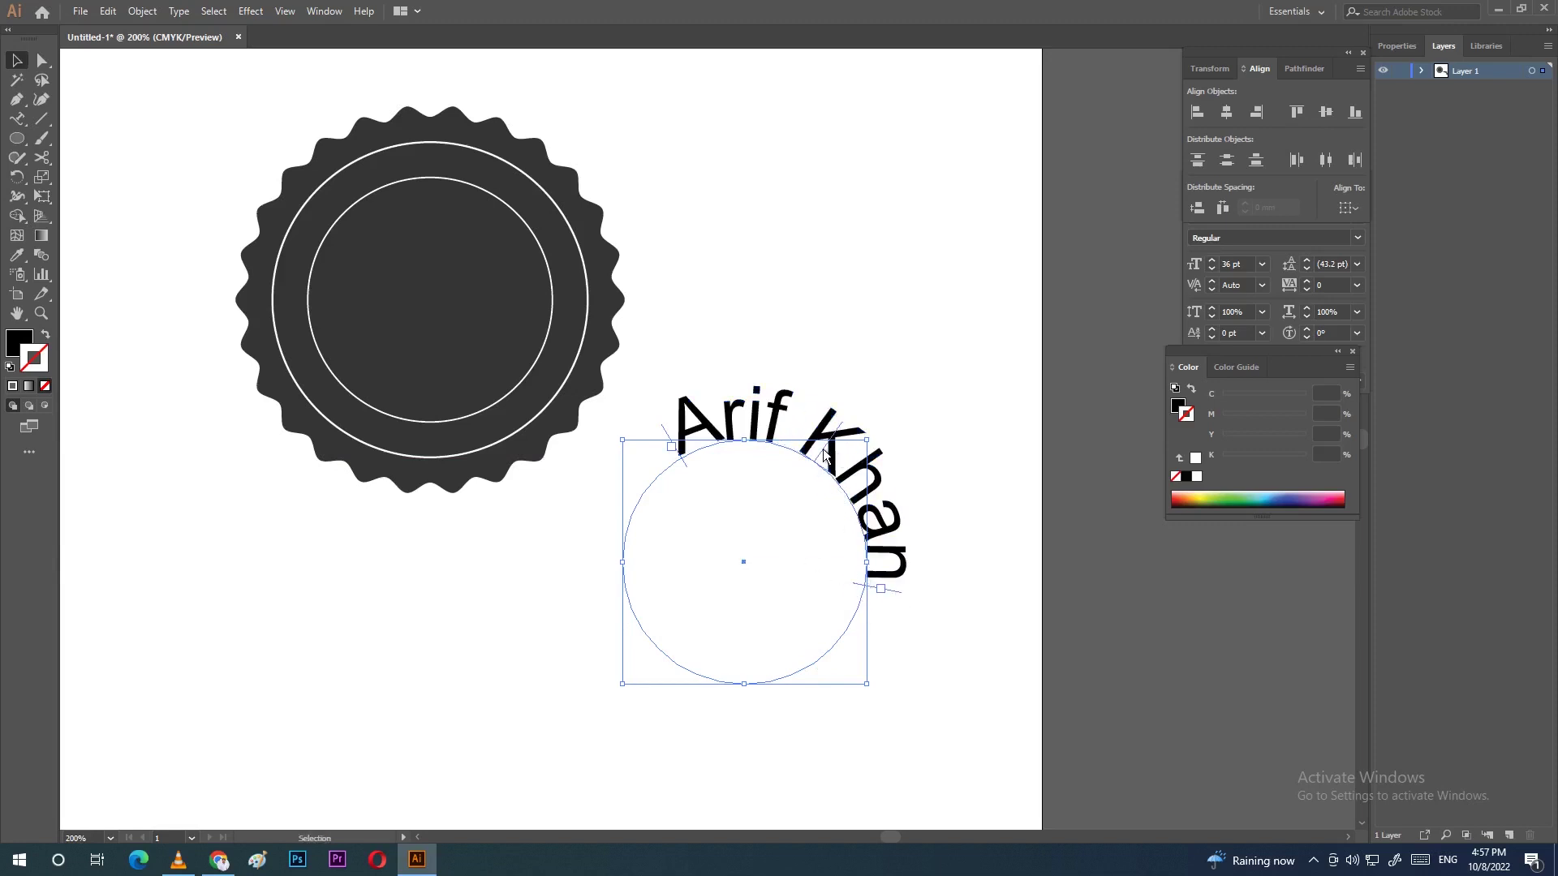
left_click_drag(824, 452, 743, 437)
left_click_drag(956, 462, 521, 641)
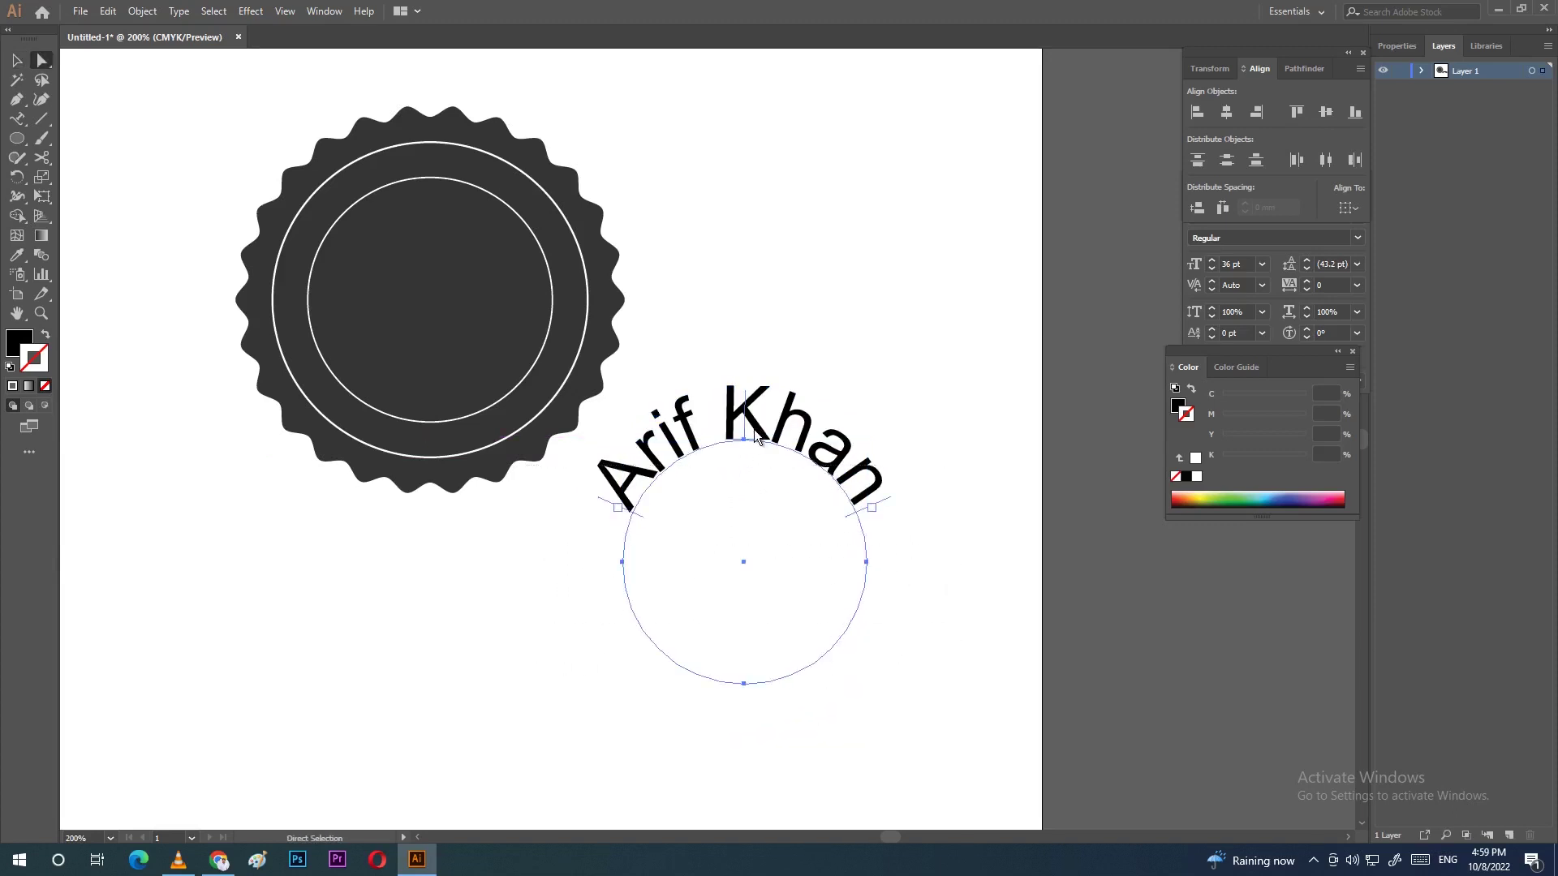
left_click_drag(750, 430, 427, 177)
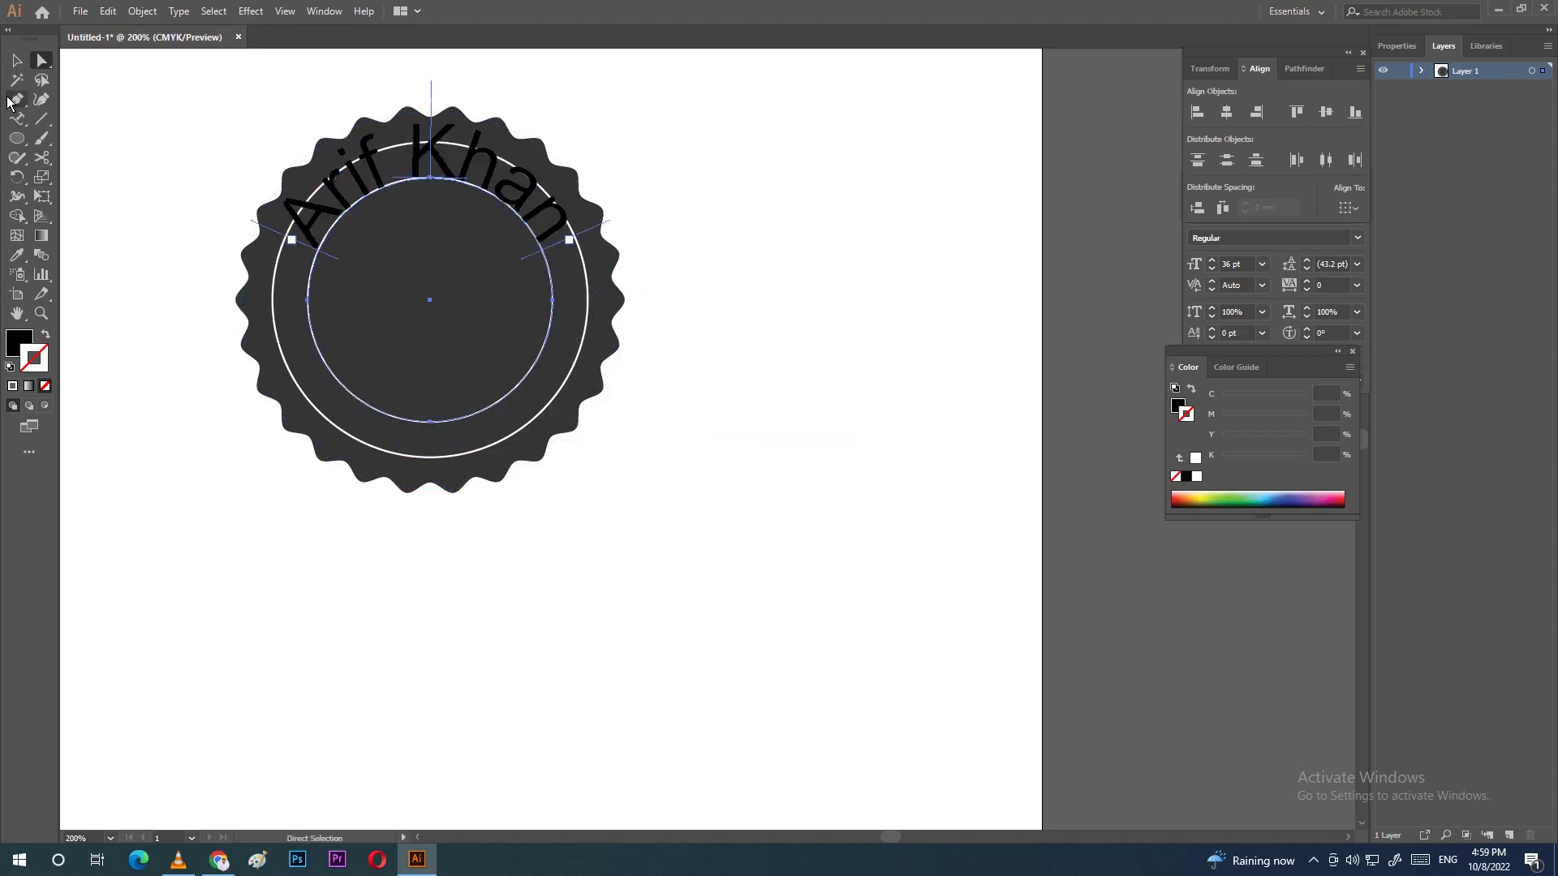
Step: Select all the curved path text and set its fill to orange #ffae00
left_click(16, 118)
left_click(454, 170)
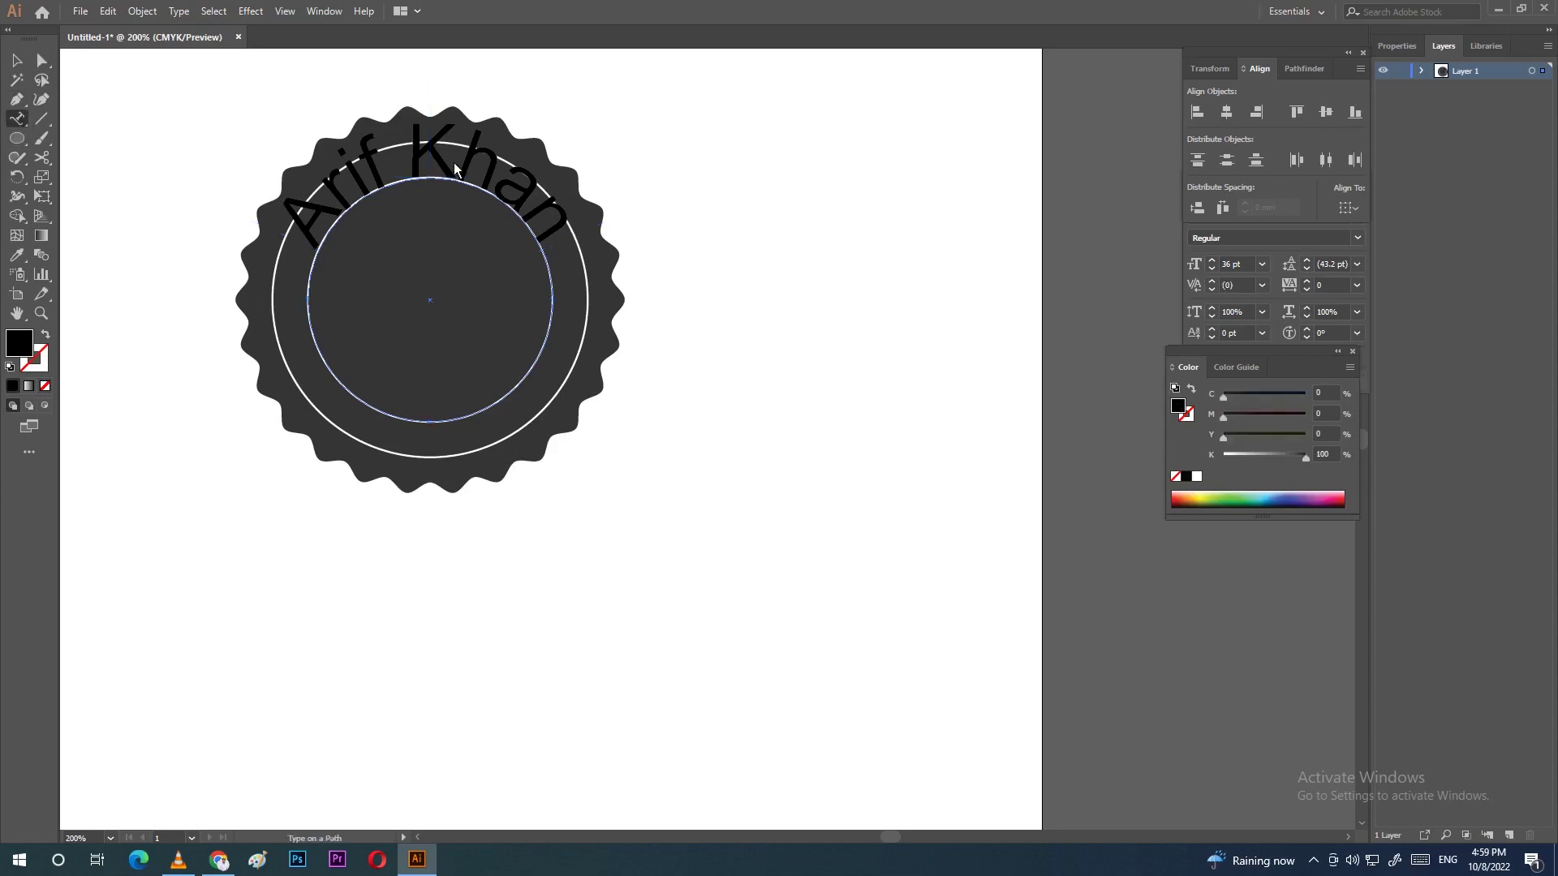
key("ctrl+a")
double_click(19, 341)
type("ffae00")
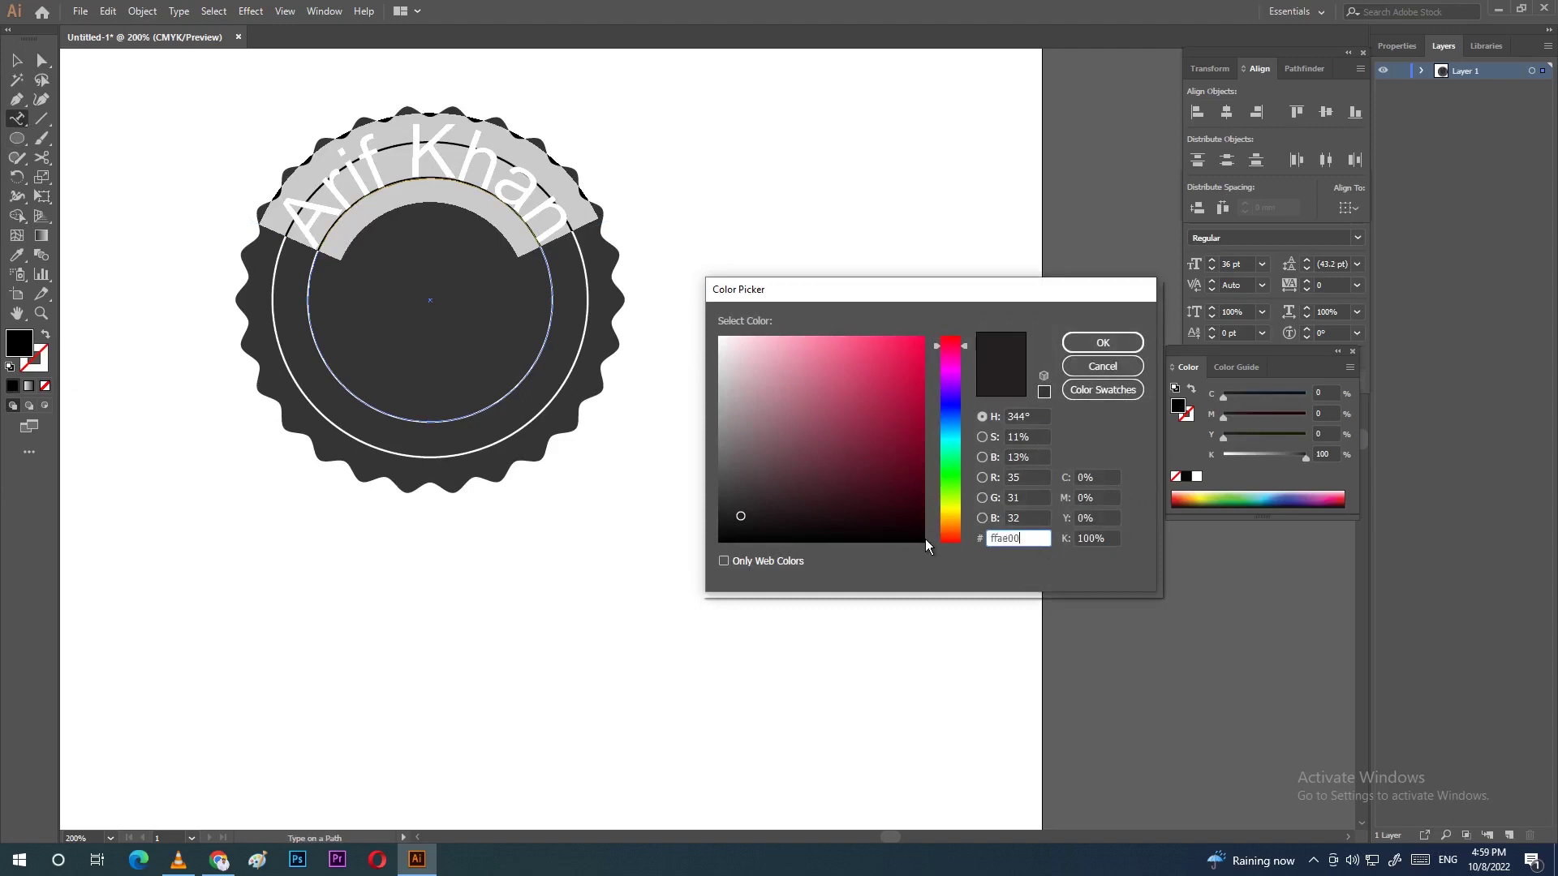
key("Return")
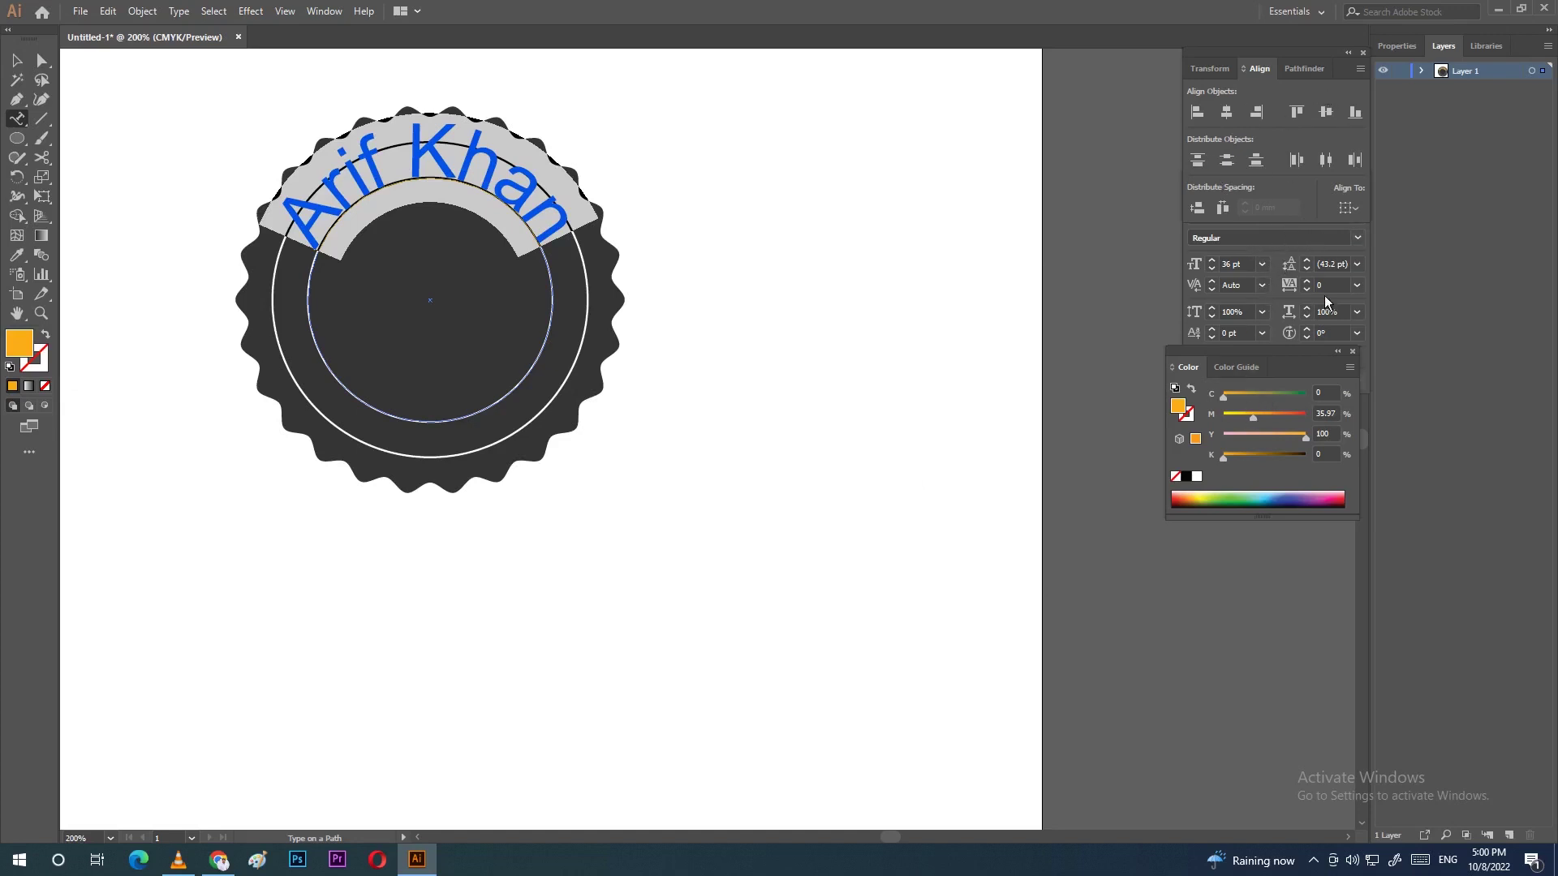
left_click_drag(1275, 350, 1287, 396)
Step: Set the name text to Atwic Black at 18 pt and slide its end toward the circle top
left_click(1278, 240)
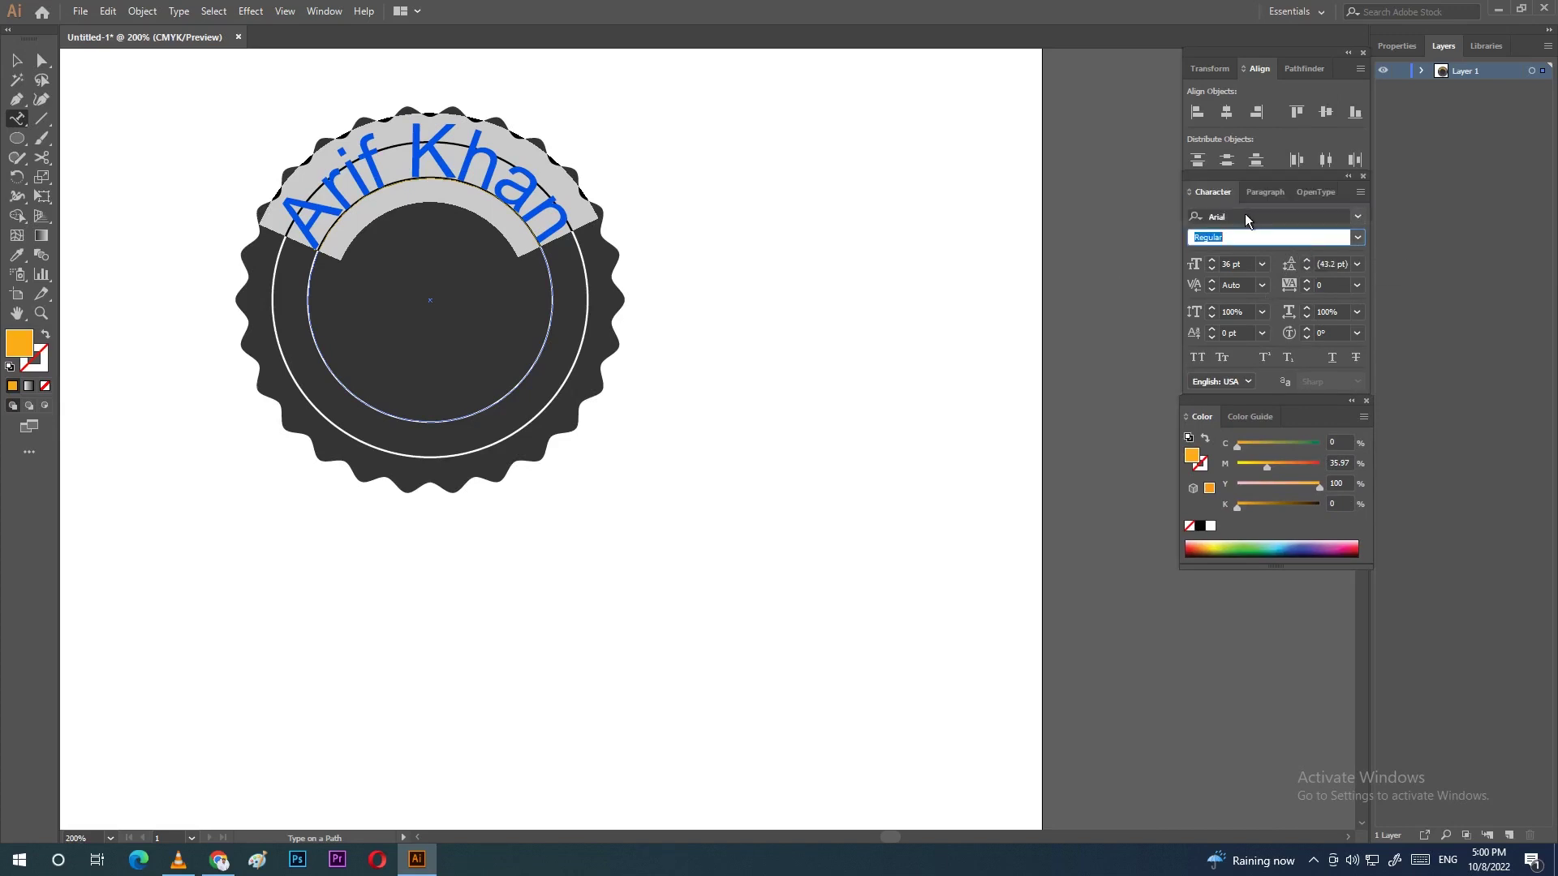
left_click(1244, 217)
type("atwic")
left_click(1241, 674)
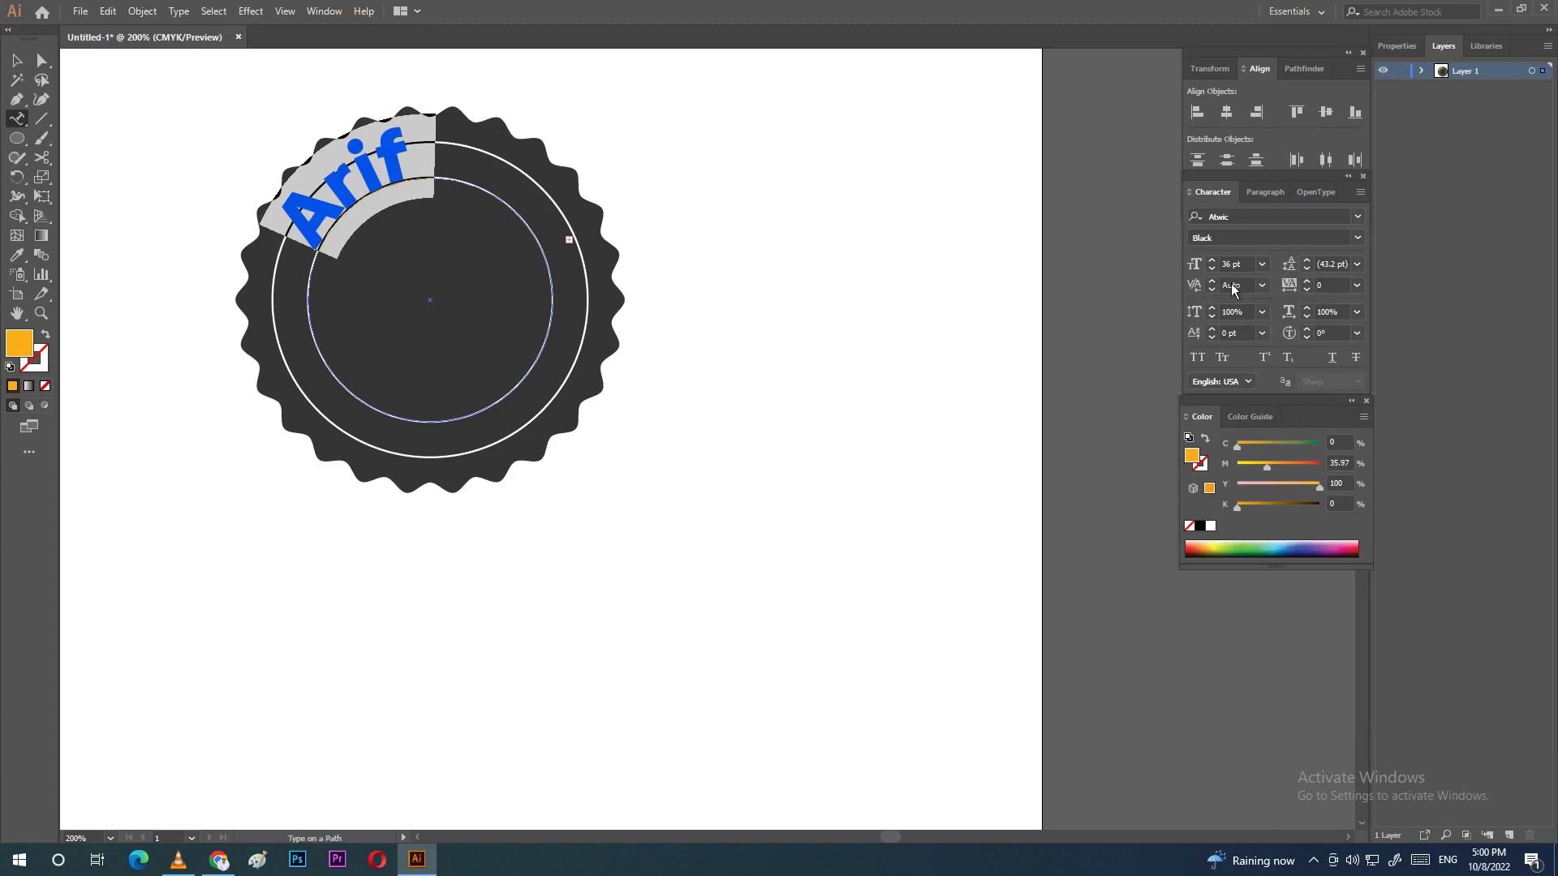
left_click(1263, 264)
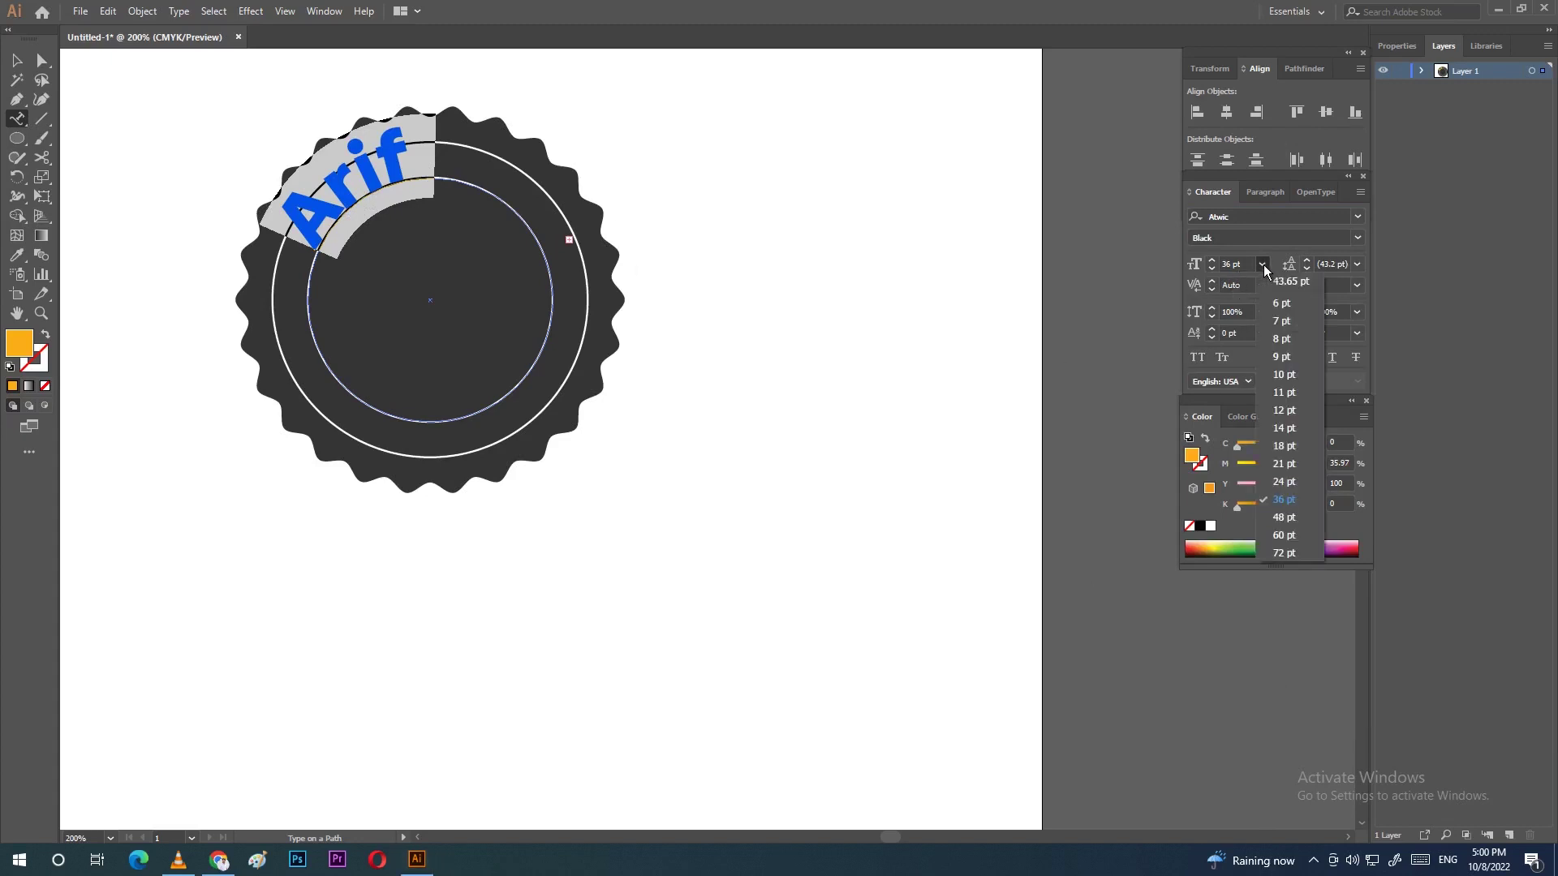
left_click(1289, 451)
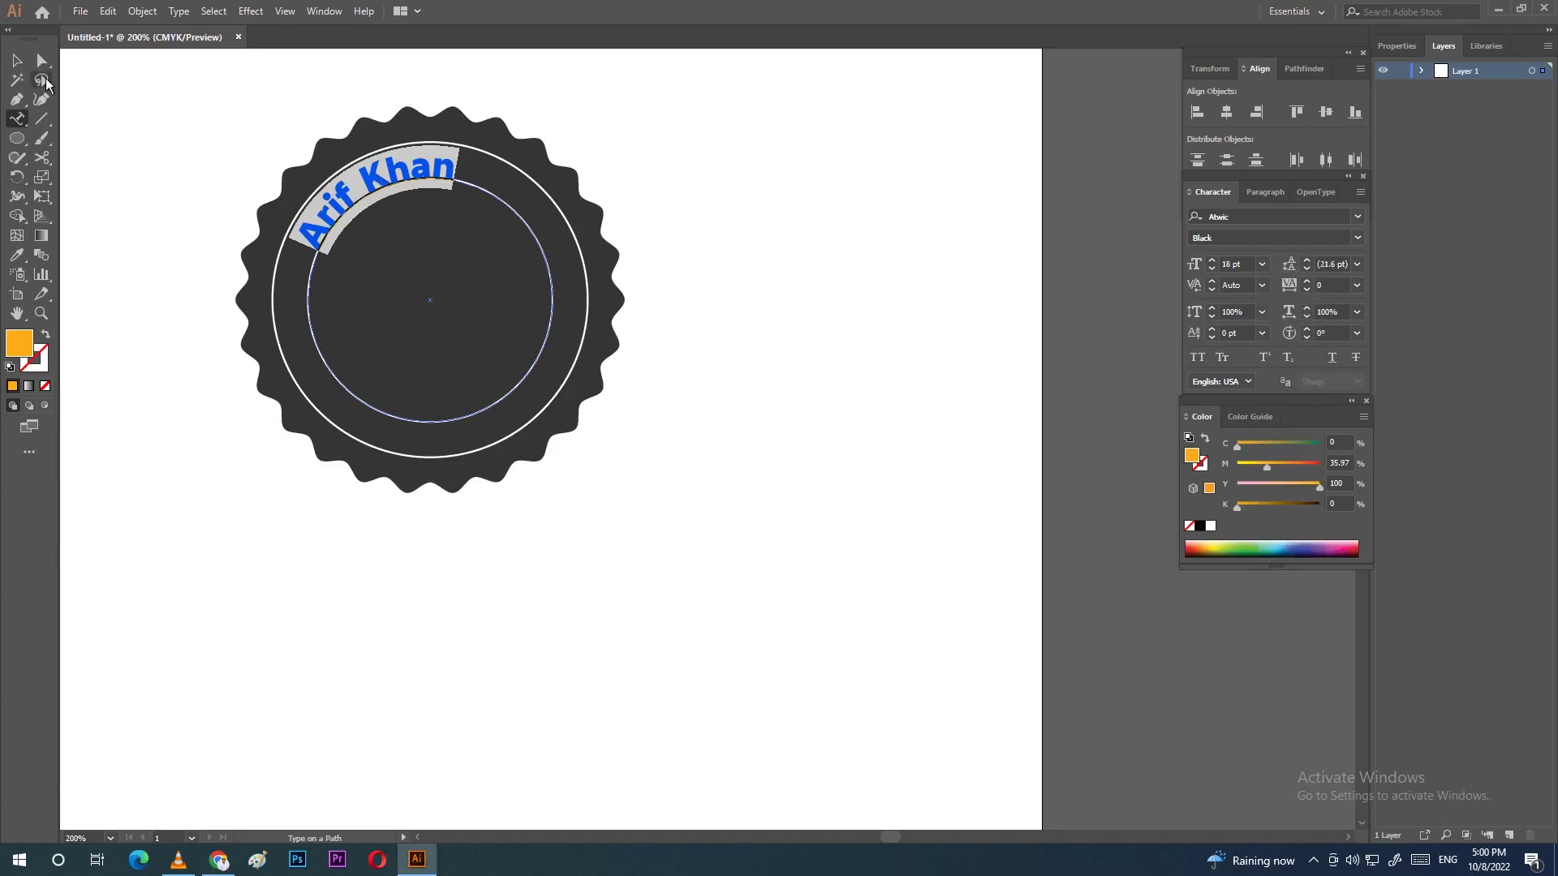
left_click(17, 60)
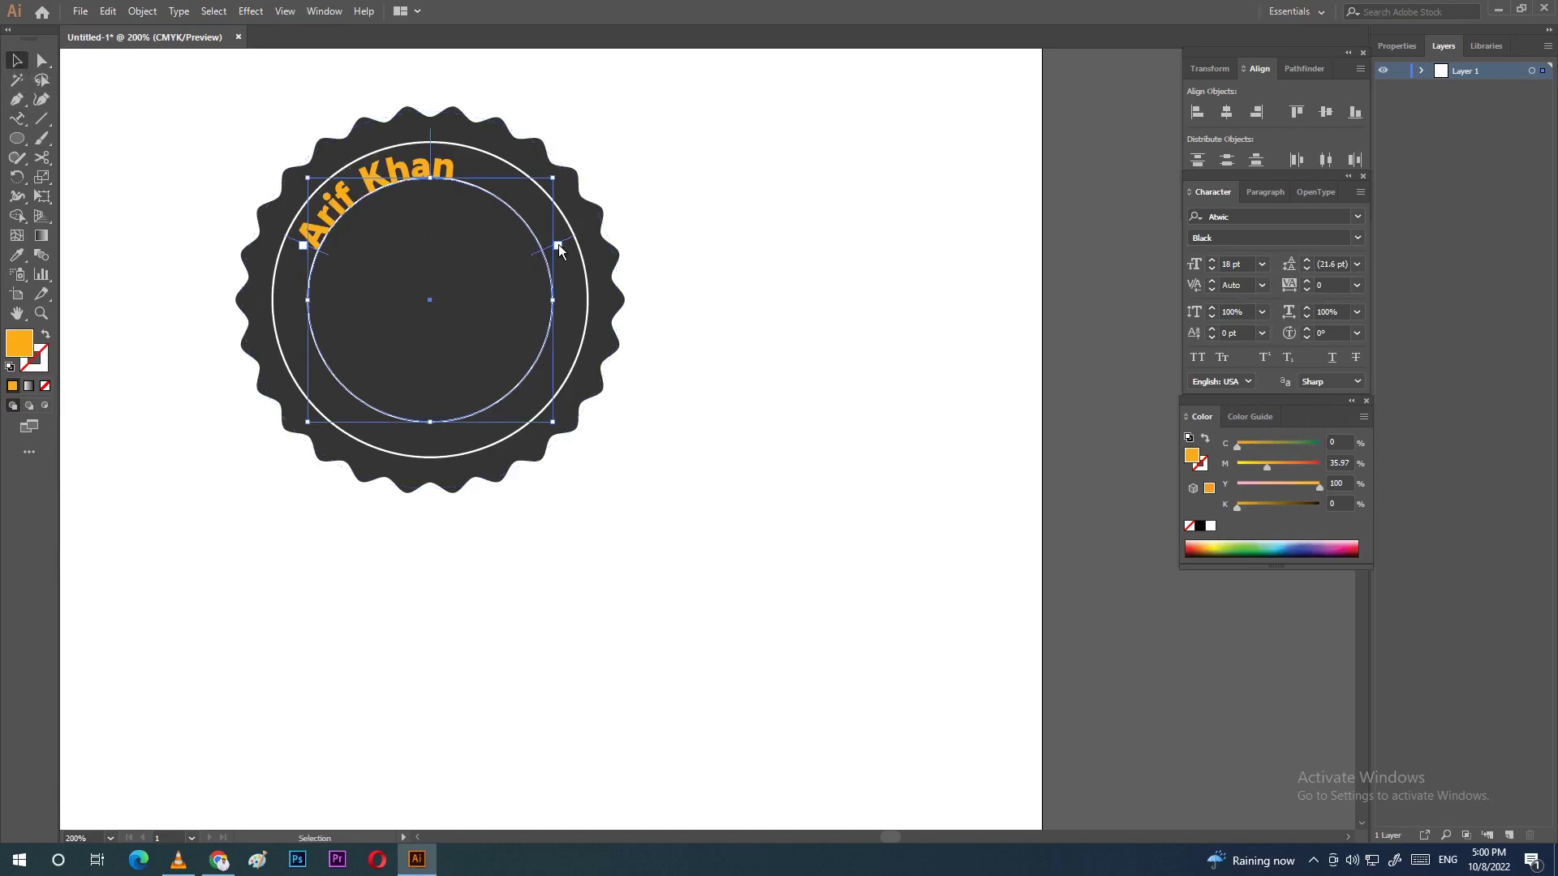
left_click_drag(558, 245, 451, 198)
Step: Centre the curved name along the top of the inner circle and nudge it up two steps
left_click_drag(355, 157, 432, 150)
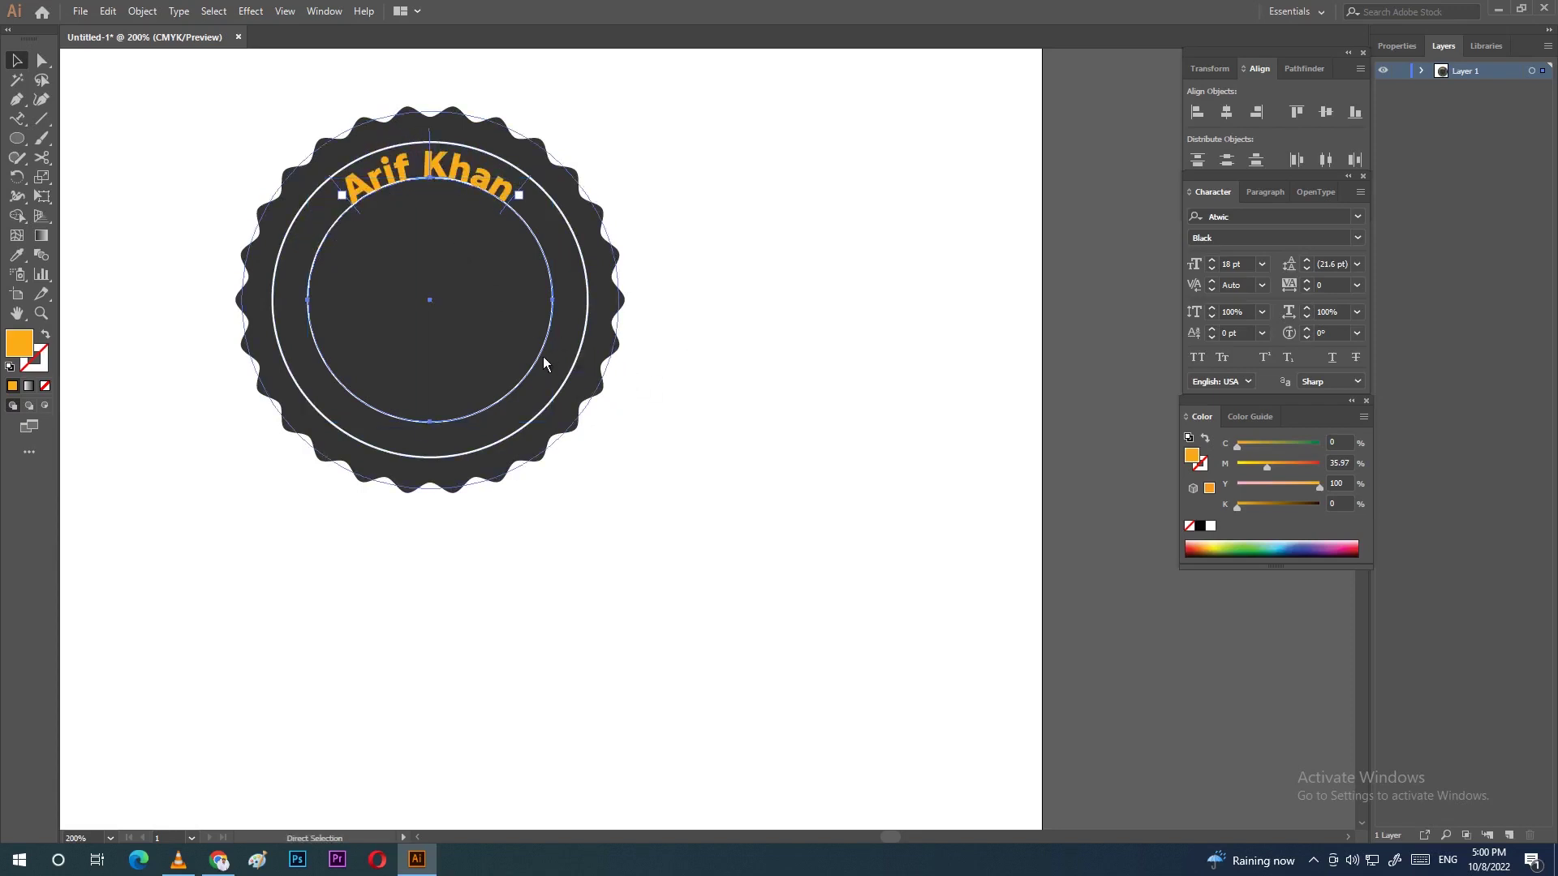
key("ctrl+=")
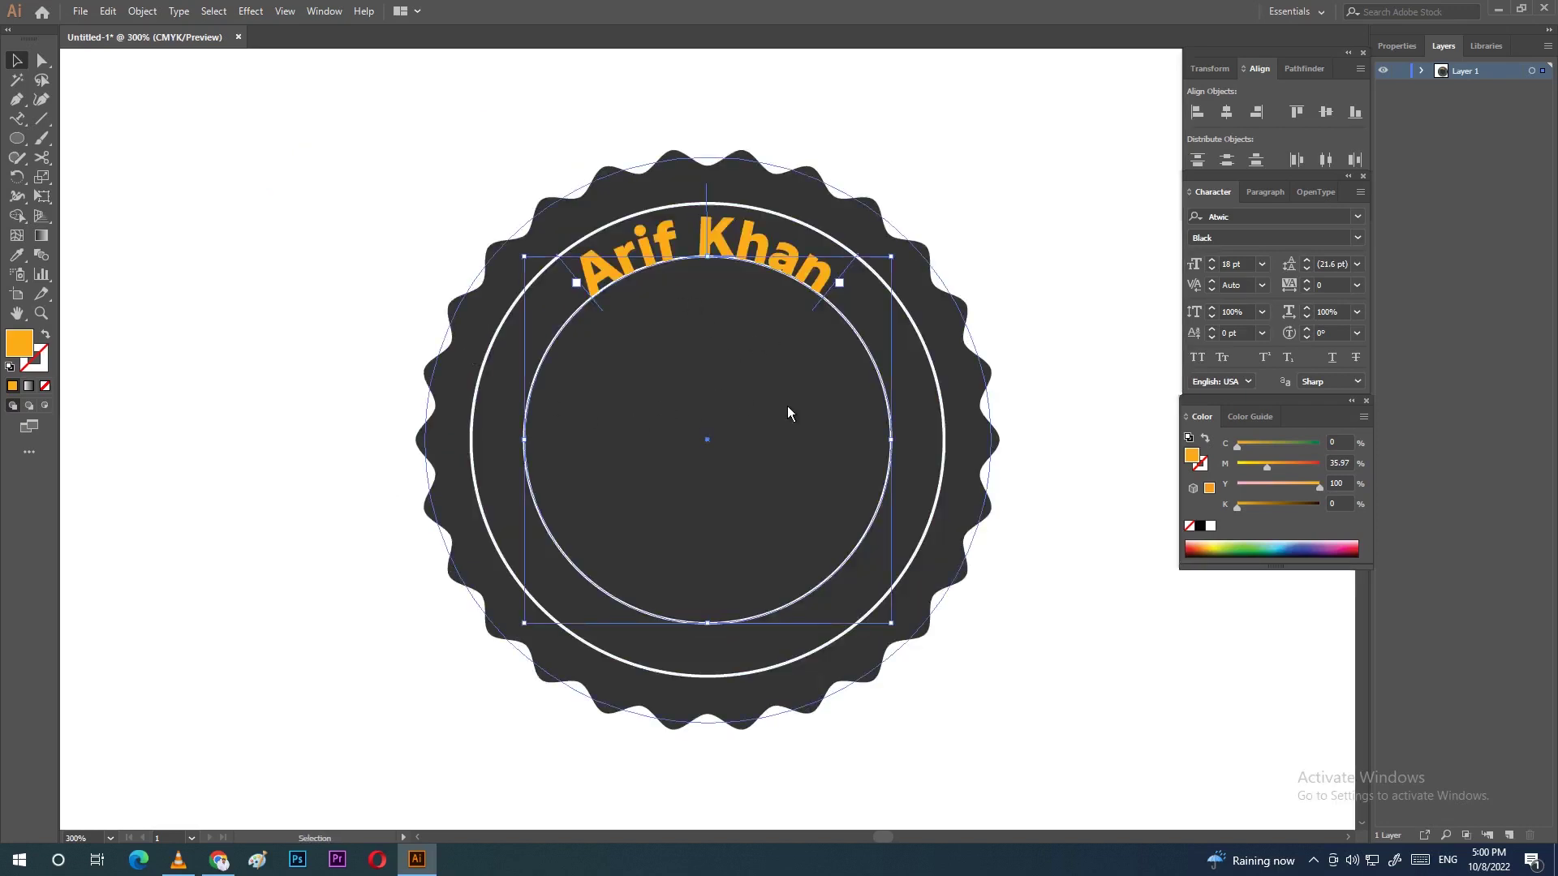
left_click(1088, 485)
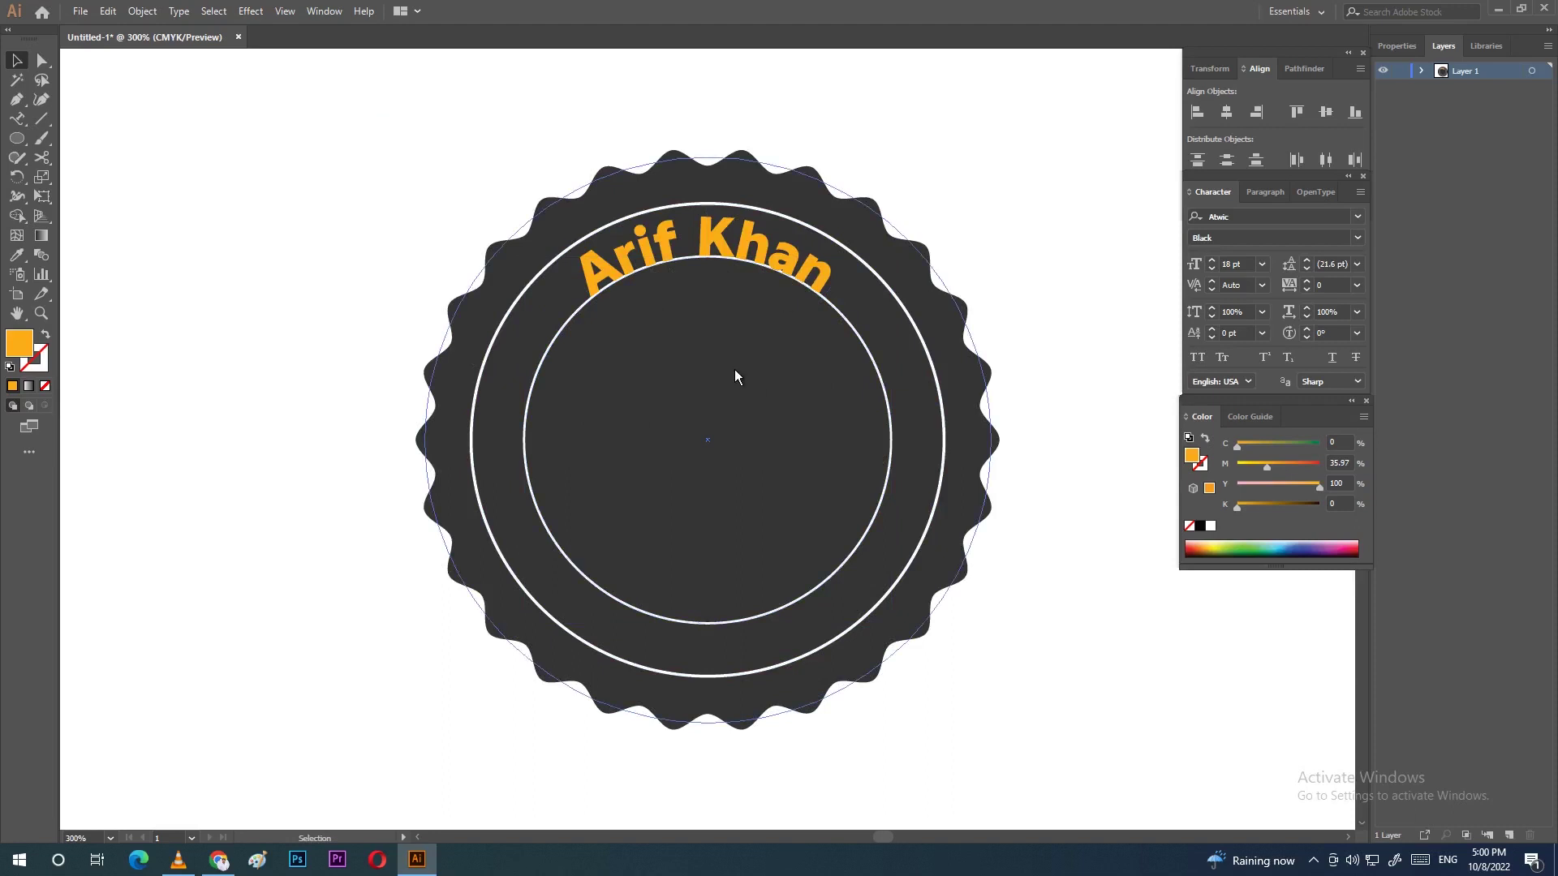
left_click(715, 243)
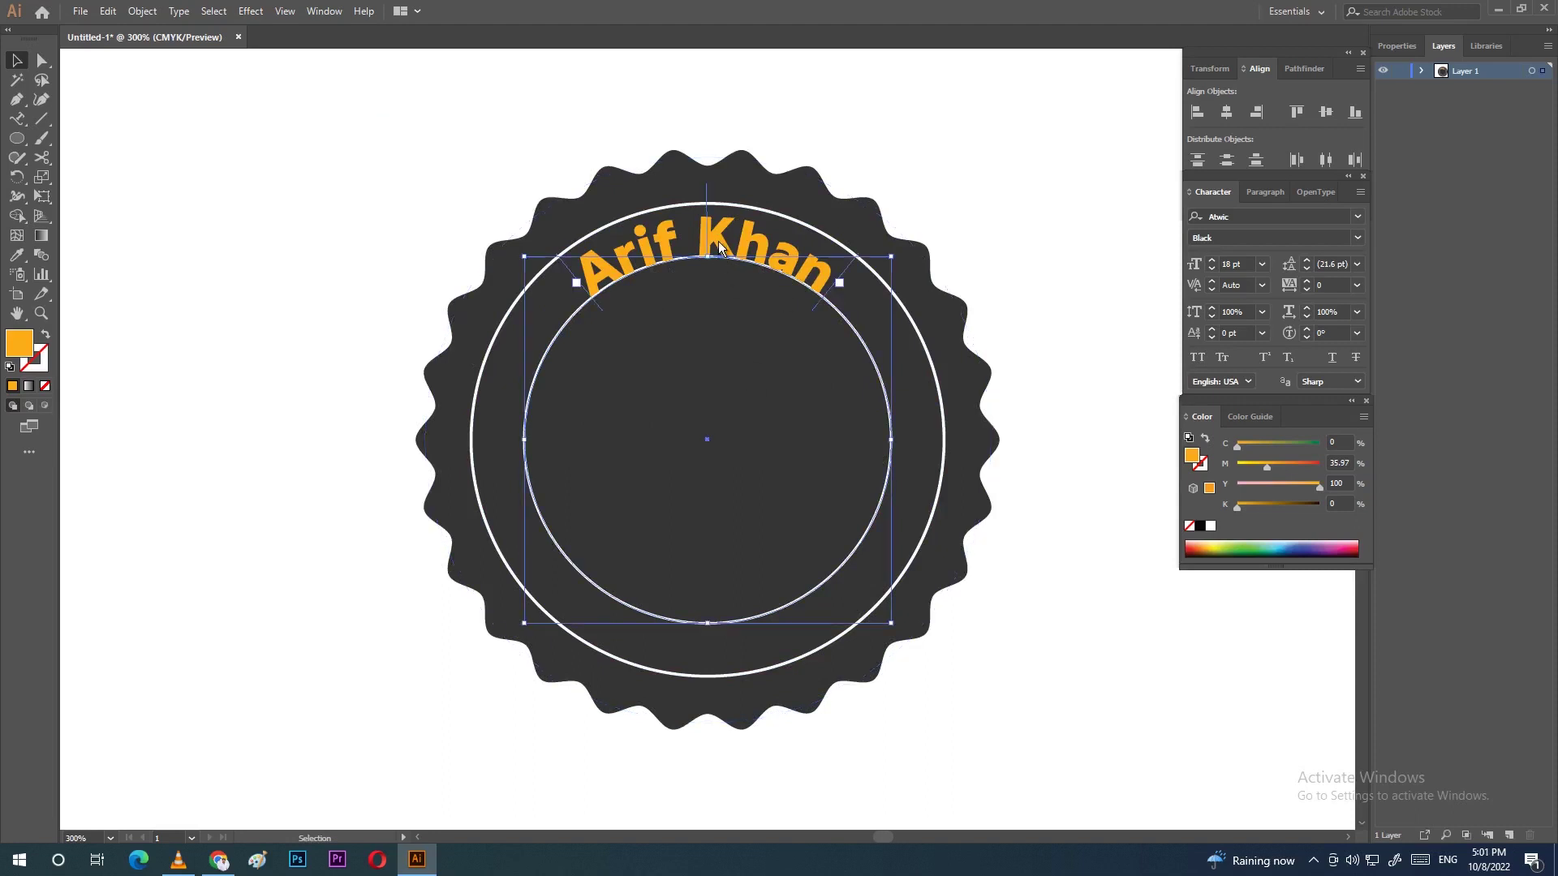
key("Up")
key("Up")
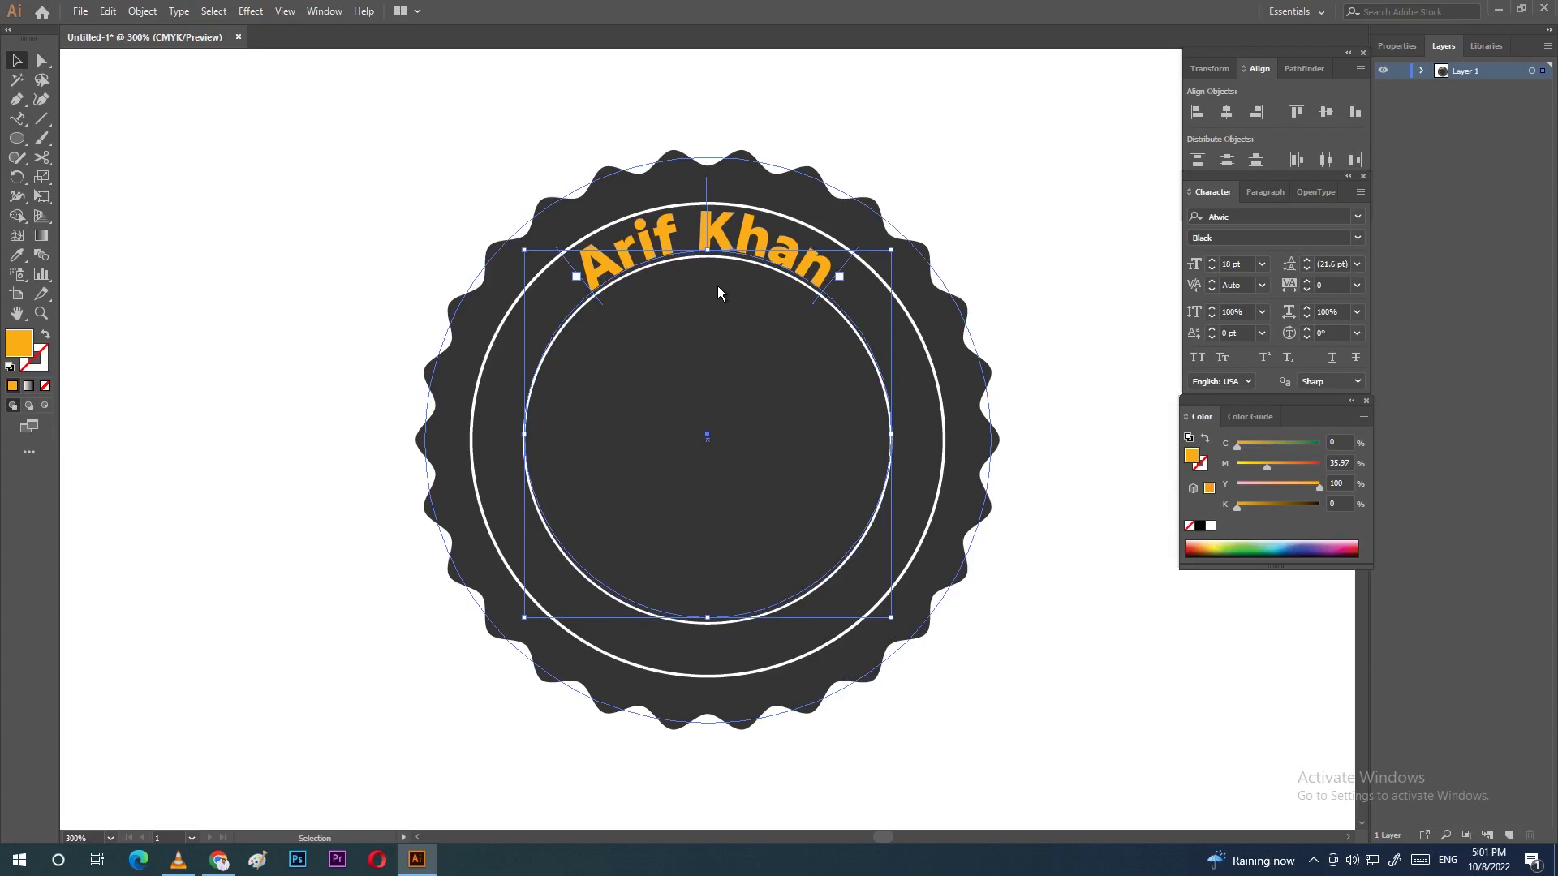
key("Up")
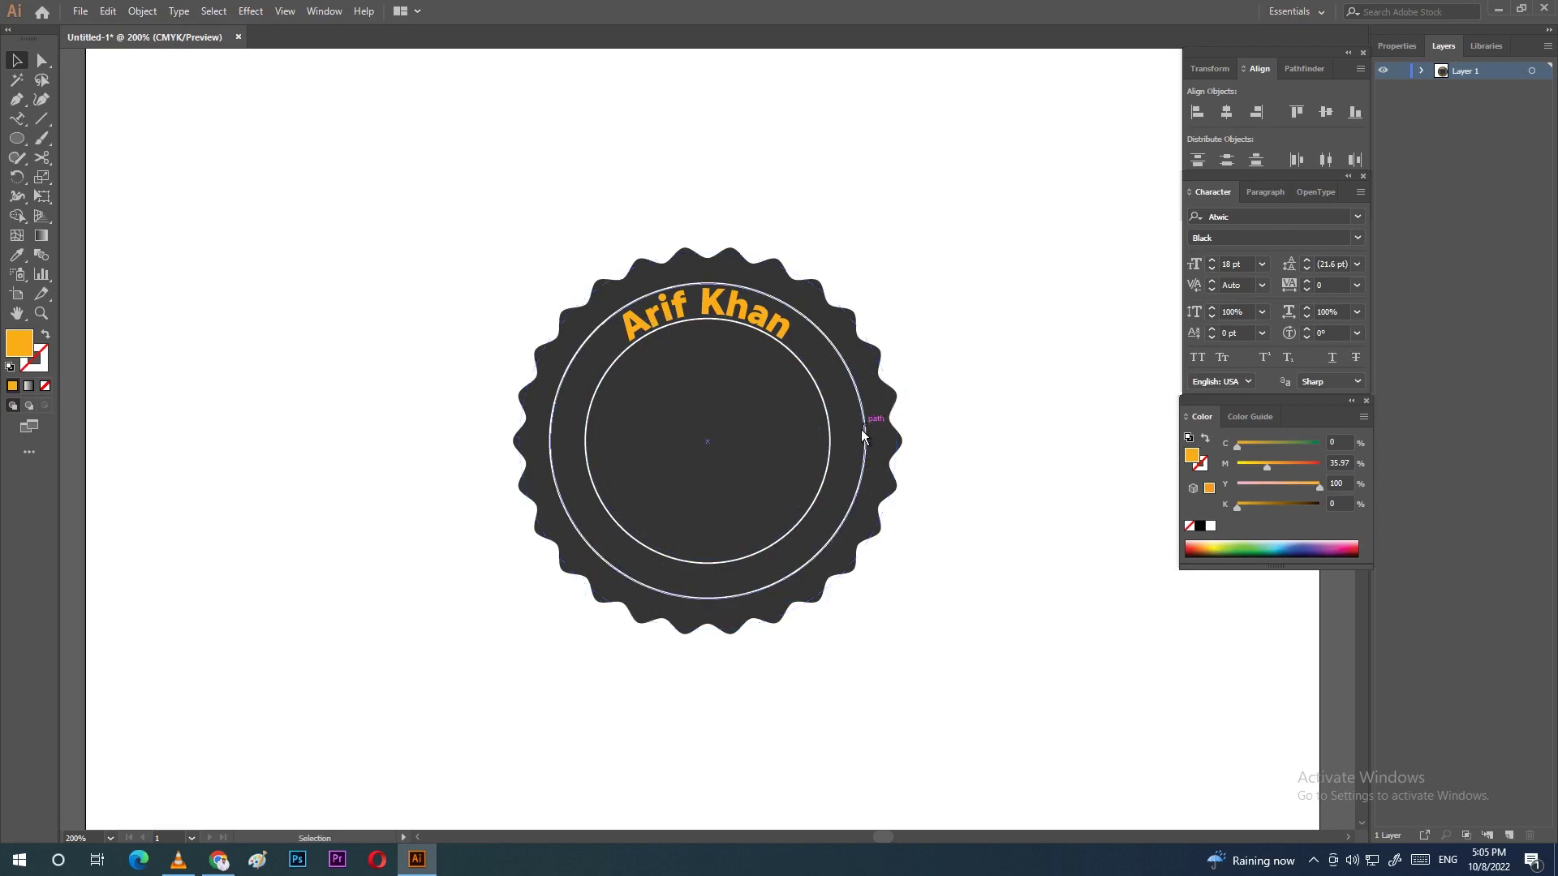
Step: Alt-drag a copy of the outer circle and type 'Video Editor' along its edge as path text
left_click_drag(867, 440, 1204, 639)
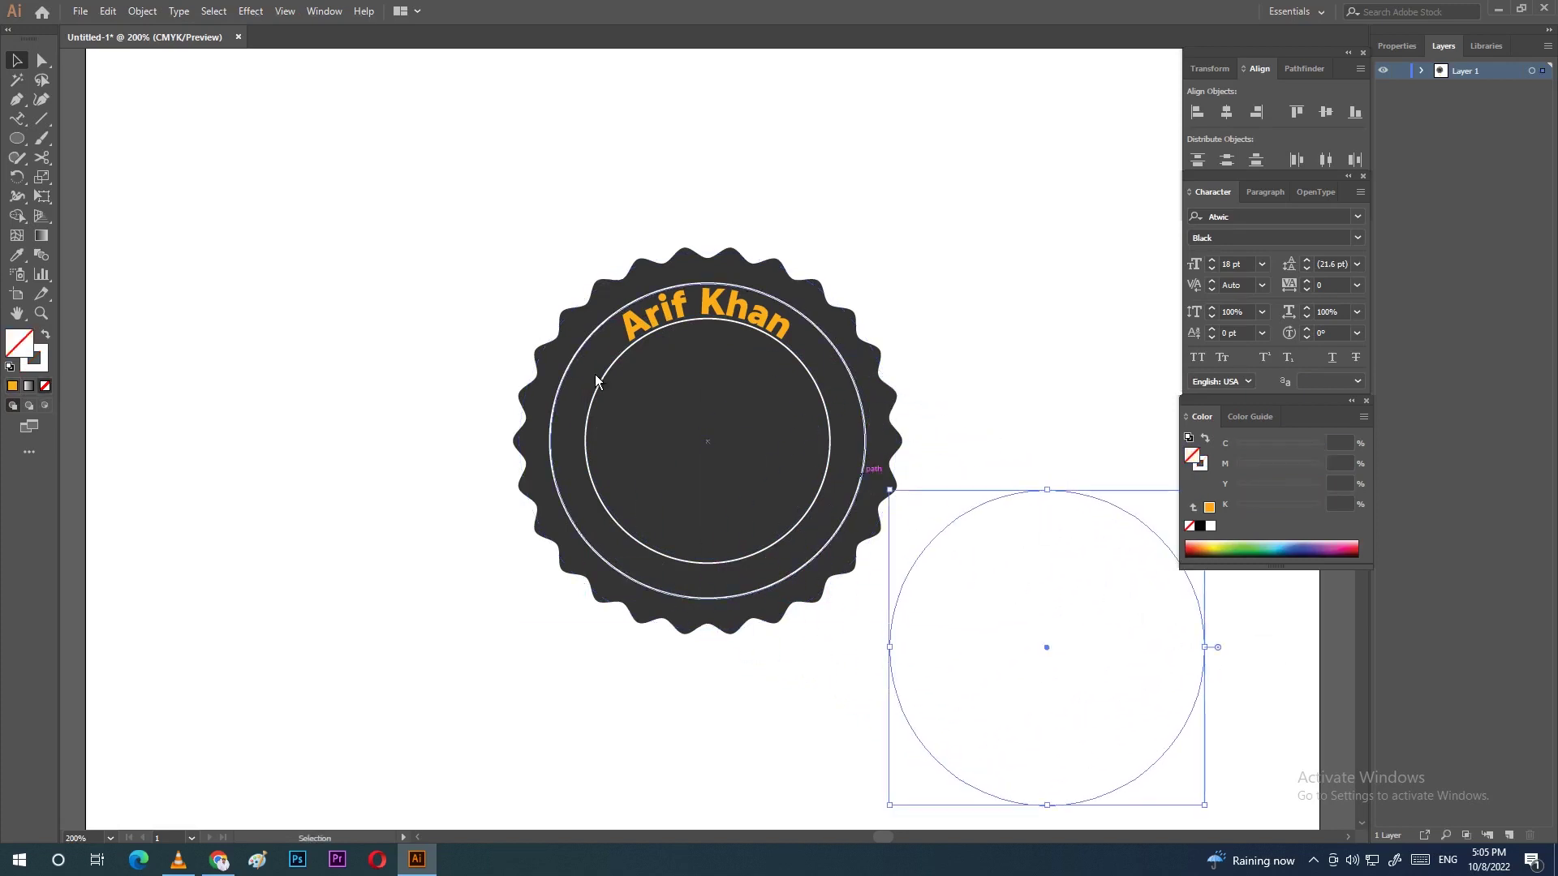
left_click(17, 119)
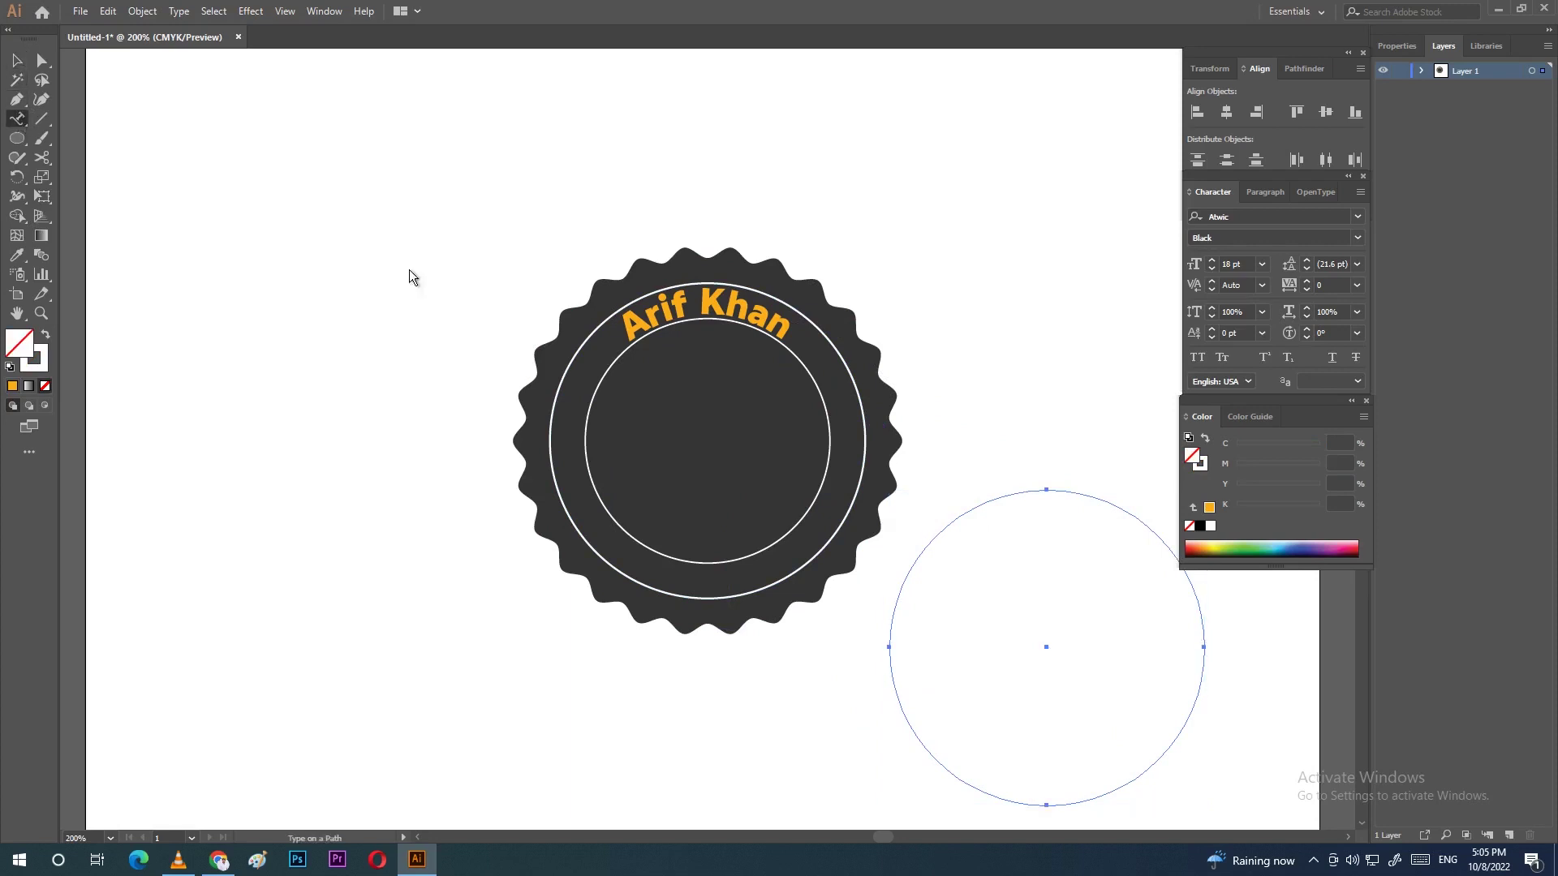
left_click(1011, 496)
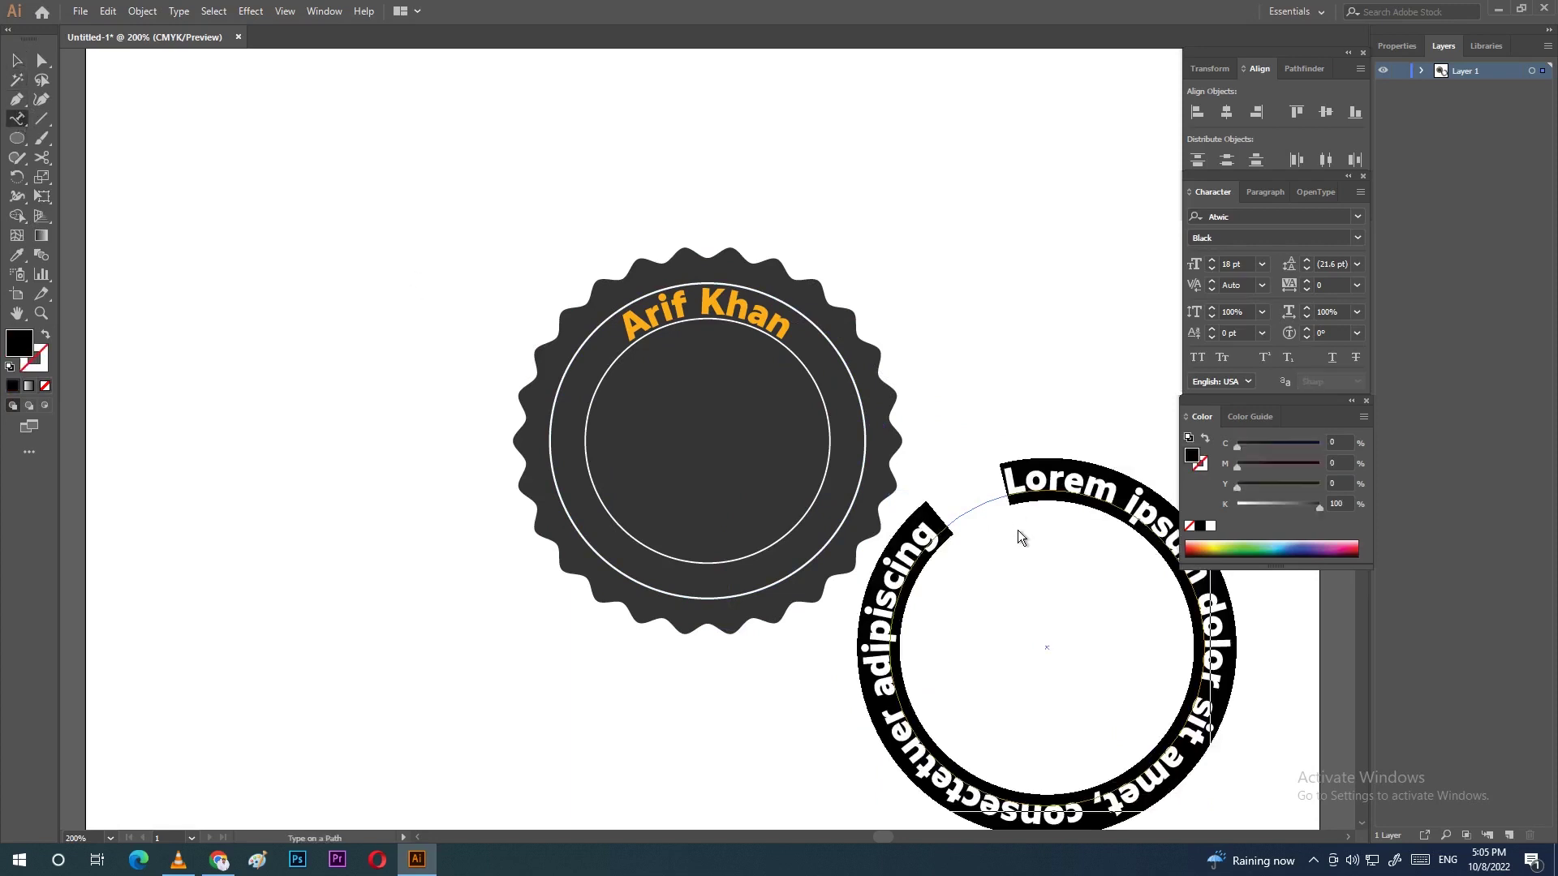
type("Video")
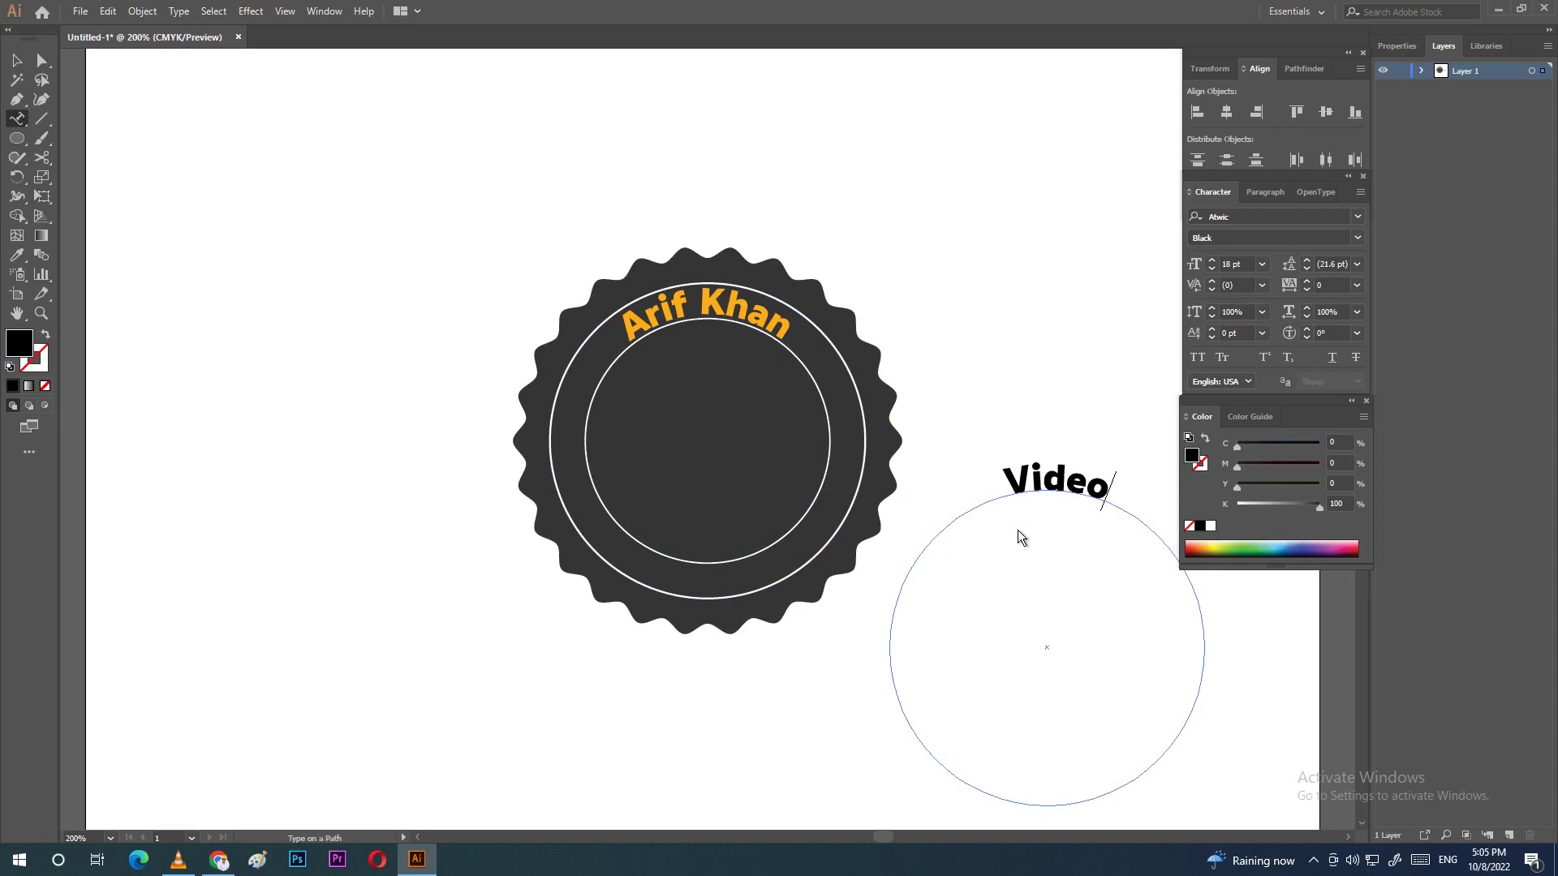
type(" Editor")
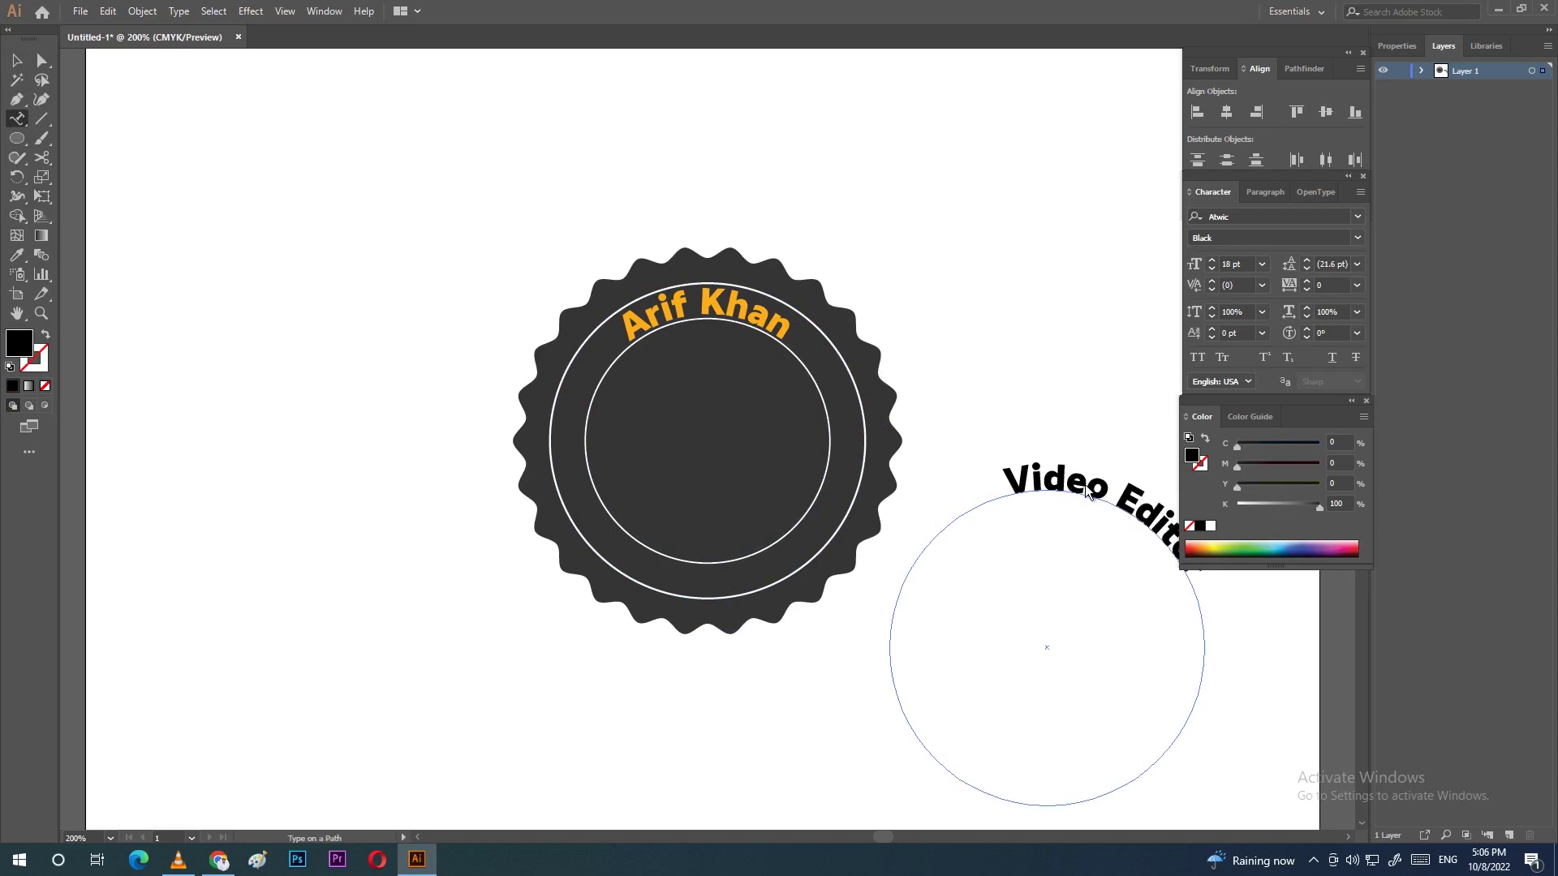
key("Escape")
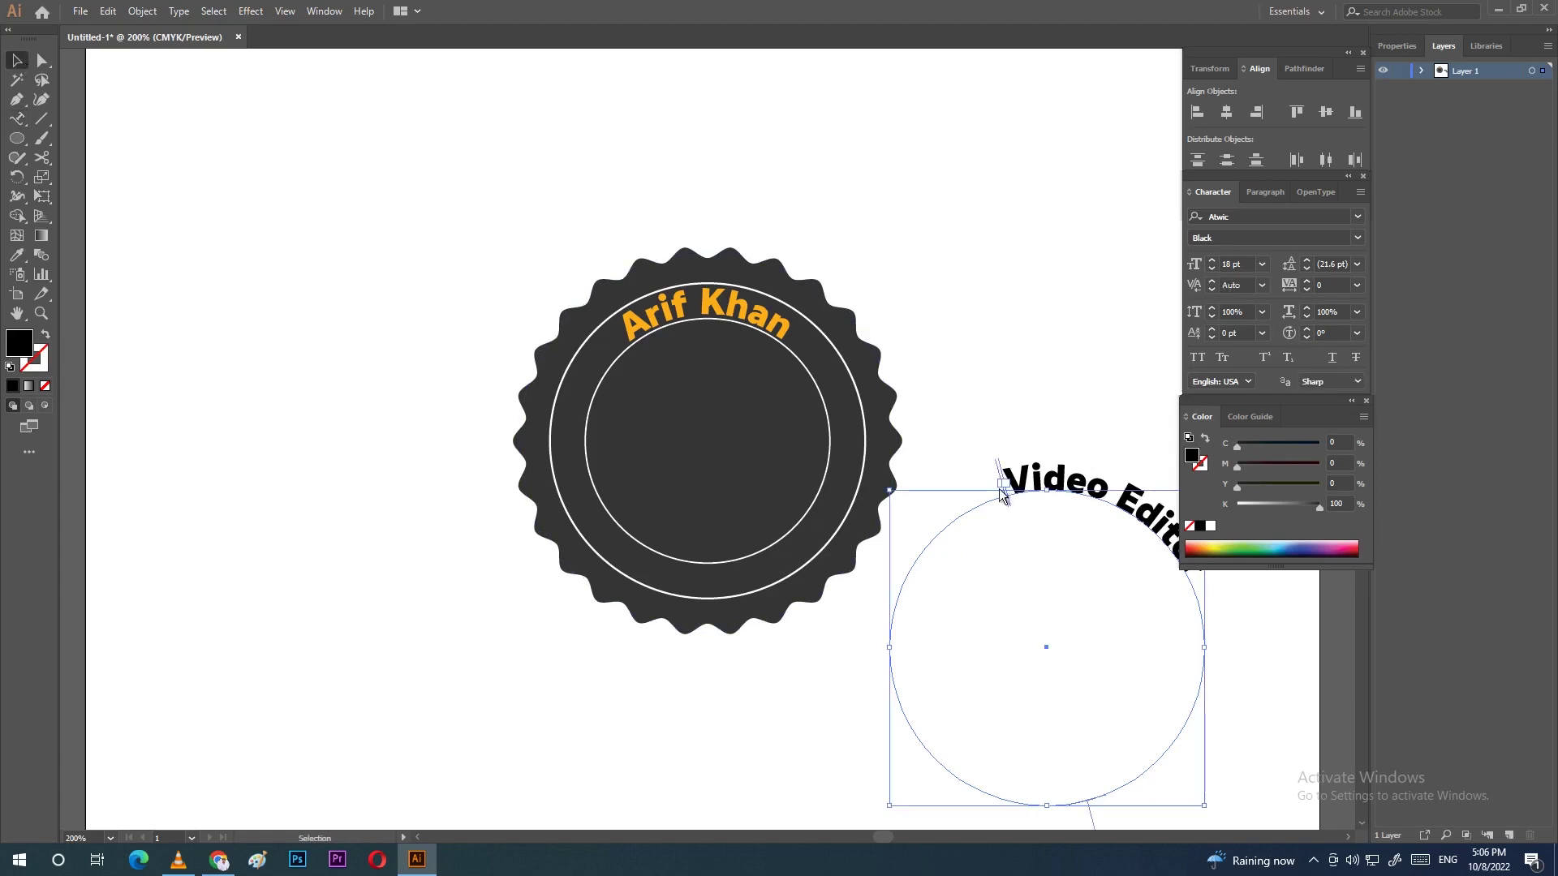
Step: Adjust the Video Editor path-text brackets, then move its circle onto the badge and swing the text downward
left_click_drag(1082, 494, 1042, 519)
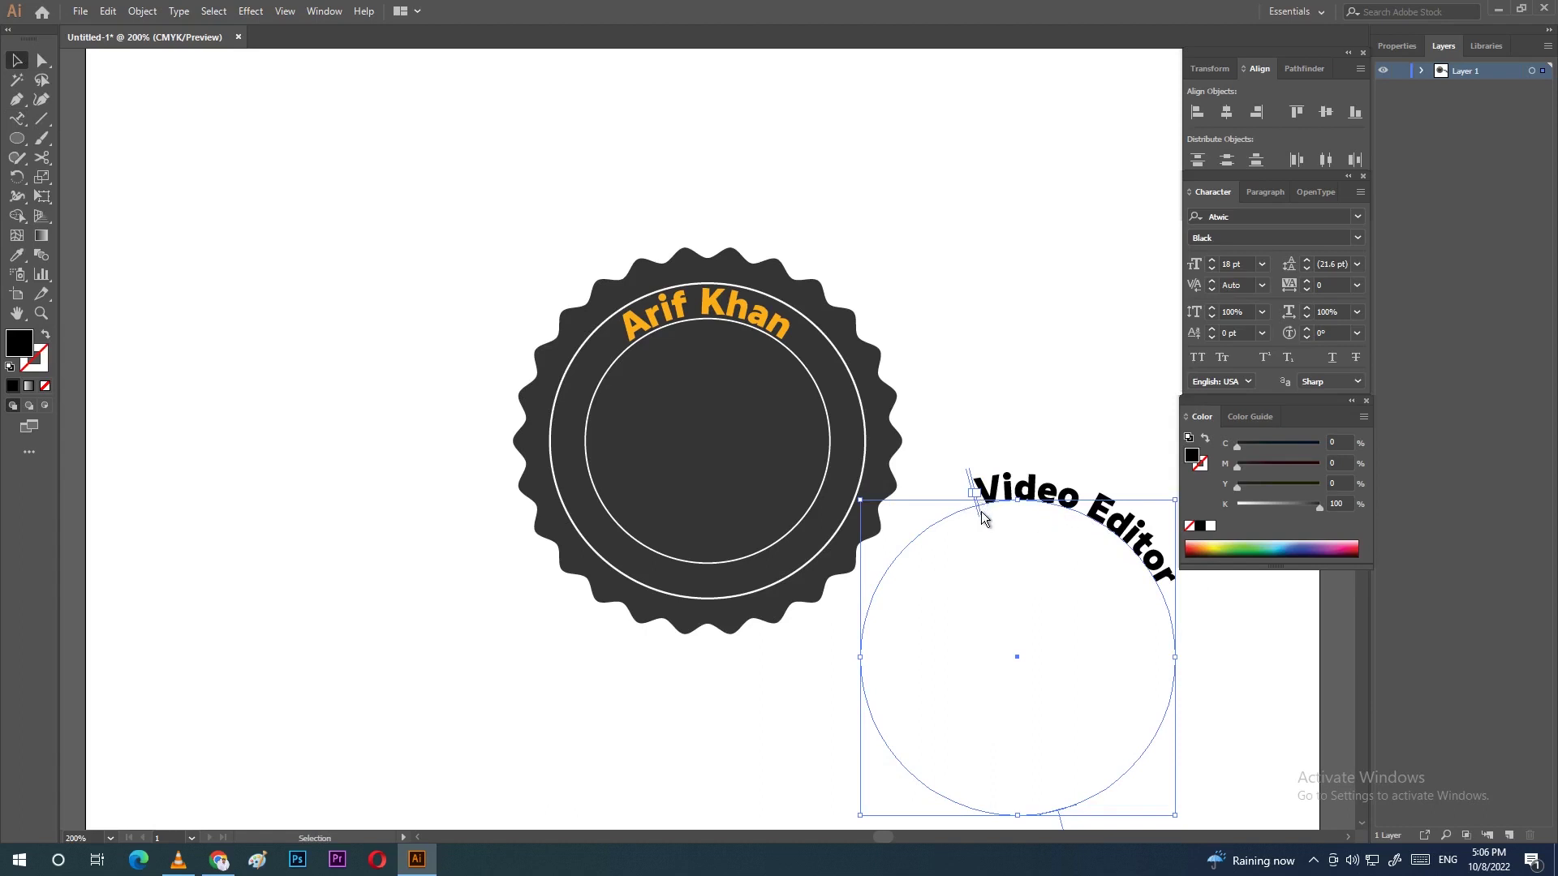
left_click_drag(981, 511, 1139, 593)
left_click_drag(960, 517, 907, 544)
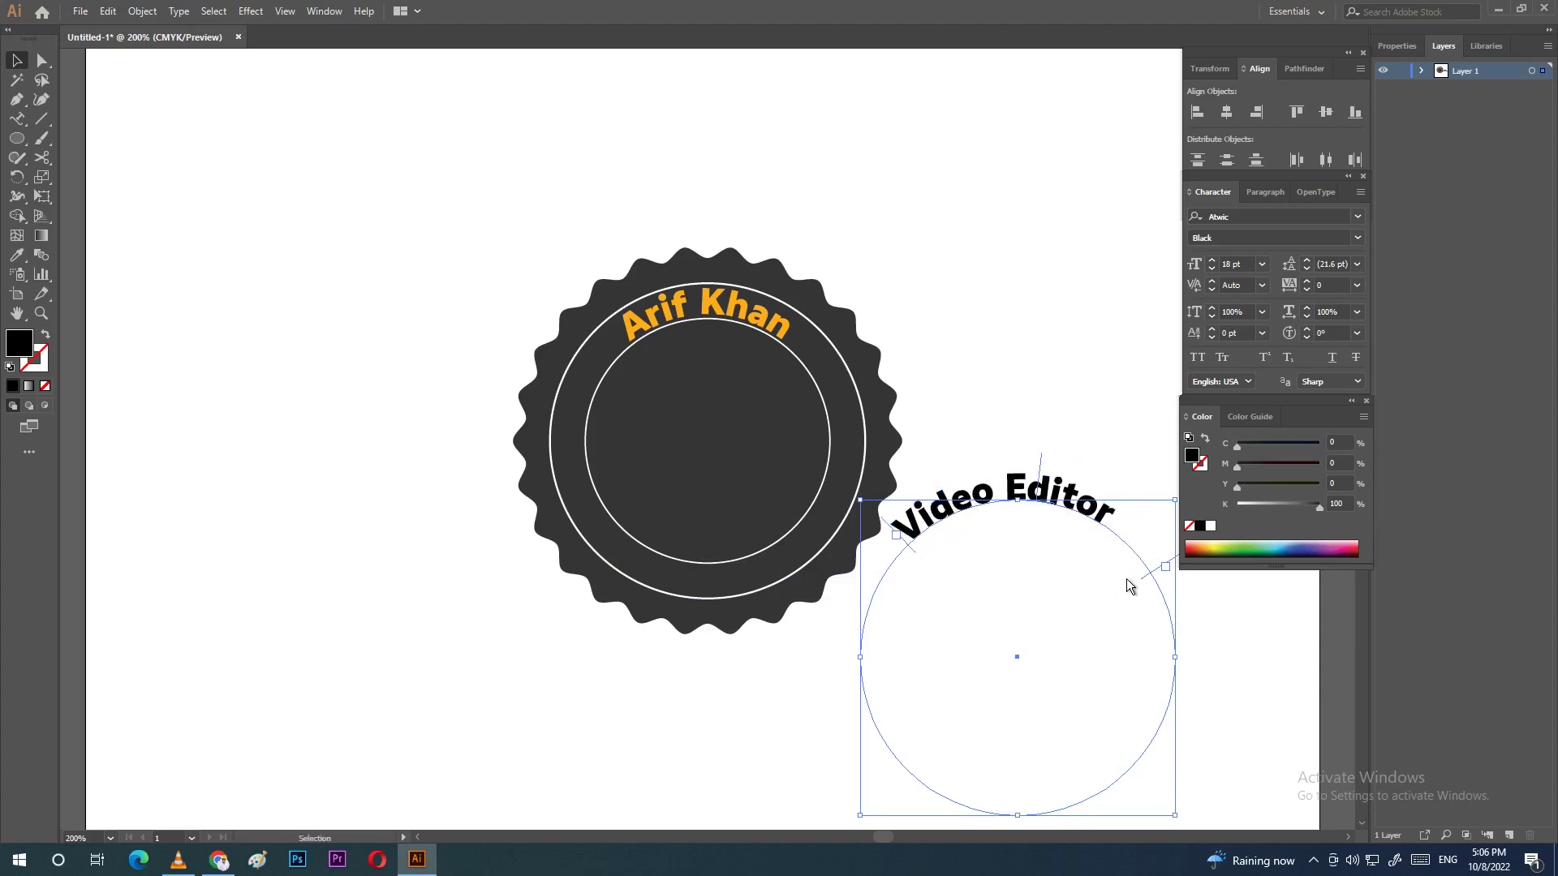
left_click_drag(1143, 577, 1103, 543)
left_click_drag(1003, 456, 1019, 459)
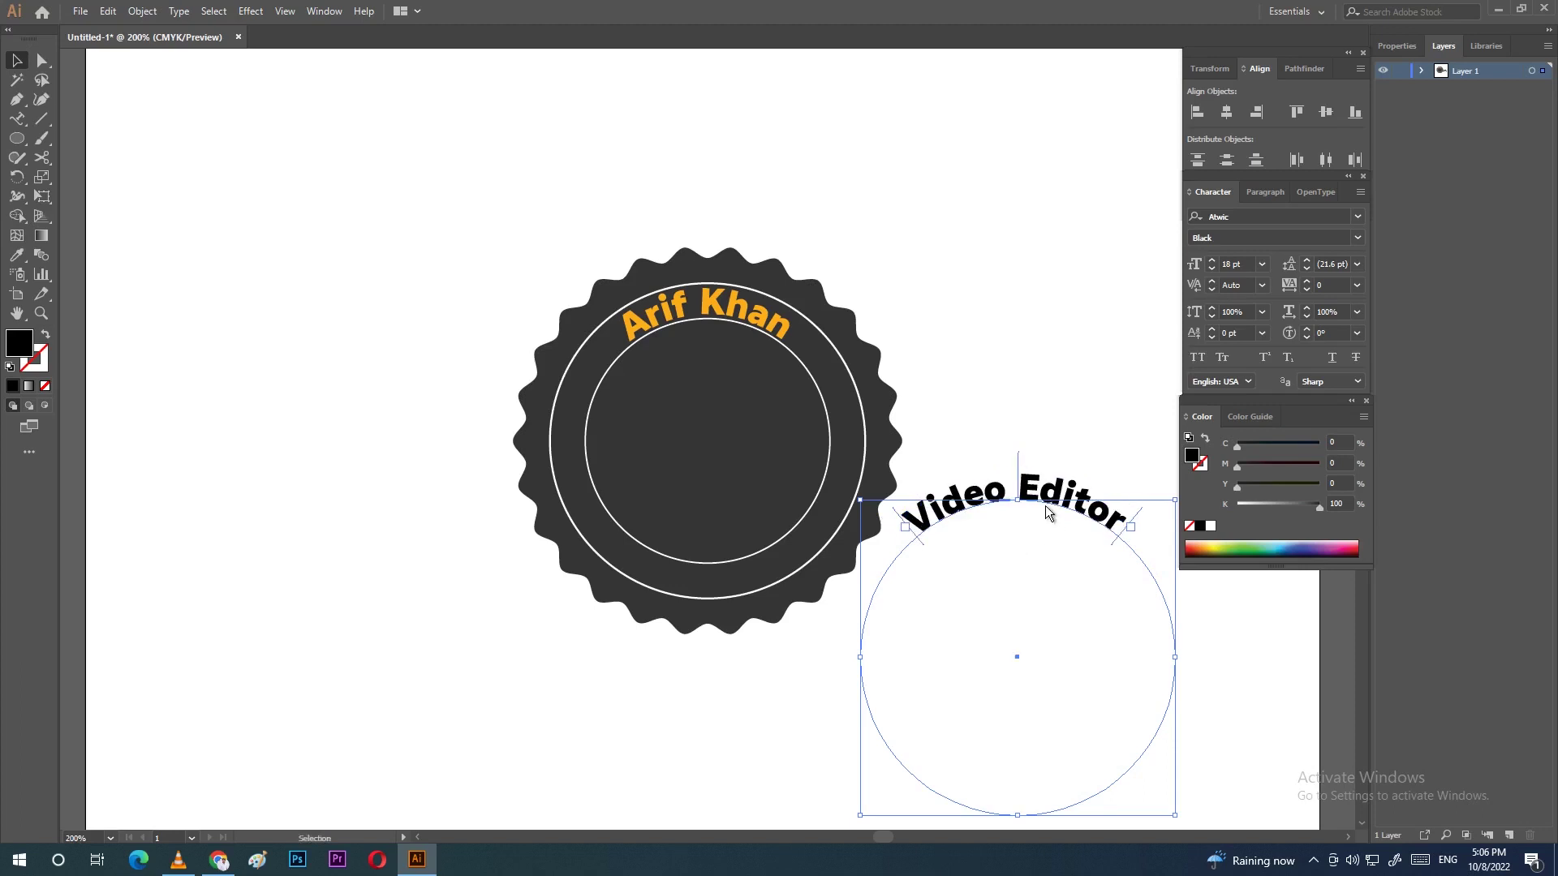
left_click_drag(1058, 508, 754, 298)
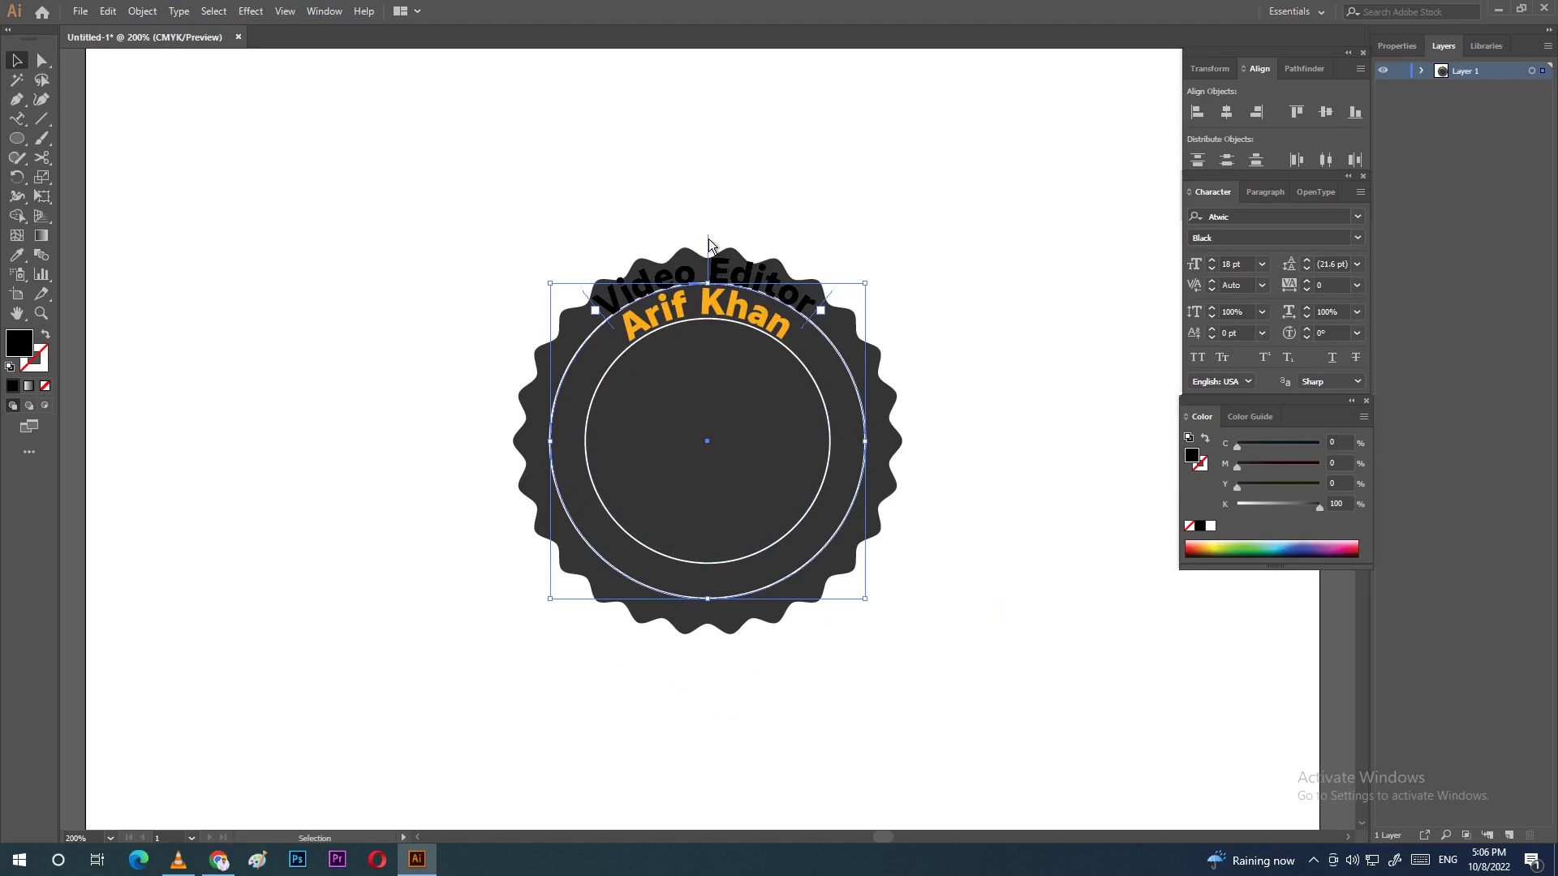
left_click_drag(708, 243, 703, 584)
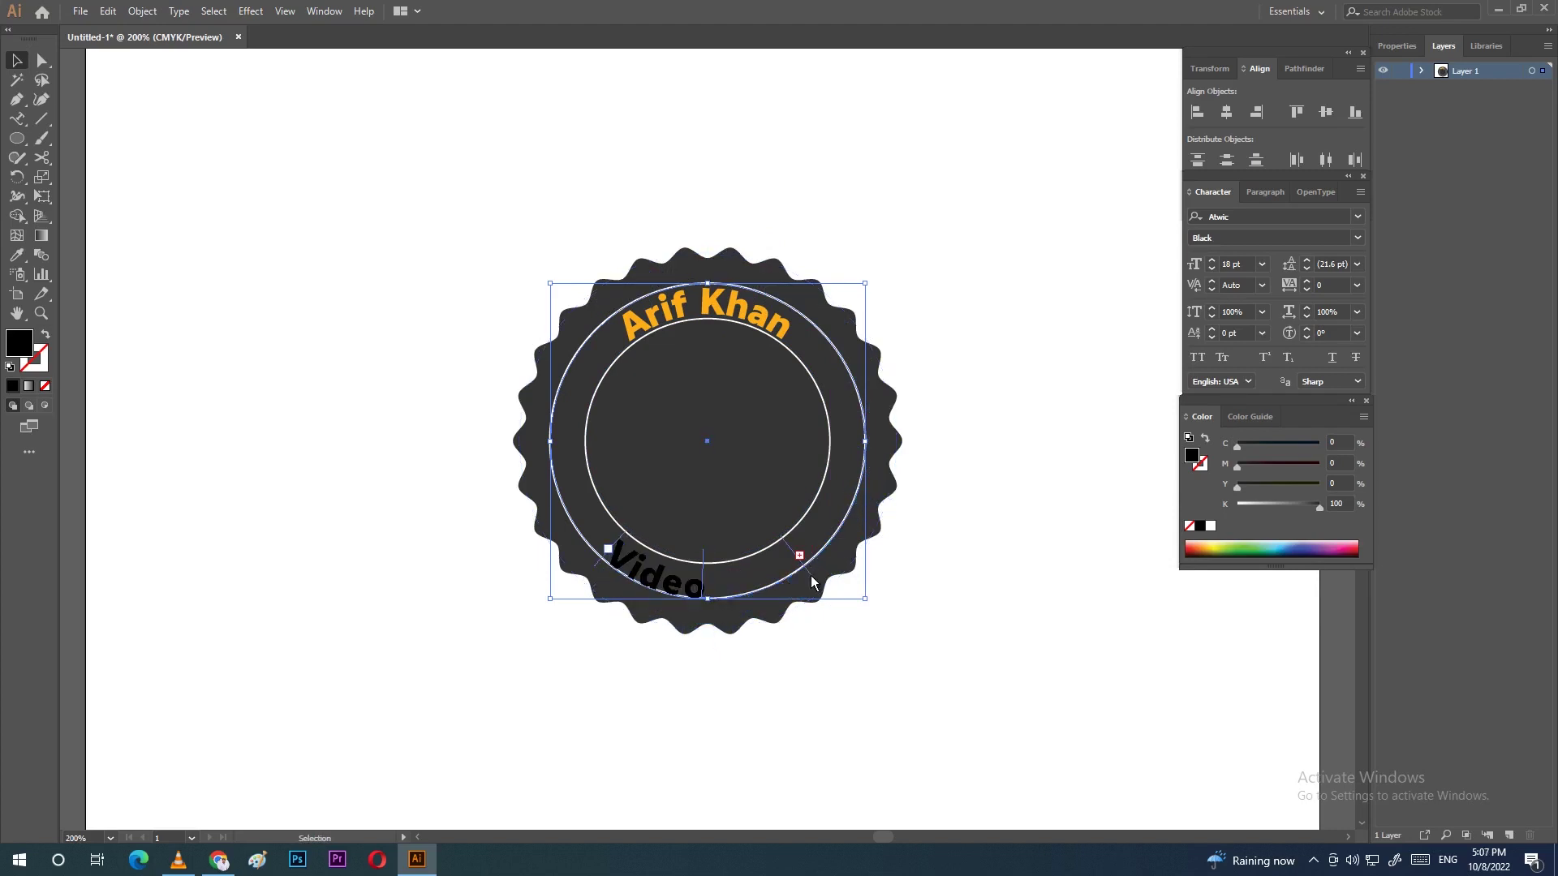
Step: Extend 'Video Editor' to read fully along the badge's lower ring, centred with arrow-key nudges
left_click_drag(810, 576, 849, 561)
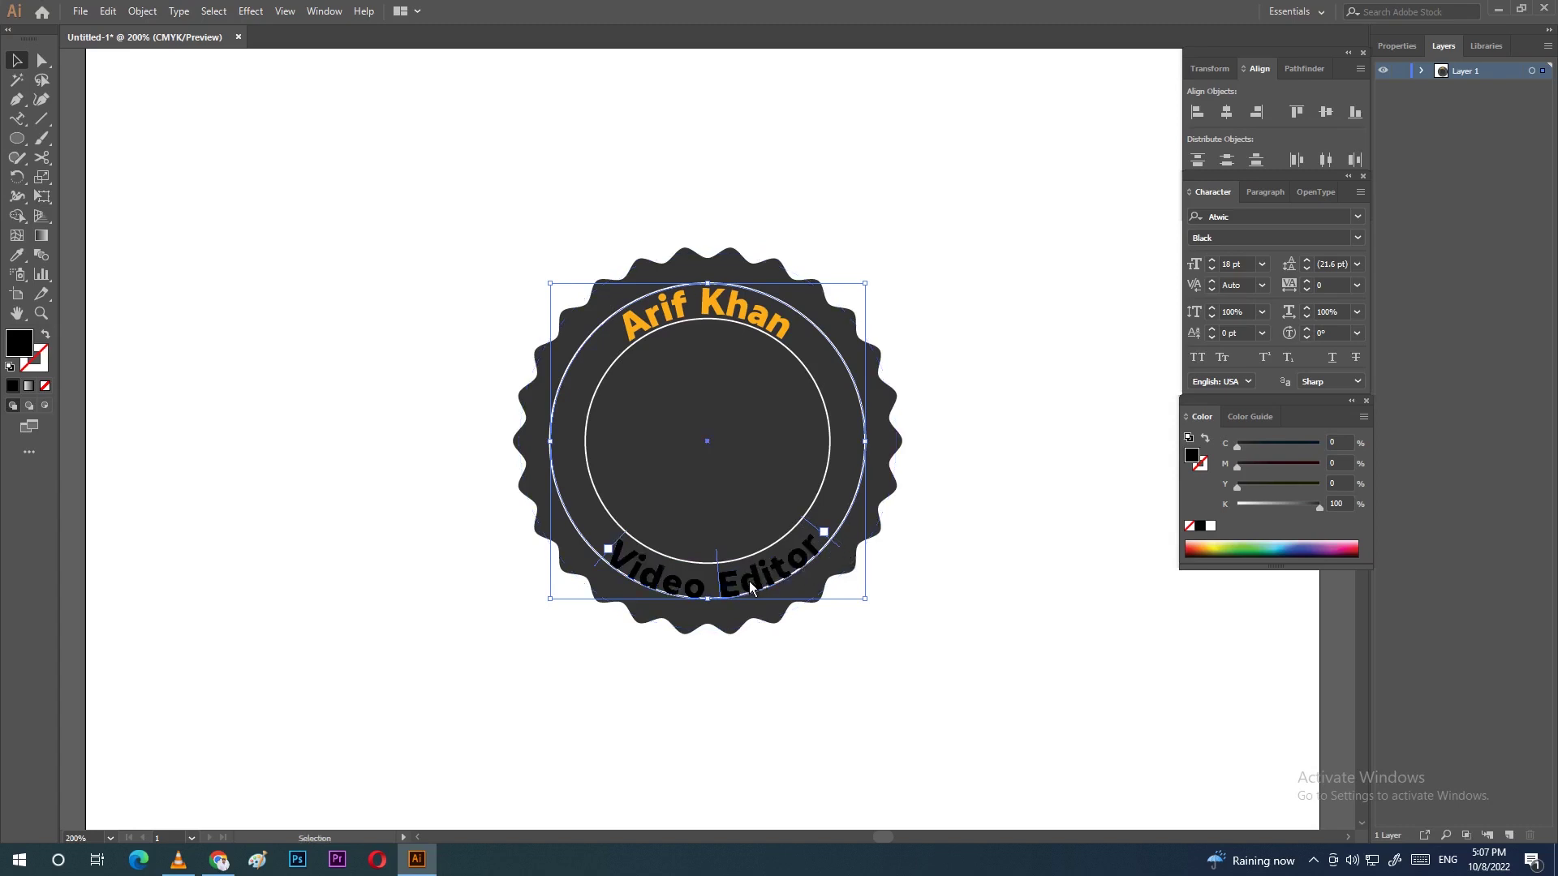
key("Up")
key("Up")
key("Up")
key("Left")
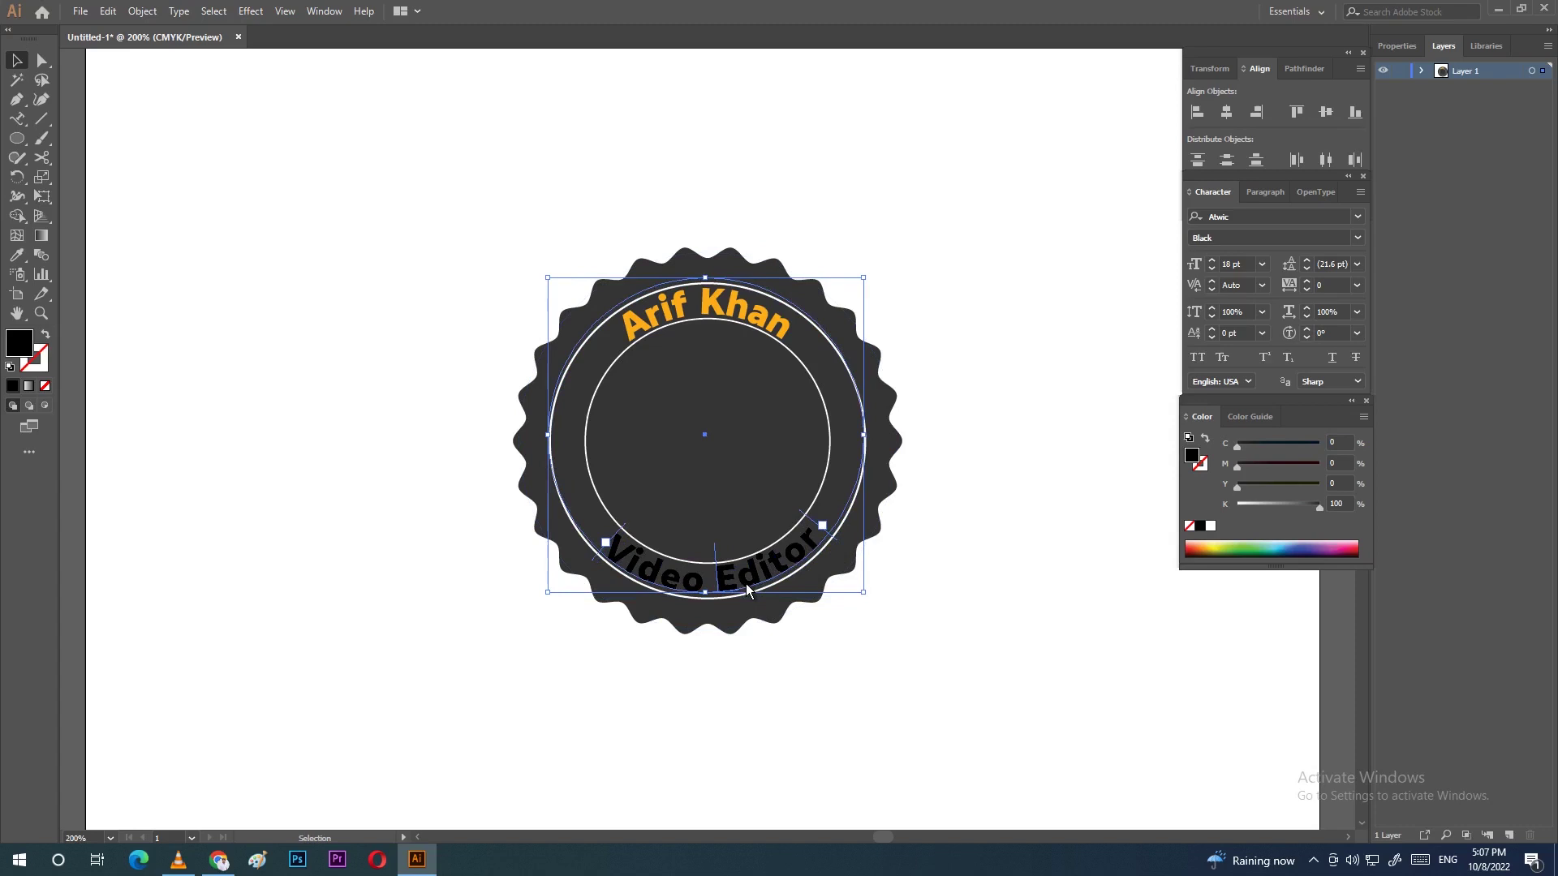
key("Left")
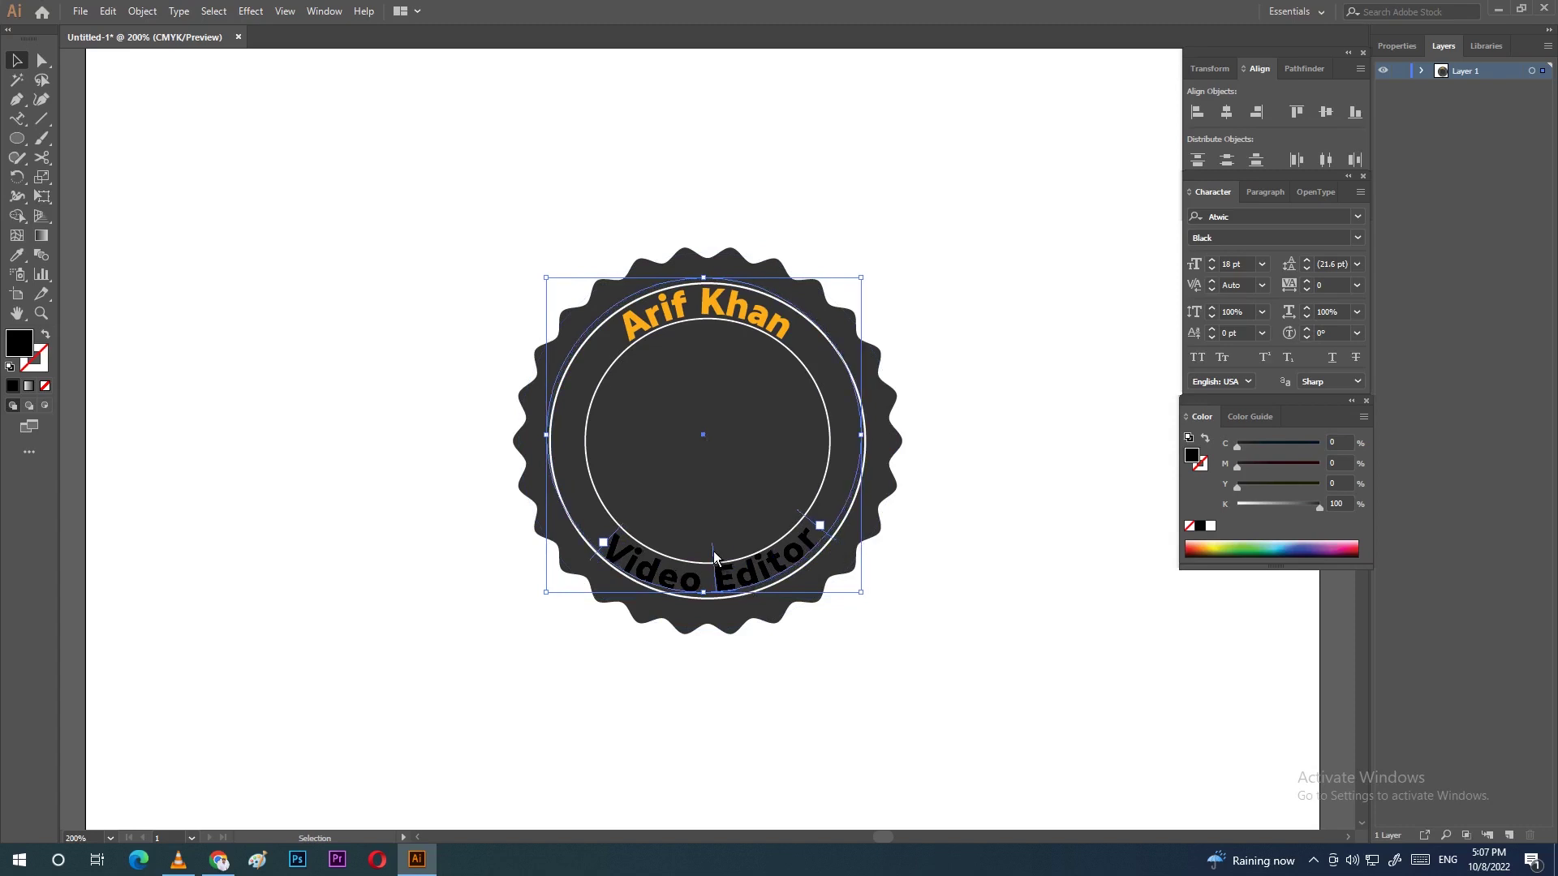
left_click_drag(713, 547, 704, 560)
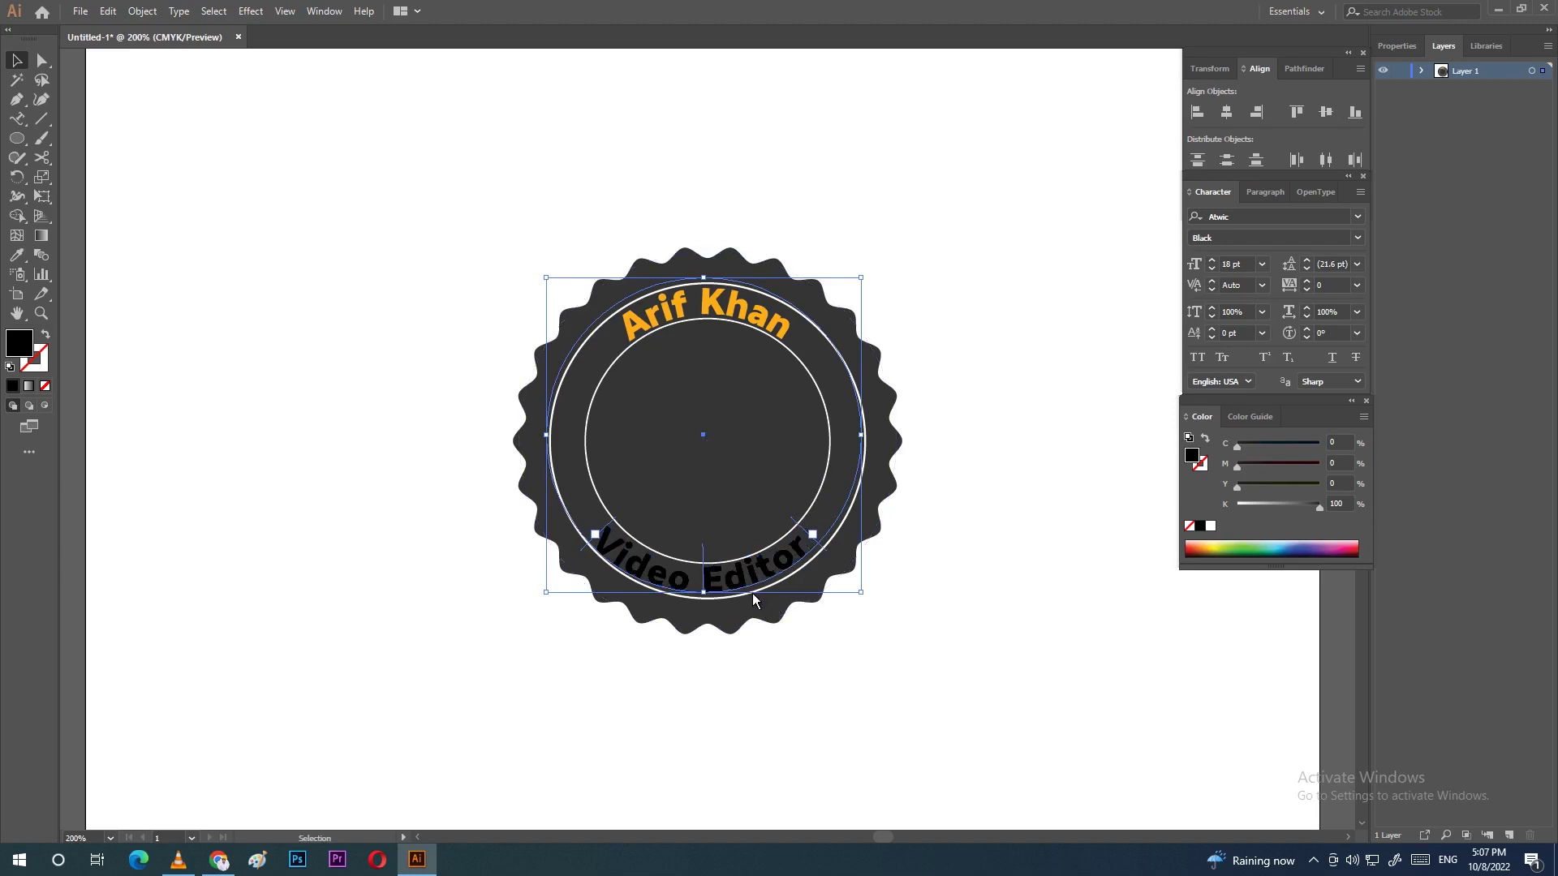
key("Up")
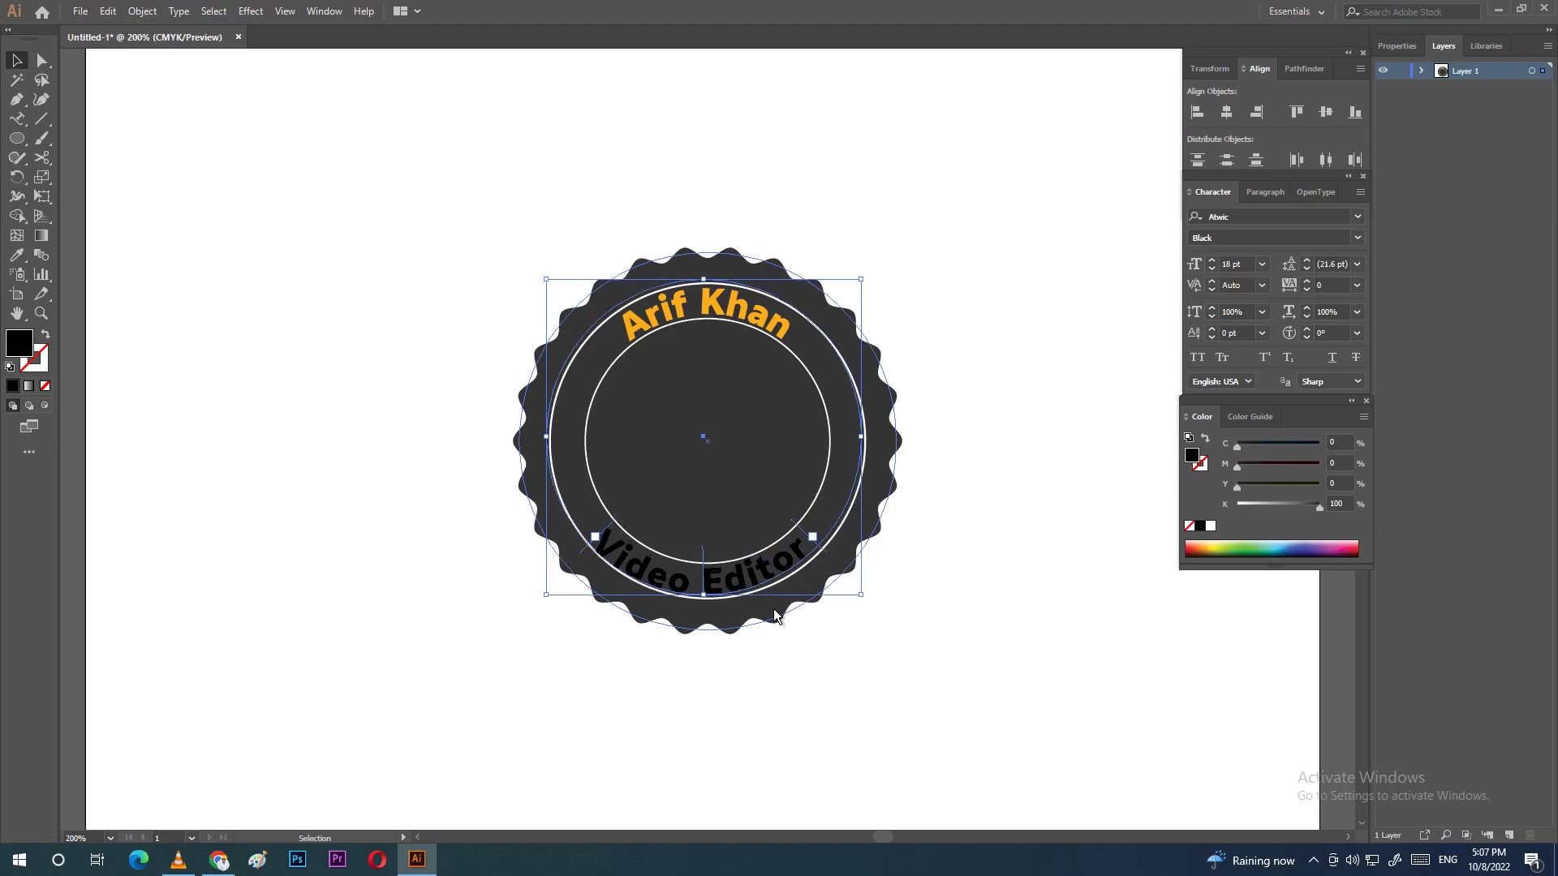
double_click(18, 347)
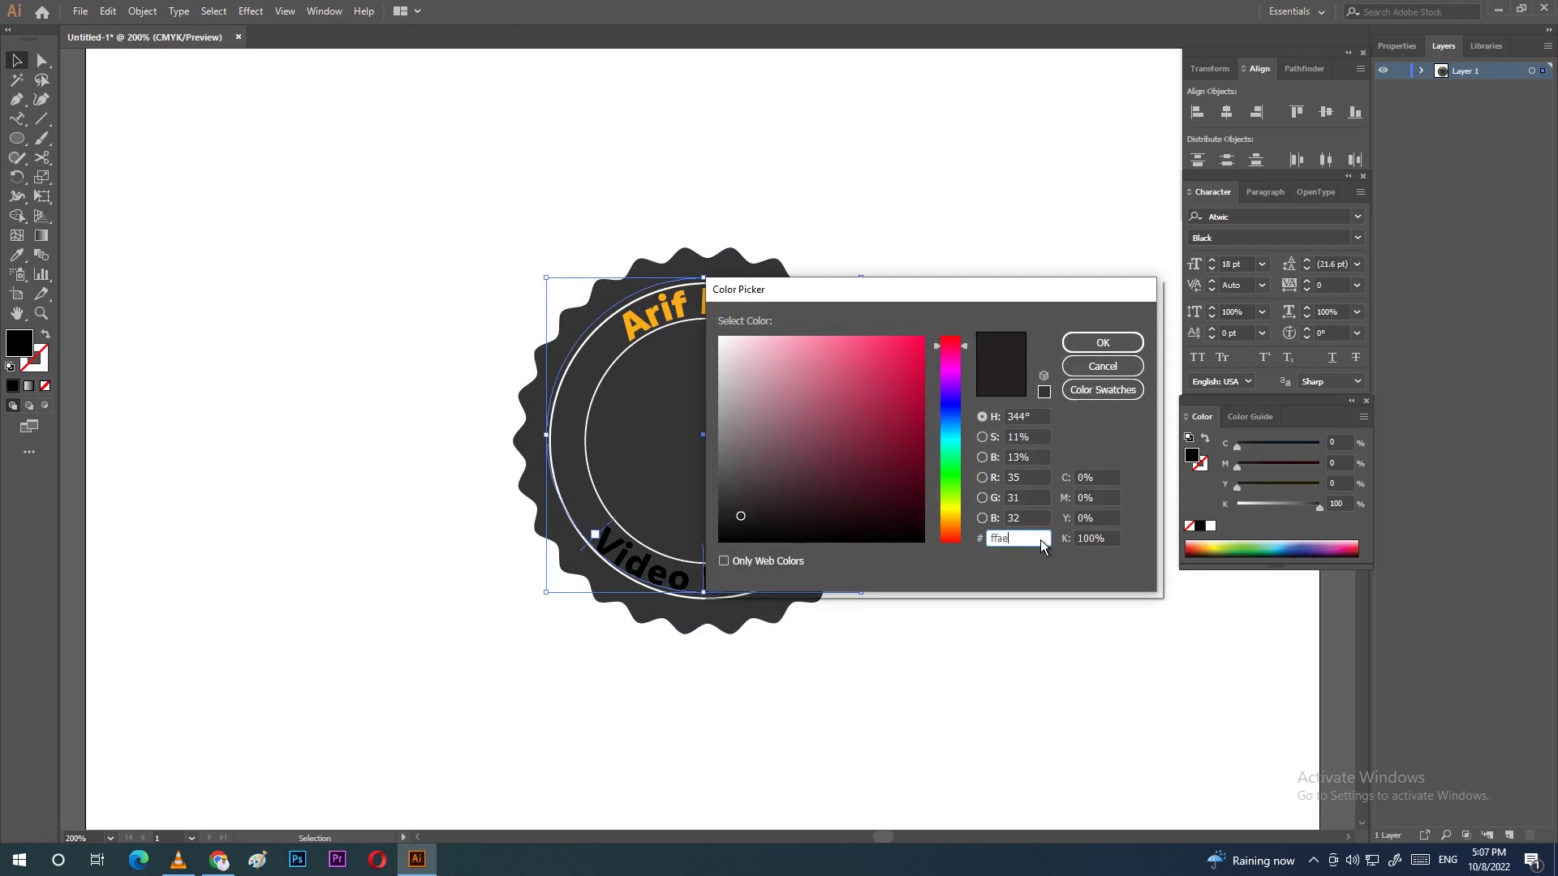
Step: Apply orange #ffae00 to the Video Editor text and deselect it
key("Return")
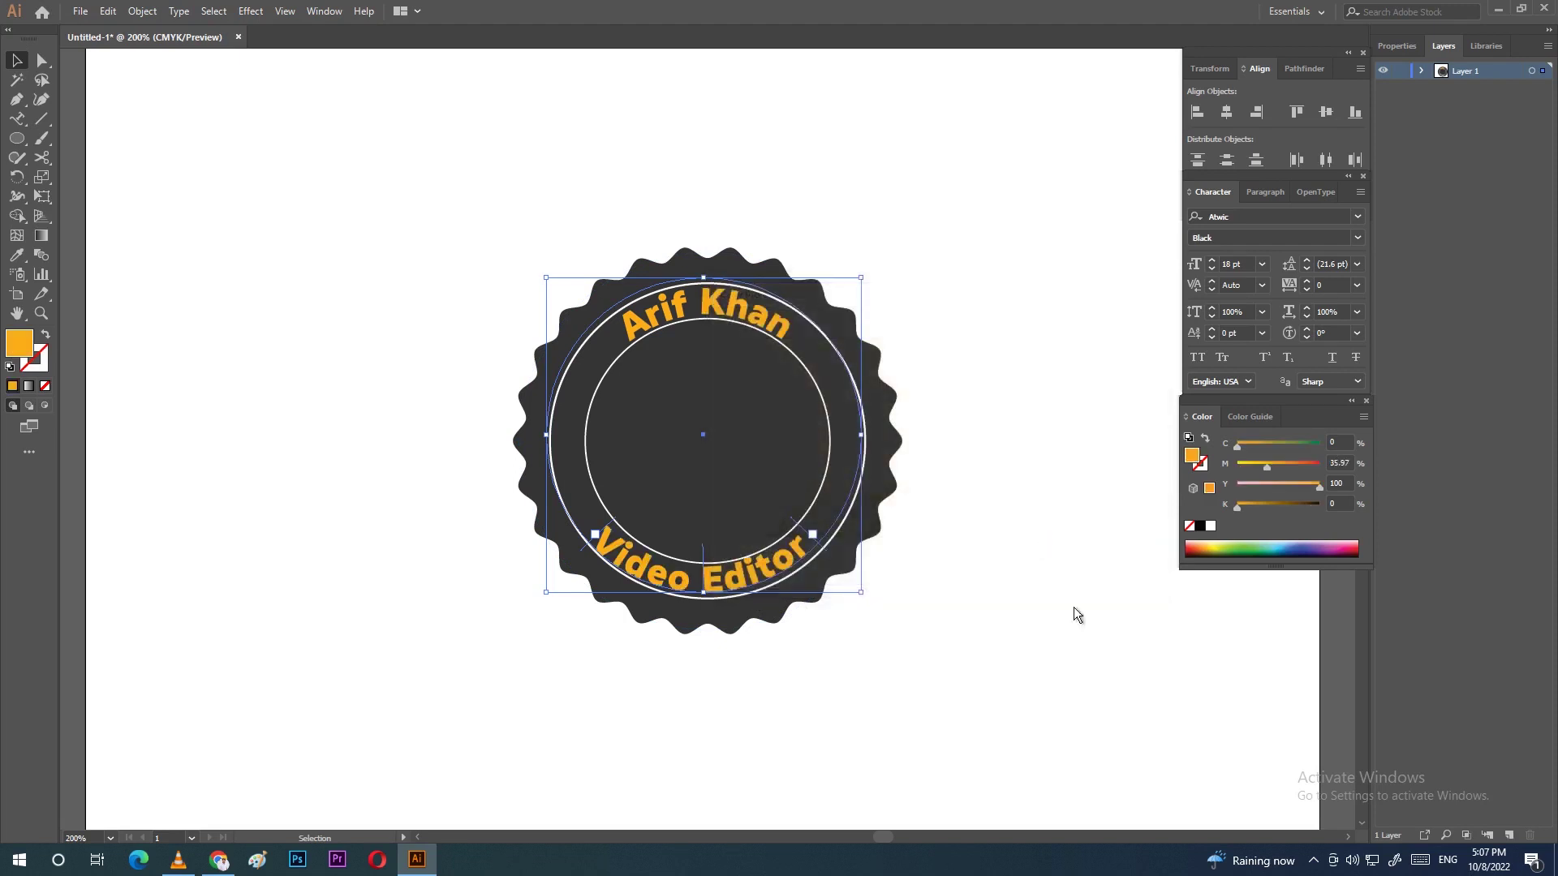
left_click(939, 558)
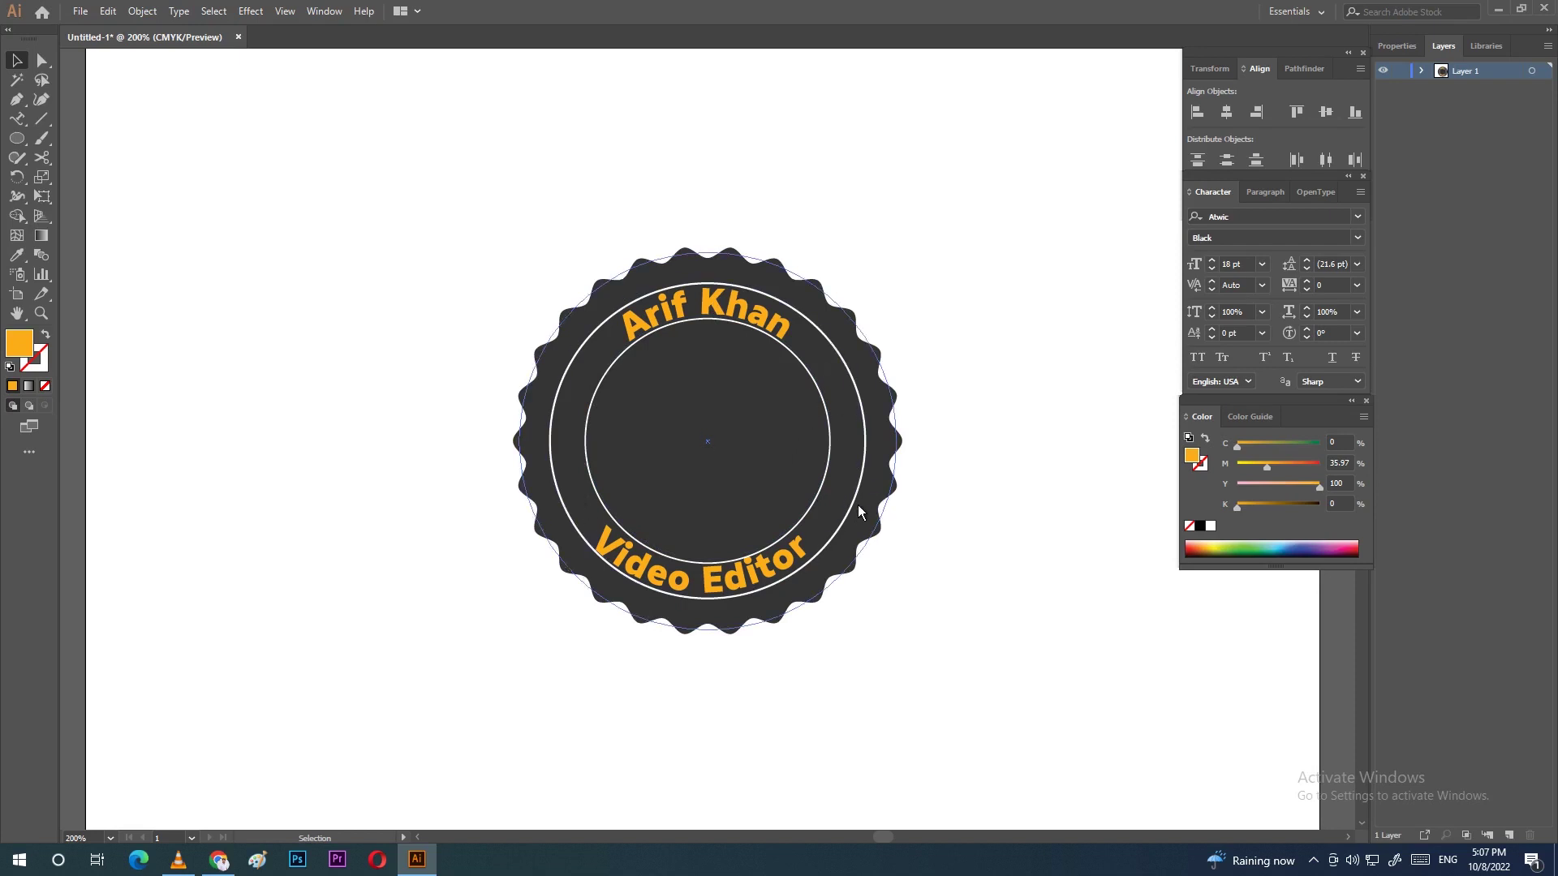
key("p")
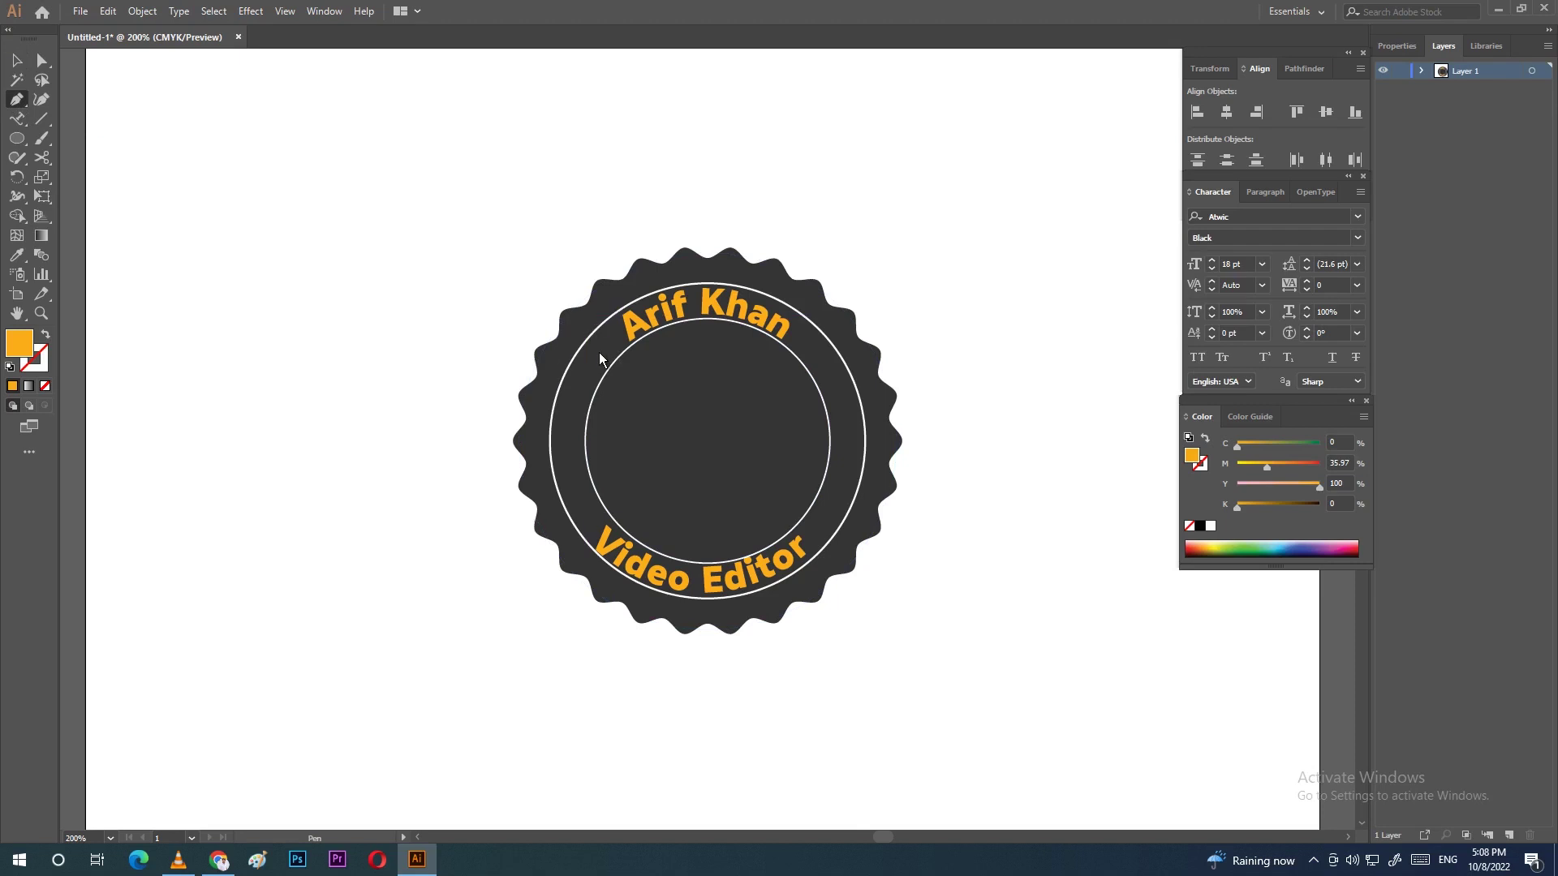
Step: Draw a crescent path on the badge's left and give it an orange stroke with no fill
left_click(606, 342)
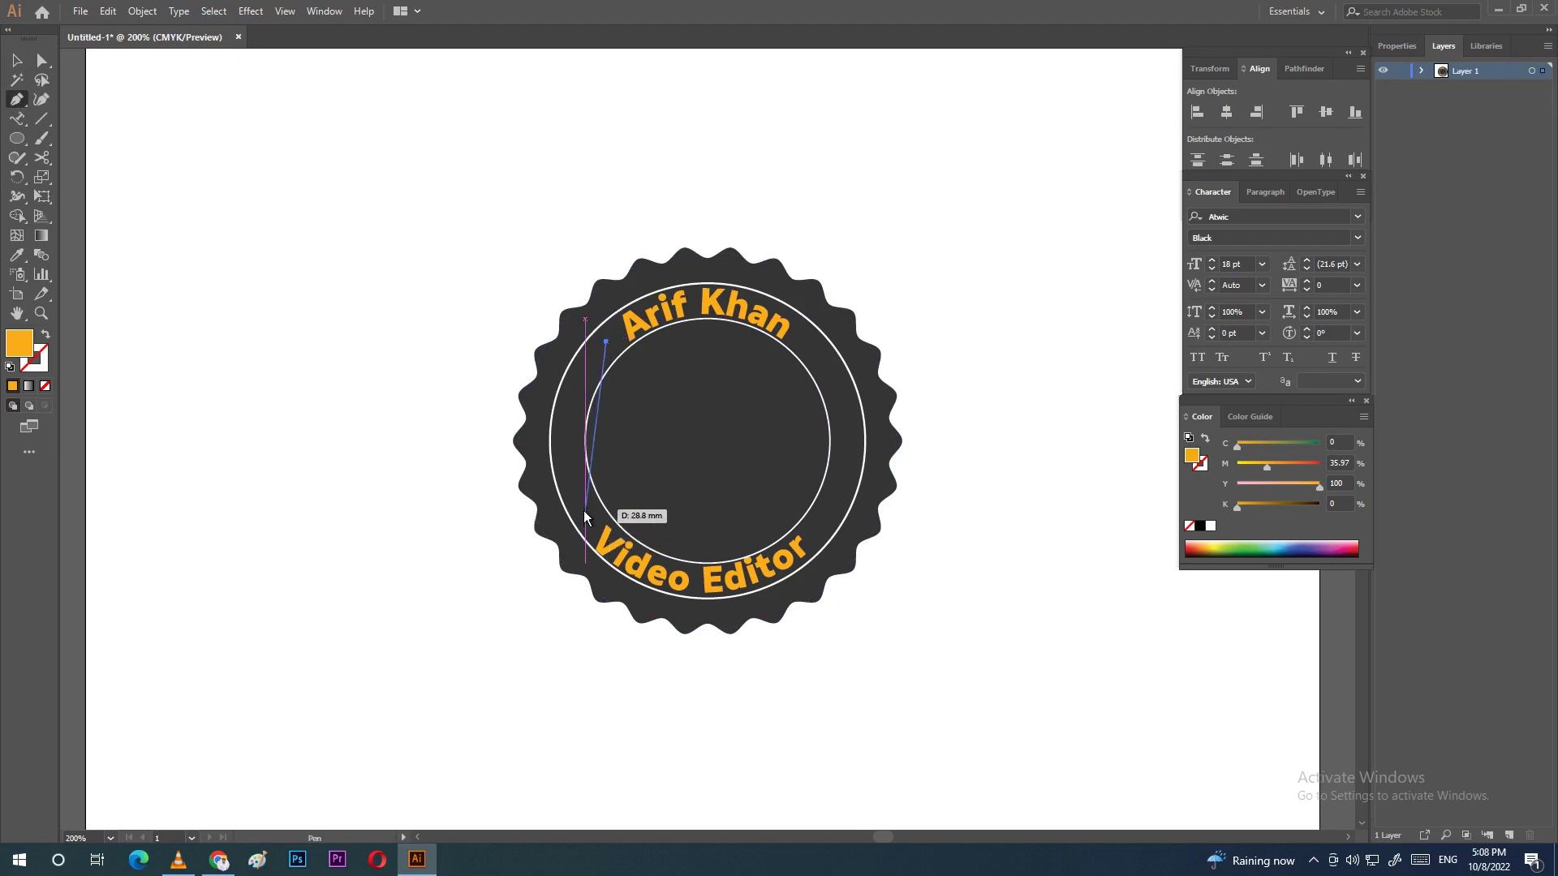
left_click_drag(584, 508, 639, 600)
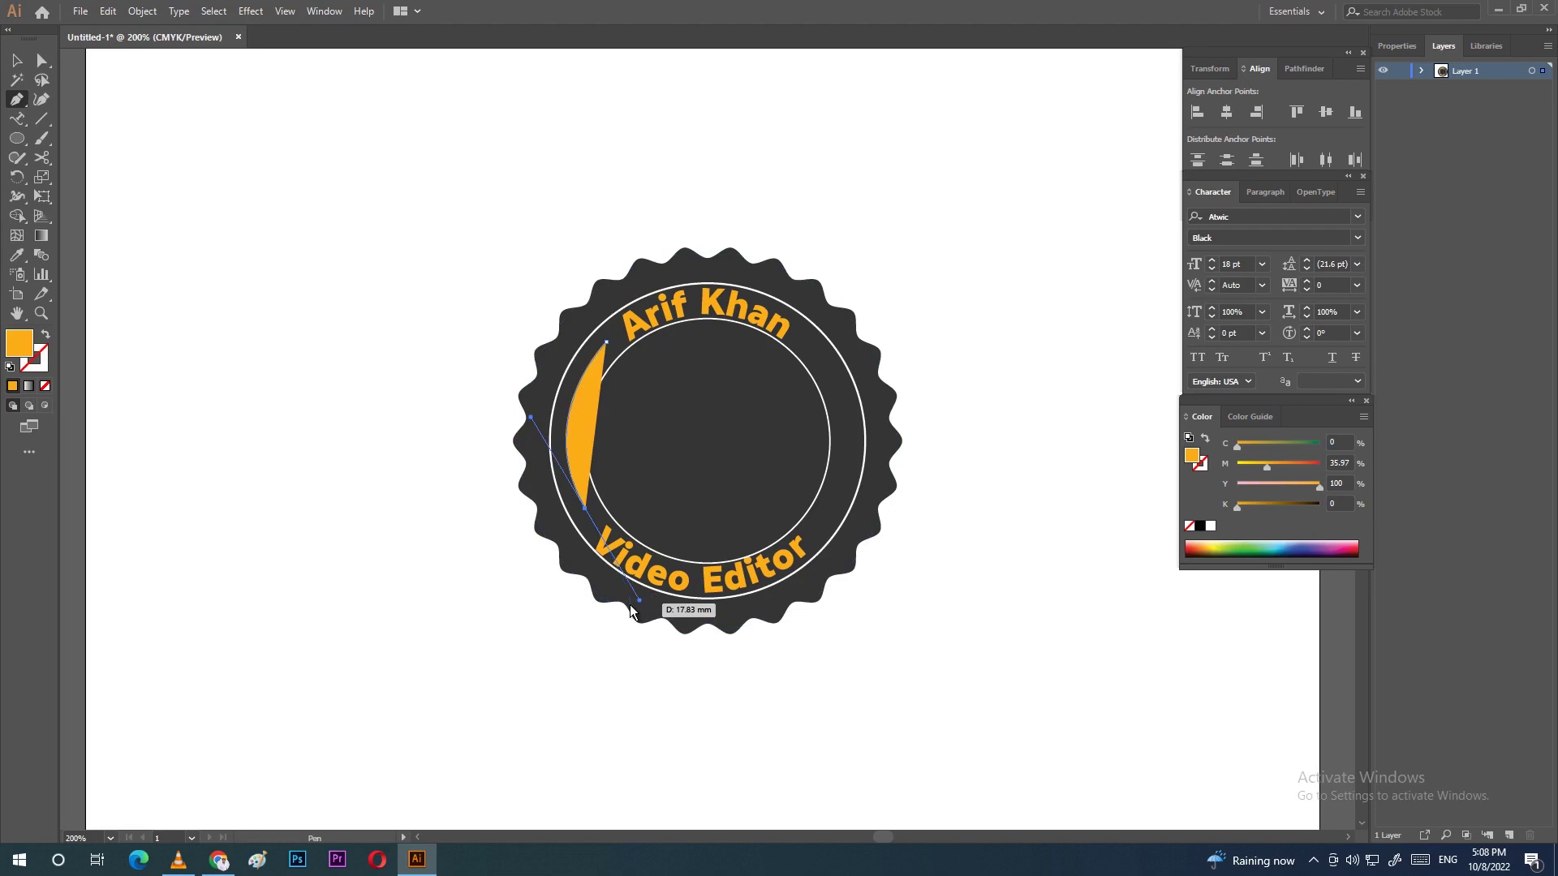
left_click(45, 367)
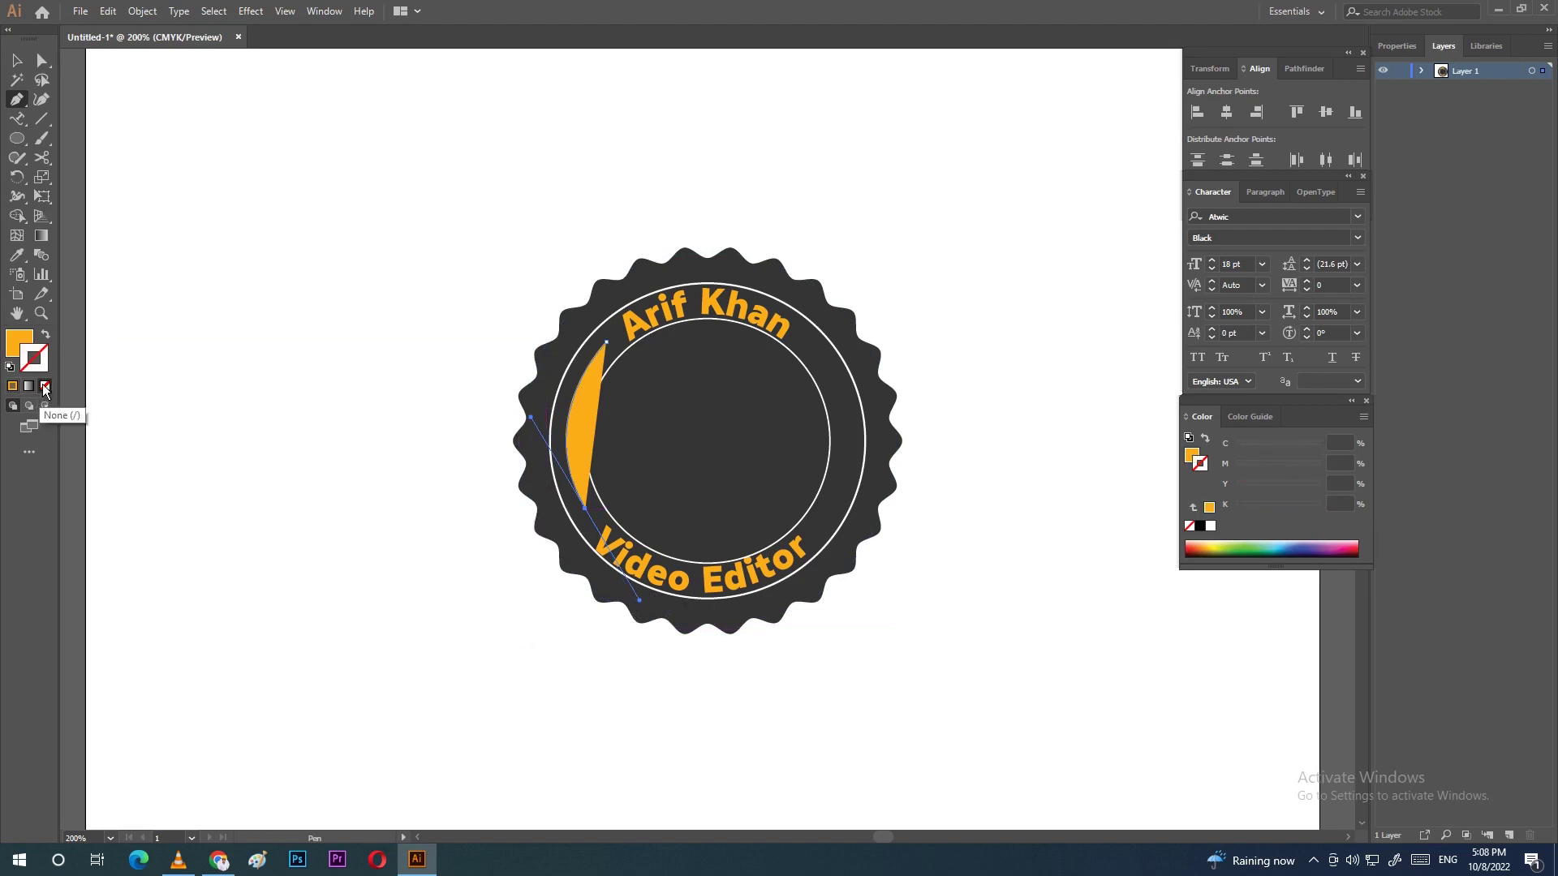
left_click(12, 387)
left_click(17, 337)
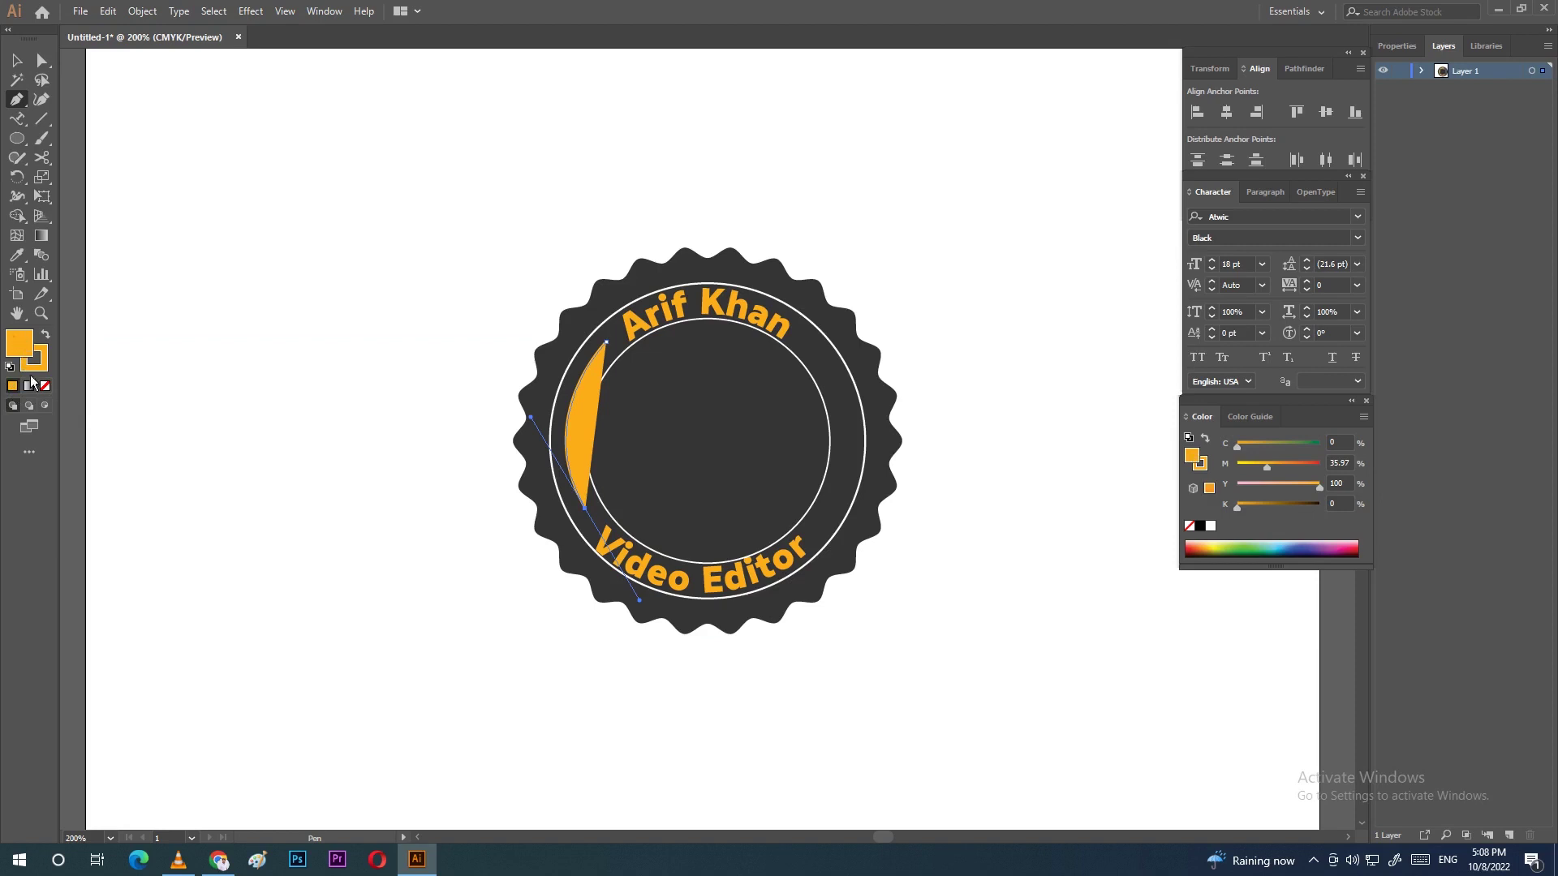
left_click(45, 387)
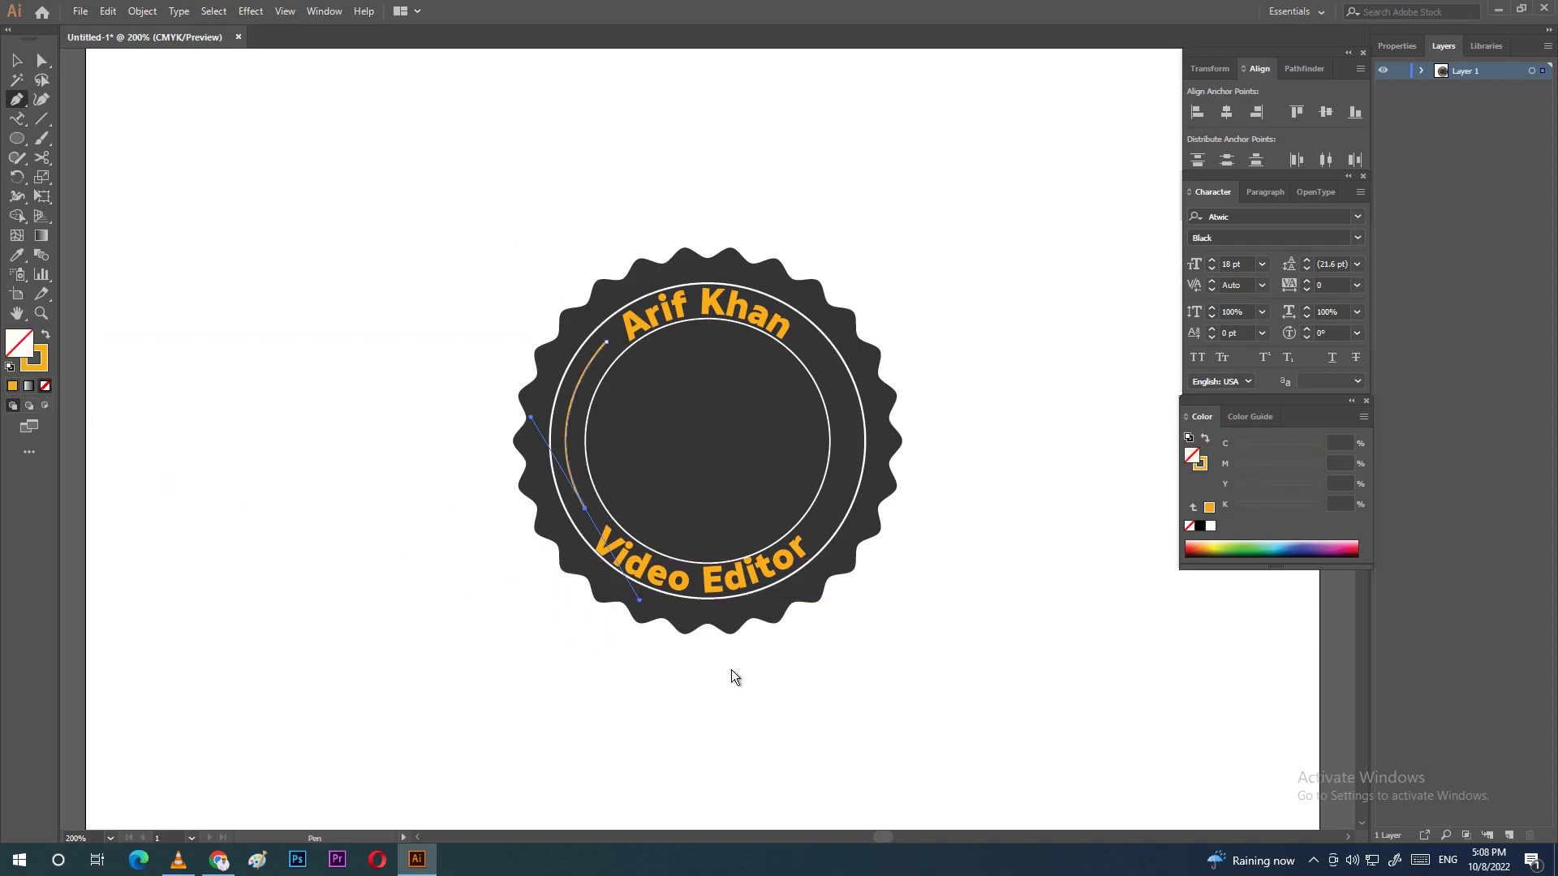
left_click(18, 61)
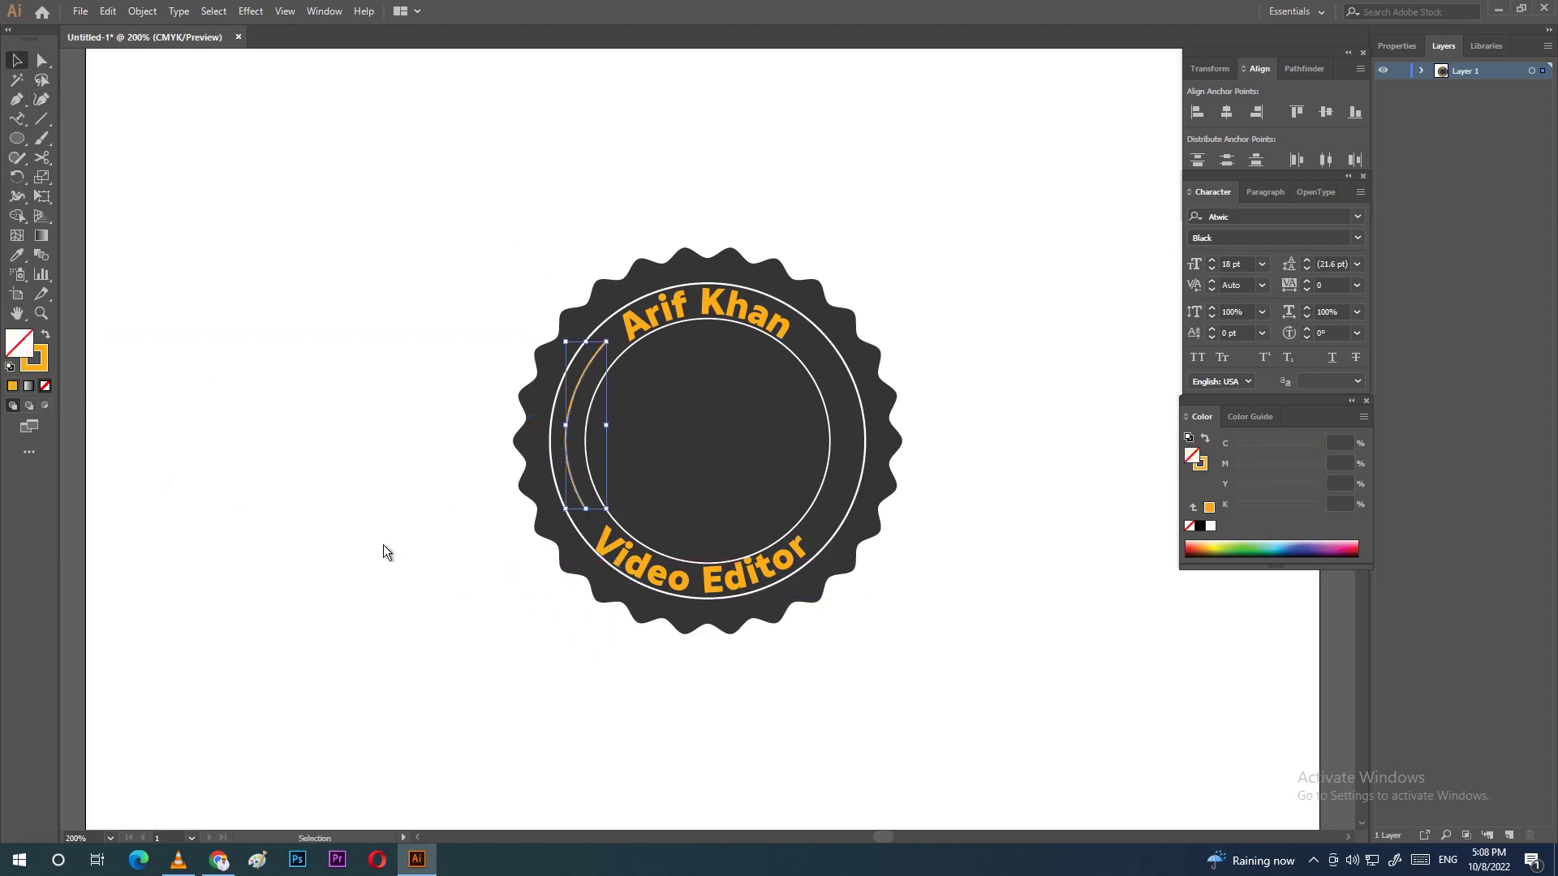
left_click(459, 533)
left_click(38, 63)
Step: Make a reflected copy of the arc, move it right, then undo that first attempt
left_click(568, 426)
right_click(568, 426)
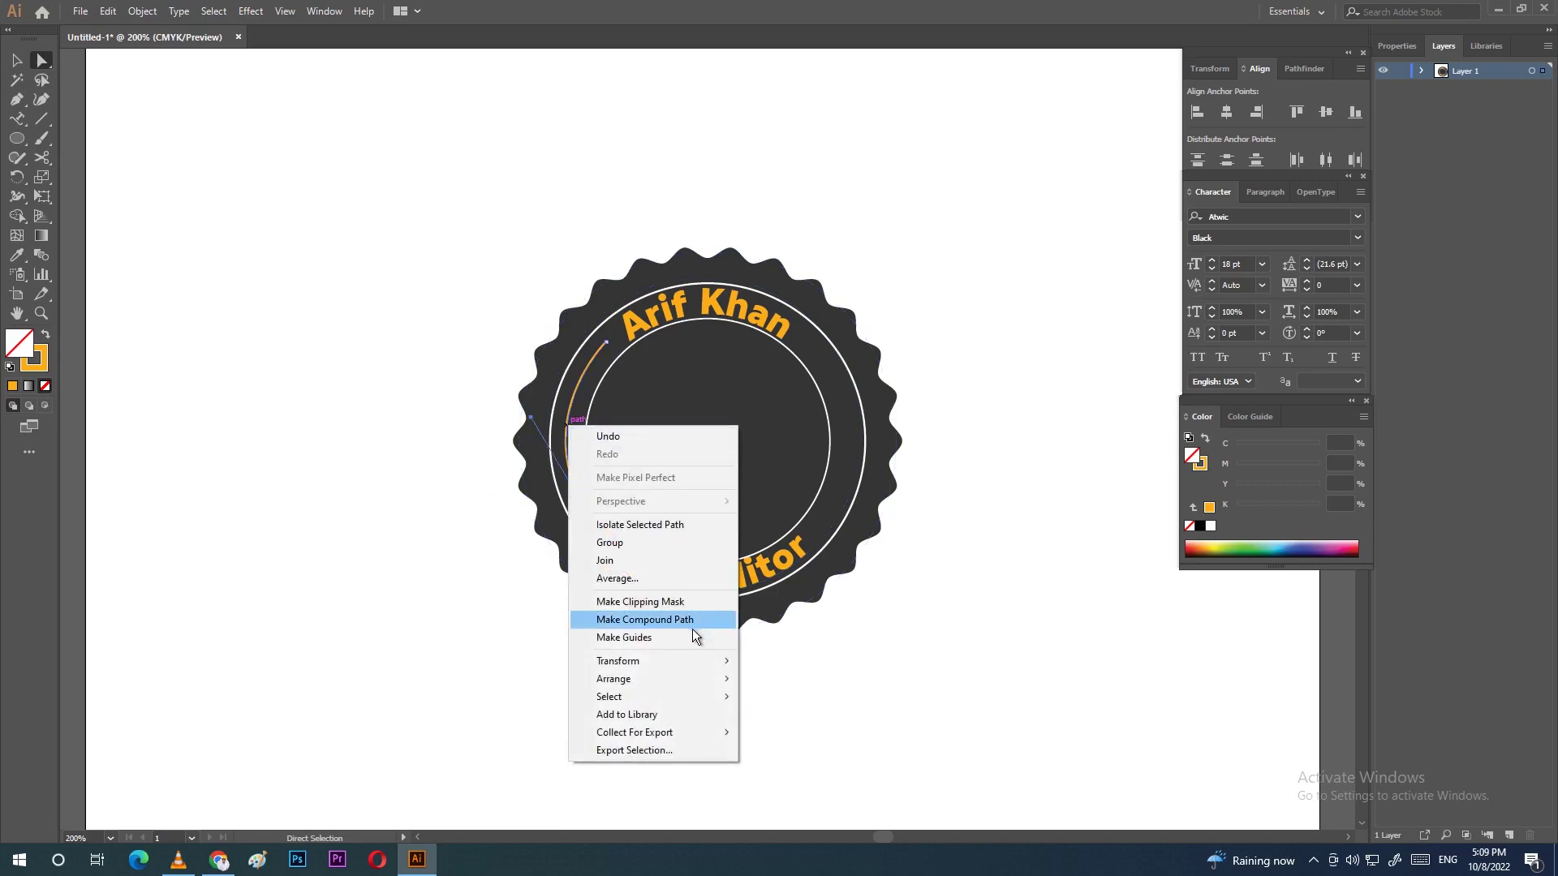
mouse_move(689, 662)
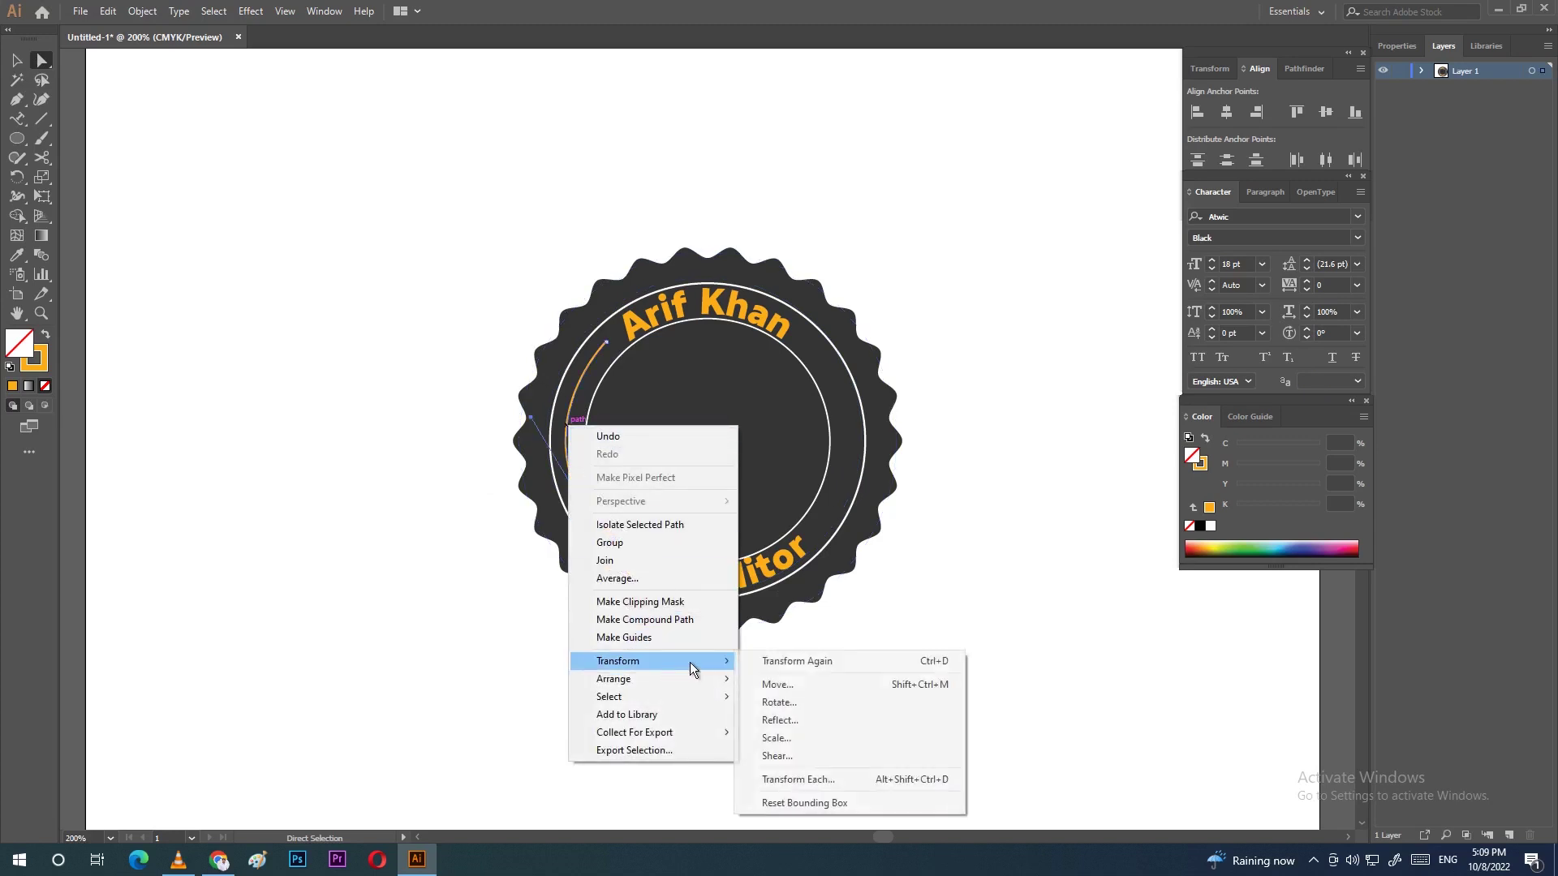
left_click(800, 721)
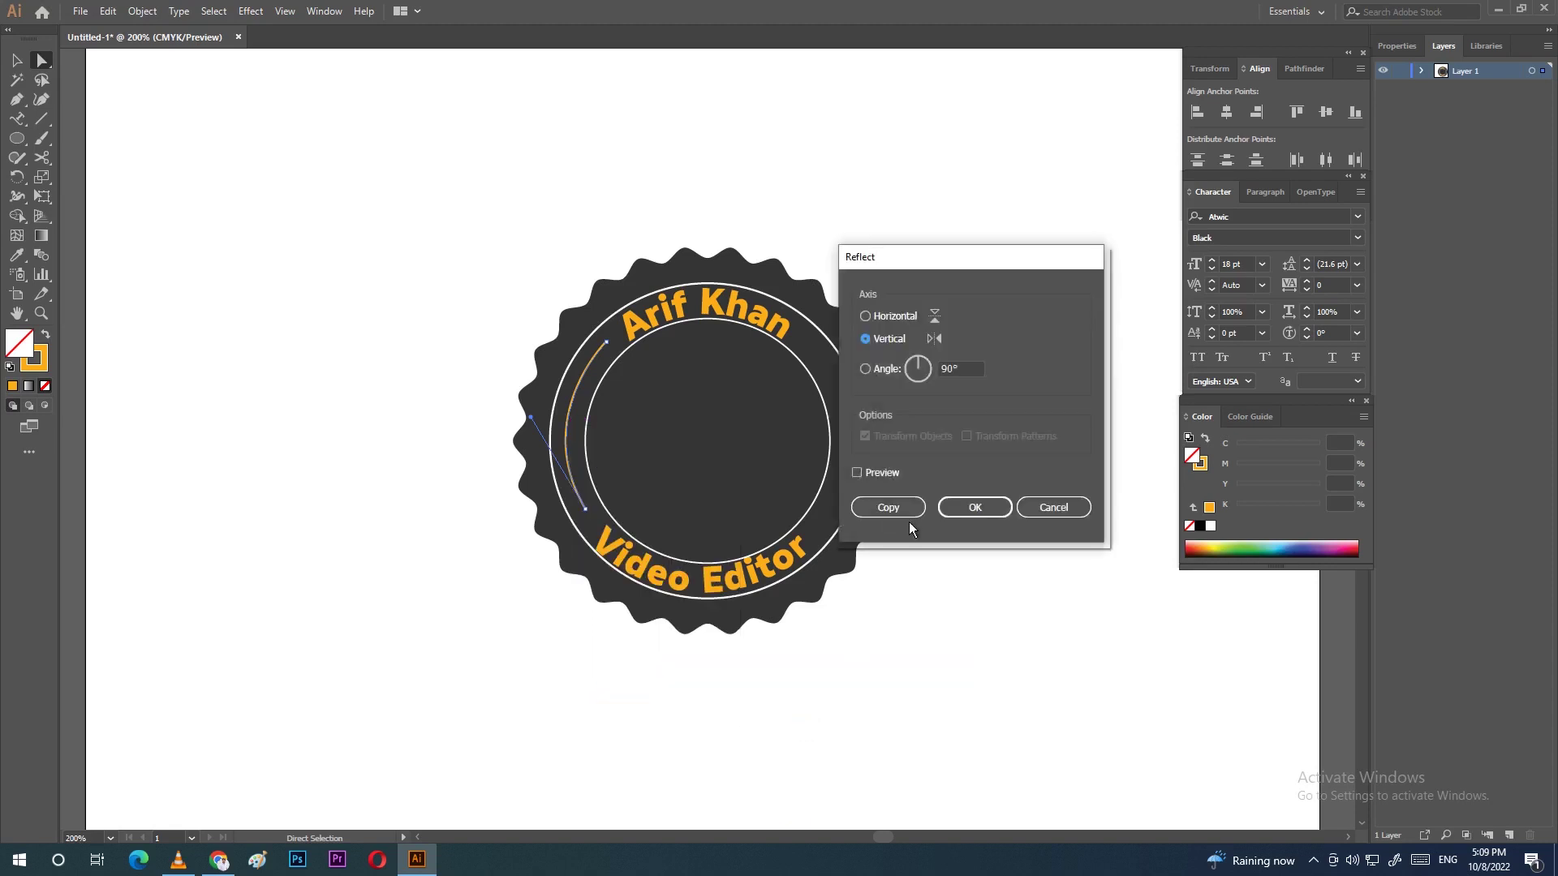
left_click(889, 507)
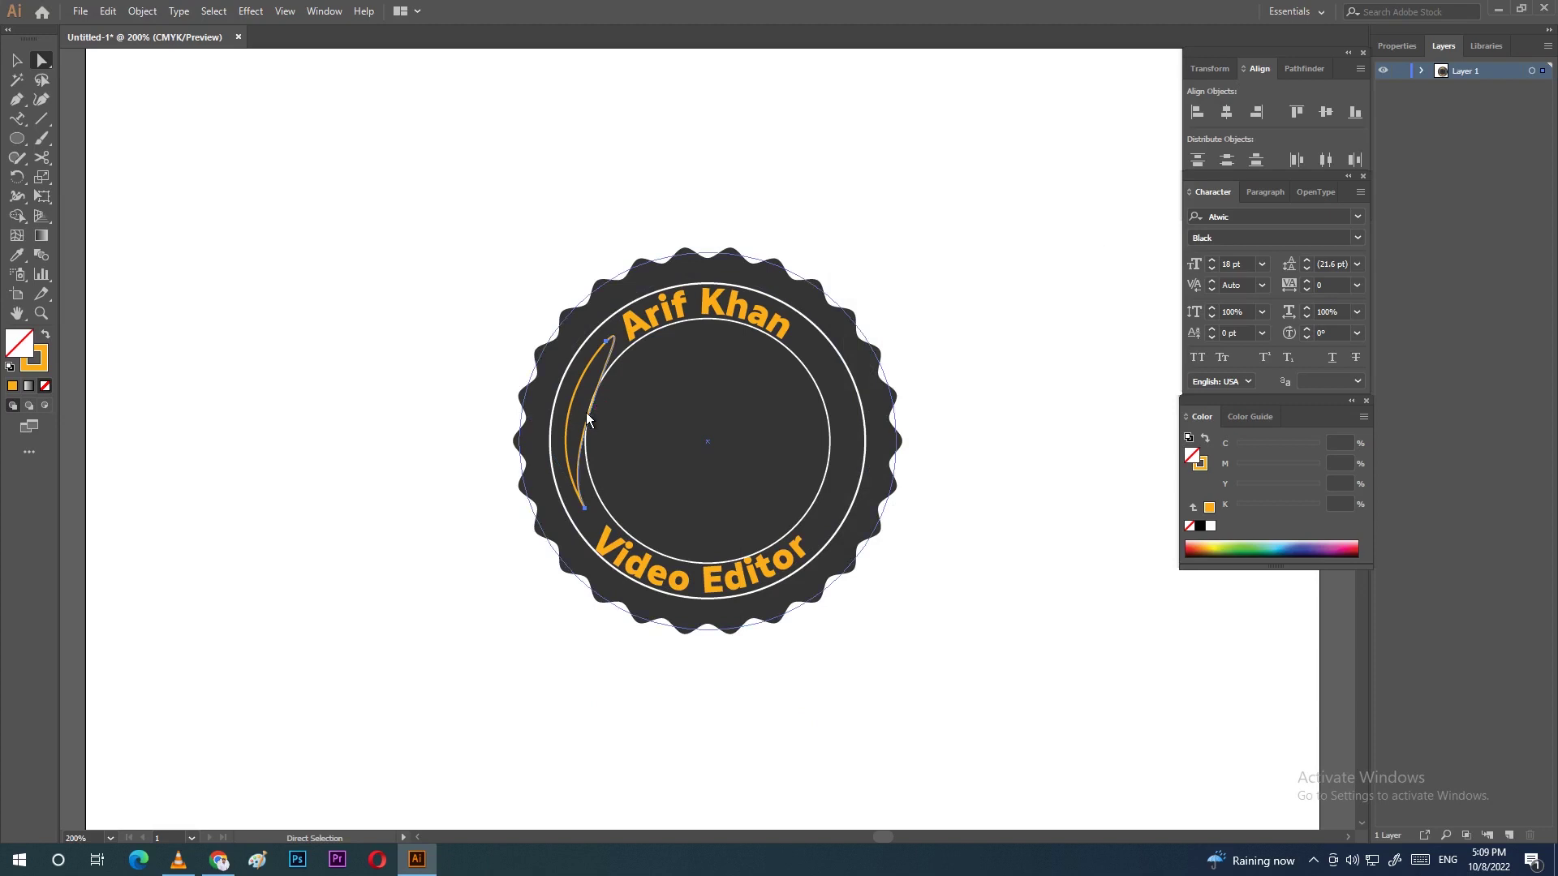
left_click_drag(590, 412, 844, 437)
key("ctrl+z")
key("ctrl+z")
Step: Reflect a vertical copy of the arc again and place it on the badge's right side
right_click(570, 412)
mouse_move(660, 651)
left_click(791, 706)
left_click(884, 503)
left_click_drag(593, 420, 847, 417)
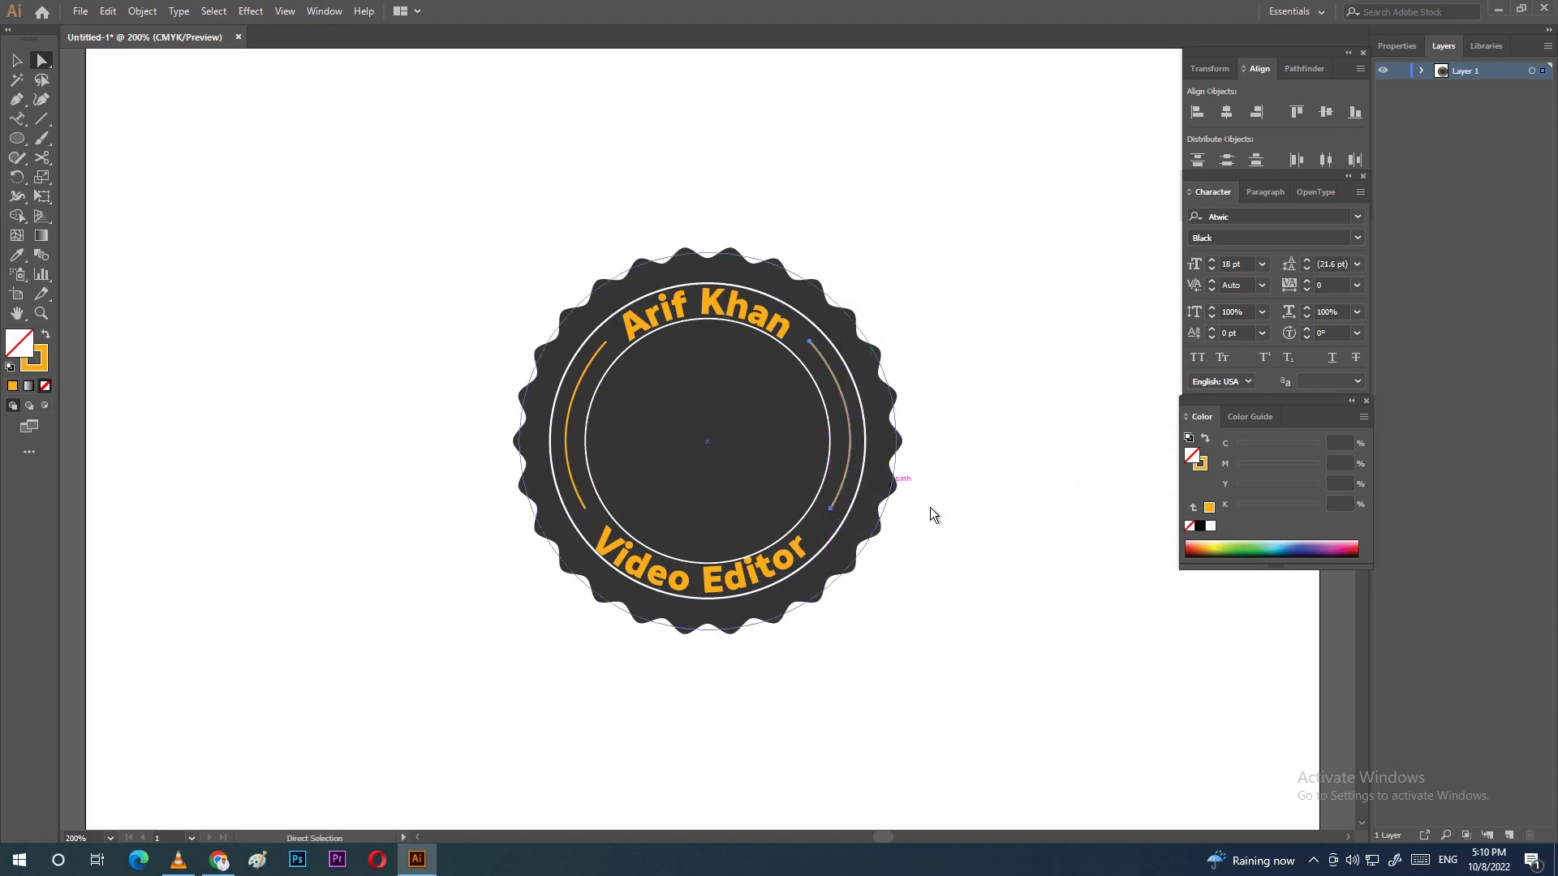
left_click(987, 512)
Step: Browse to New Volume (D:) > wedding > portrait images and drag a portrait photo into Illustrator
key("super+e")
left_click(504, 420)
double_click(913, 426)
double_click(730, 268)
key("alt+Left")
left_click(907, 270)
double_click(817, 271)
double_click(821, 268)
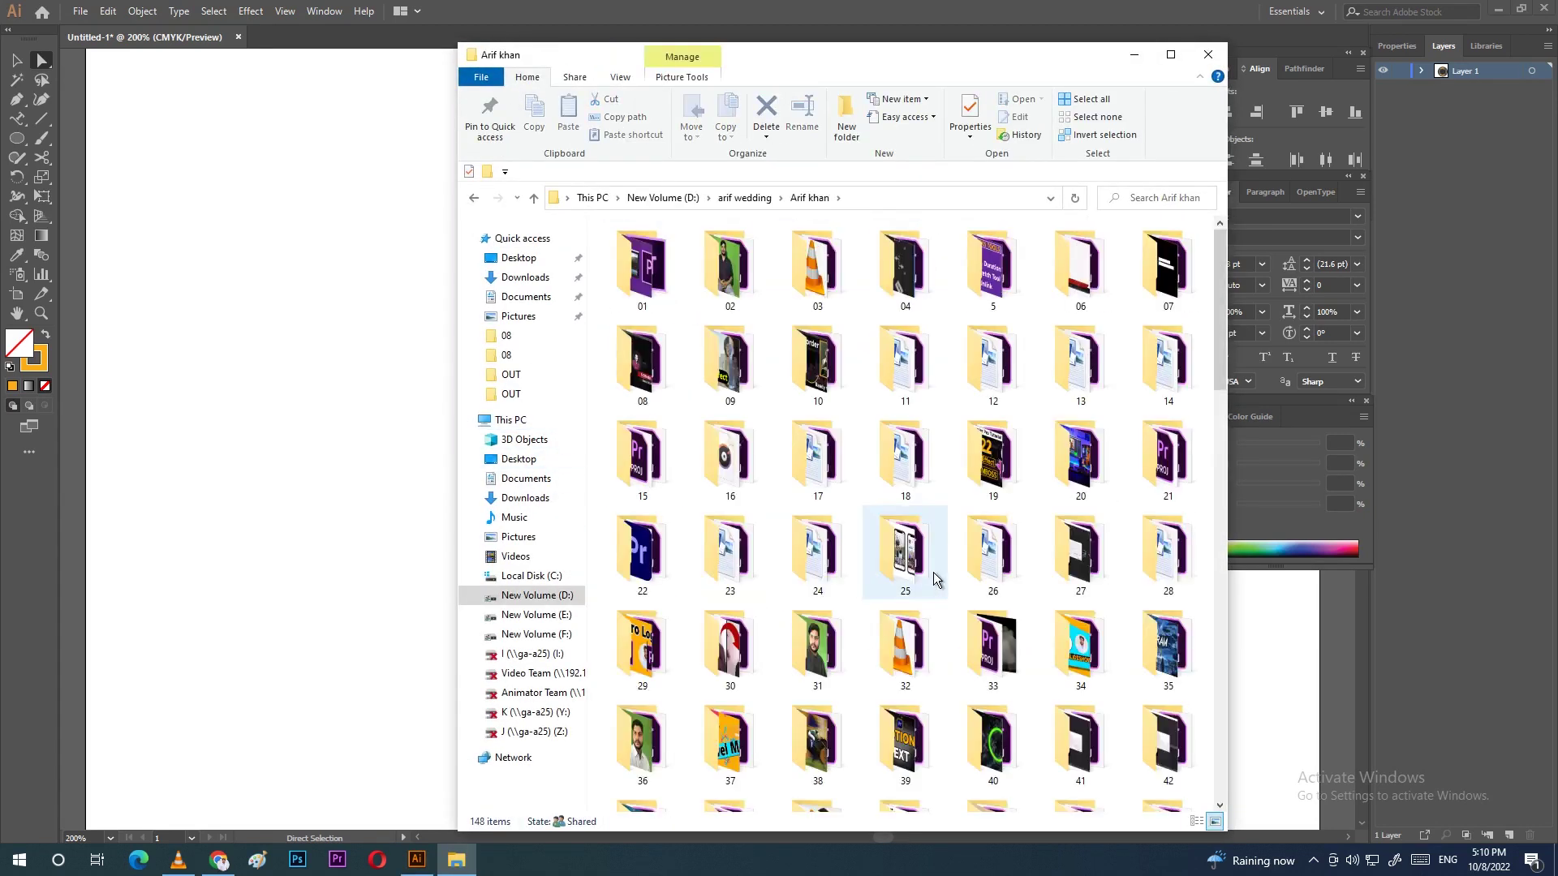
left_click(1171, 54)
scroll(978, 519, "down", 15)
left_click_drag(977, 513, 646, 469)
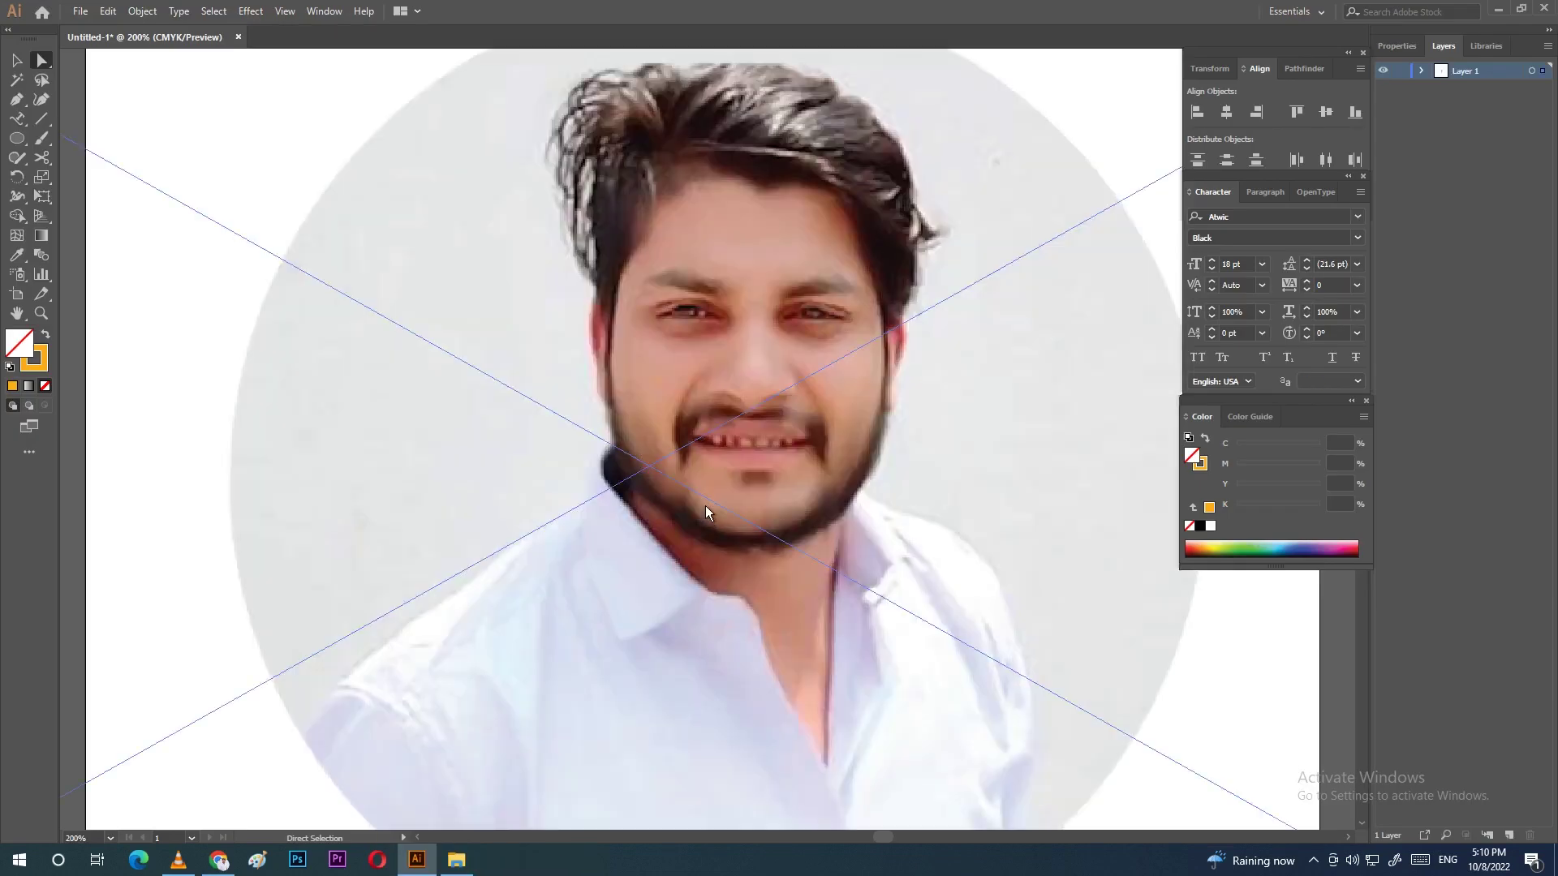
Step: Zoom out, scale the placed photo down and move it onto the badge
key("ctrl+0")
key("ctrl+minus")
key("ctrl+minus")
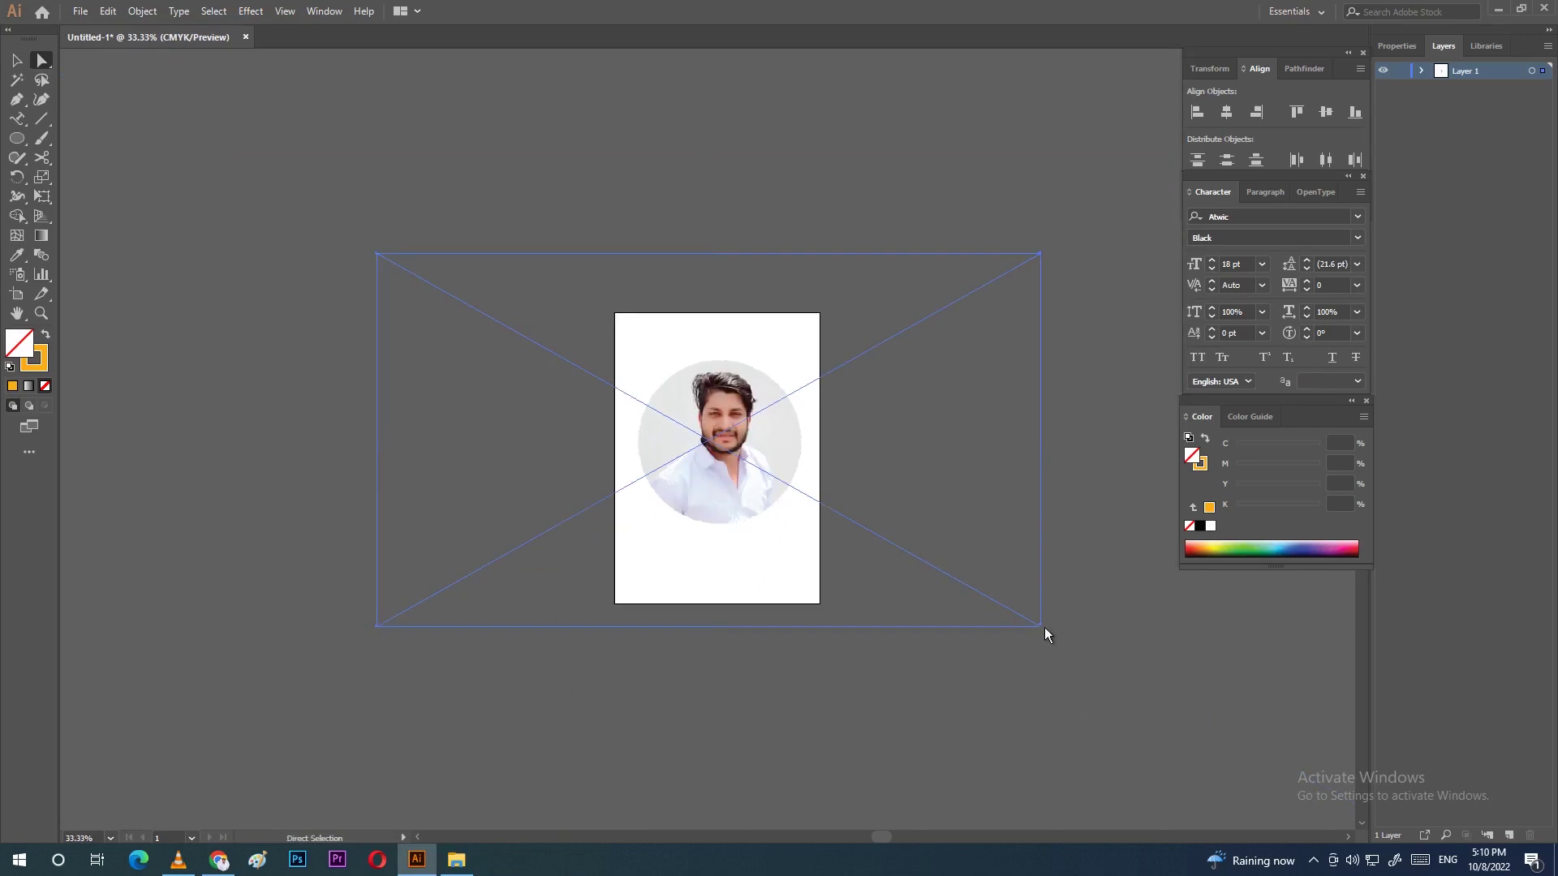
left_click(16, 60)
left_click_drag(1041, 628, 558, 355)
left_click_drag(460, 317, 719, 448)
left_click_drag(699, 430, 723, 444)
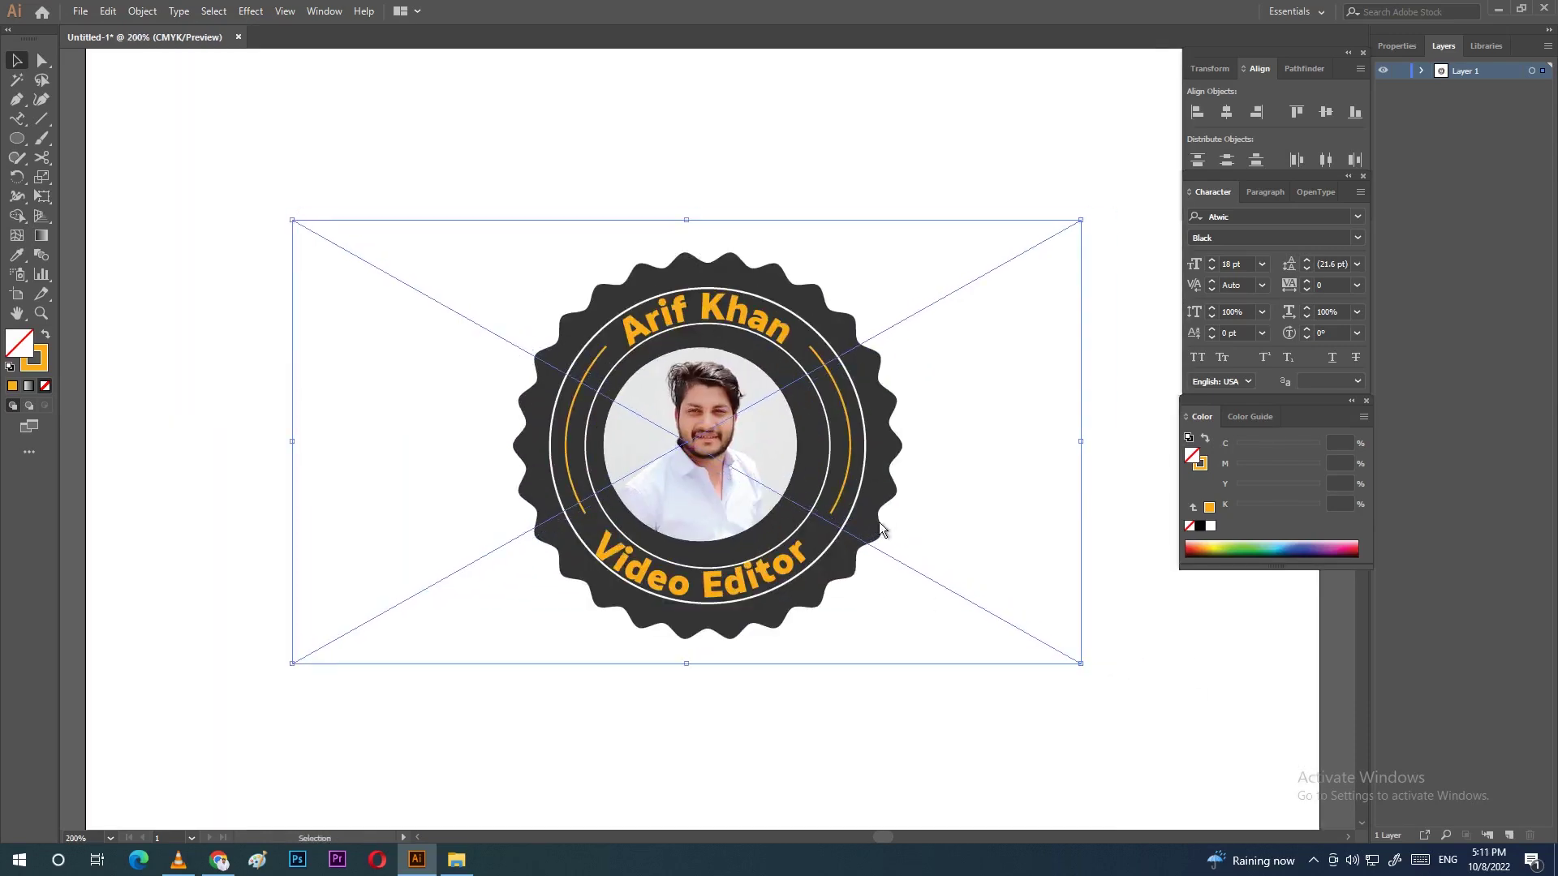
left_click(785, 519, "shift")
Step: Fine-tune the photo's position in the badge centre, then select all badge parts together
left_click_drag(489, 395, 535, 404)
key("a")
left_click_drag(466, 454, 417, 421)
key("ctrl+z")
key("ctrl+z")
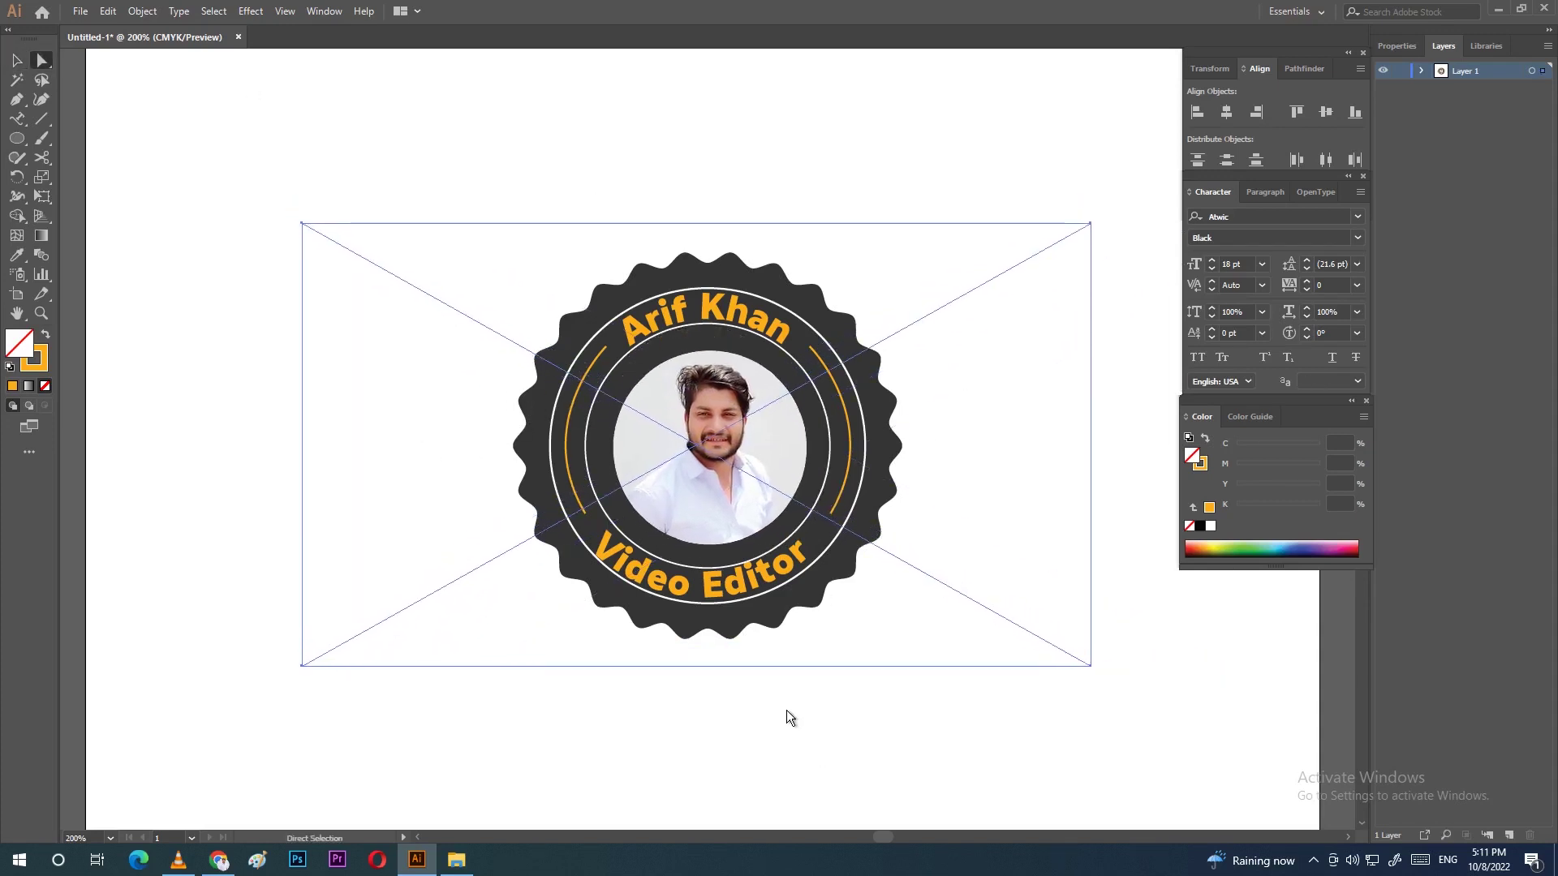
left_click(786, 712)
left_click(888, 664)
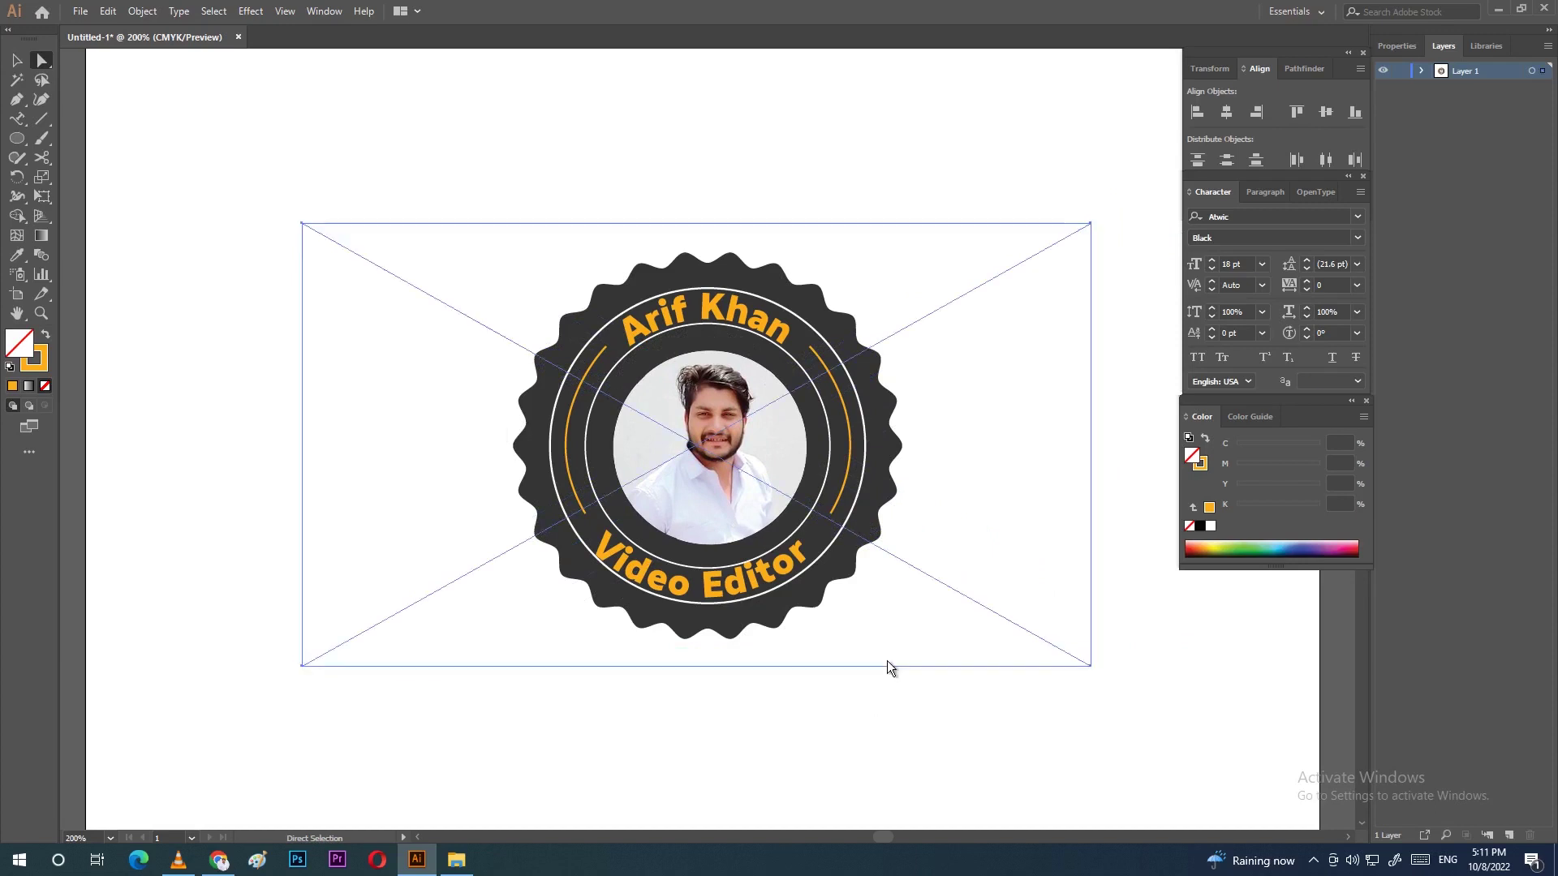
key("v")
left_click_drag(358, 61, 1004, 738)
left_click(845, 722)
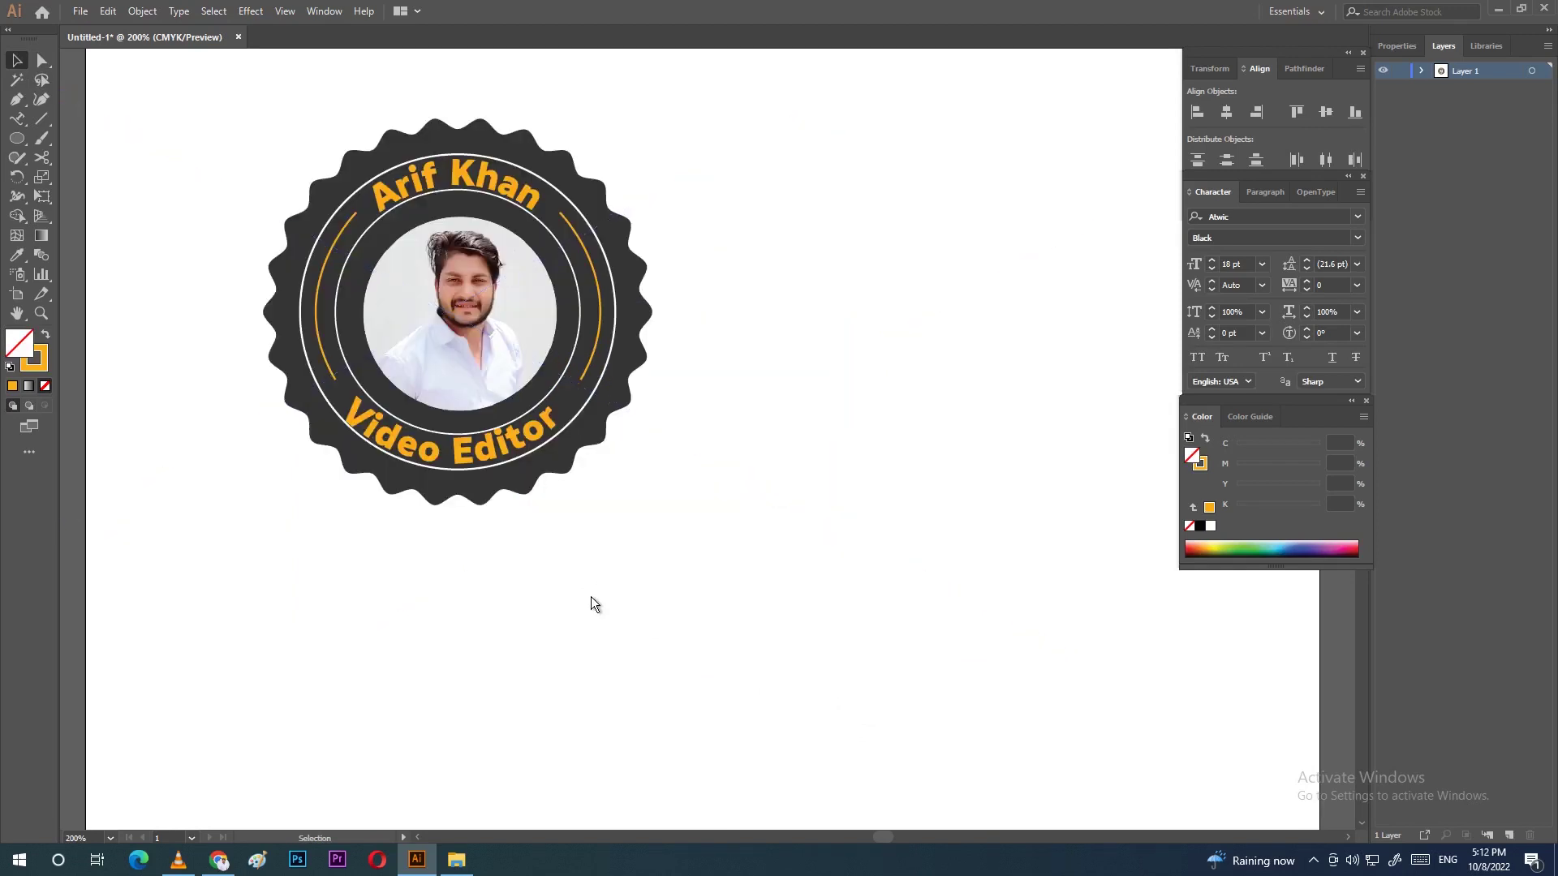
key("ctrl+minus")
key("ctrl+minus")
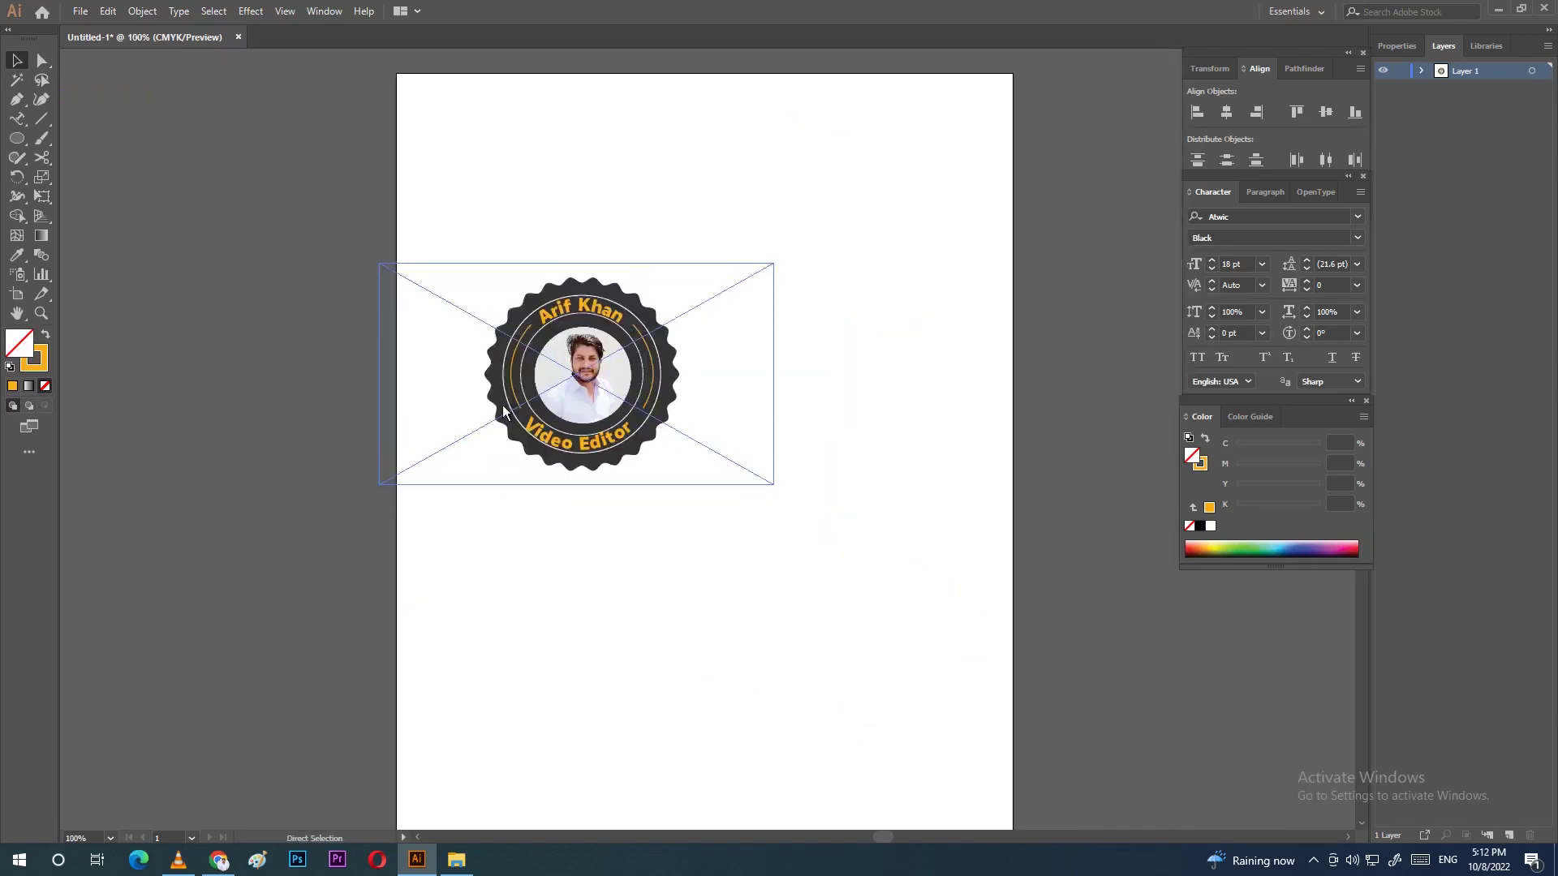
Step: Move the badge off the artboard to the upper-left and zoom in on the empty artboard
key("ctrl+minus")
left_click_drag(626, 378, 246, 237)
left_click(624, 382)
key("ctrl+plus")
key("ctrl+plus")
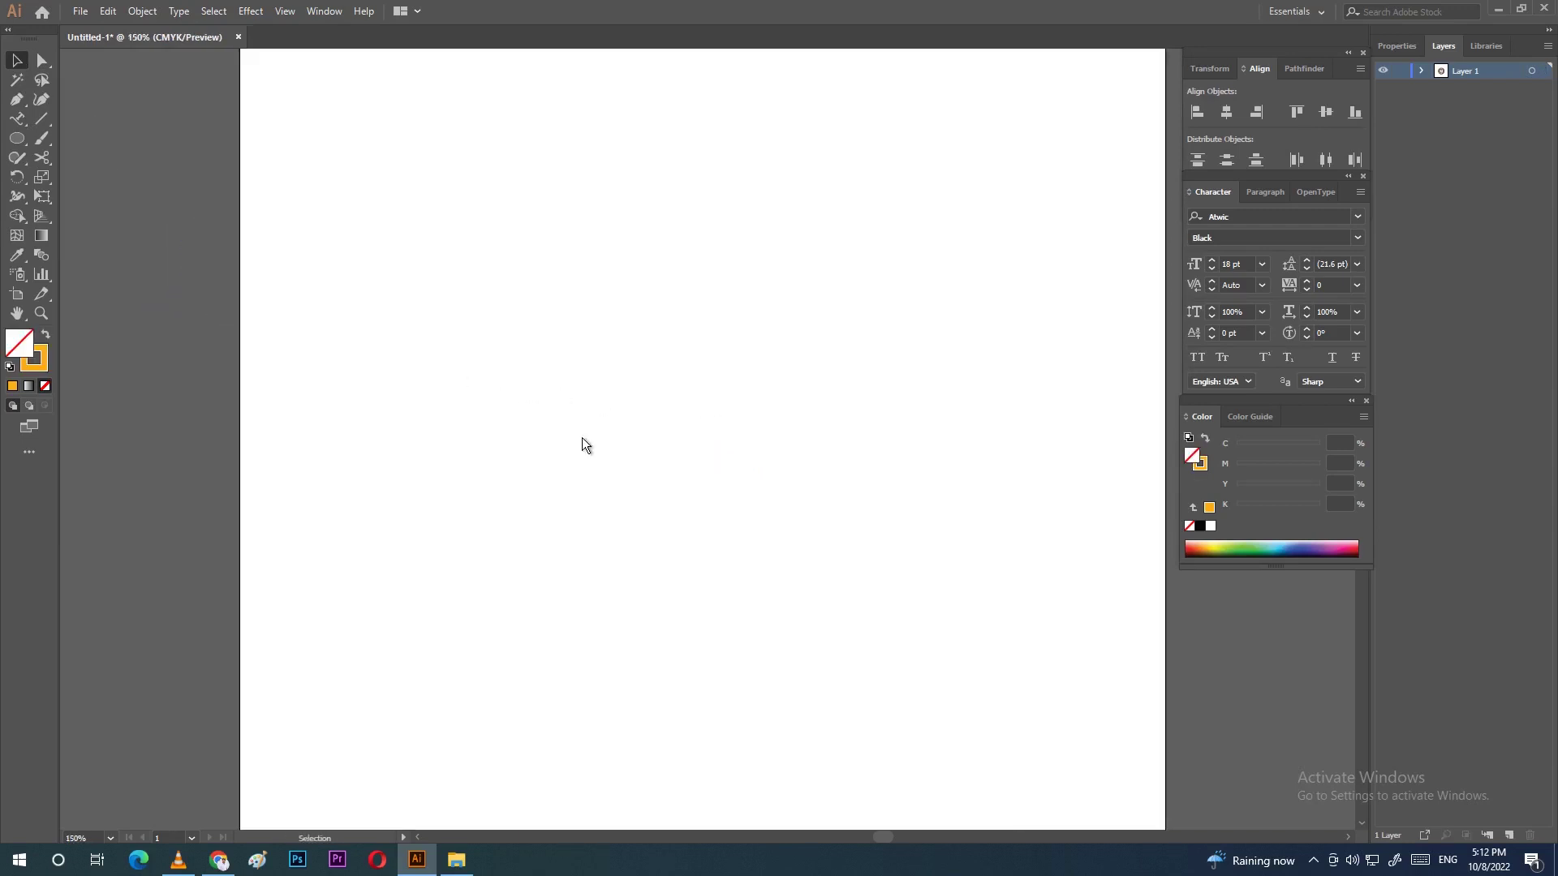
Step: Draw a large tall ellipse on the artboard with the Ellipse tool (L)
left_click(19, 121)
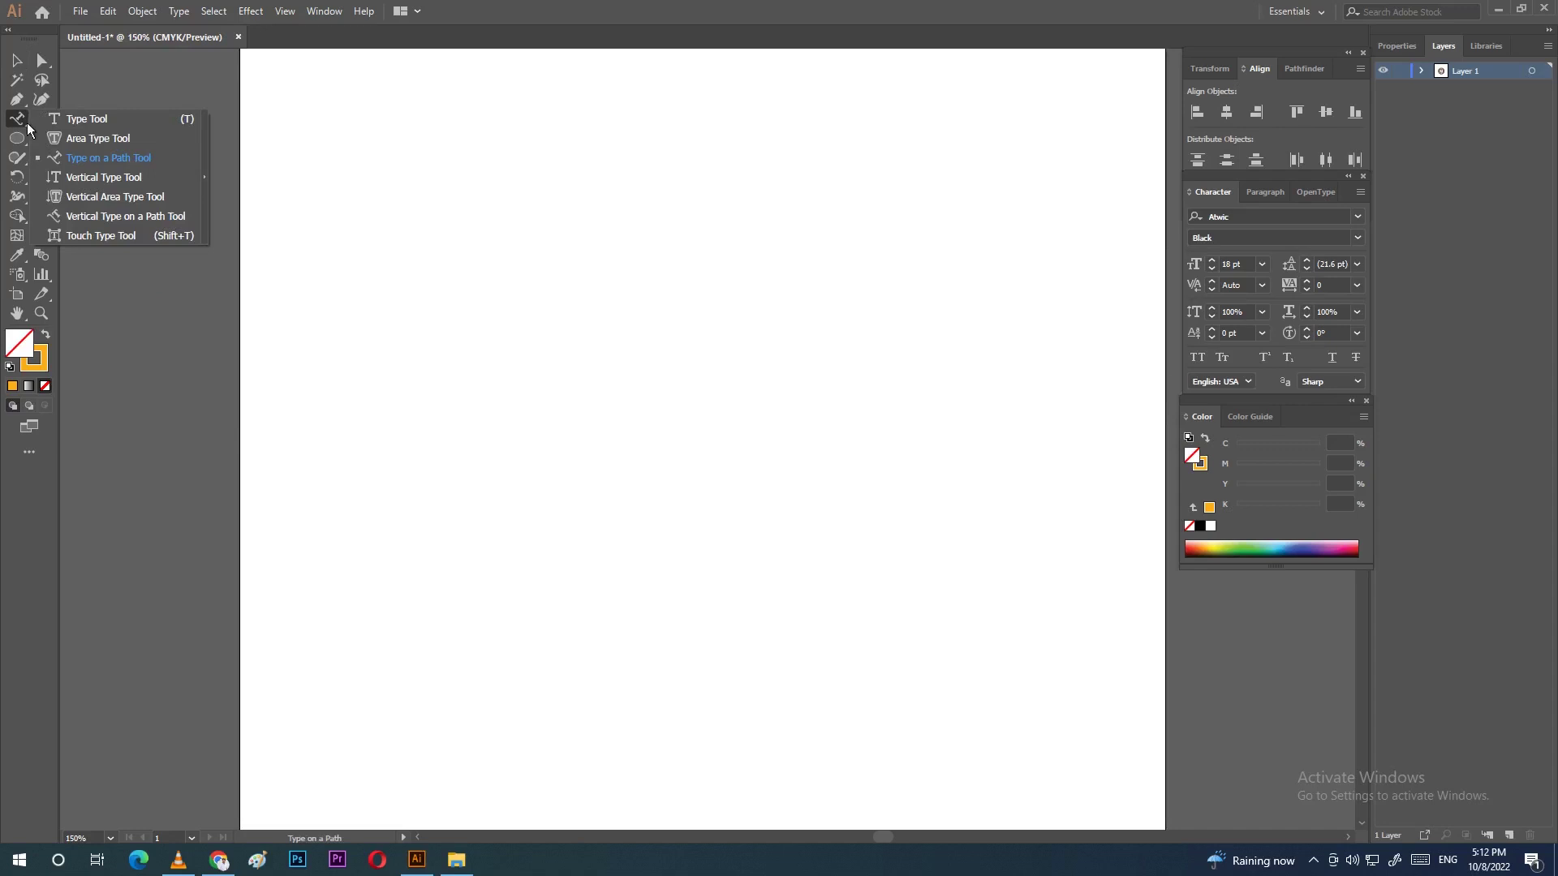
left_click(80, 140)
key("l")
left_click_drag(478, 224, 903, 812)
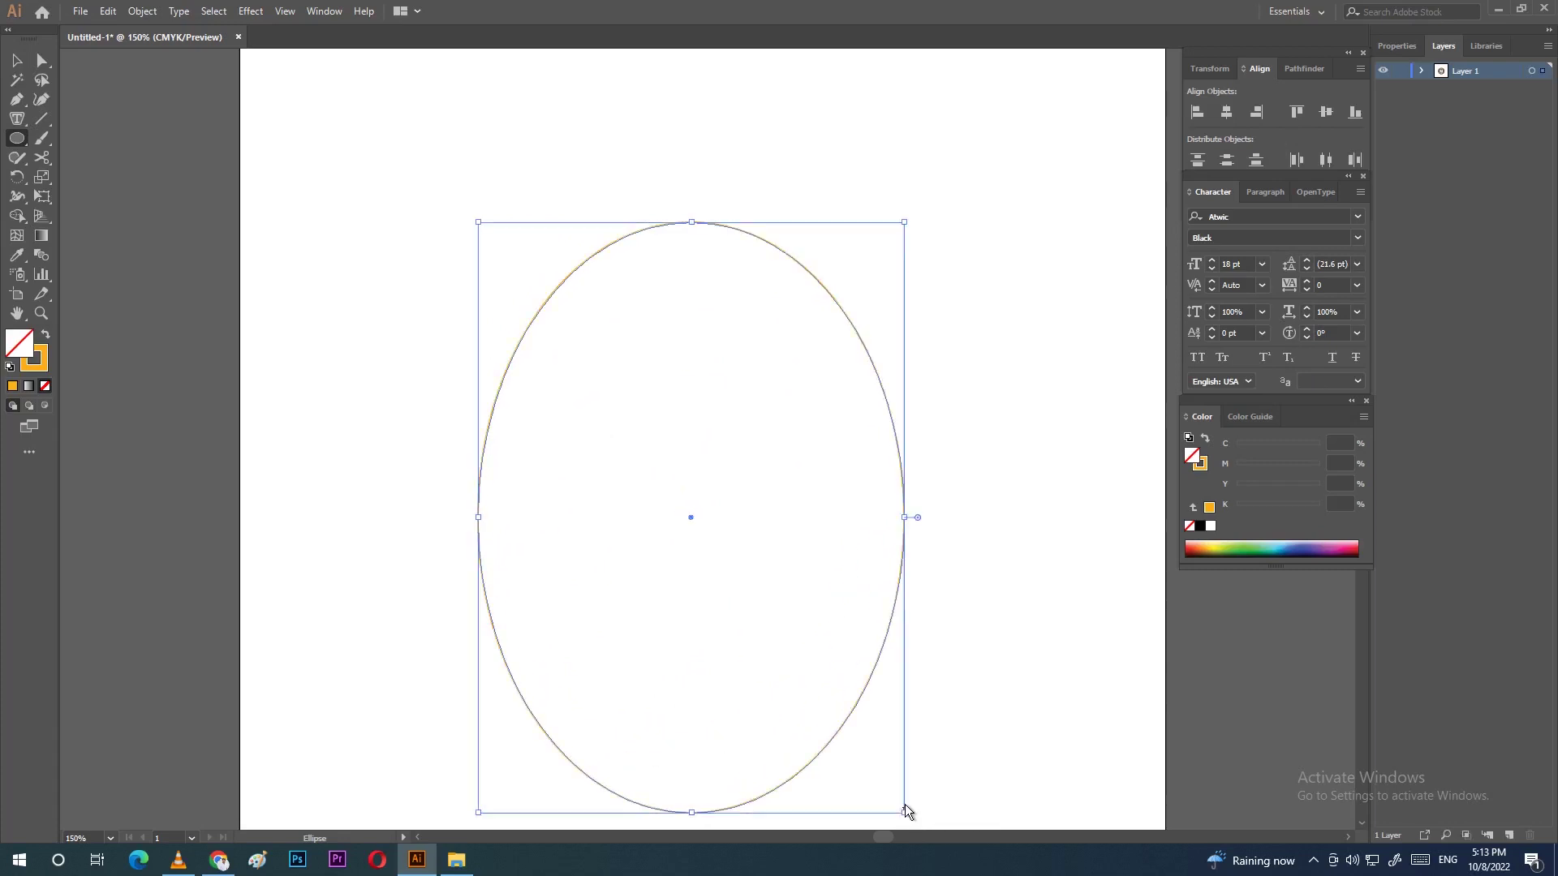
Step: Move the ellipse about 16.6 mm upward on the artboard
left_click(17, 62)
left_click_drag(734, 409, 717, 295)
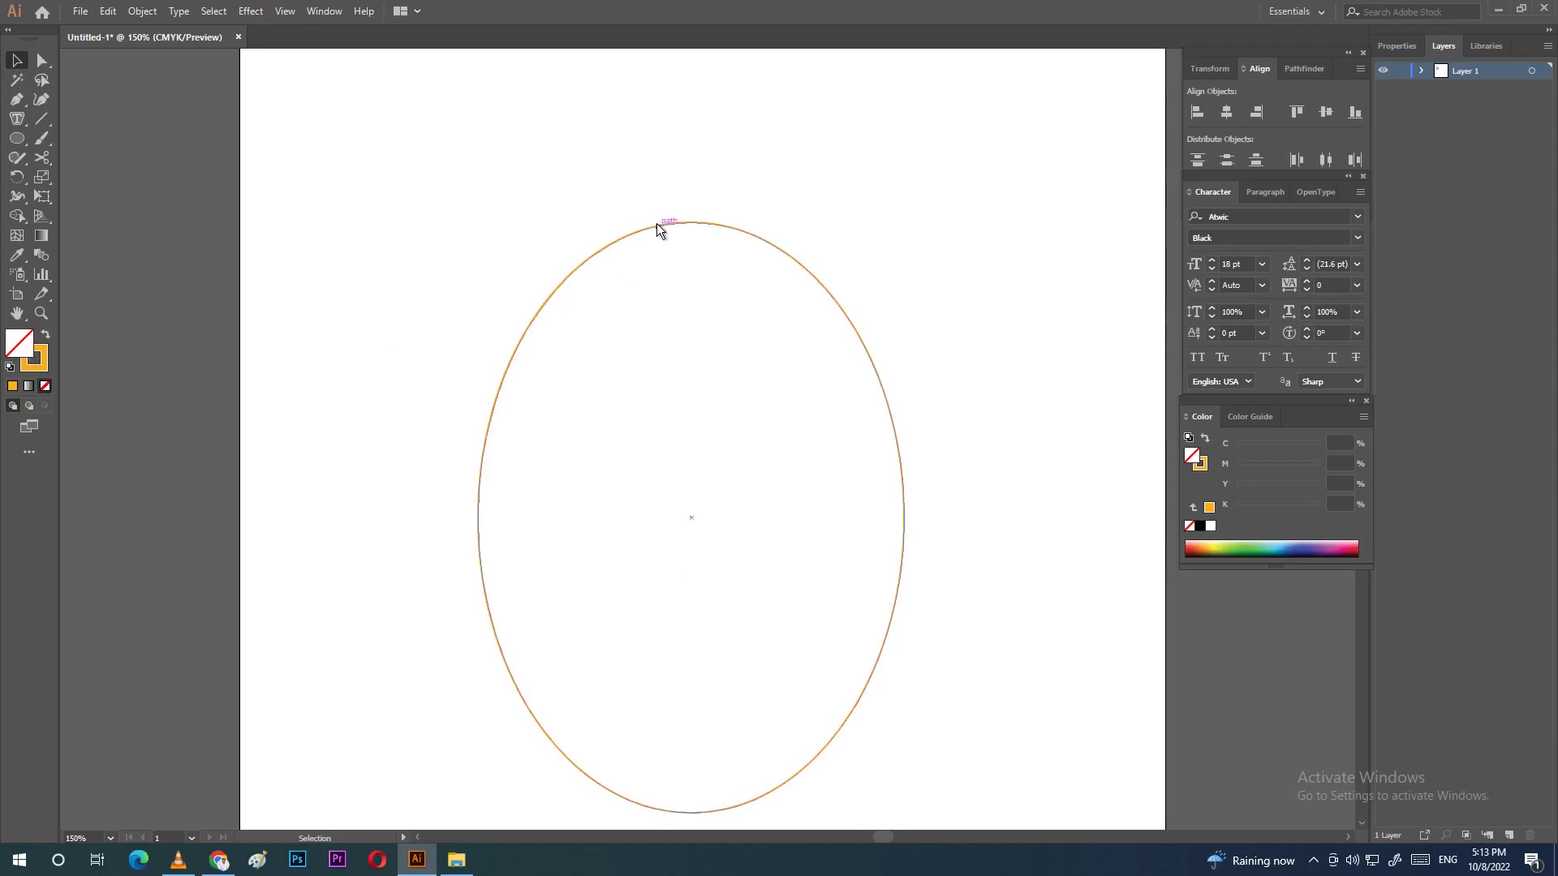
left_click_drag(699, 223, 702, 151)
left_click(740, 326)
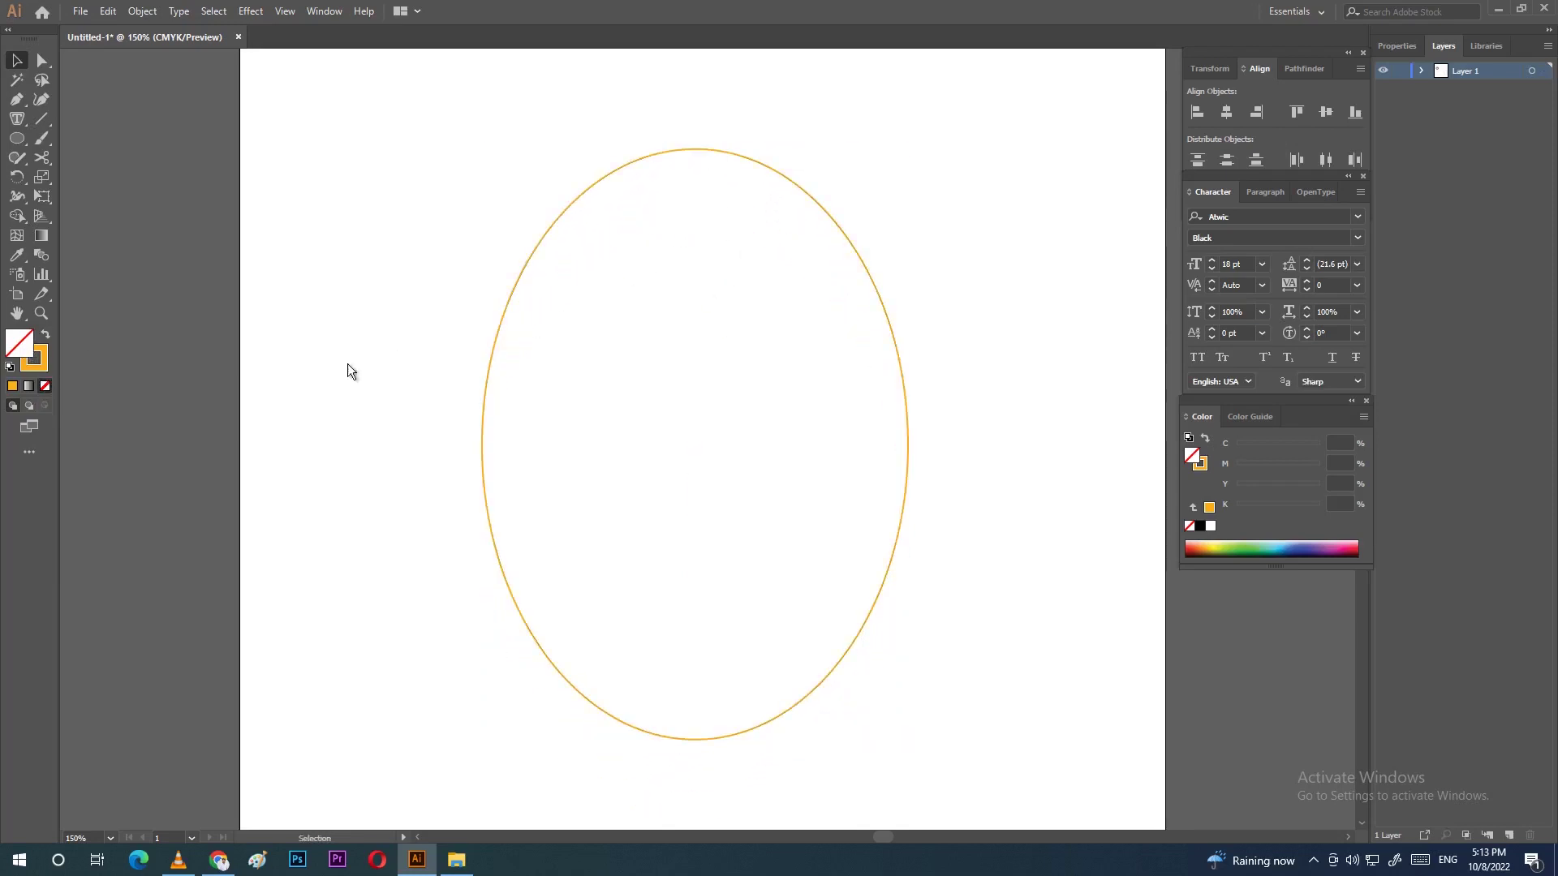
Step: Give the ellipse a gold outline and set its fill to None
double_click(33, 363)
key("Return")
left_click(47, 385)
left_click(12, 385)
double_click(18, 341)
left_click(852, 377)
left_click(1123, 339)
left_click(46, 385)
left_click(17, 119)
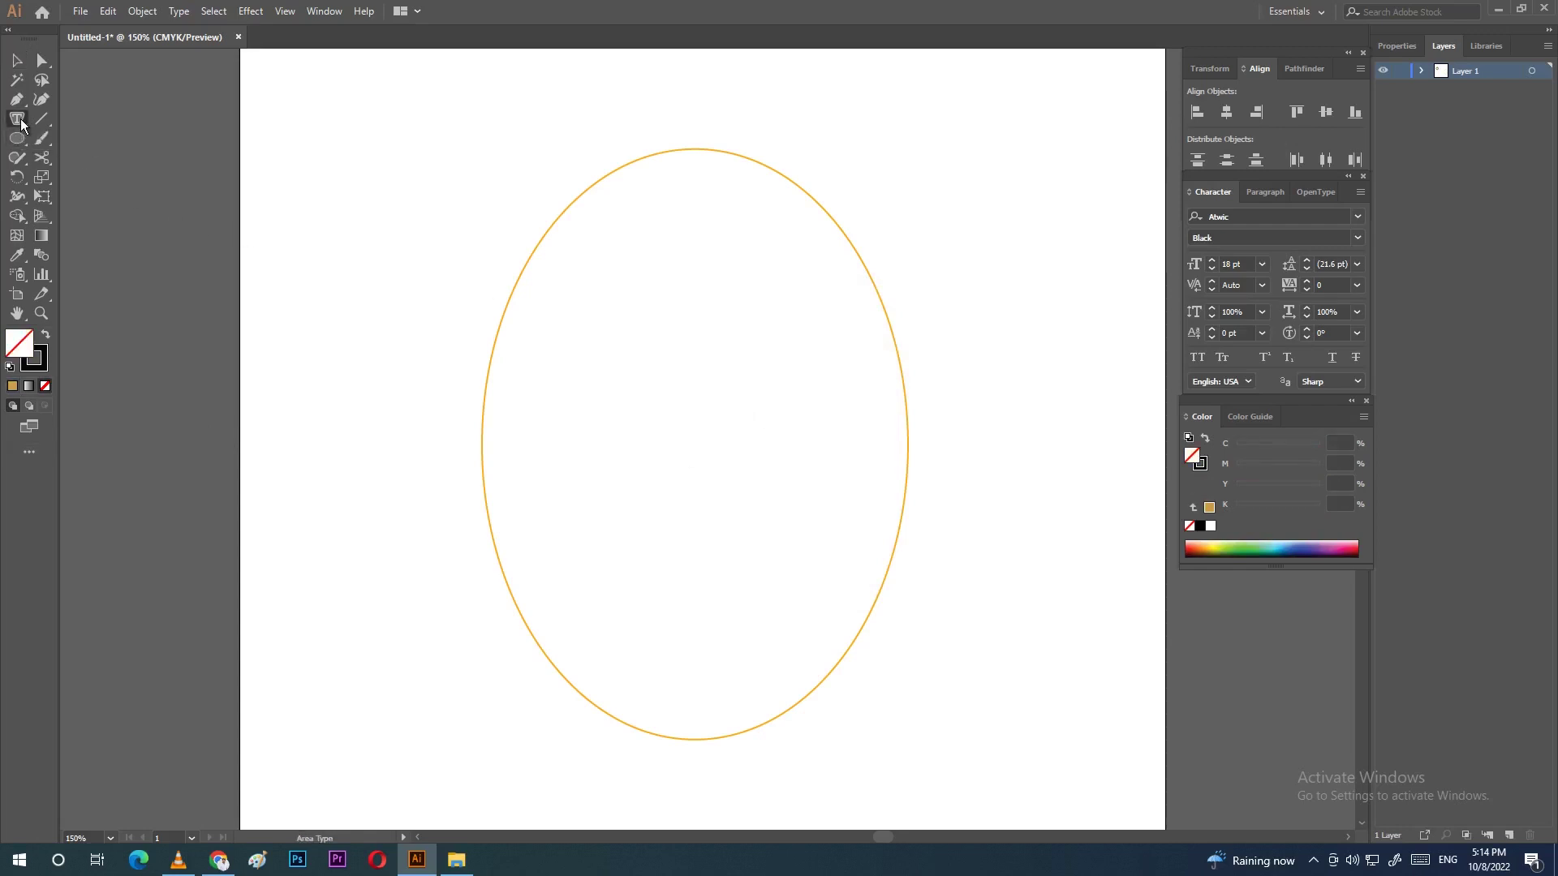
Step: Flow Lorem ipsum placeholder text into the ellipse and justify it with the last line centred
left_click(655, 155)
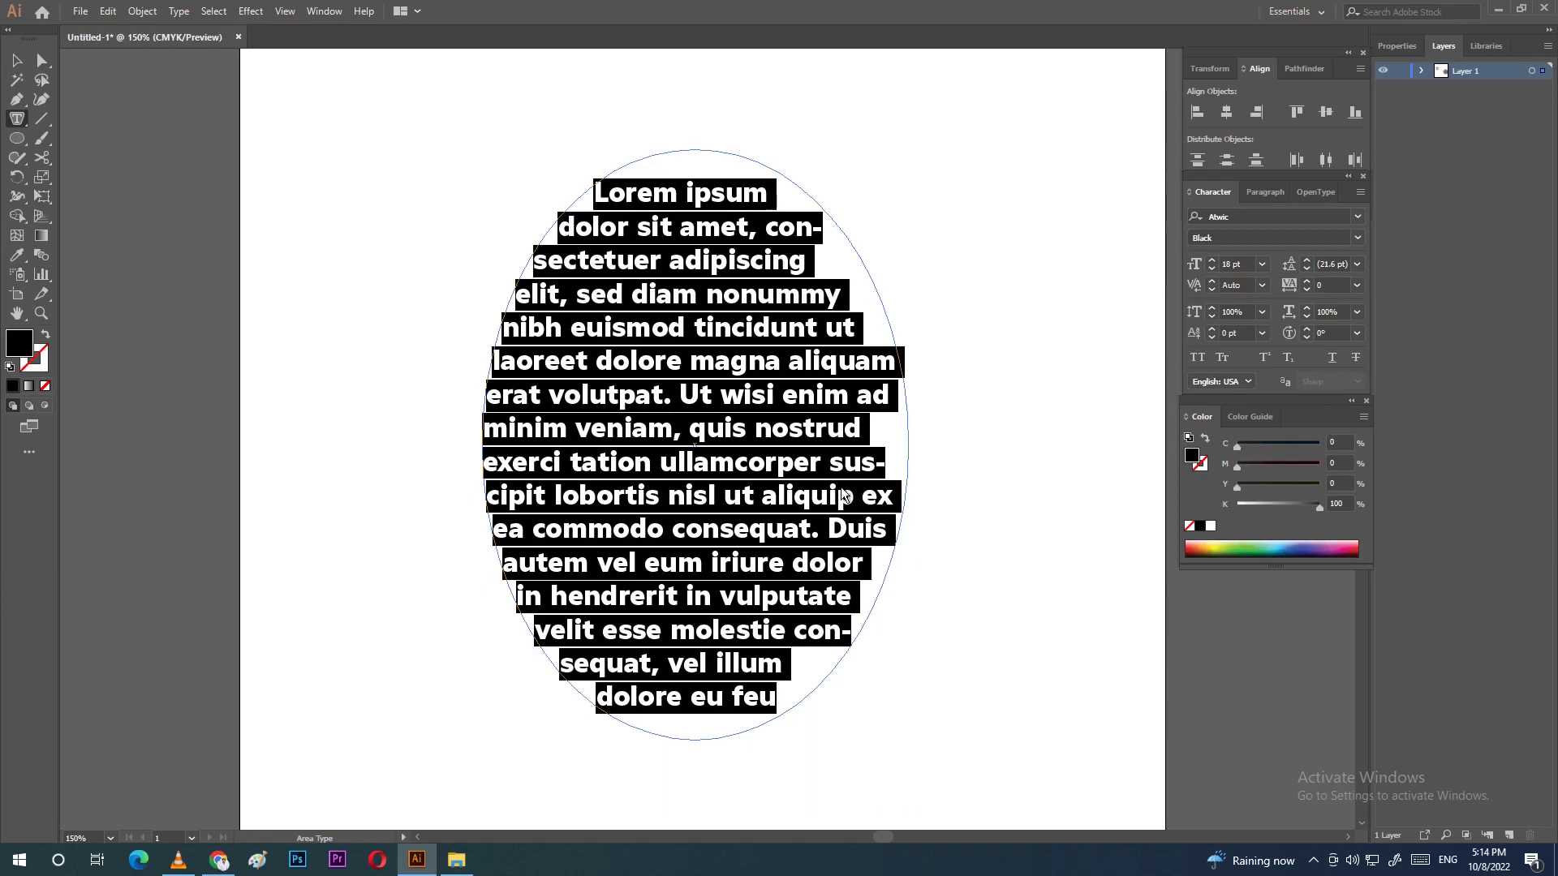
left_click(831, 459)
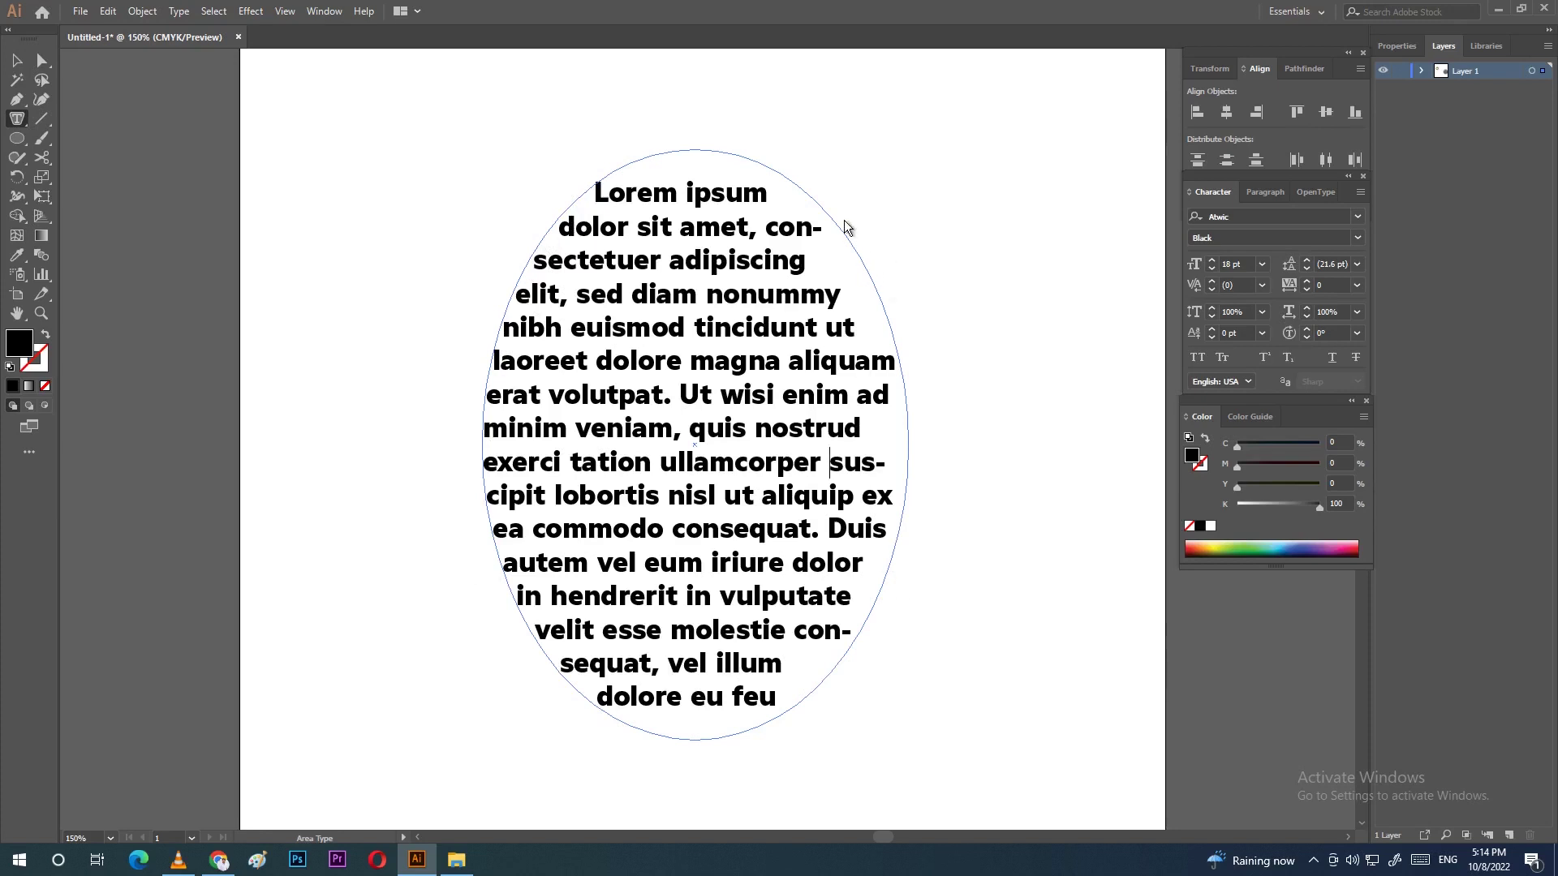
left_click(1271, 192)
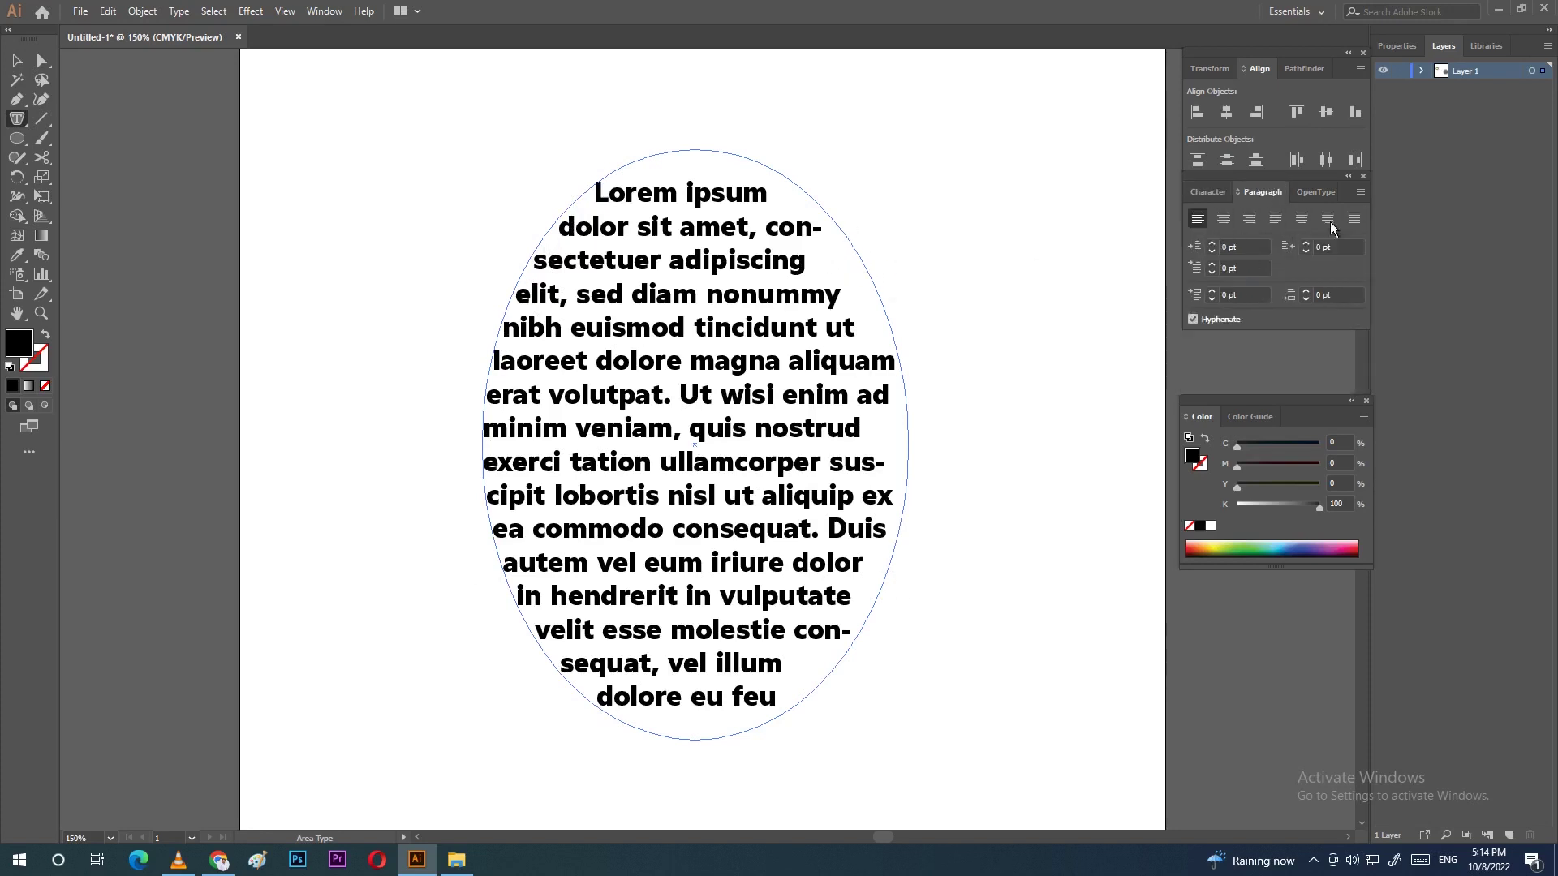
left_click(1223, 219)
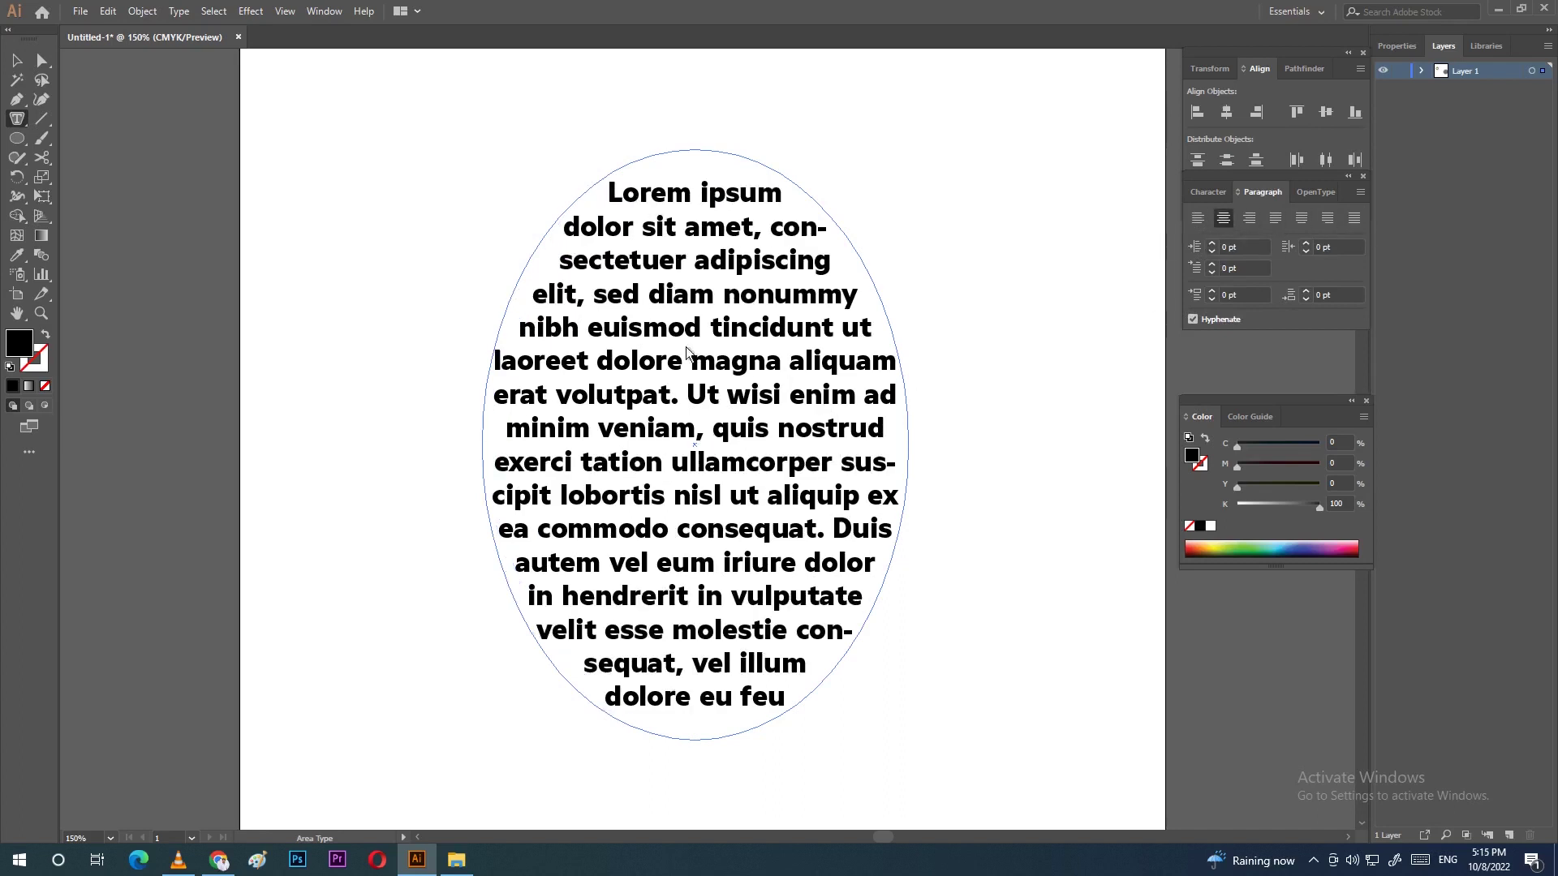
left_click(1250, 225)
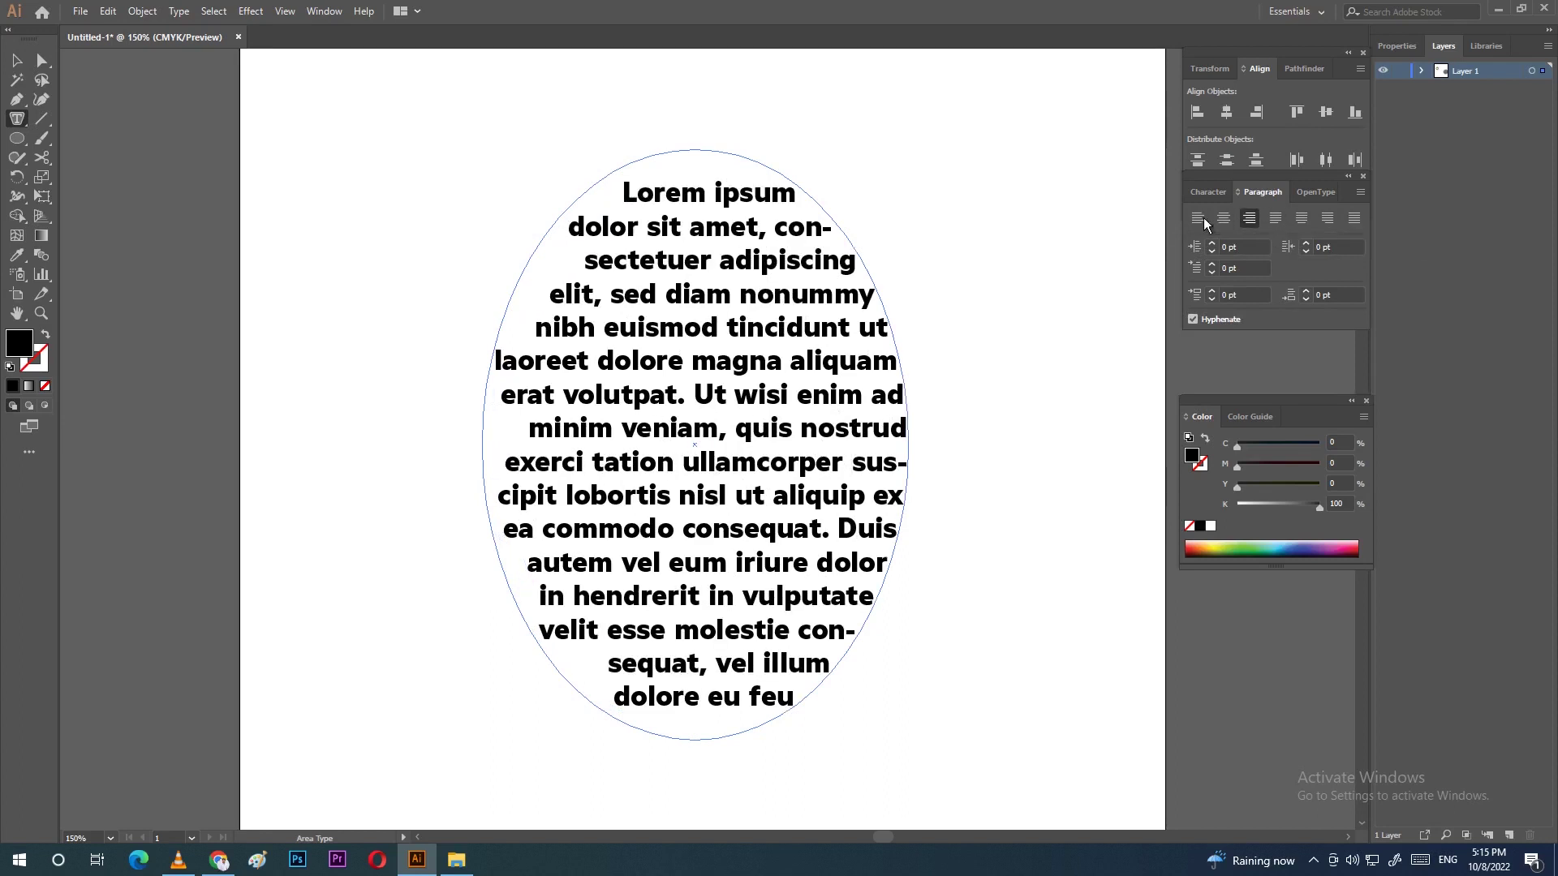
left_click(1201, 218)
left_click(1252, 218)
left_click(1219, 218)
left_click(1302, 219)
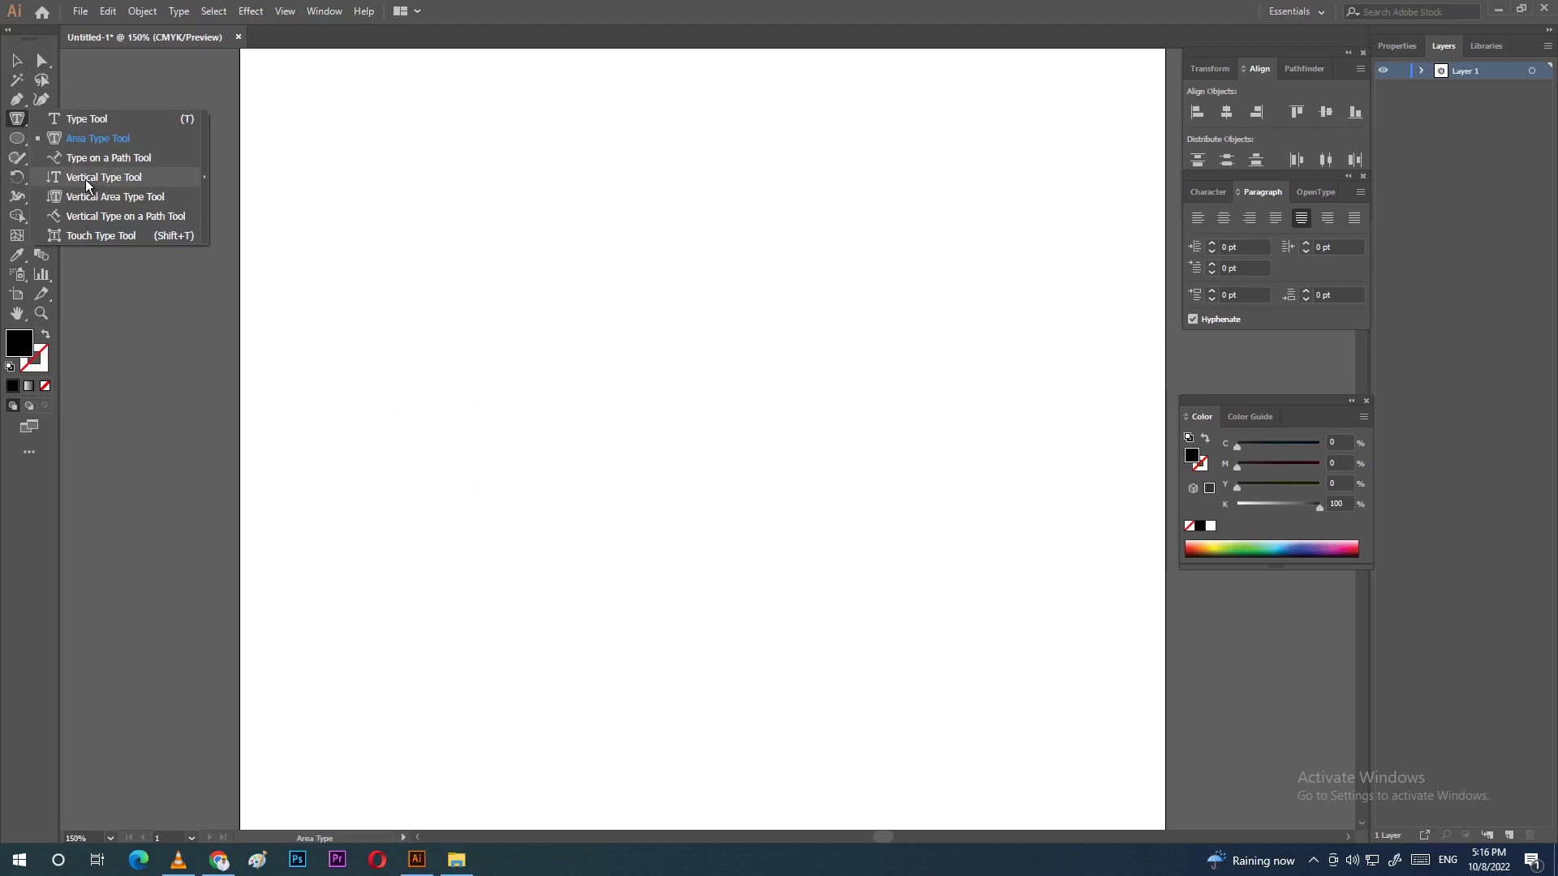
Step: Add vertical Lorem ipsum placeholder text on the artboard with the Vertical Type tool
left_click(85, 178)
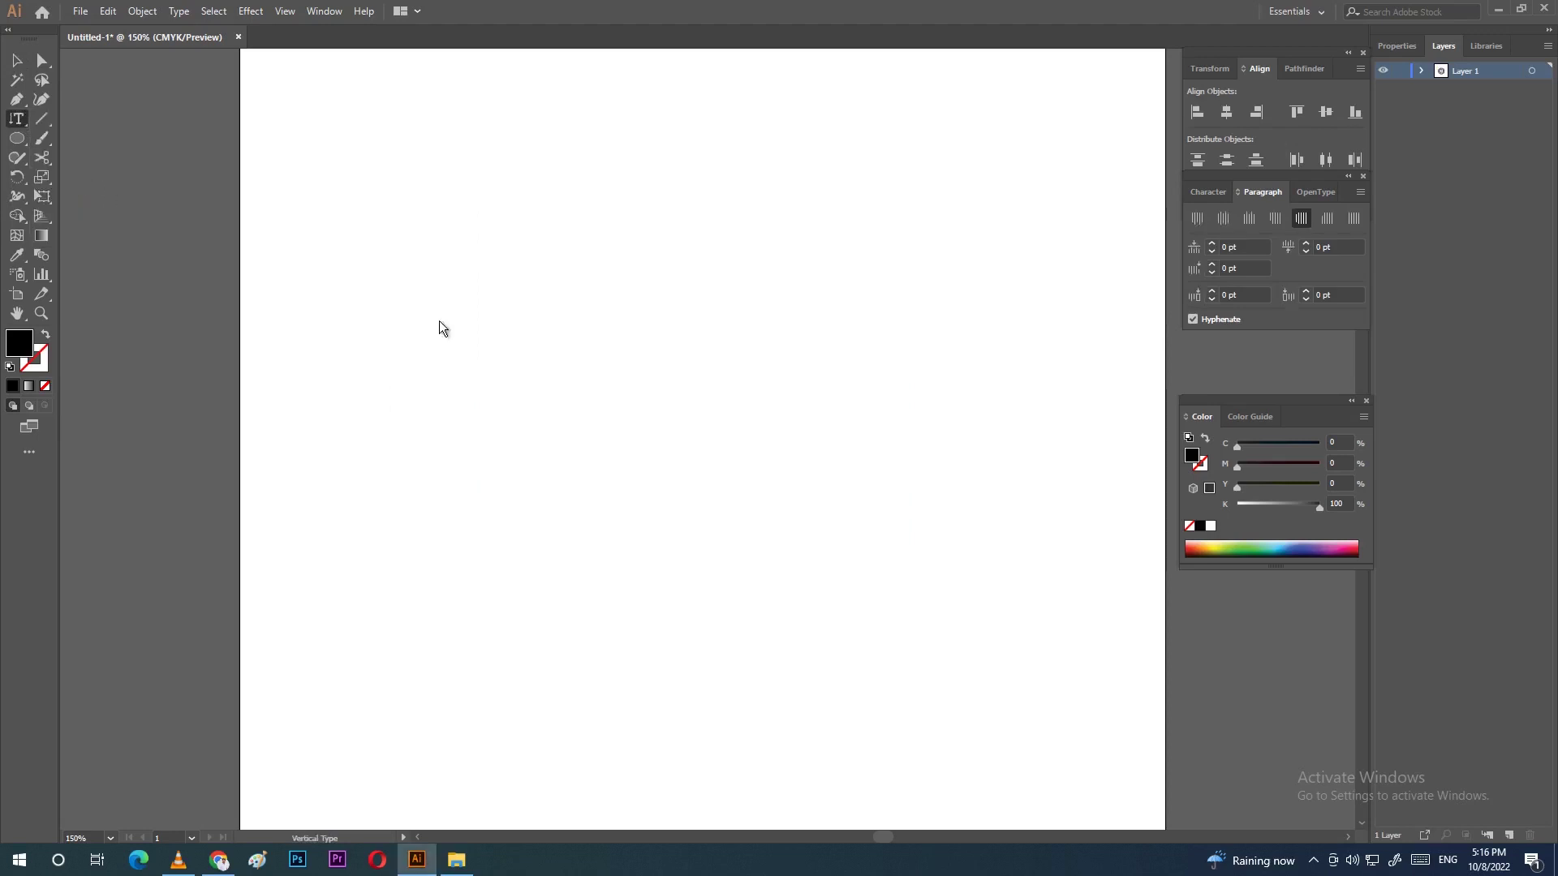
left_click(432, 241)
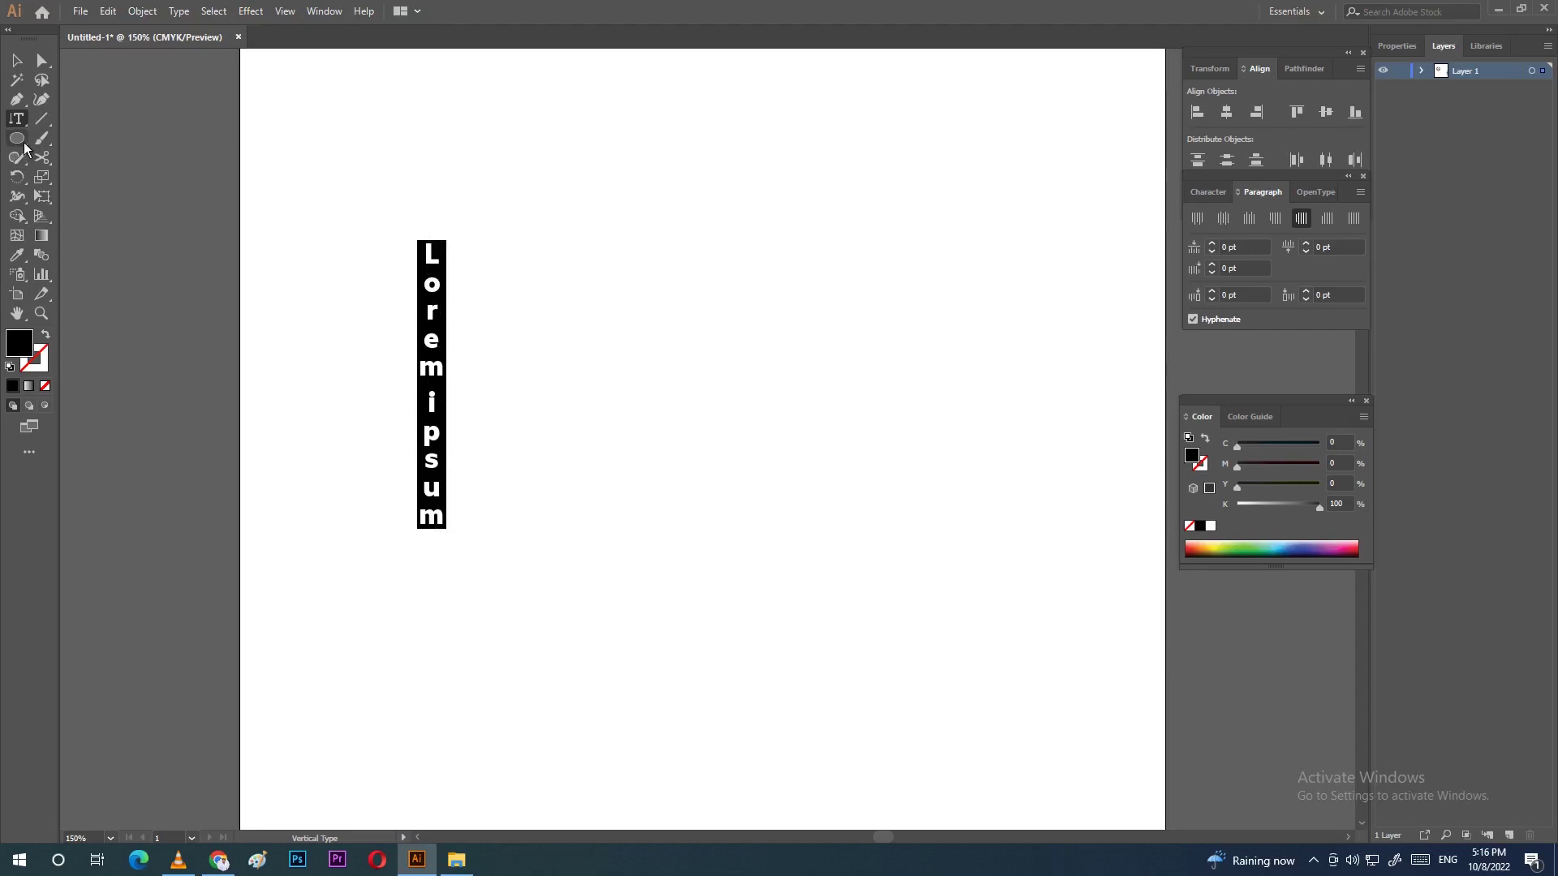
left_click(16, 120)
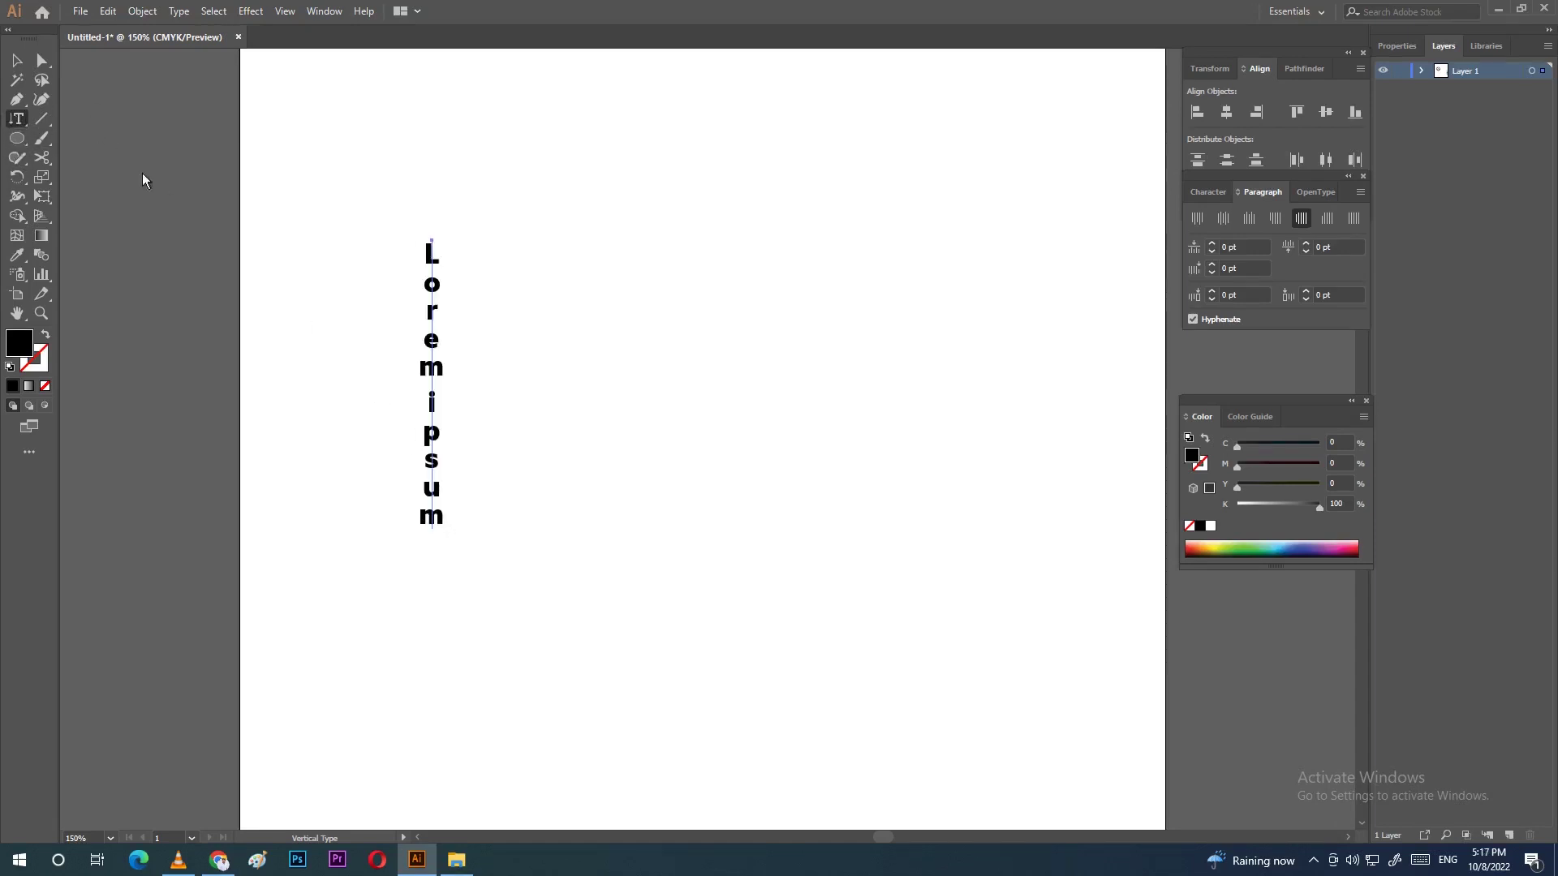
Step: Select the vertical text object and delete it, leaving the artboard empty
key("Escape")
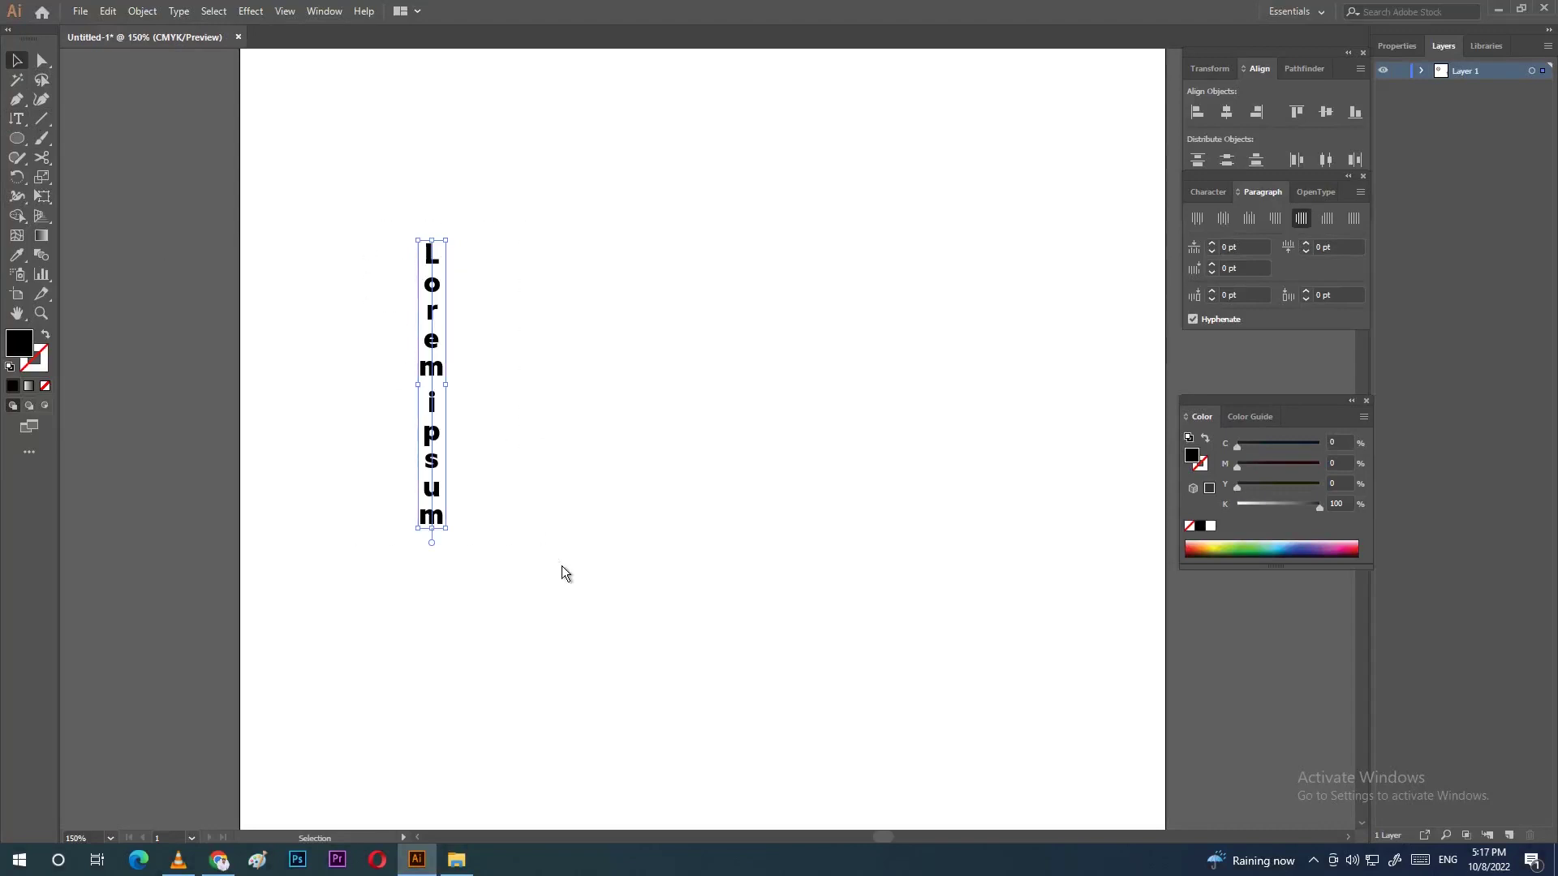
key("Delete")
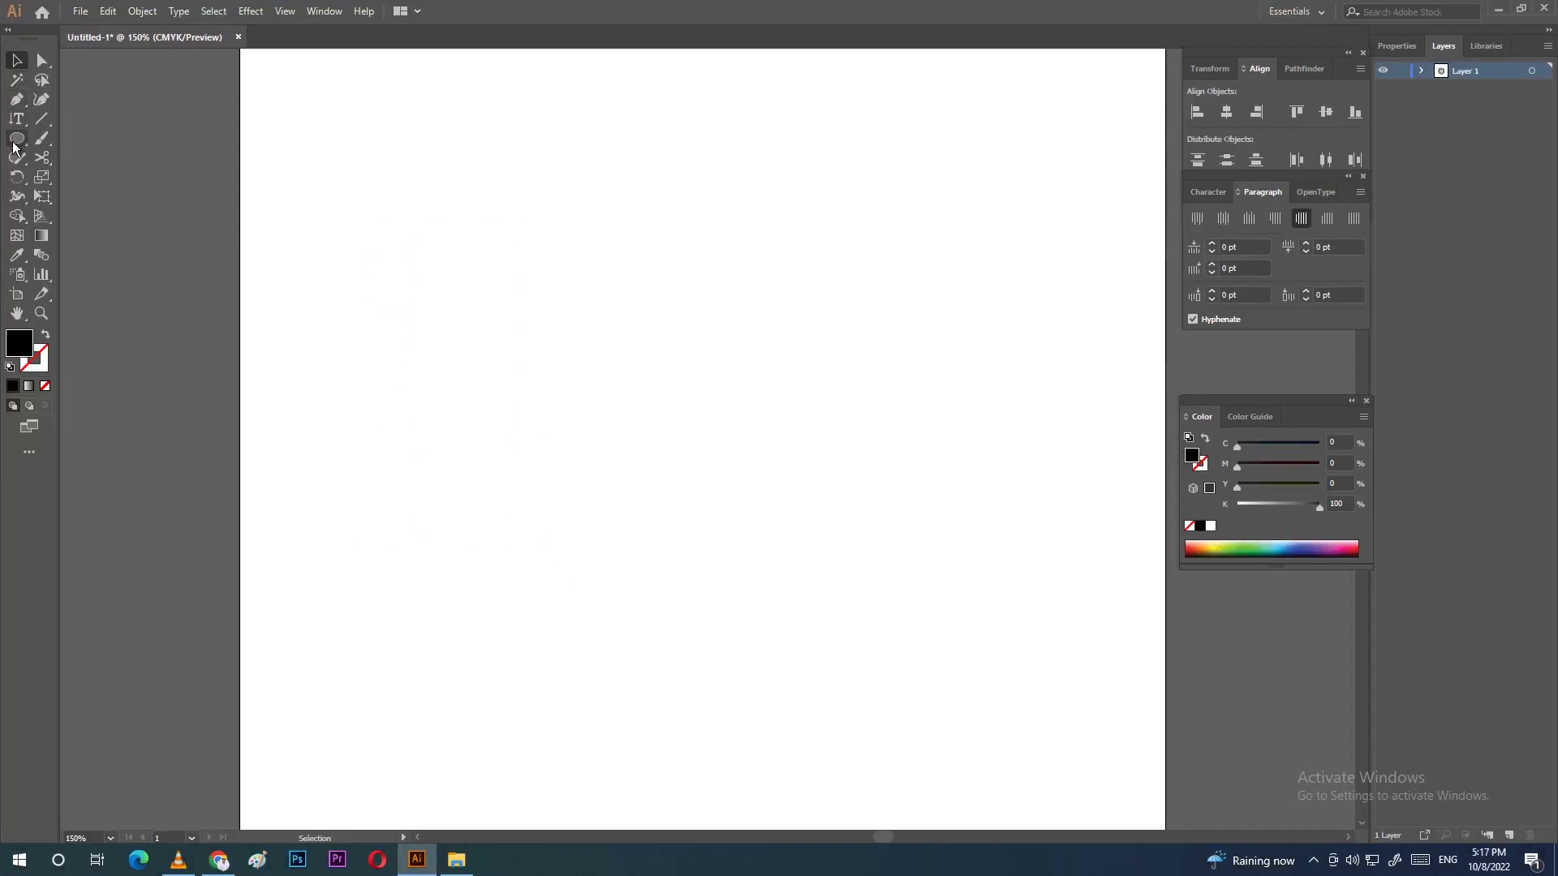
left_click(16, 120)
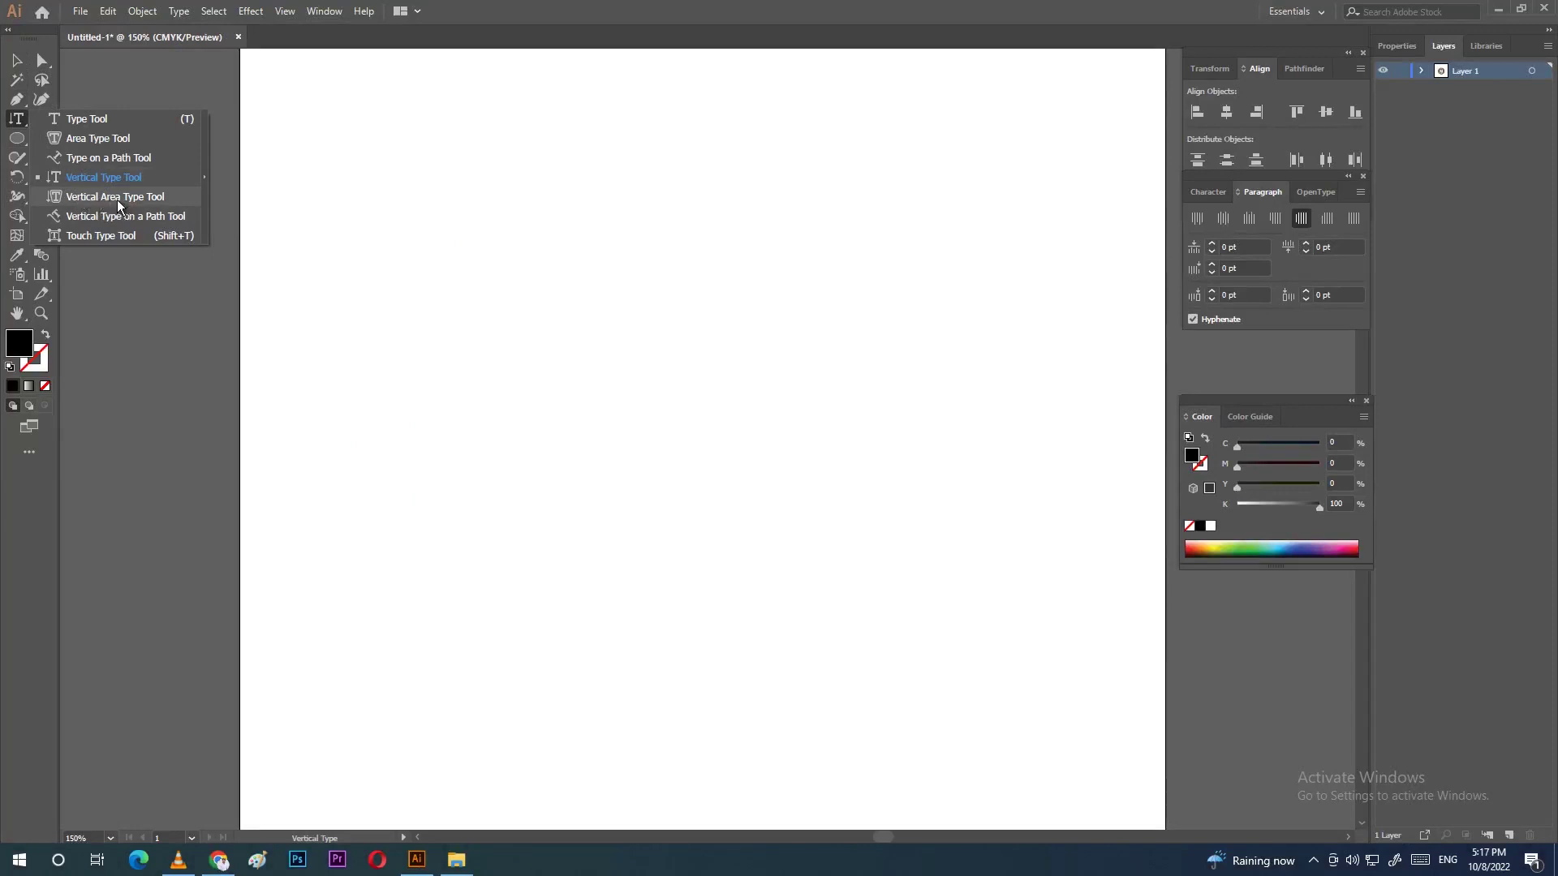
left_click(115, 198)
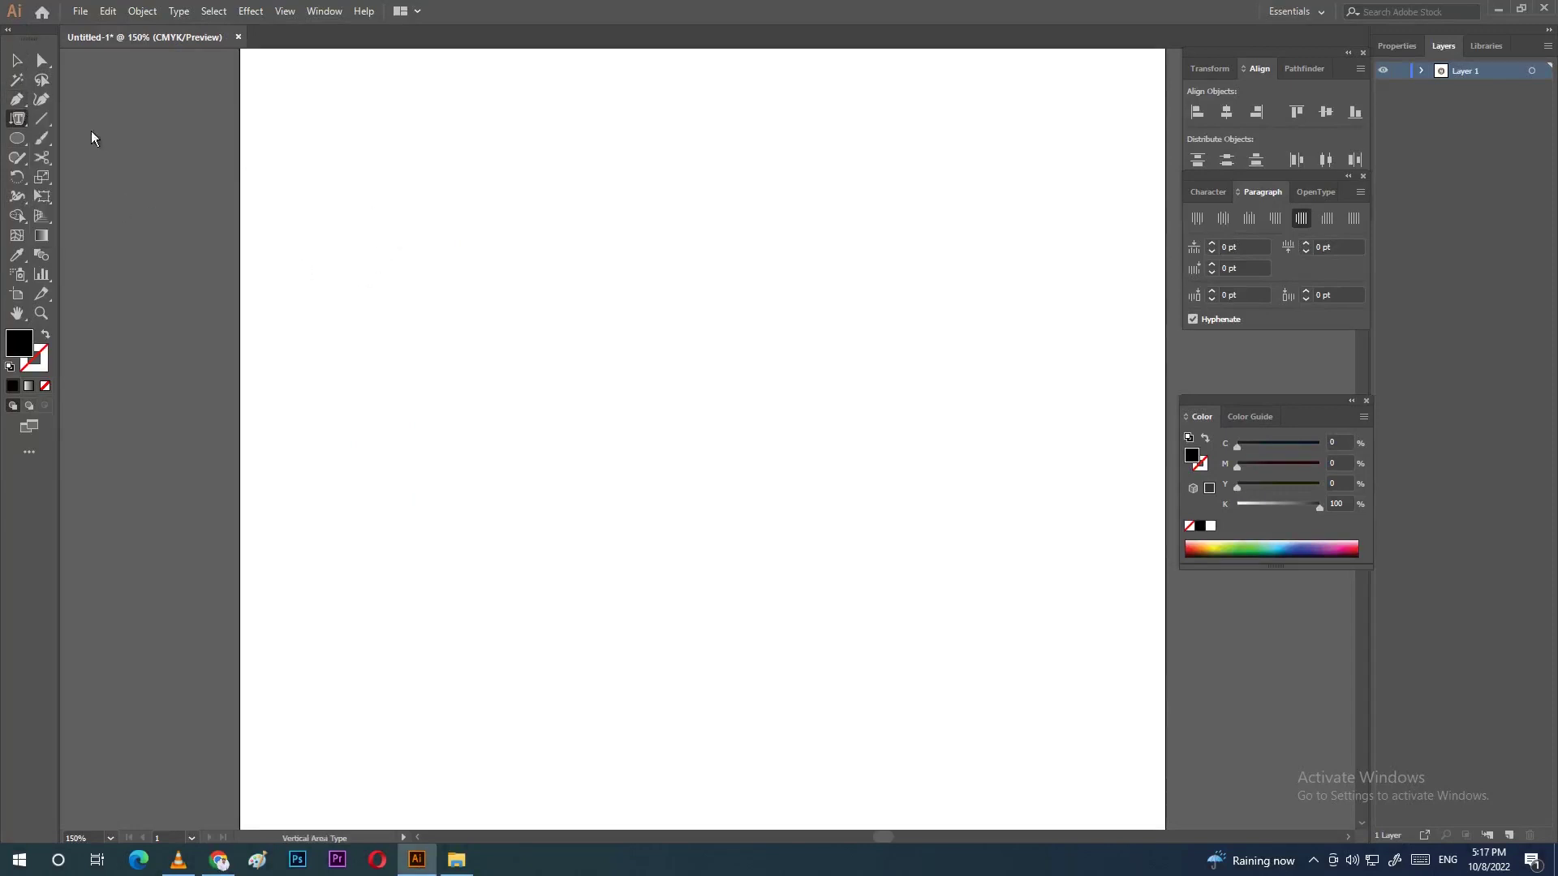
left_click(16, 101)
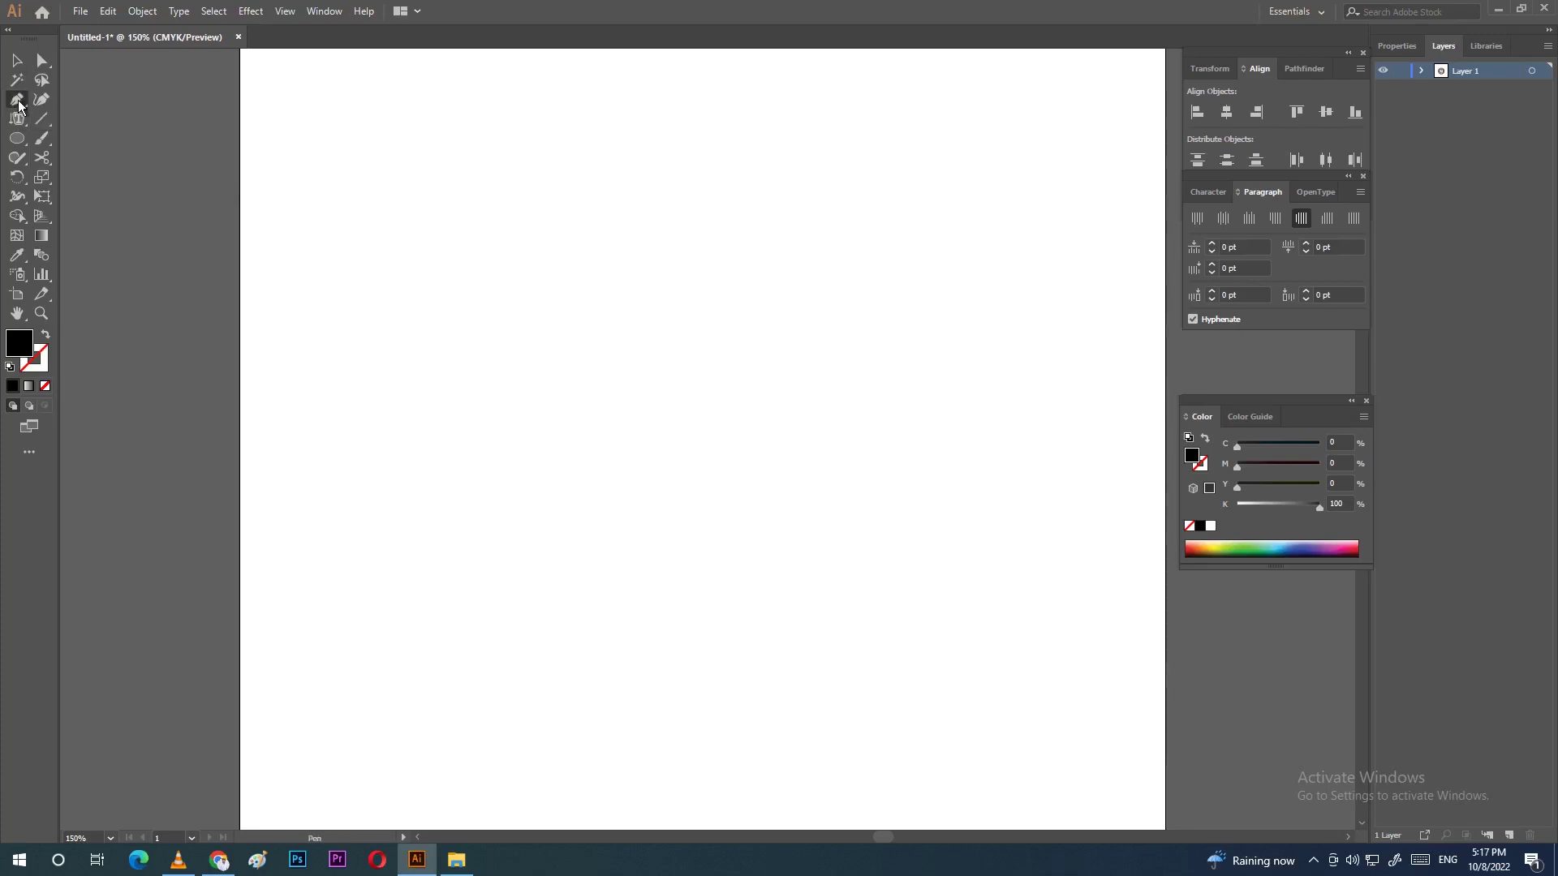
left_click(18, 141)
left_click(14, 139)
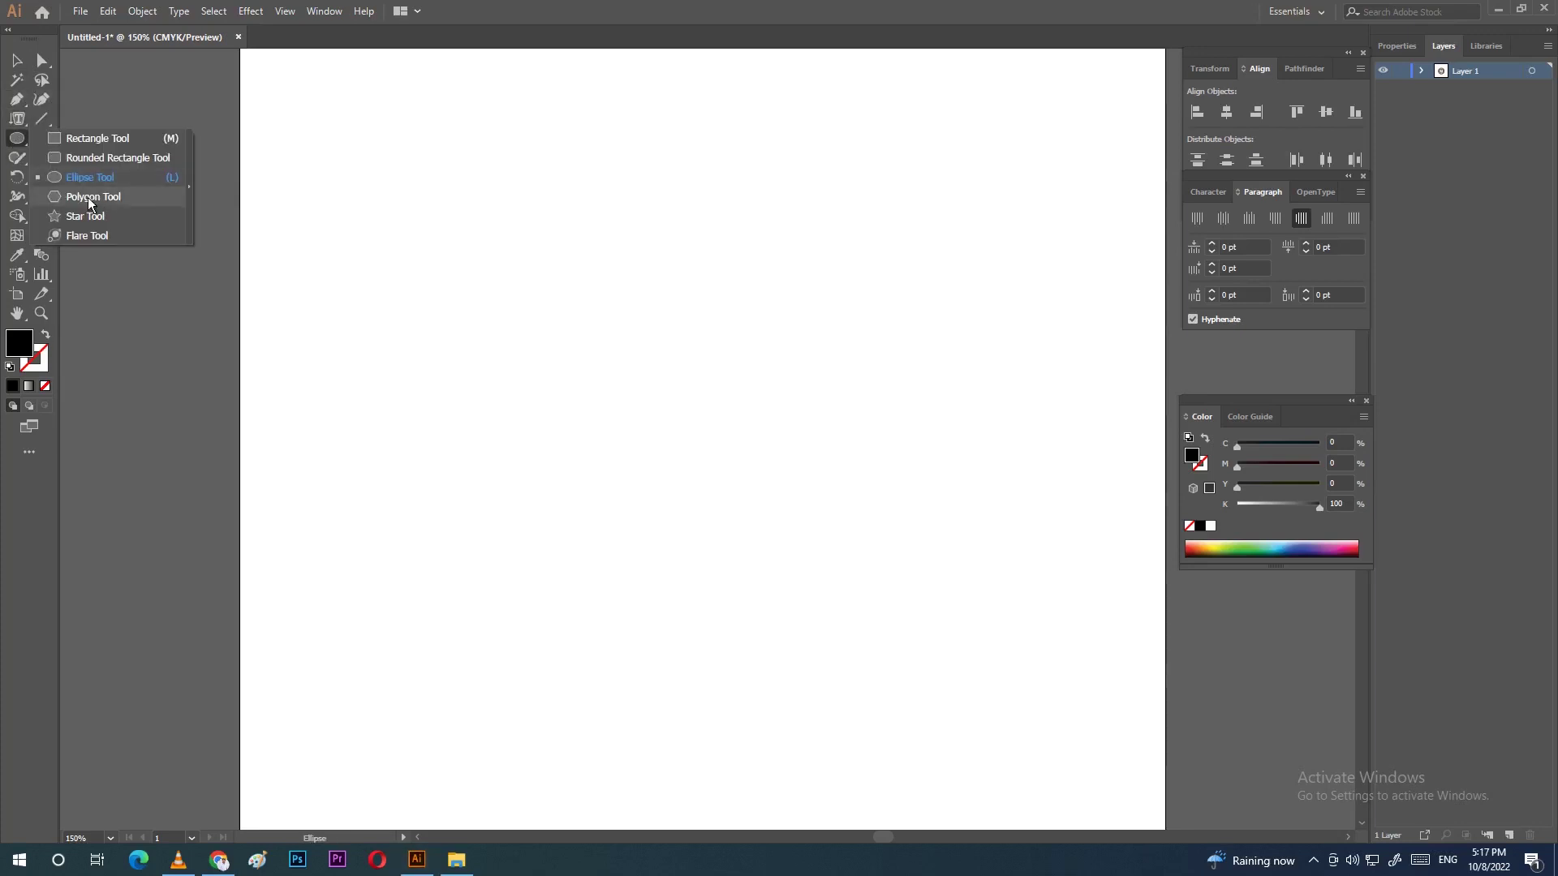
left_click(92, 158)
left_click_drag(438, 237, 818, 654)
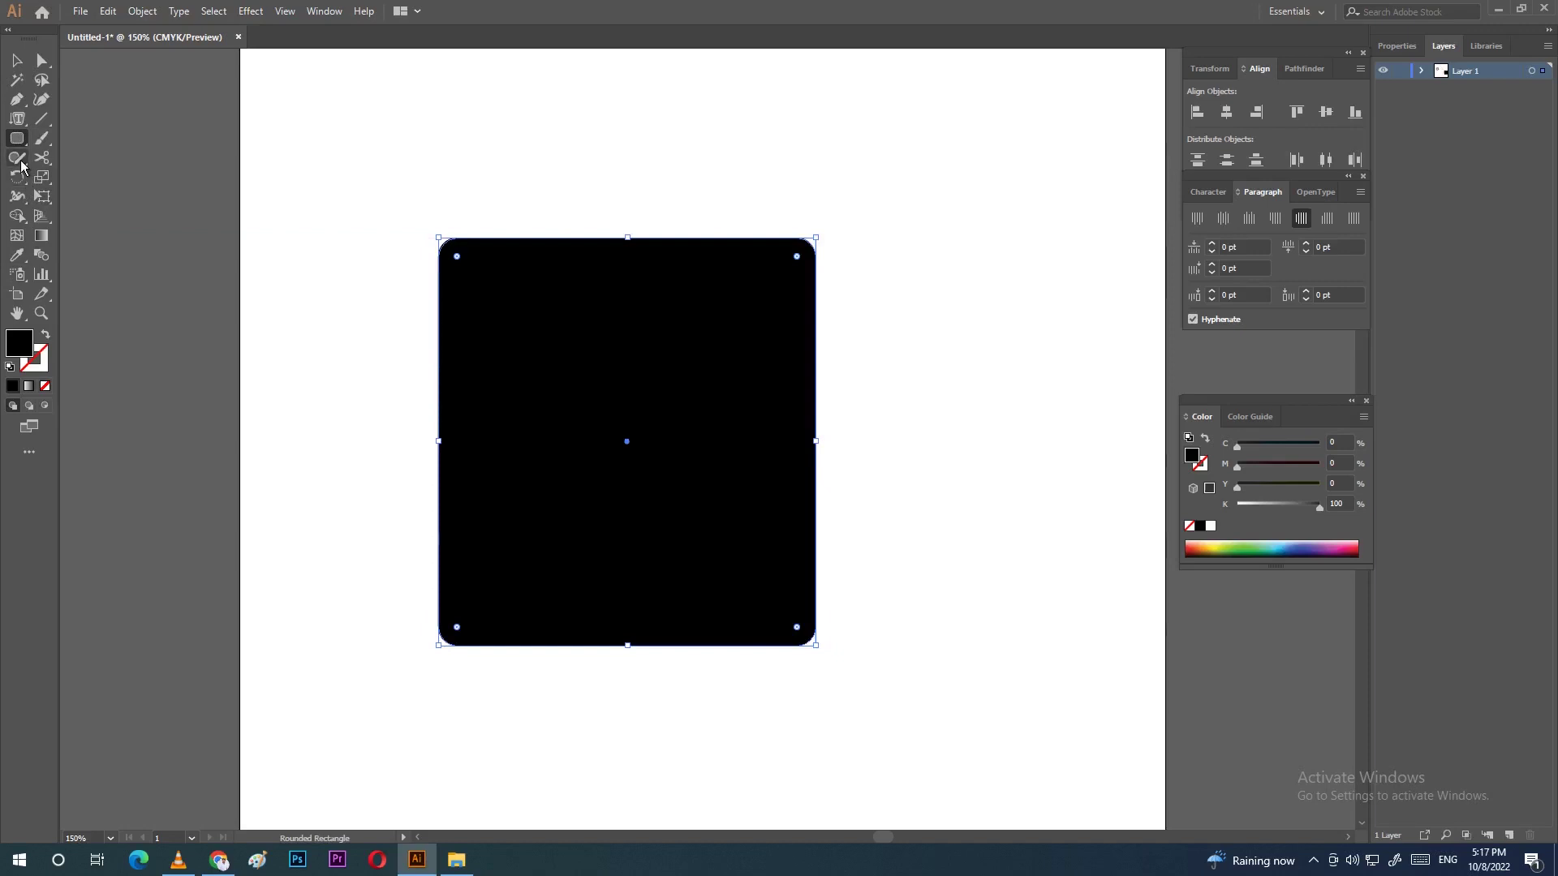
double_click(20, 344)
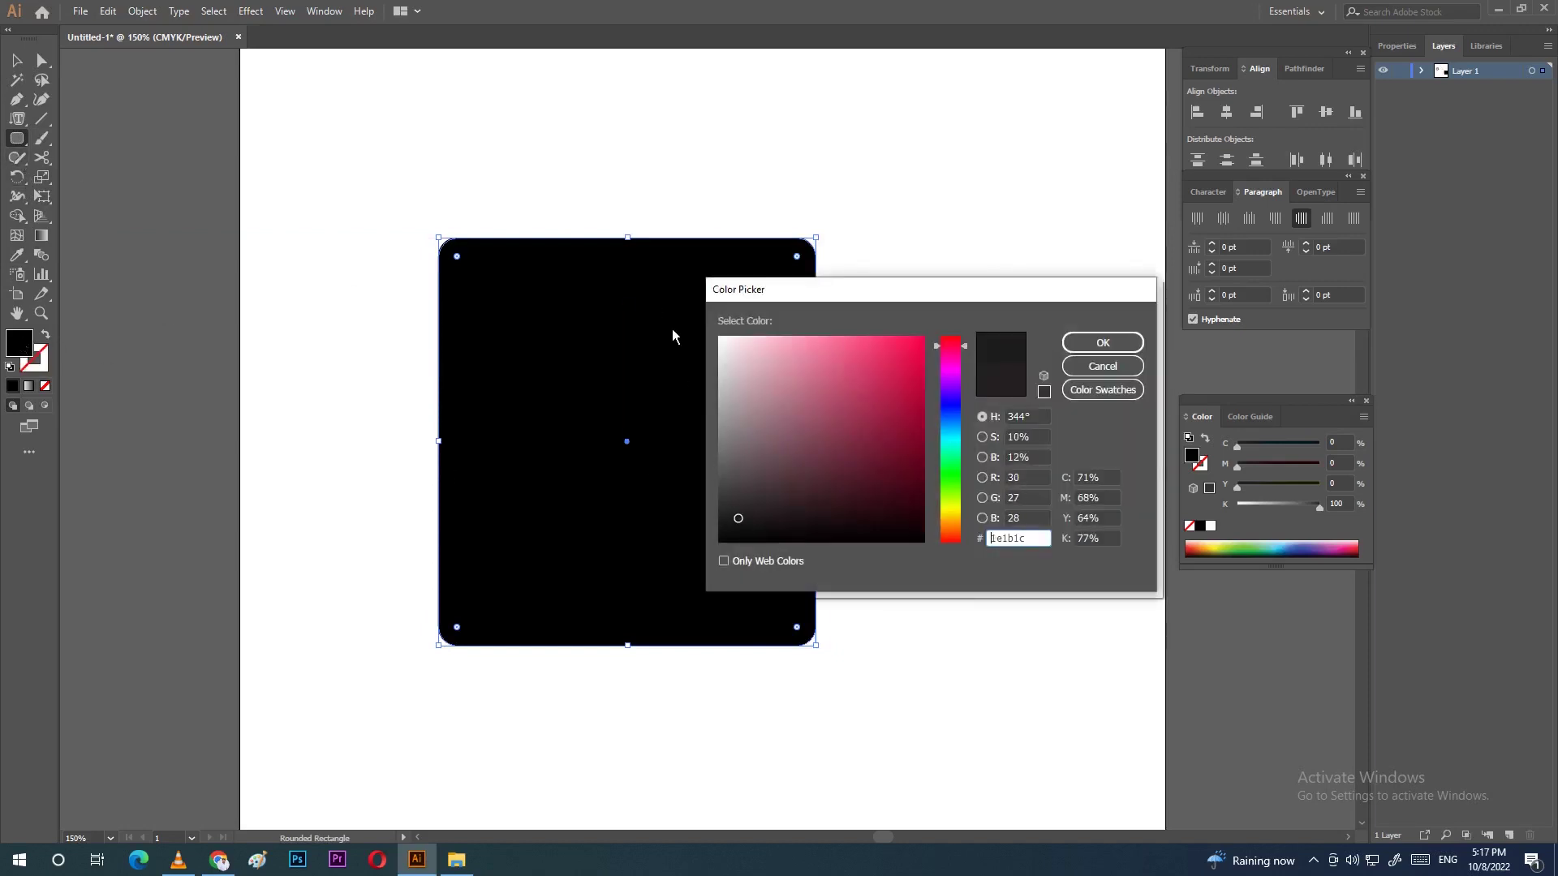
left_click(728, 346)
key("Return")
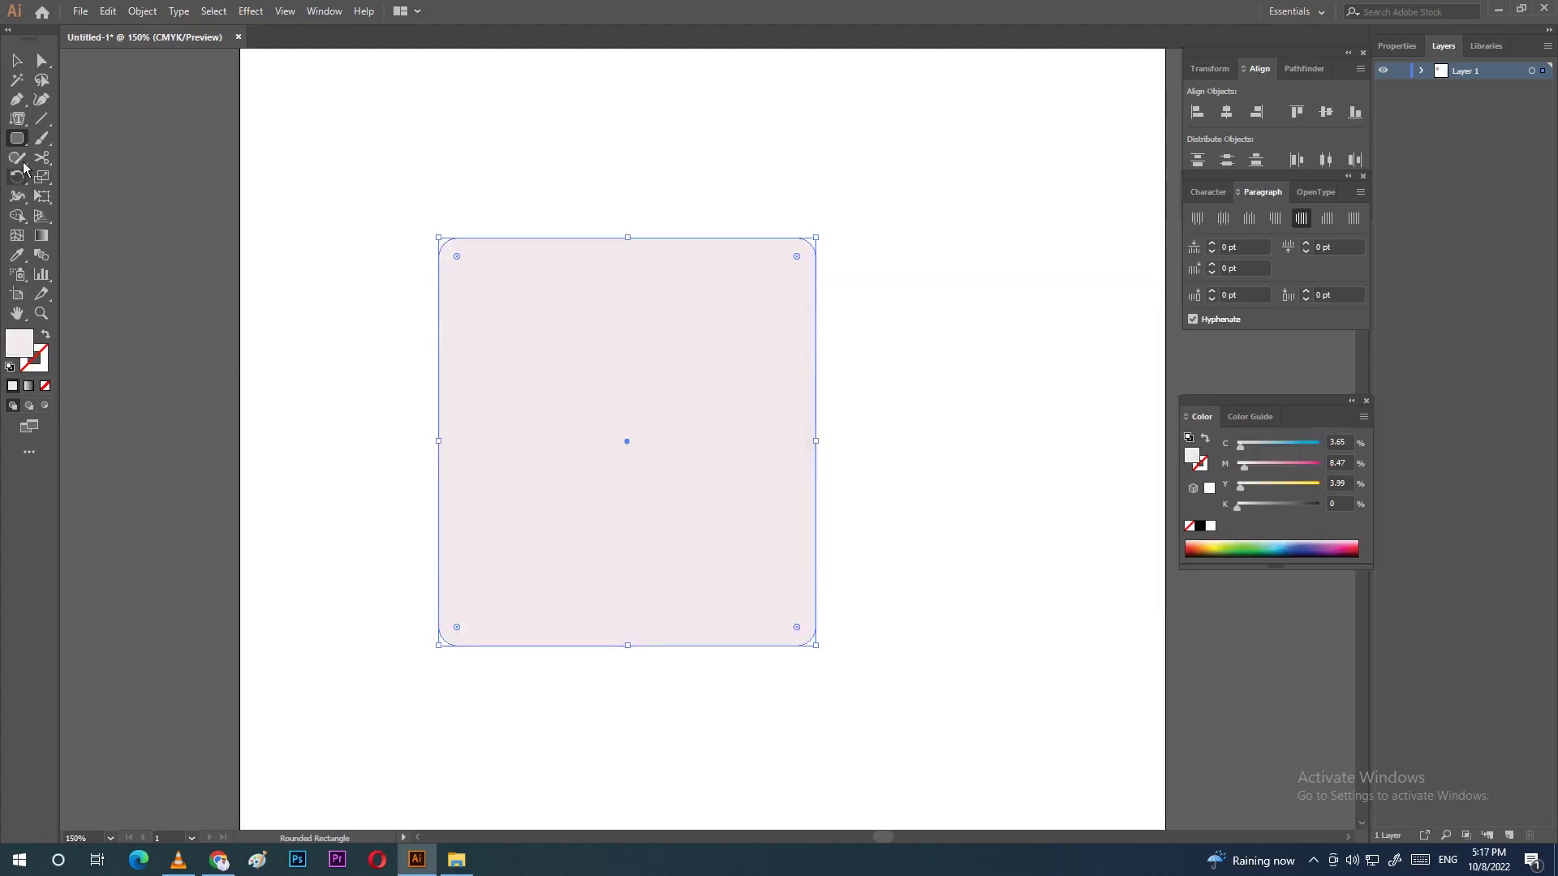
left_click(17, 119)
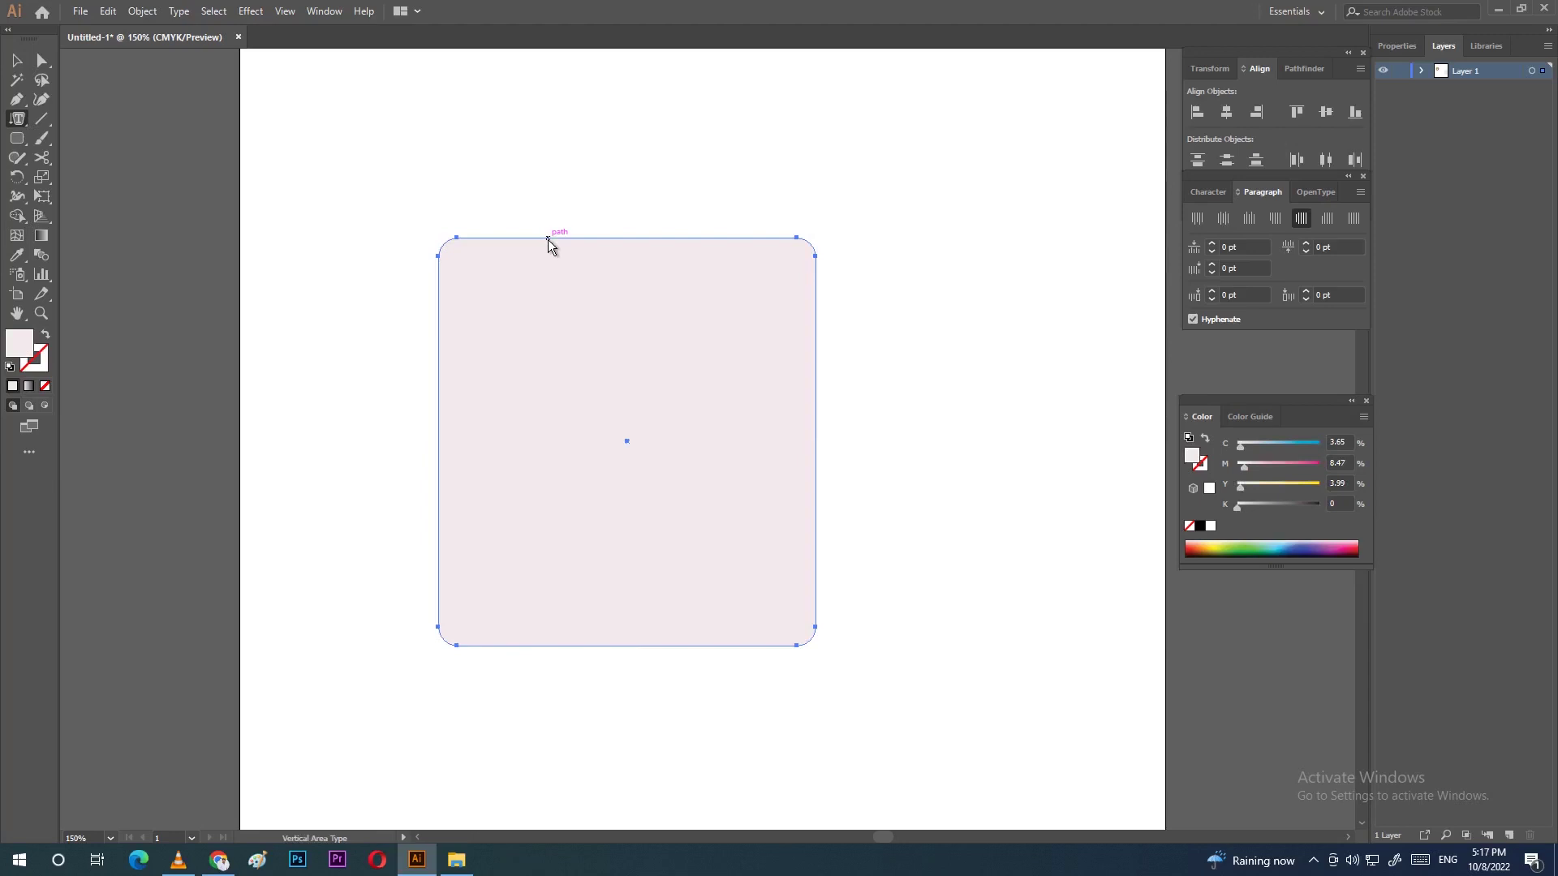
left_click(597, 242)
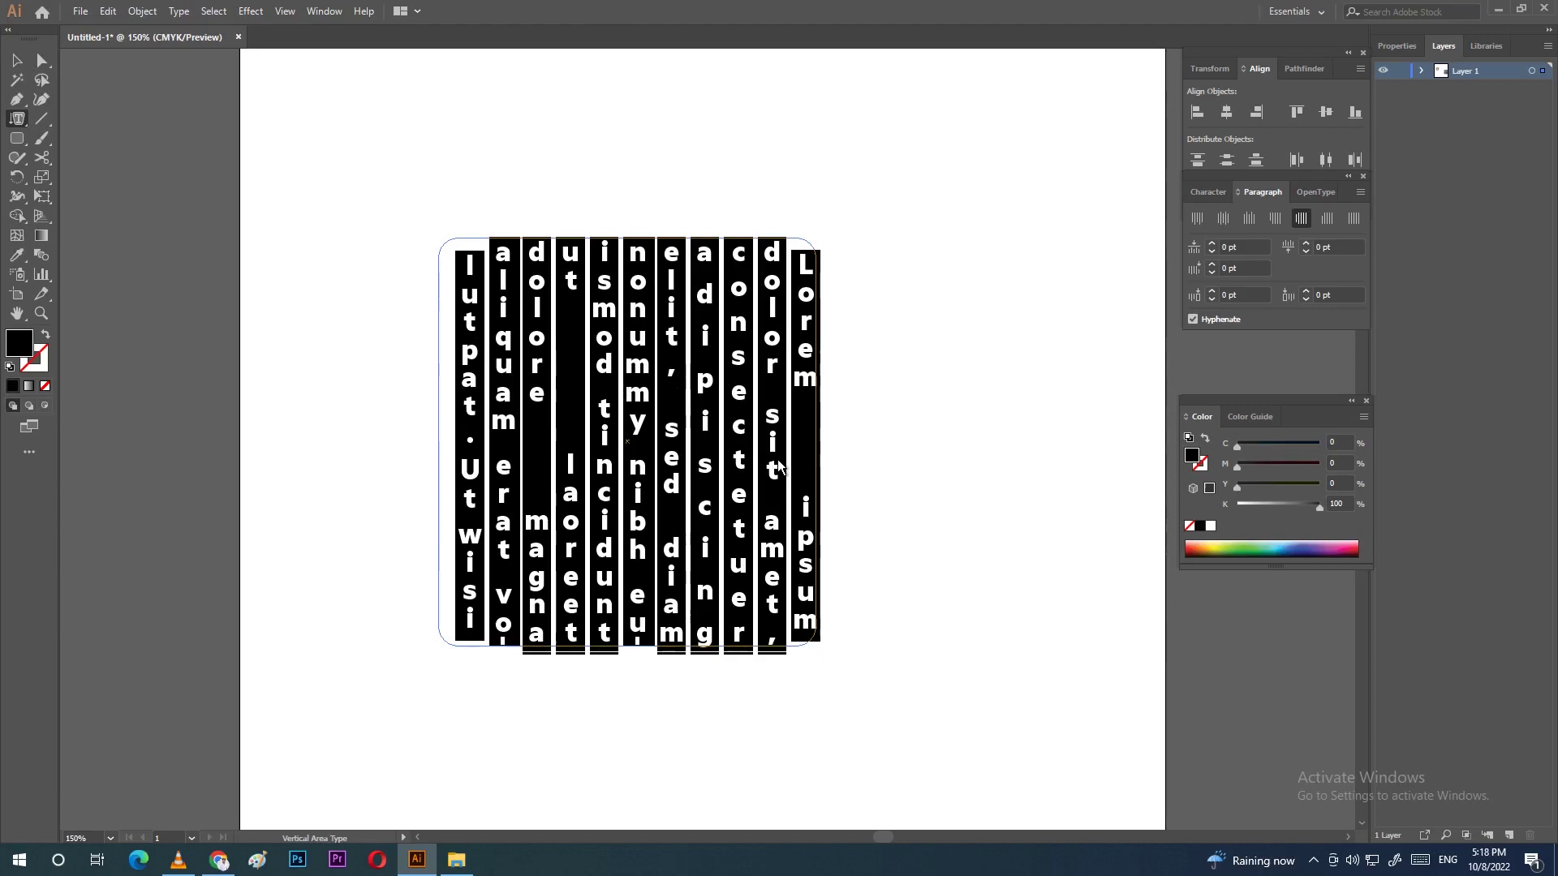
key("Escape")
key("ctrl+shift+a")
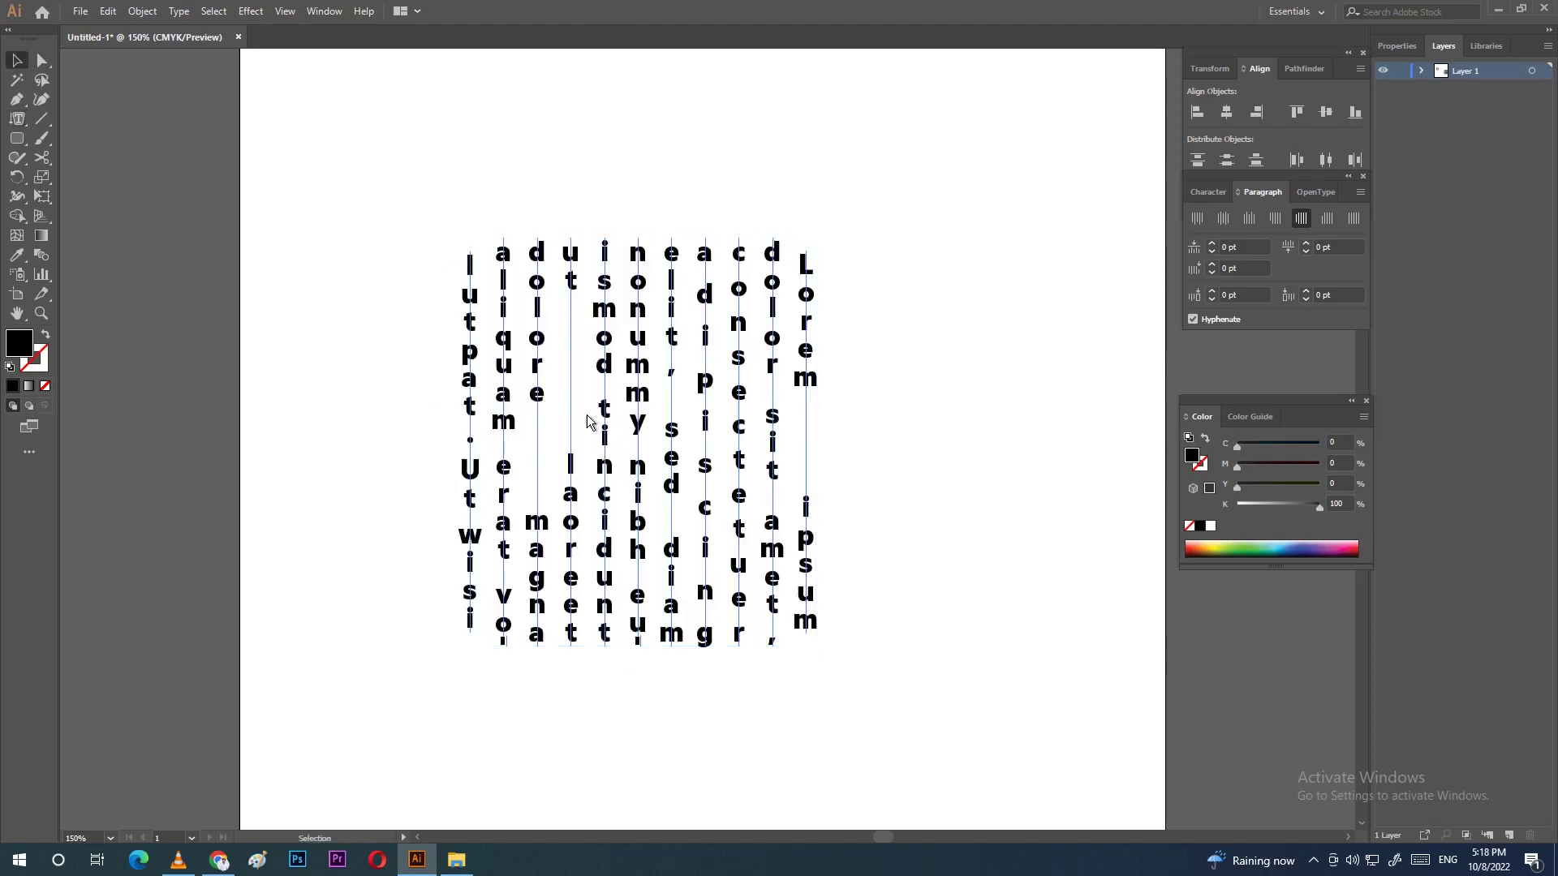
left_click(18, 119)
left_click(17, 60)
left_click_drag(373, 181, 908, 703)
key("Delete")
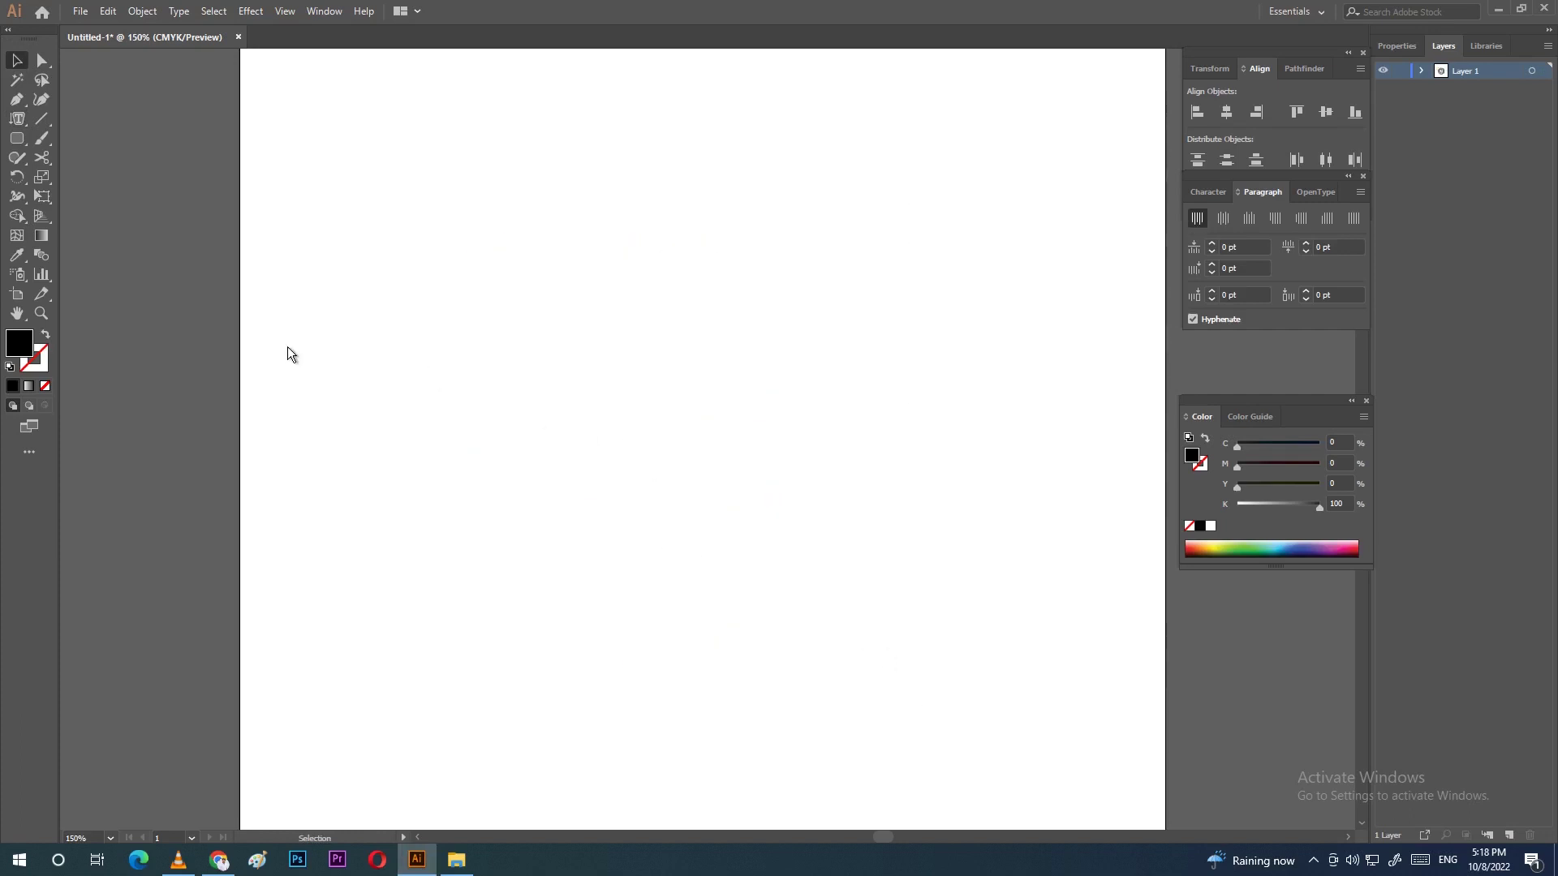
left_click(19, 140)
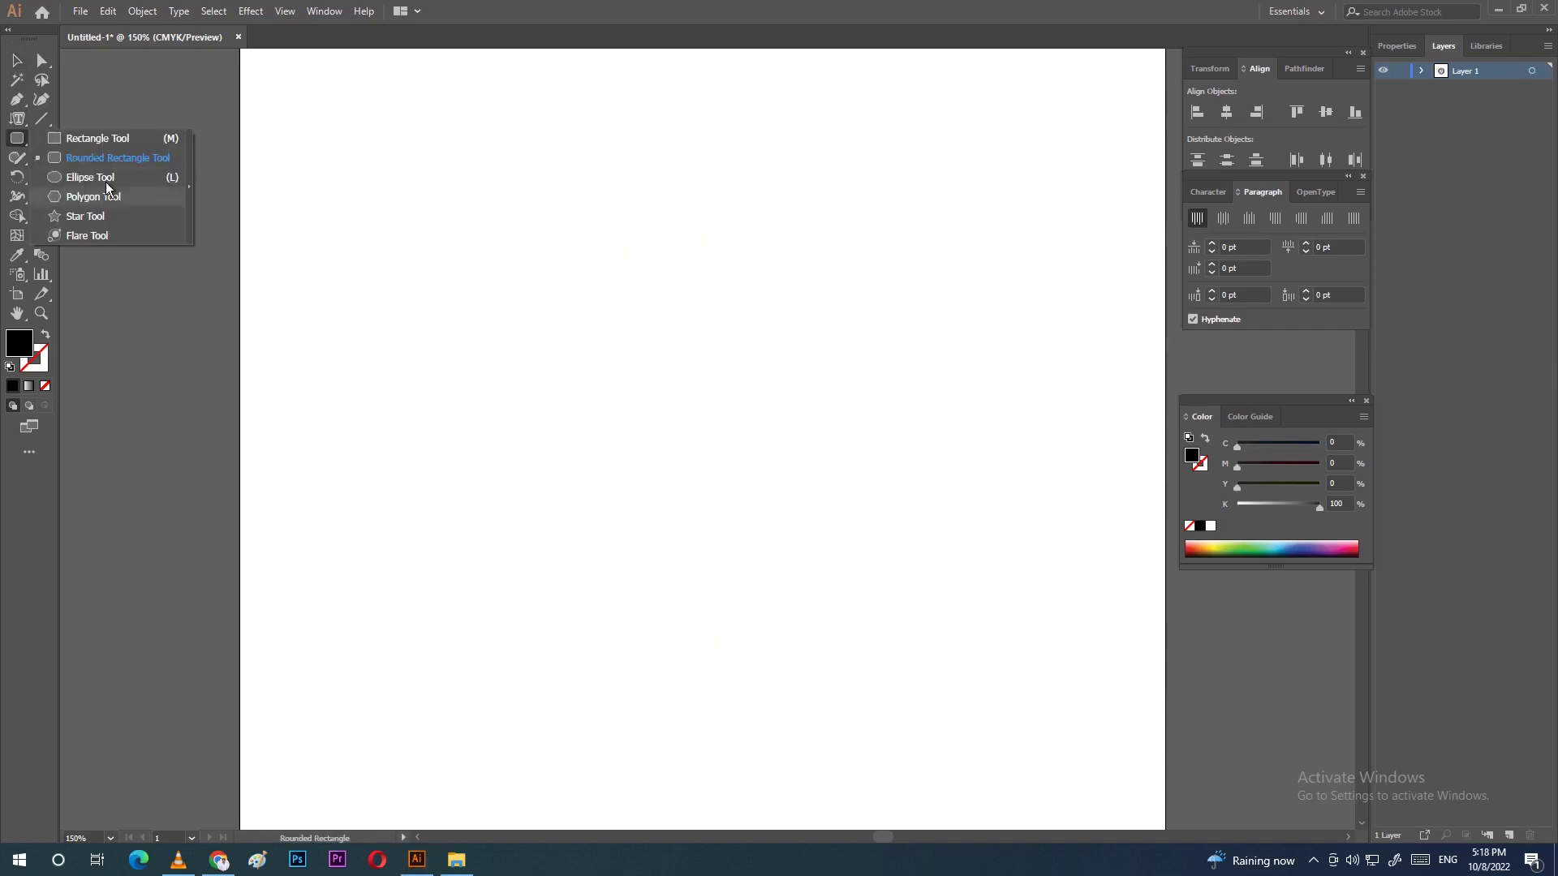
left_click(85, 196)
left_click_drag(537, 245, 670, 336)
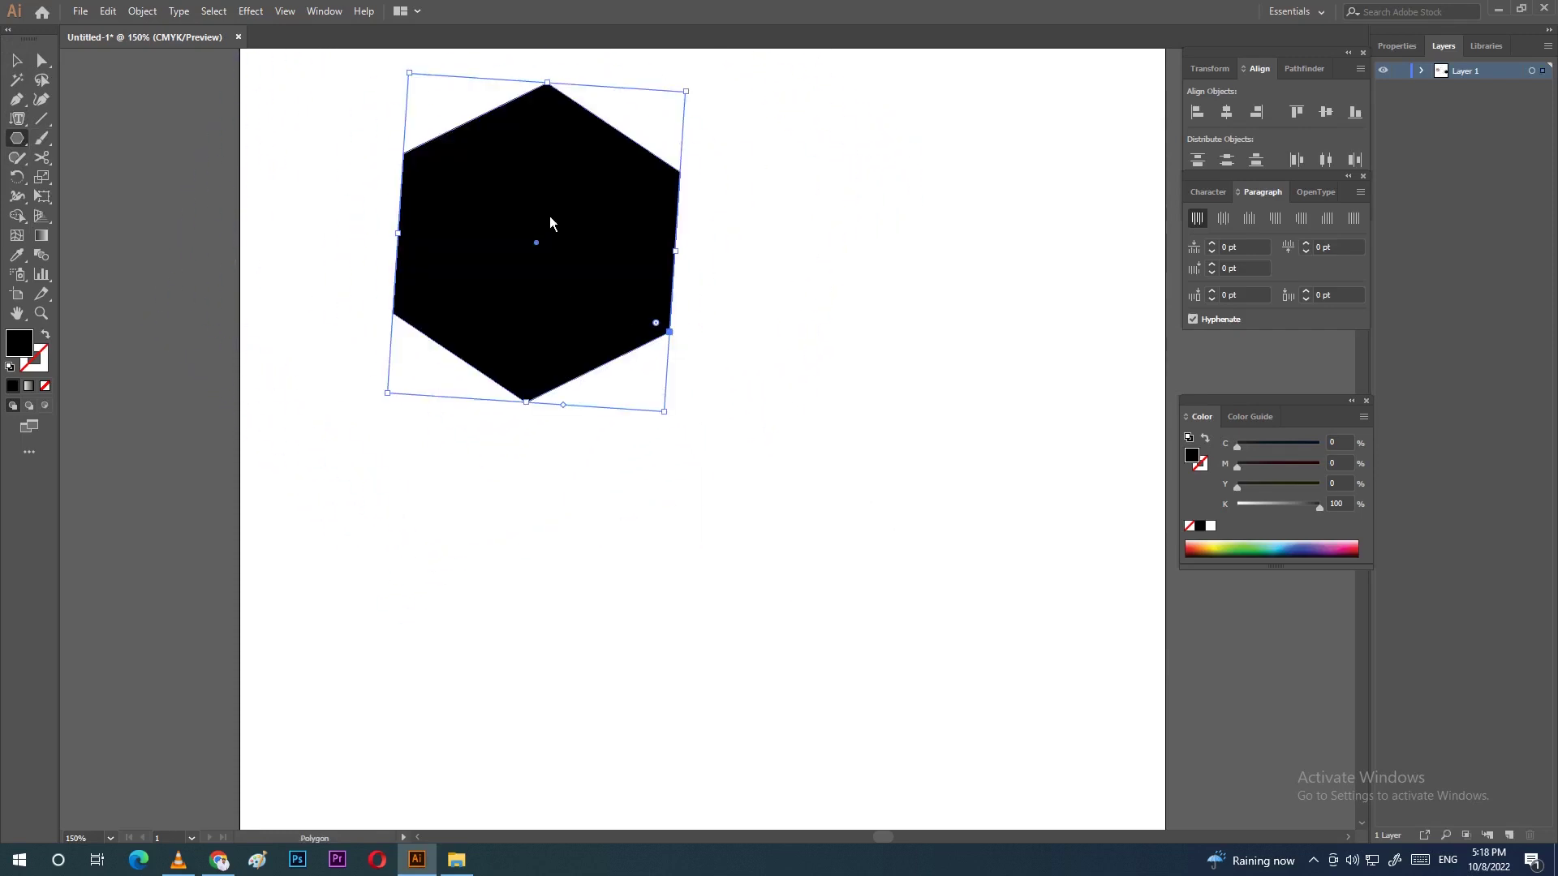
left_click(17, 157)
left_click(17, 120)
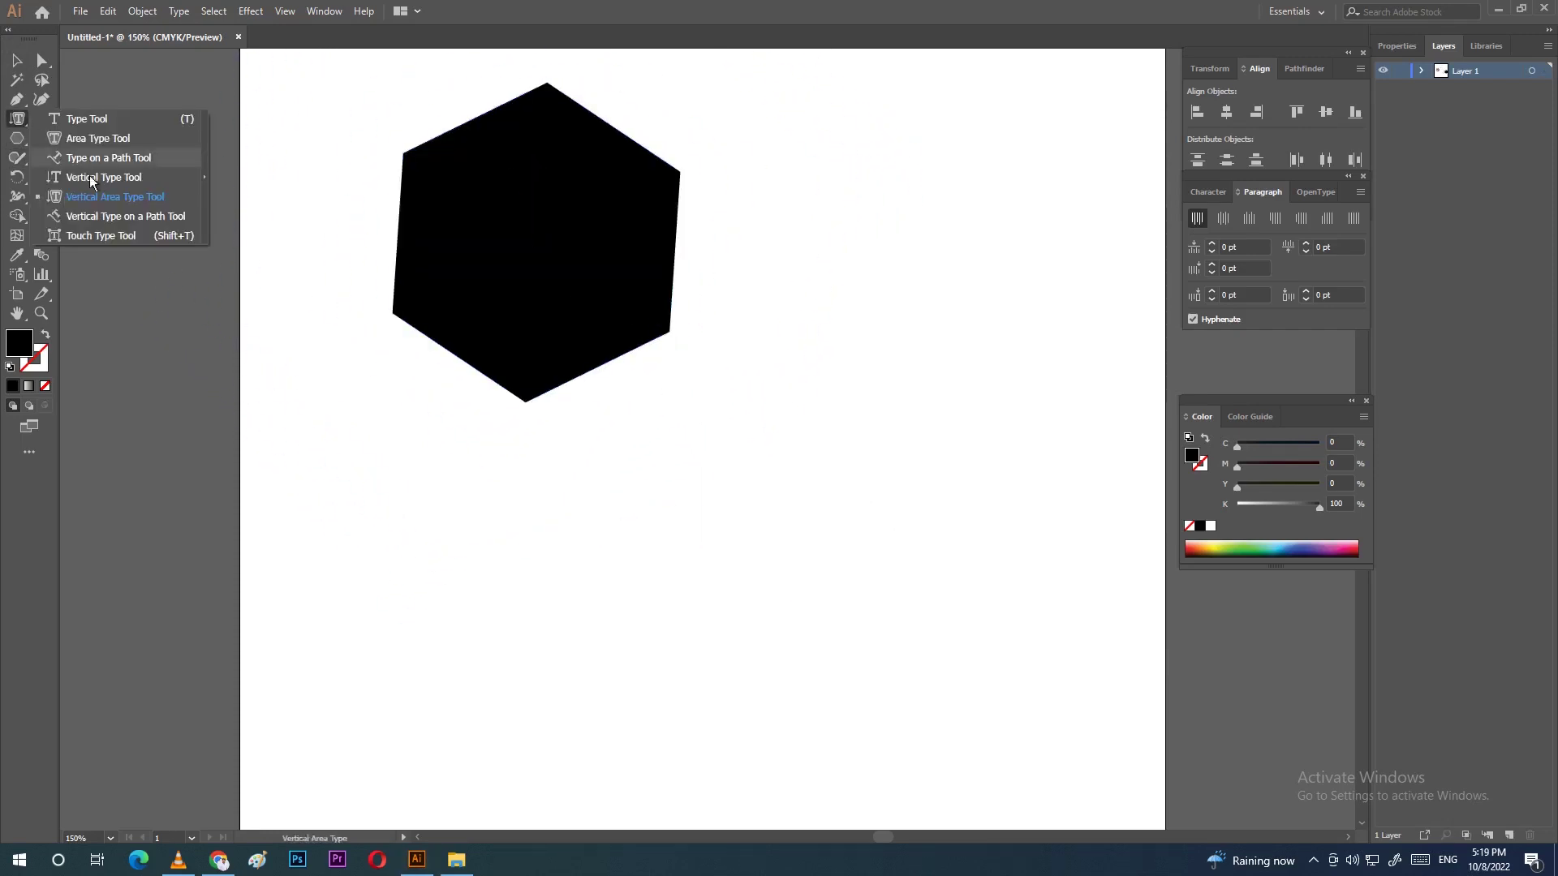
left_click(147, 223)
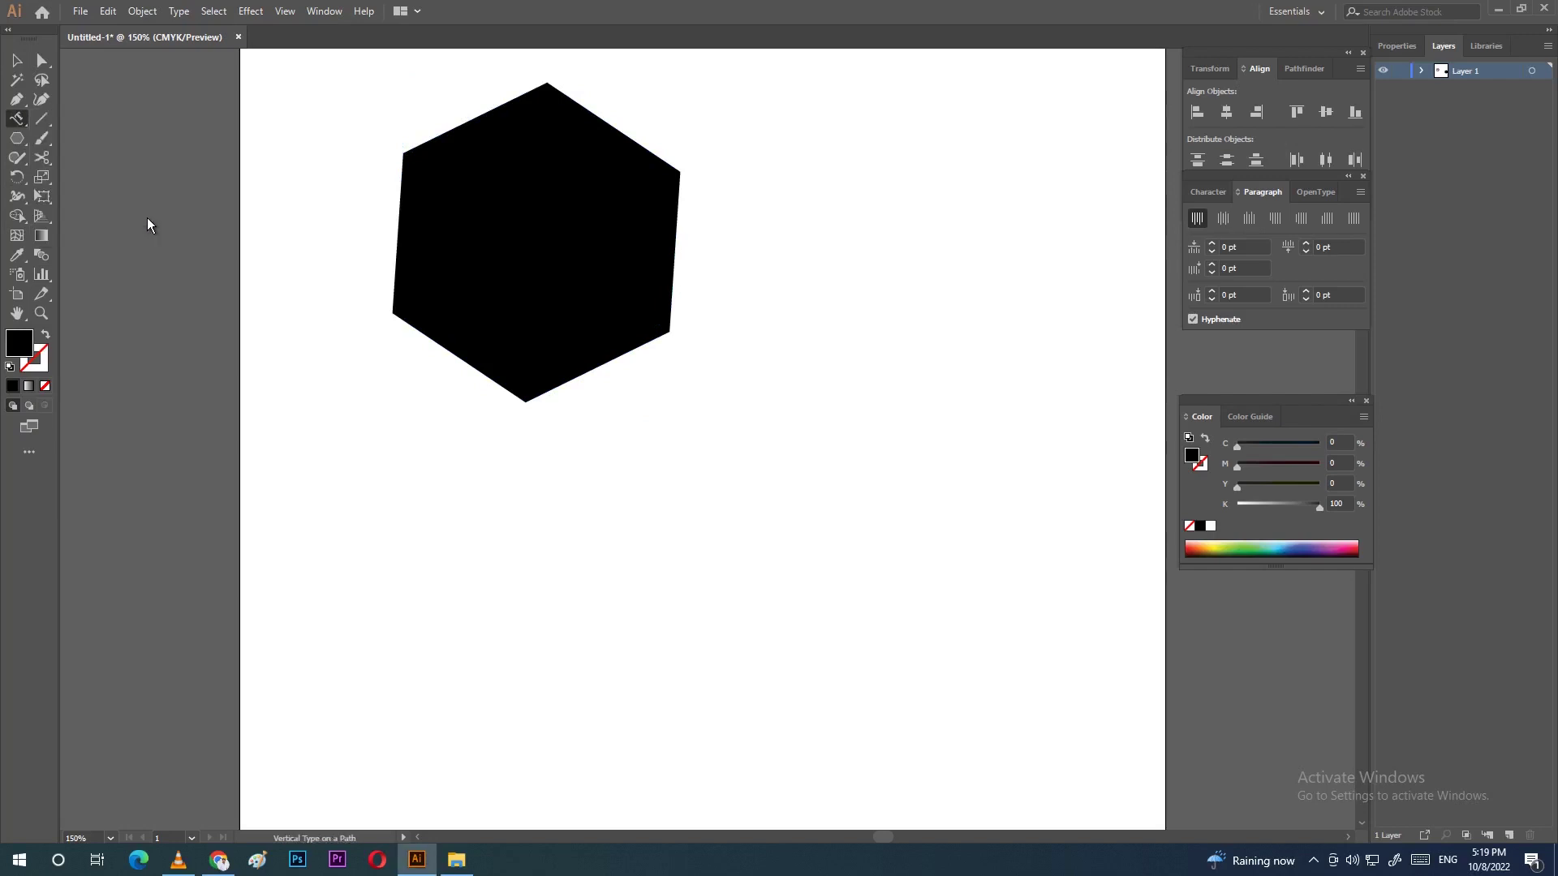
left_click(489, 124)
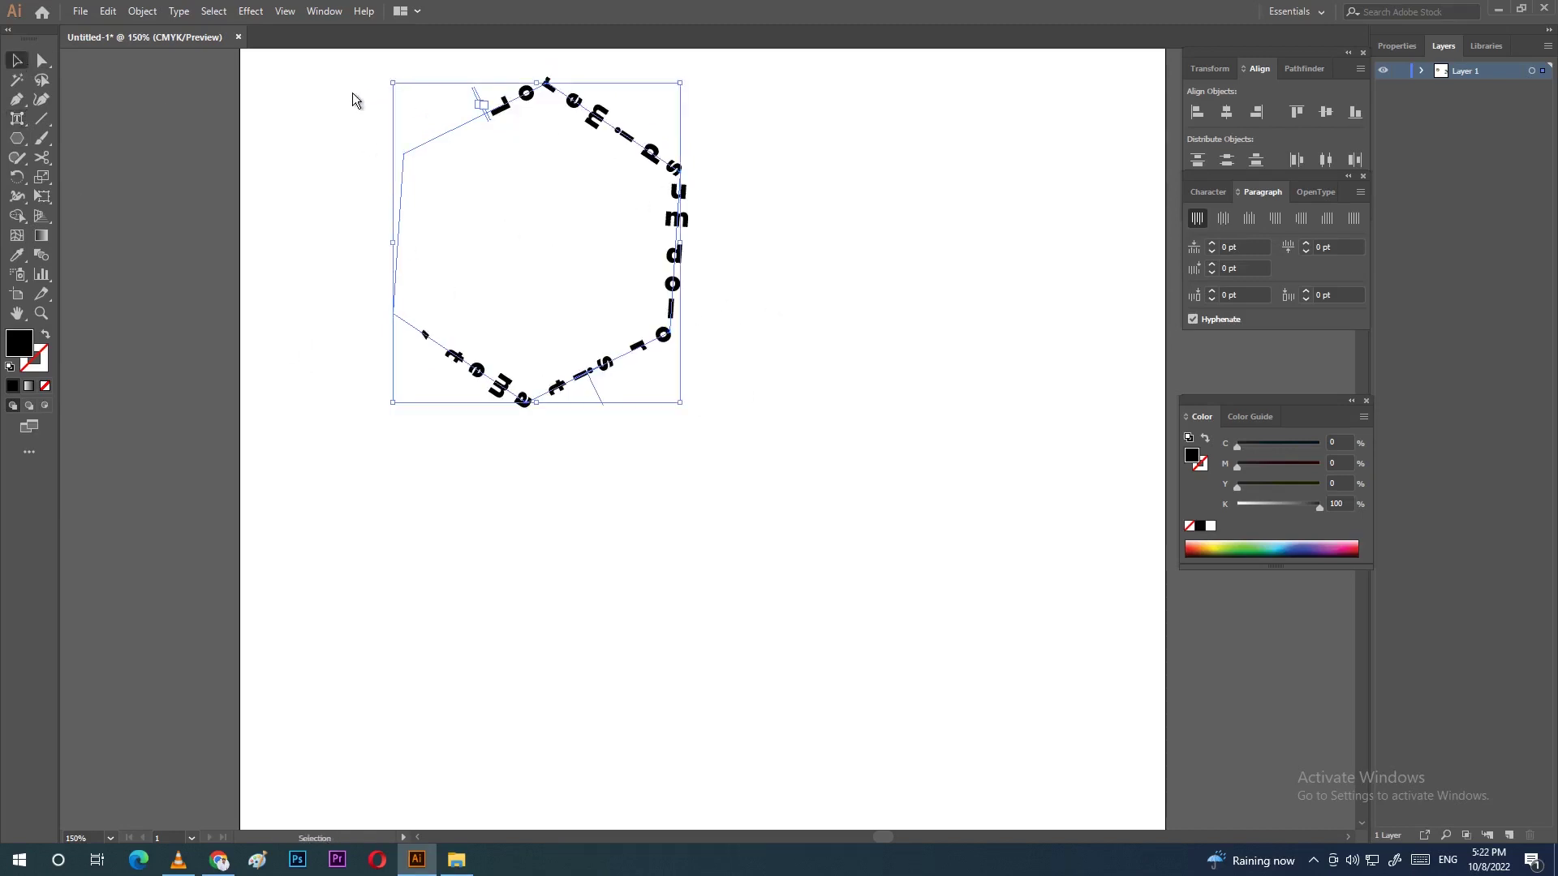
left_click_drag(352, 90, 849, 463)
key("Delete")
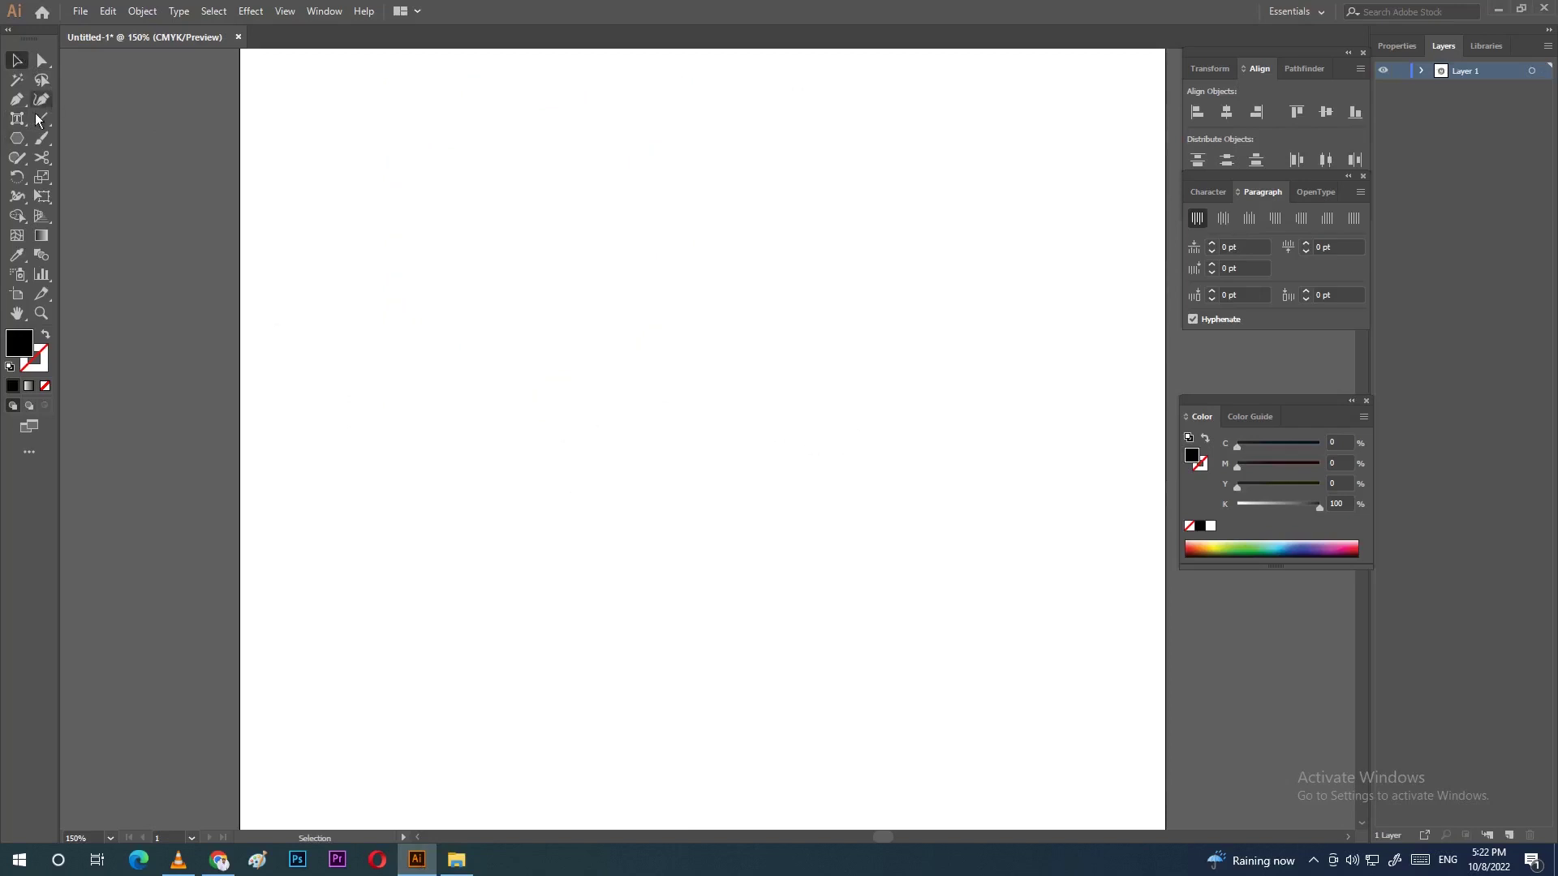
Step: Place point text on the artboard and type a two-word name, then select it all
right_click(18, 120)
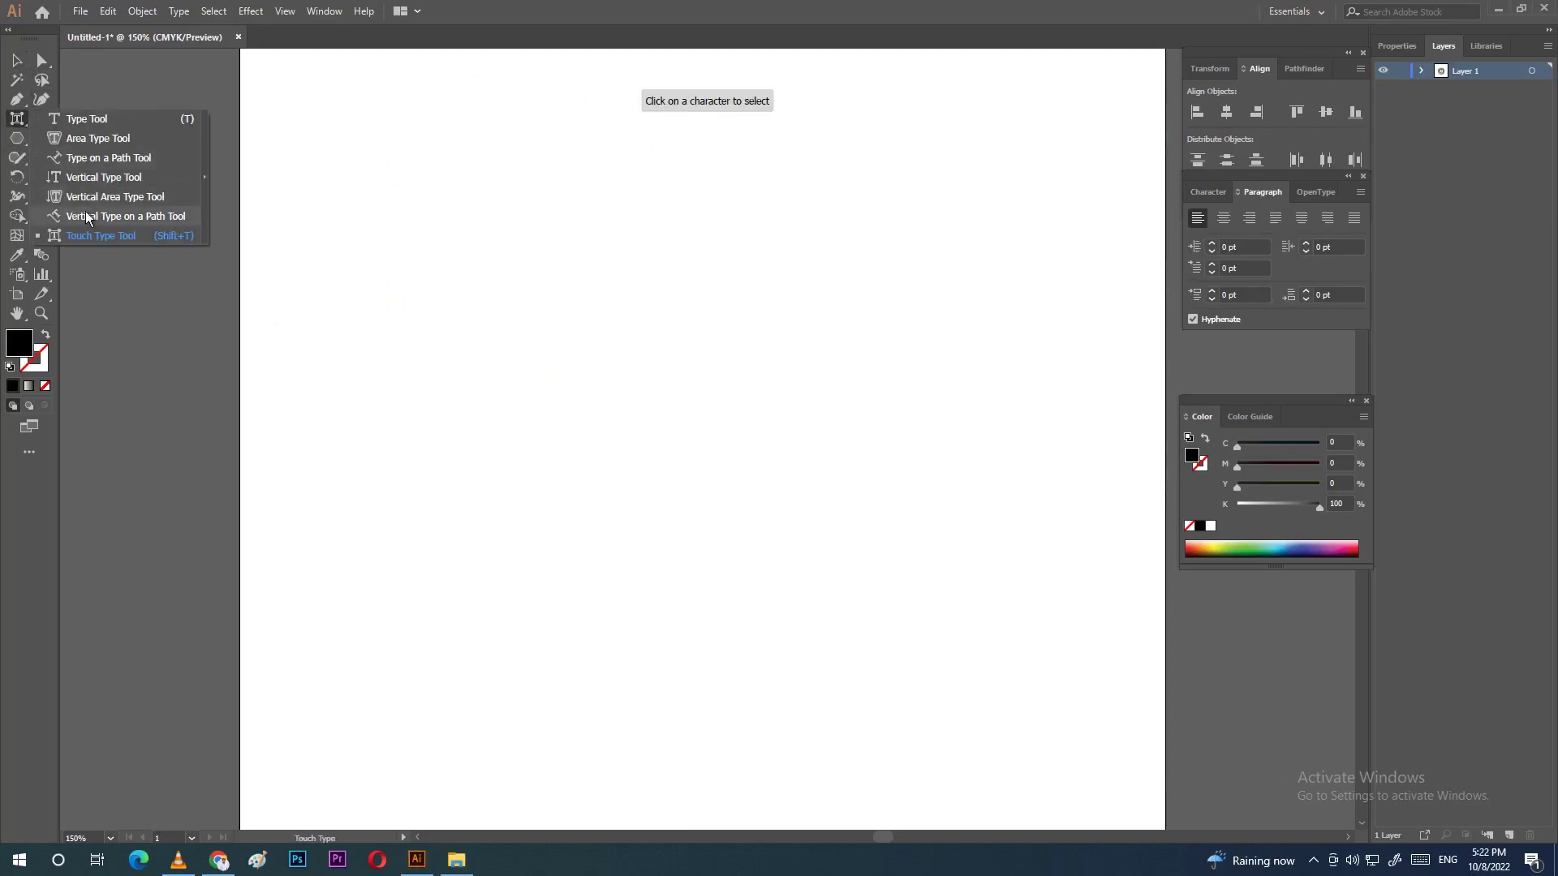
left_click(100, 236)
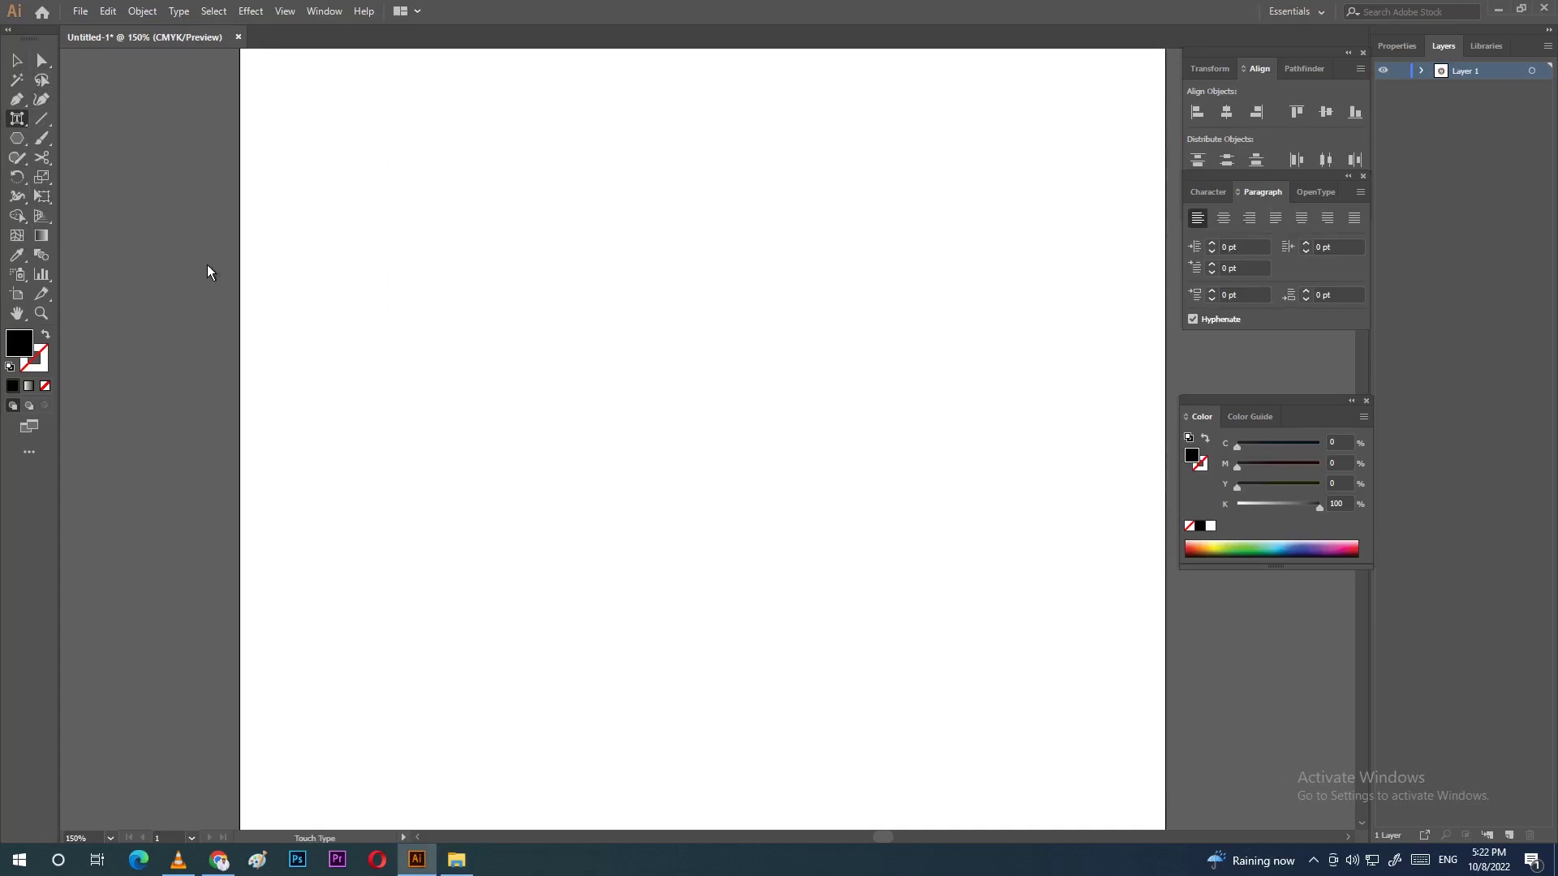
right_click(18, 120)
left_click(106, 123)
left_click(501, 332)
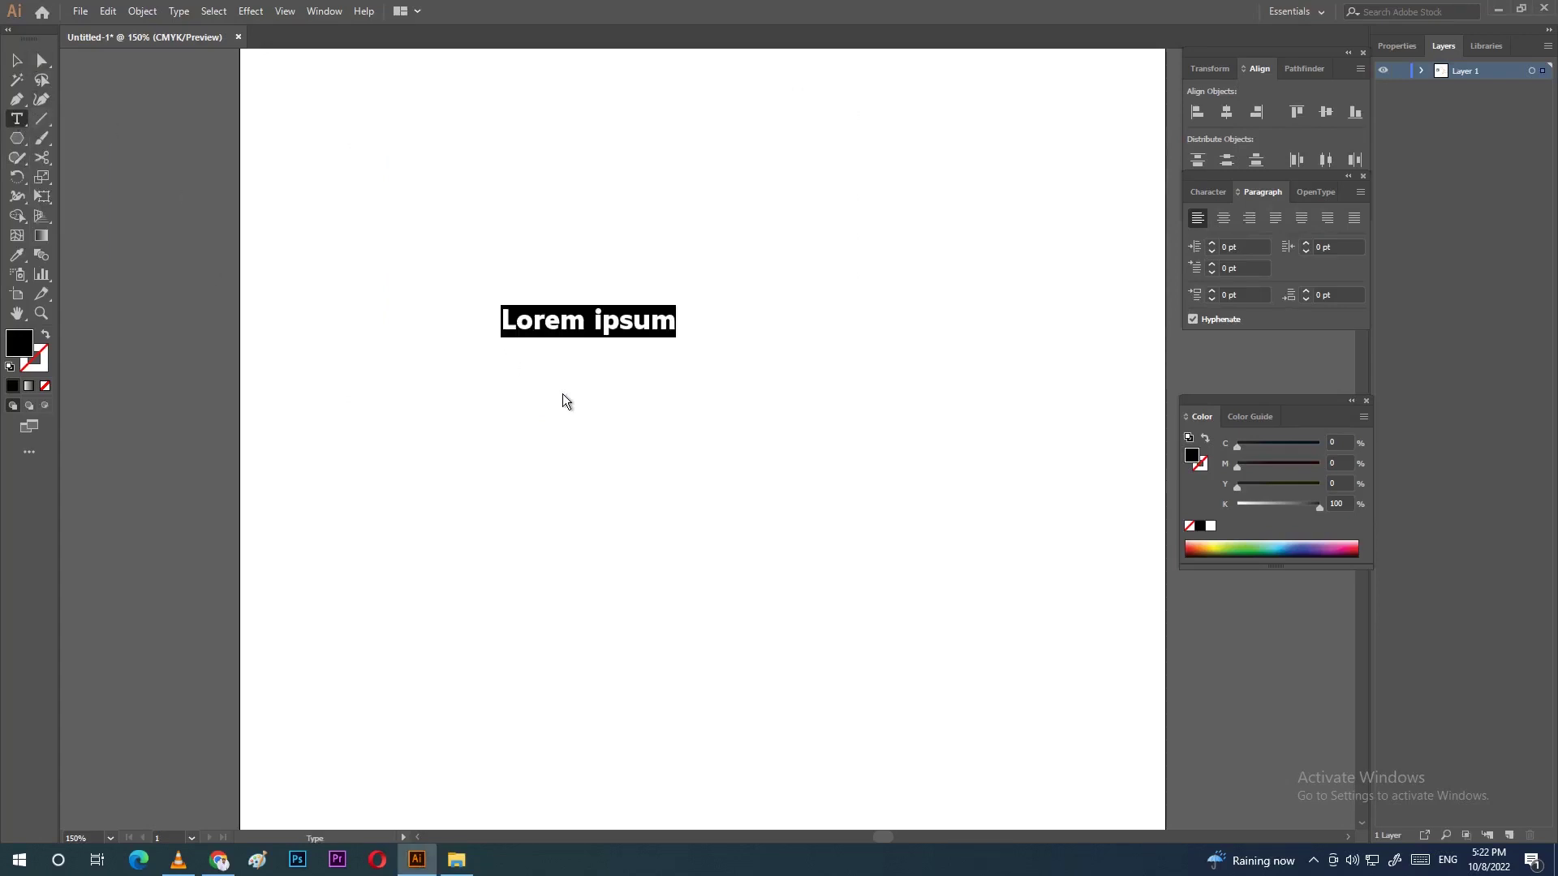
type("Ae")
key("BackSpace")
key("BackSpace")
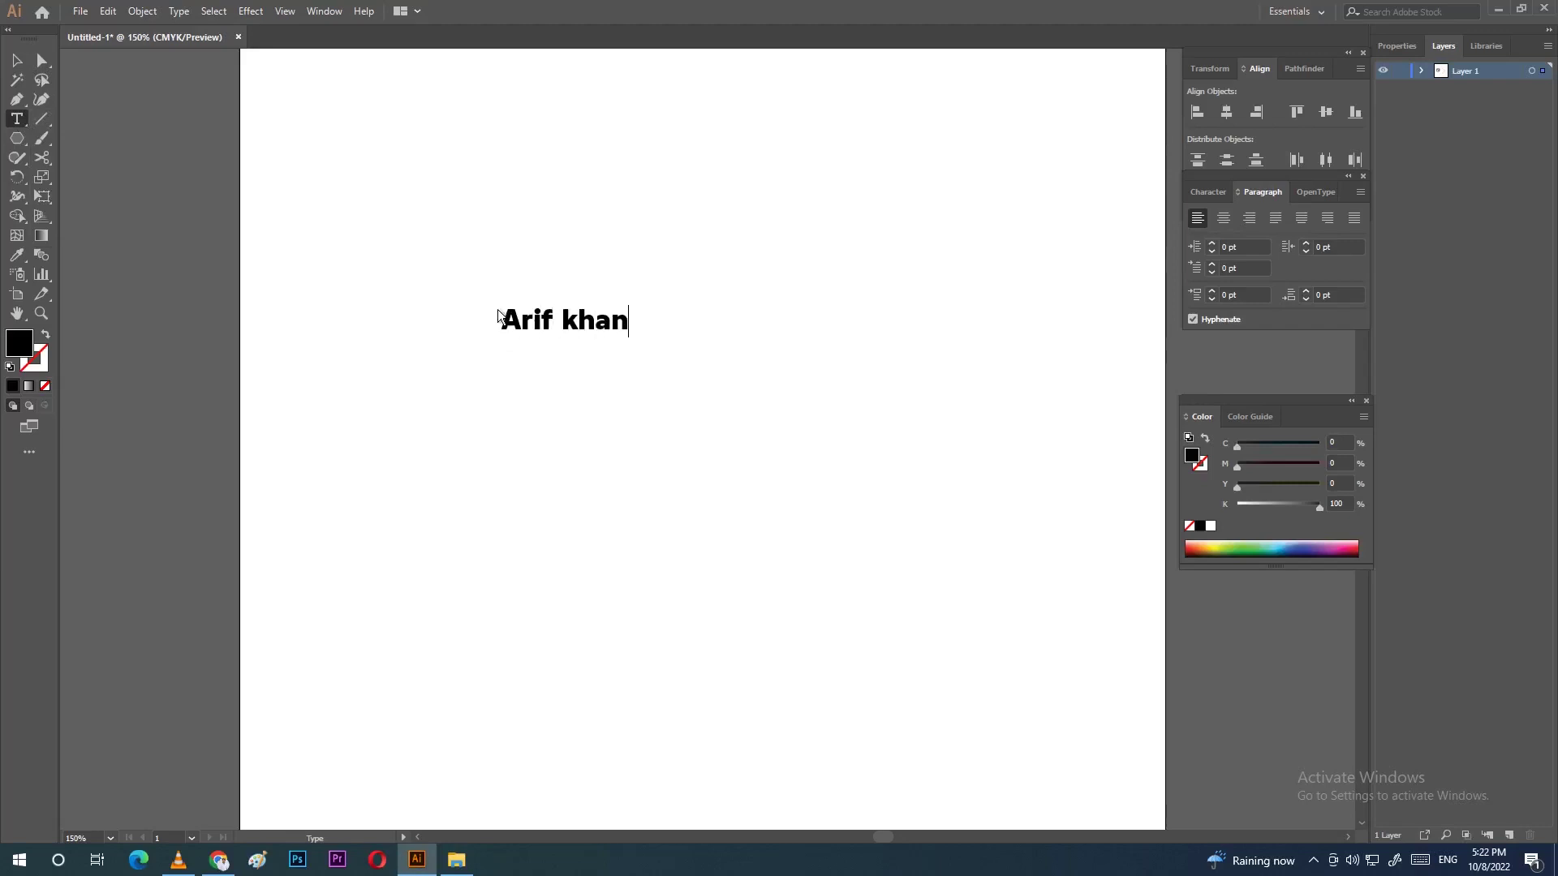
key("ctrl+a")
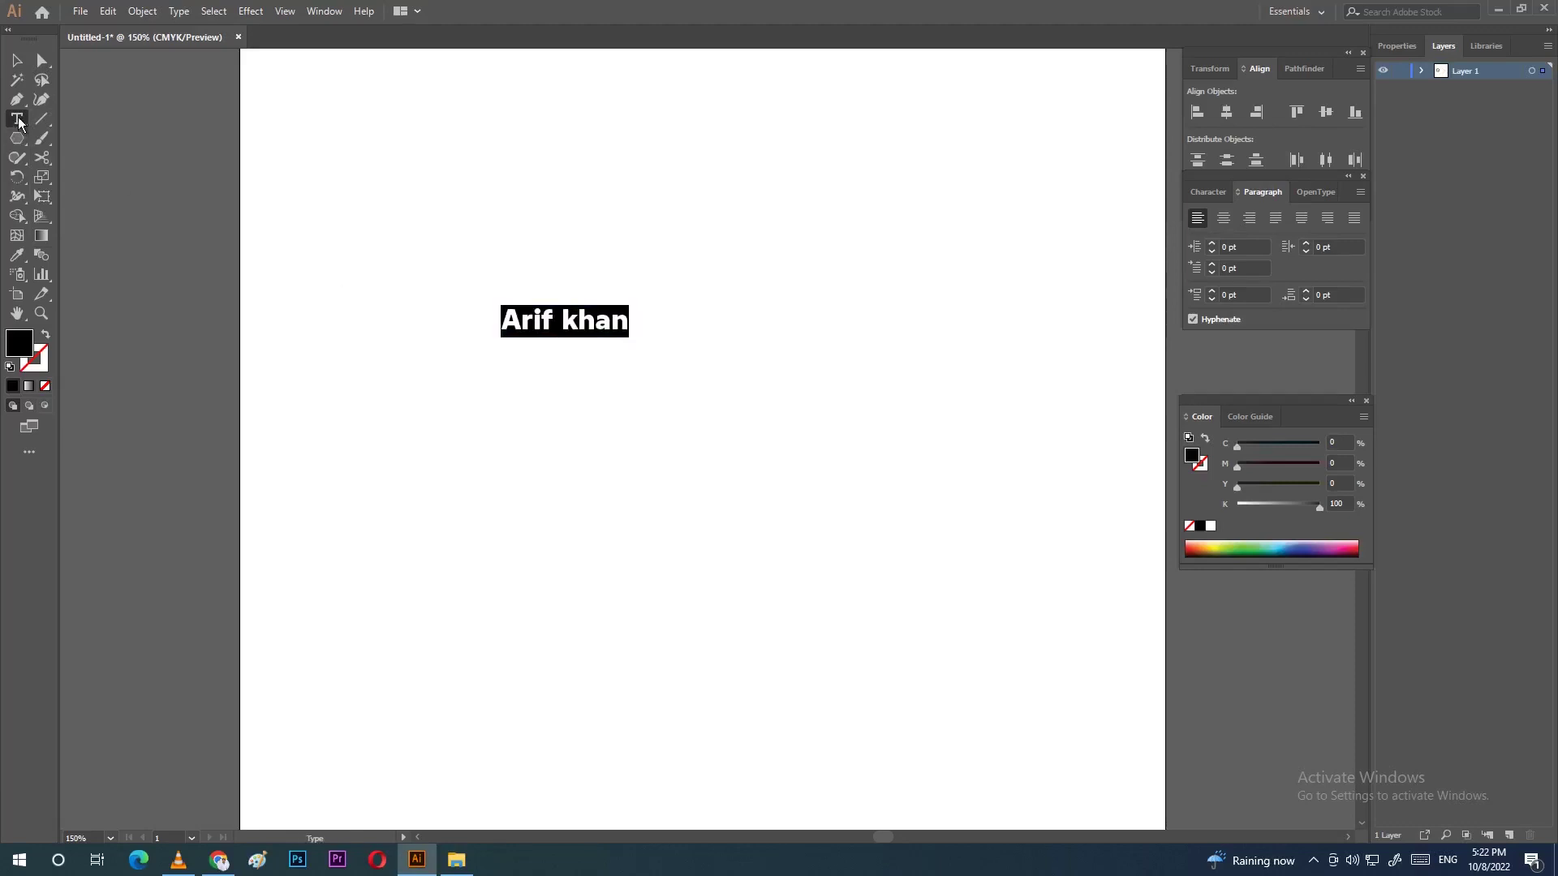
Step: With the Touch Type tool, lower the r slightly and shift the k left toward the first word
left_click(18, 119)
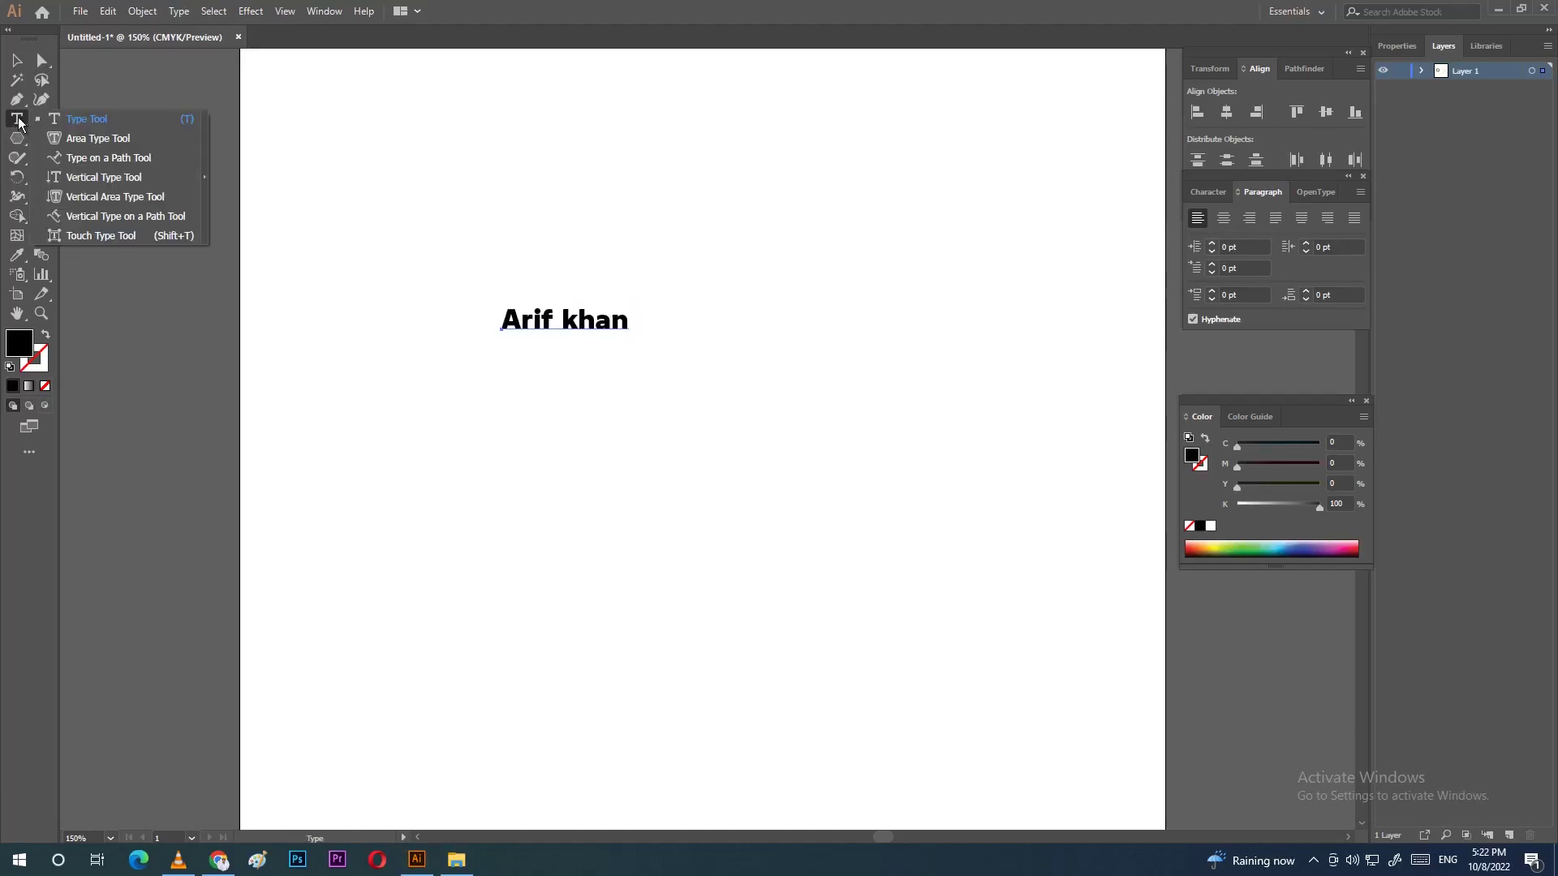
left_click(113, 238)
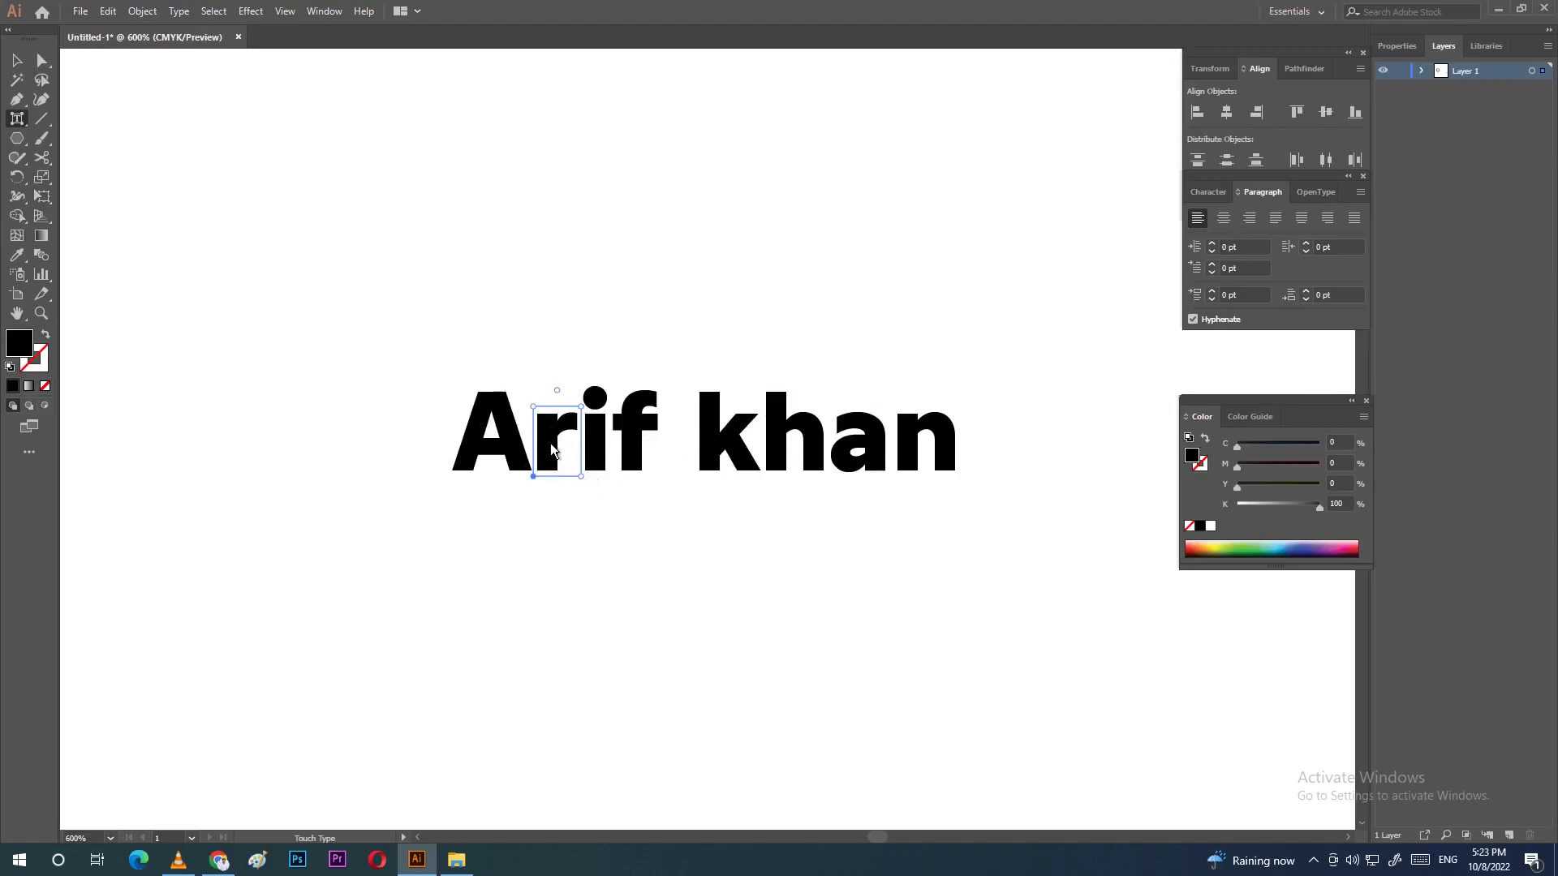
left_click_drag(550, 443, 625, 454)
left_click(712, 442)
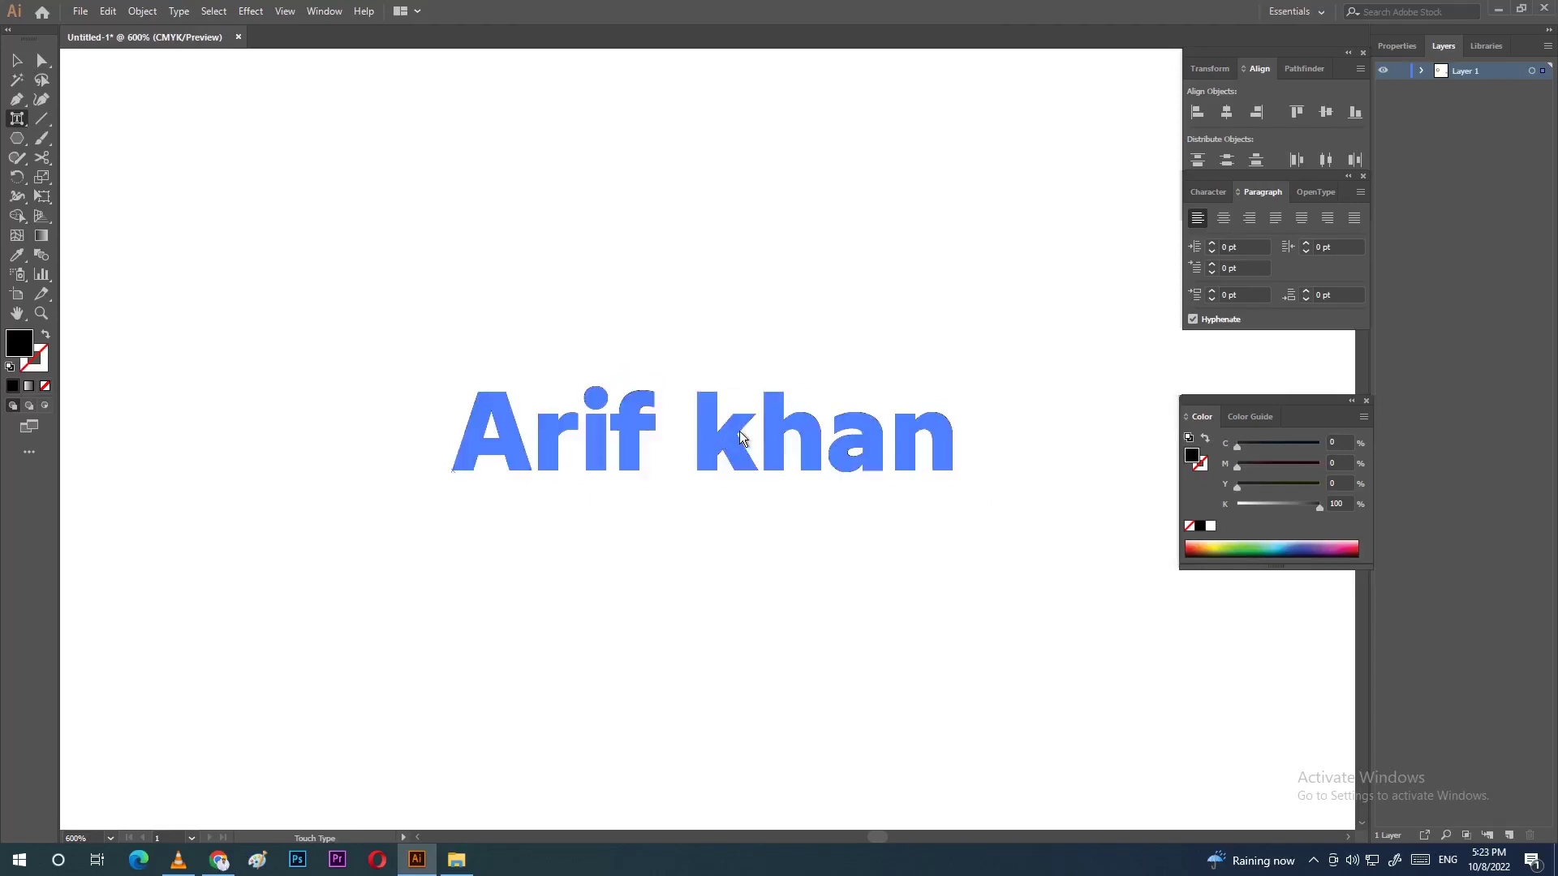
left_click_drag(718, 442, 688, 441)
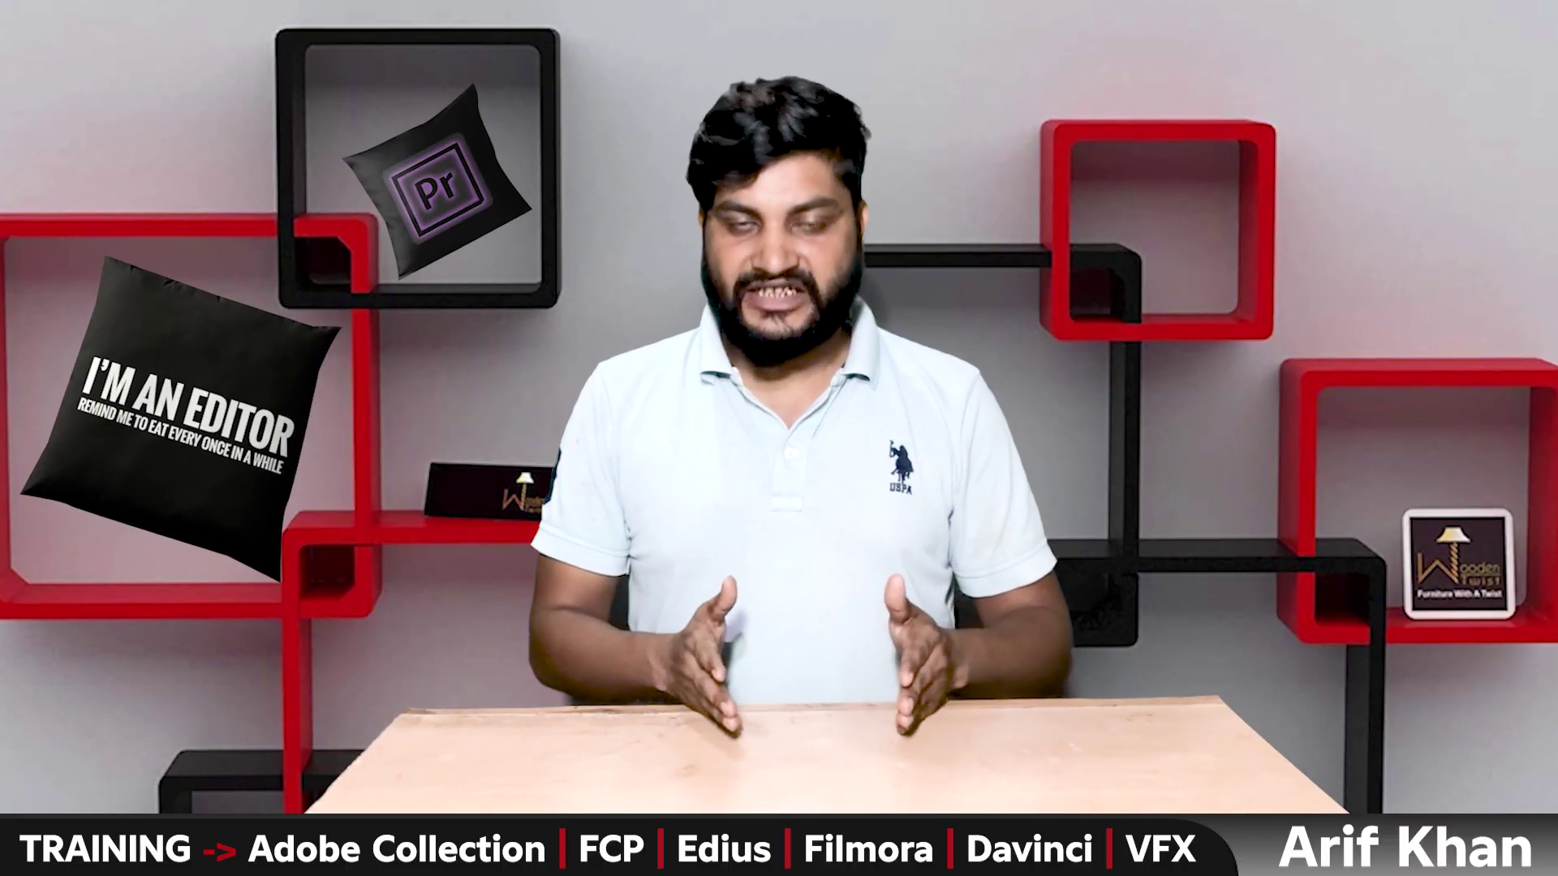